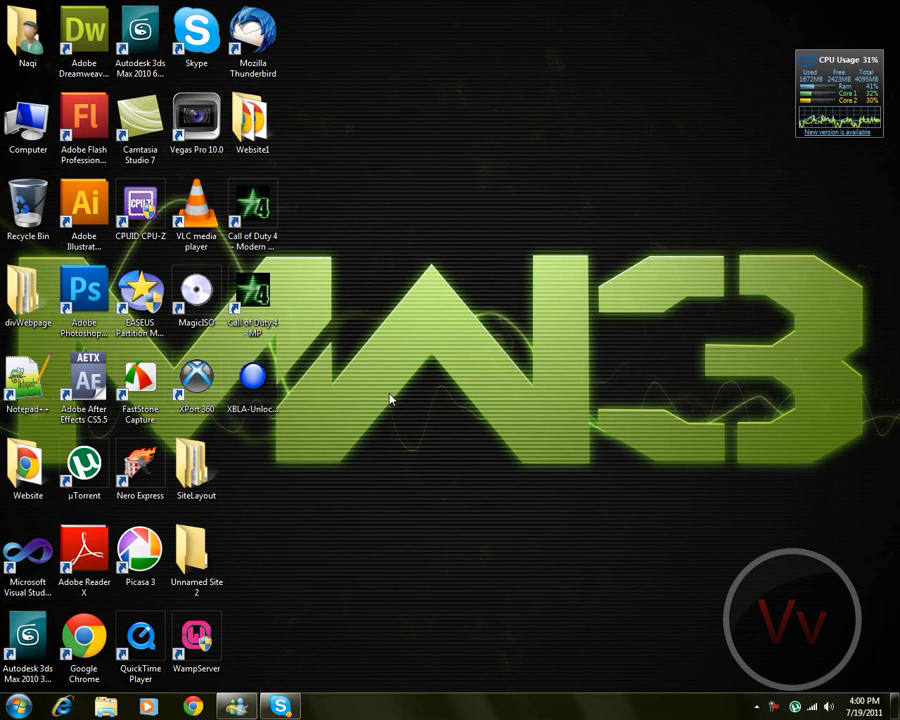
Open the Index page from the html folder of Website1 and look over the home page layout
{"action": "double_click", "coordinate": [262, 129]}
{"action": "double_click", "coordinate": [272, 100]}
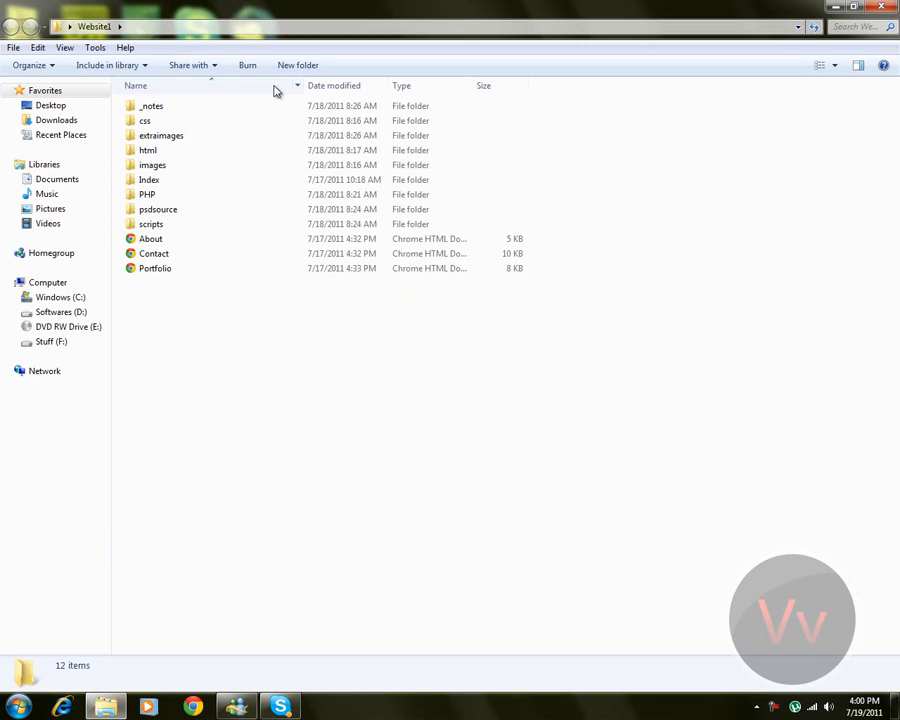
{"action": "double_click", "coordinate": [209, 151]}
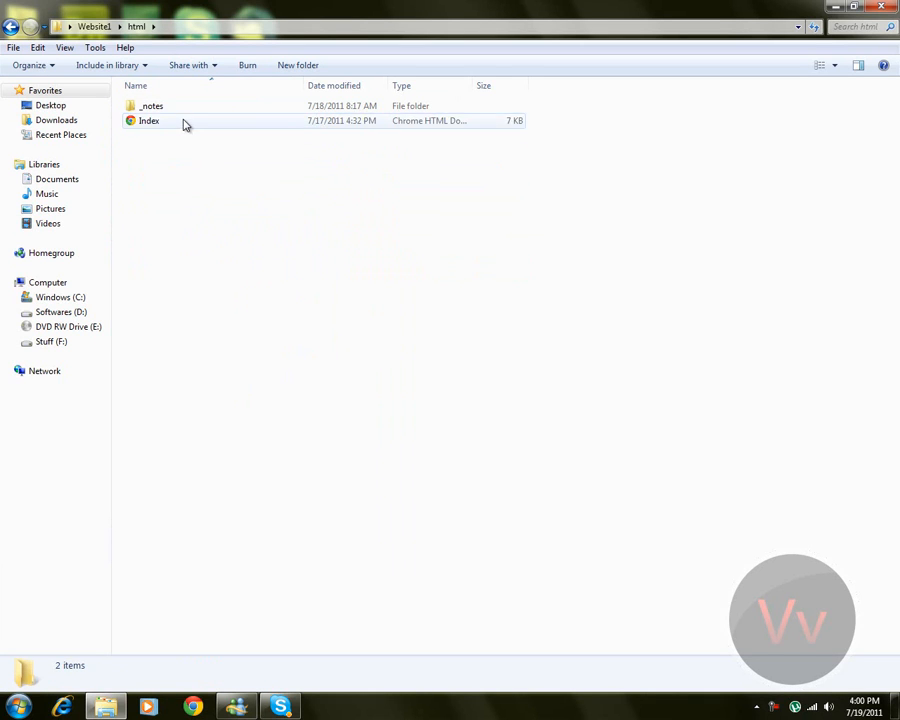
{"action": "left_click", "coordinate": [180, 120]}
{"action": "key", "text": "Return"}
{"action": "scroll", "coordinate": [437, 331], "scroll_direction": "down", "scroll_amount": 2}
{"action": "scroll", "coordinate": [440, 327], "scroll_direction": "up", "scroll_amount": 1}
{"action": "scroll", "coordinate": [443, 320], "scroll_direction": "down", "scroll_amount": 2}
{"action": "scroll", "coordinate": [450, 290], "scroll_direction": "up", "scroll_amount": 3}
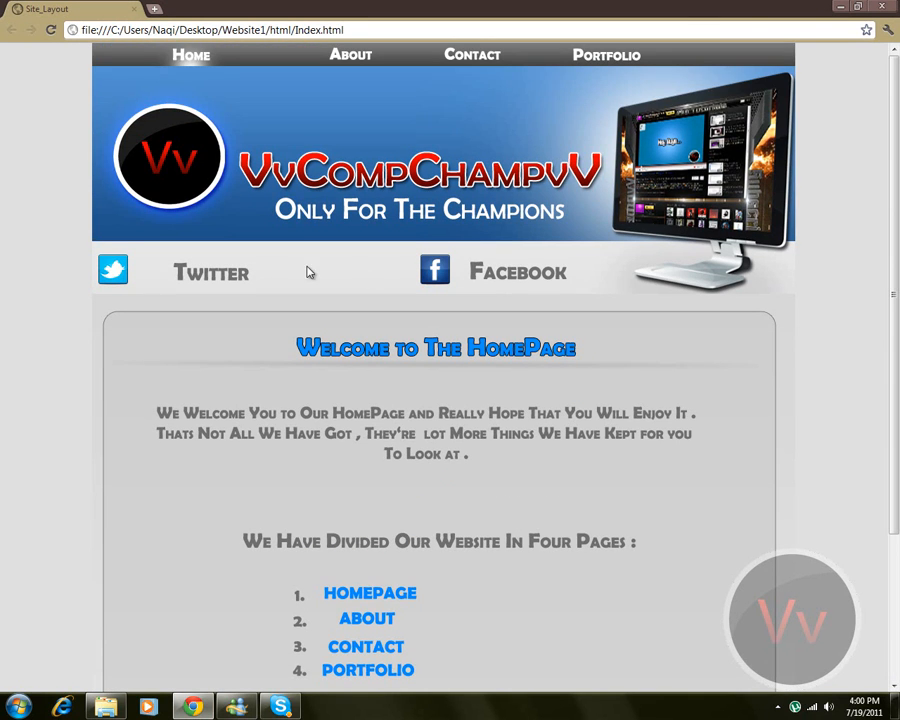
{"action": "scroll", "coordinate": [137, 245], "scroll_direction": "down", "scroll_amount": 2}
{"action": "scroll", "coordinate": [139, 245], "scroll_direction": "up", "scroll_amount": 2}
View the site's Portfolio page and preview its first thumbnail in the lightbox, then dismiss the preview
{"action": "left_click", "coordinate": [608, 57]}
{"action": "scroll", "coordinate": [335, 466], "scroll_direction": "down", "scroll_amount": 1}
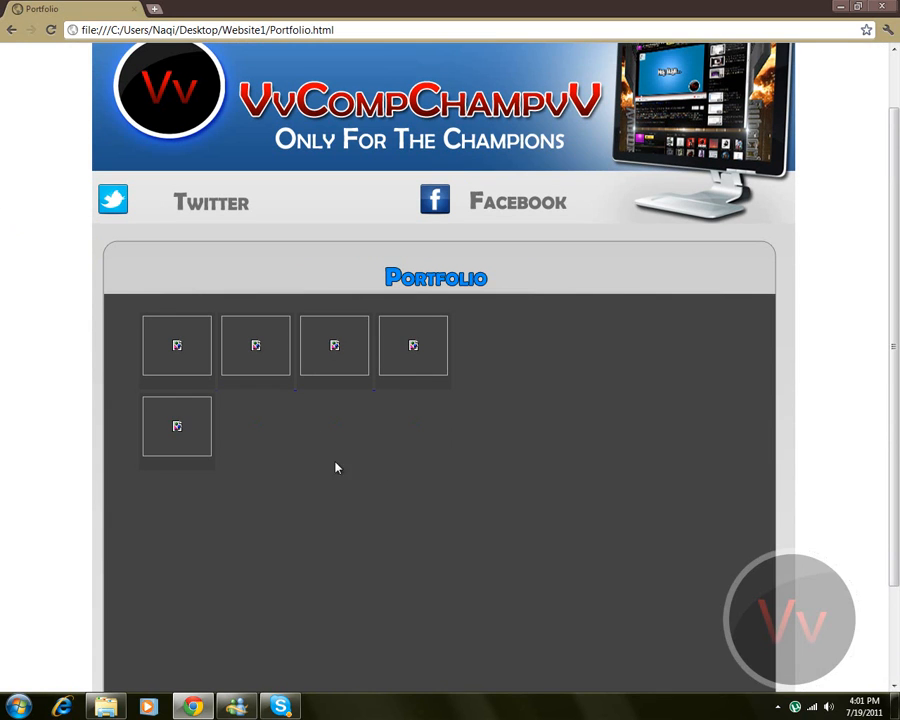
{"action": "left_click", "coordinate": [213, 372]}
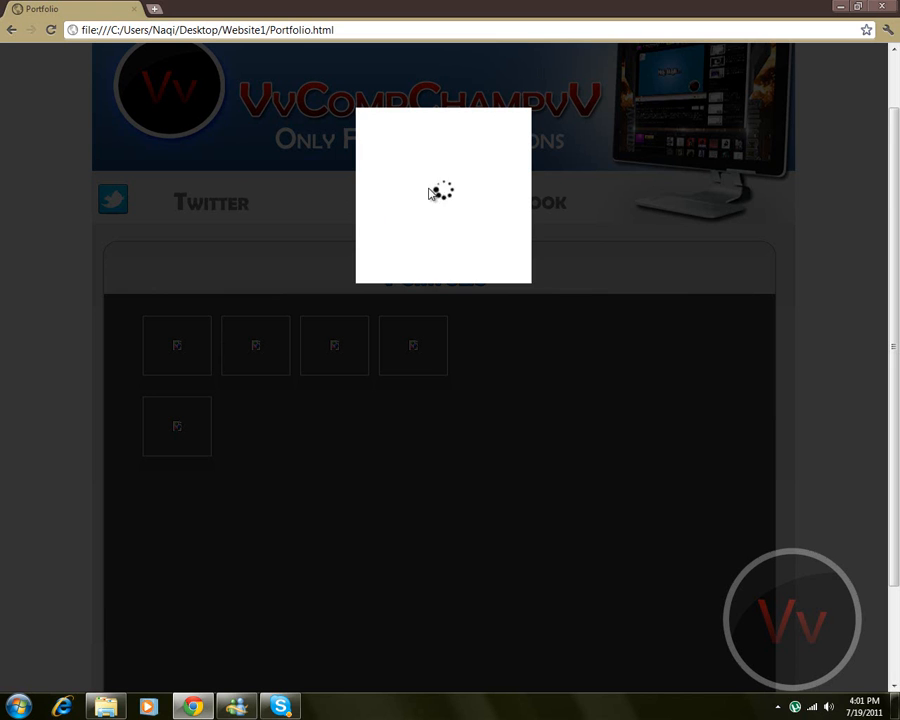
{"action": "left_click", "coordinate": [3, 155]}
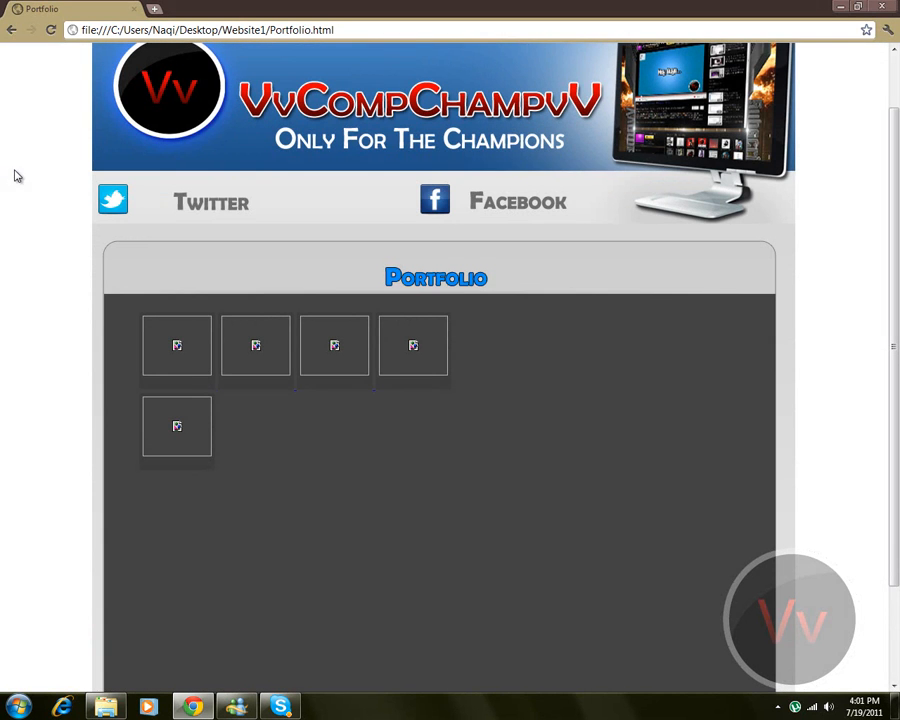
Close the browser, return to the main Website1 folder and close its window
{"action": "left_click", "coordinate": [882, 6]}
{"action": "left_click", "coordinate": [406, 243]}
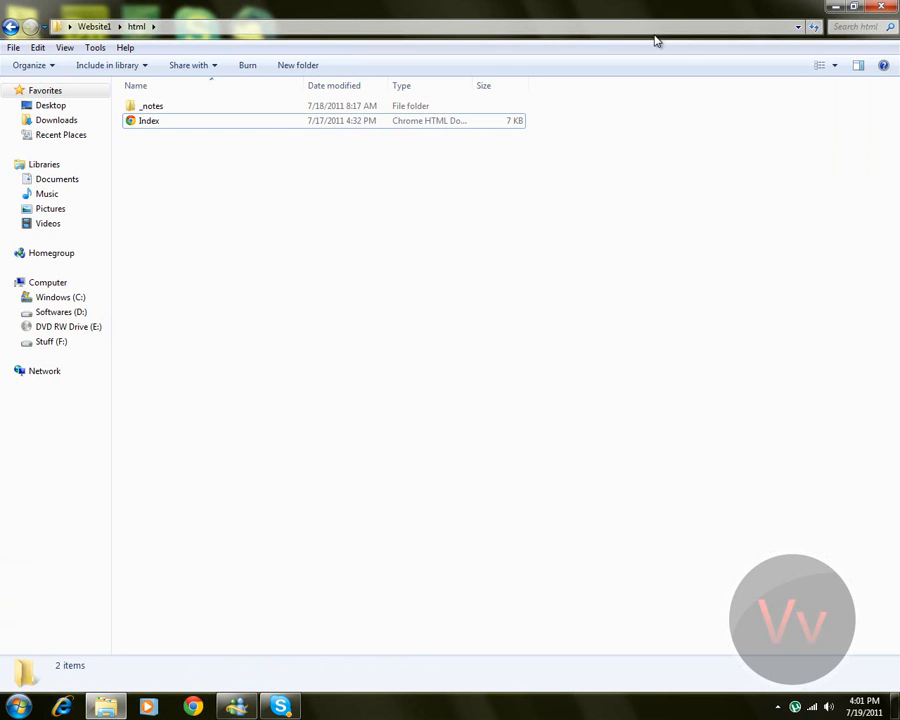
{"action": "left_click", "coordinate": [10, 25]}
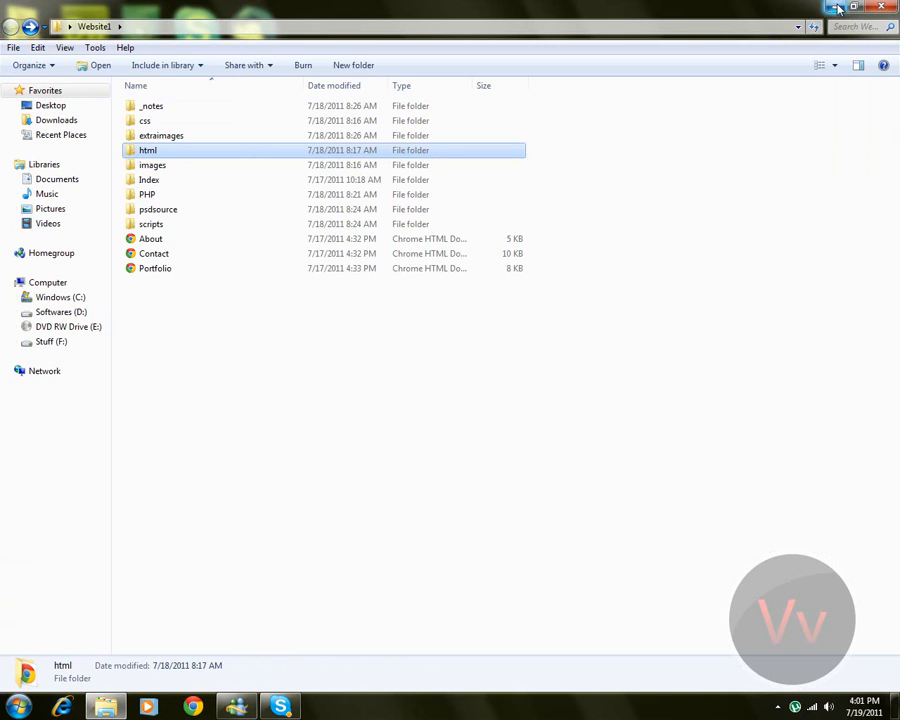
{"action": "left_click", "coordinate": [881, 6]}
Create a new folder on the desktop and name it Layout
{"action": "right_click", "coordinate": [459, 233]}
{"action": "mouse_move", "coordinate": [504, 350]}
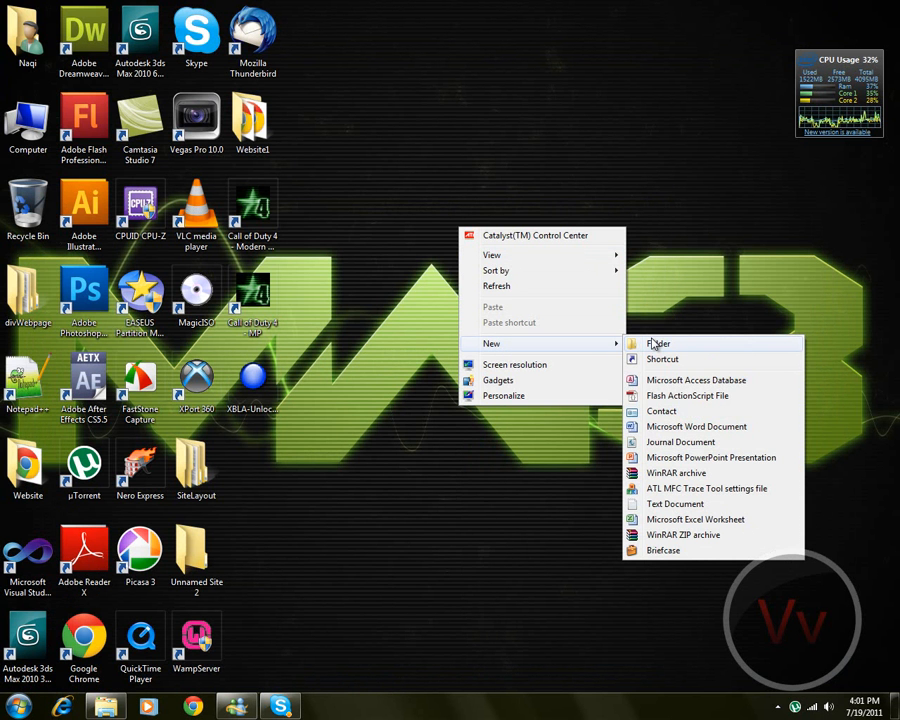
{"action": "left_click", "coordinate": [655, 344]}
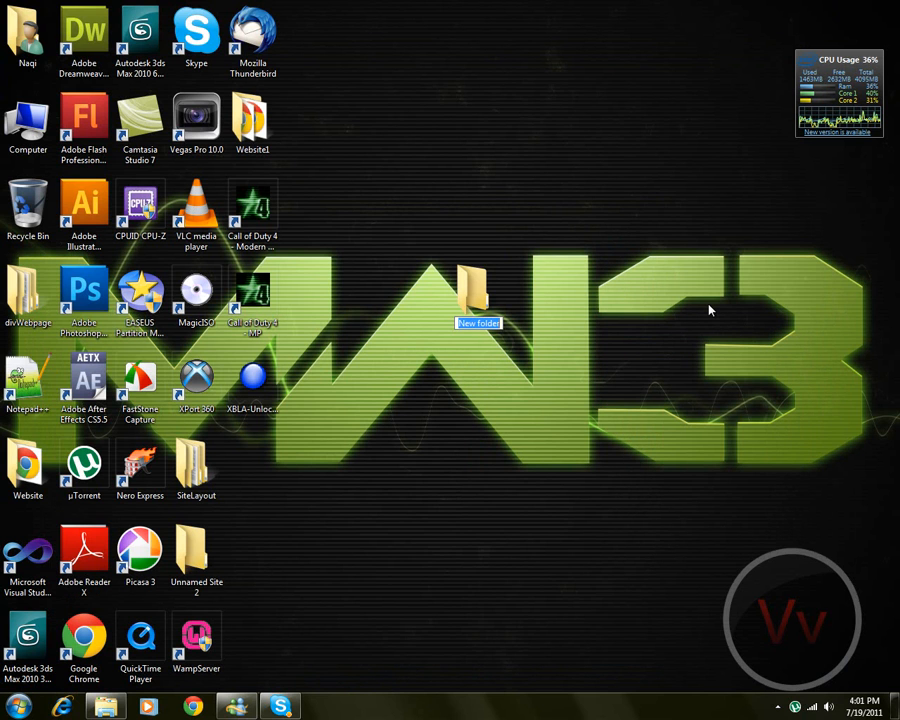
{"action": "type", "text": "Layout"}
{"action": "key", "text": "Return"}
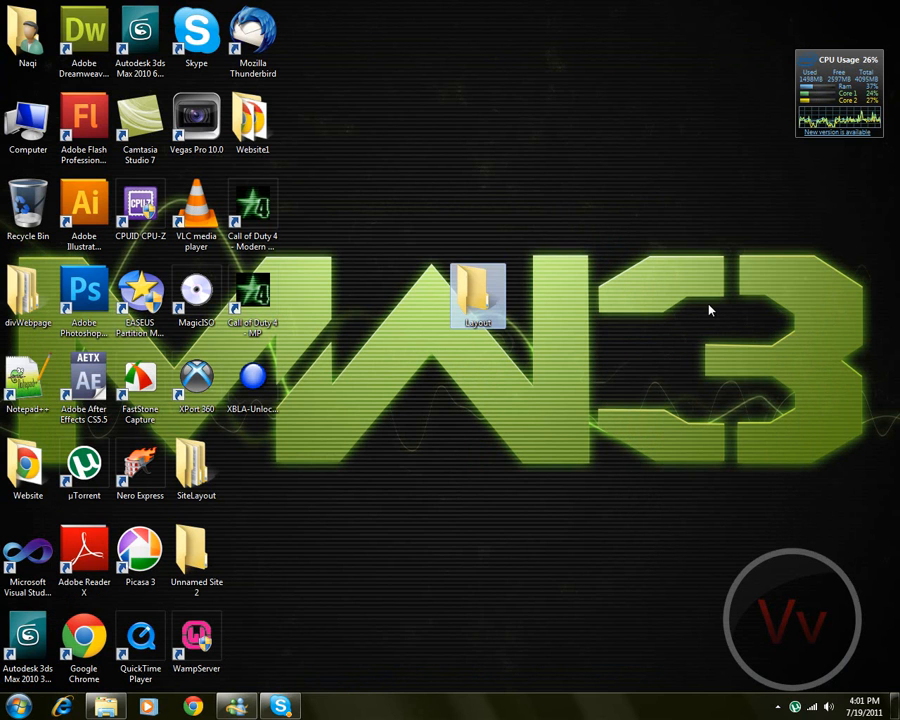
Open the Layout folder in a maximized window and create four new folders inside it
{"action": "double_click", "coordinate": [506, 308]}
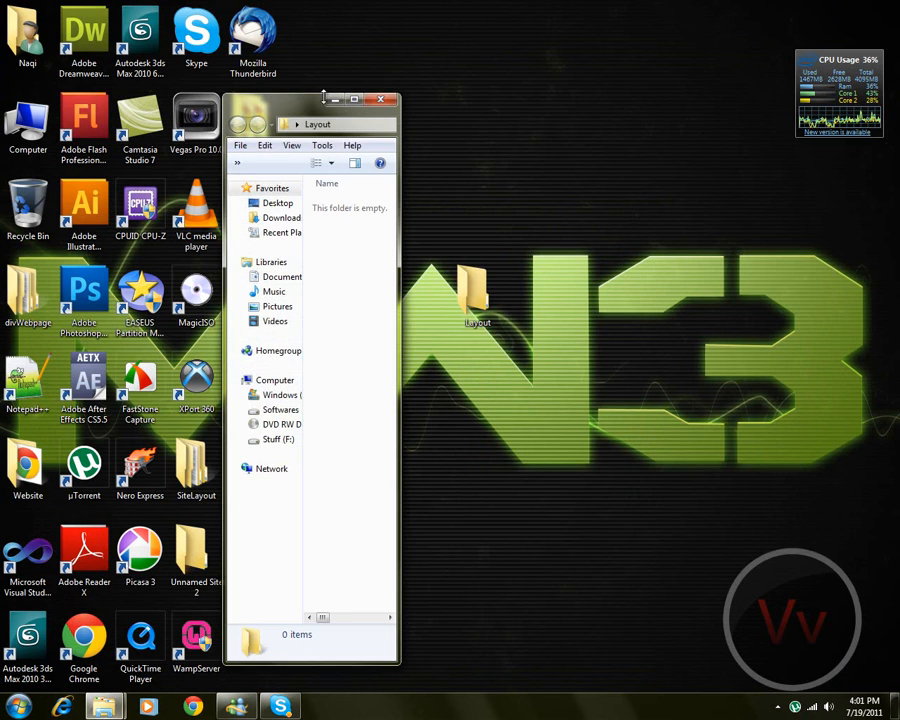
{"action": "double_click", "coordinate": [311, 104]}
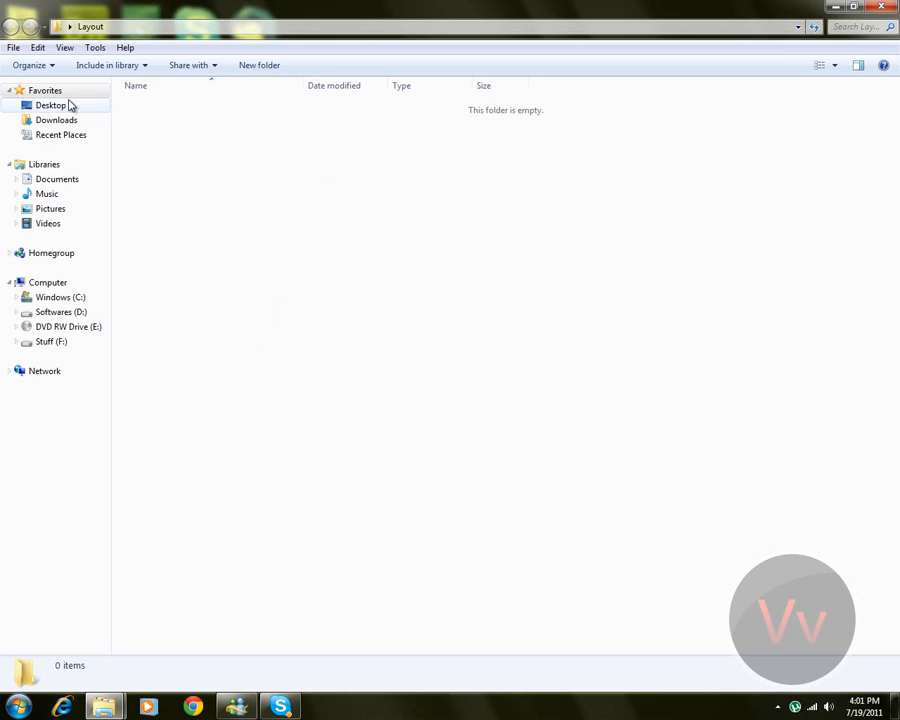
{"action": "left_click", "coordinate": [259, 66]}
{"action": "left_click", "coordinate": [366, 68]}
{"action": "left_click", "coordinate": [366, 68]}
{"action": "left_click", "coordinate": [366, 68]}
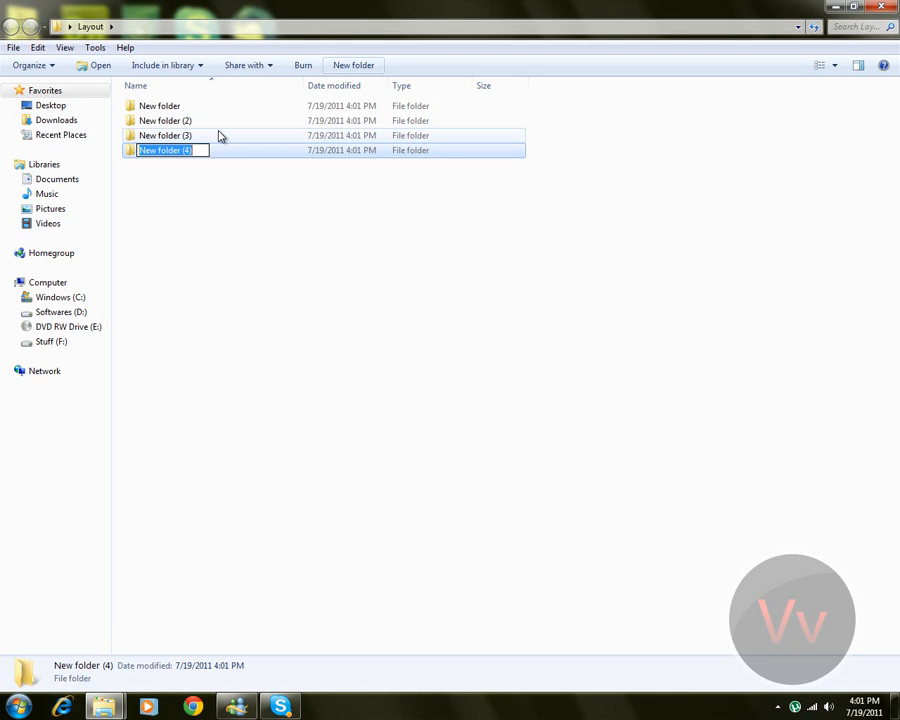
Name the fourth new folder psdsource and rename New folder (3) as extraimages
{"action": "type", "text": "ps"}
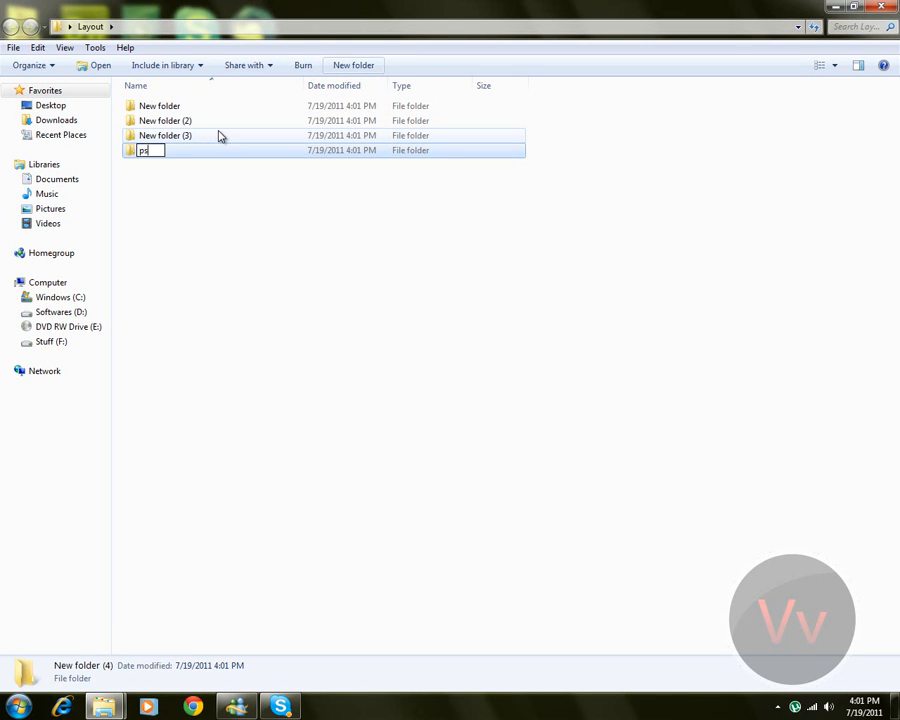
{"action": "type", "text": "dsource"}
{"action": "key", "text": "Return"}
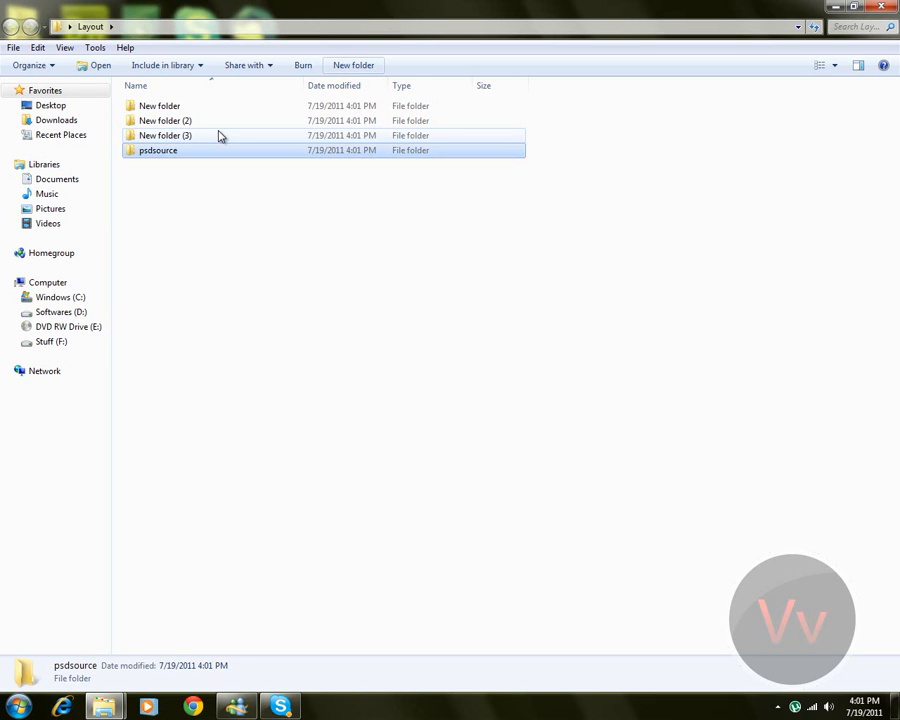
{"action": "left_click", "coordinate": [220, 135]}
{"action": "right_click", "coordinate": [284, 136]}
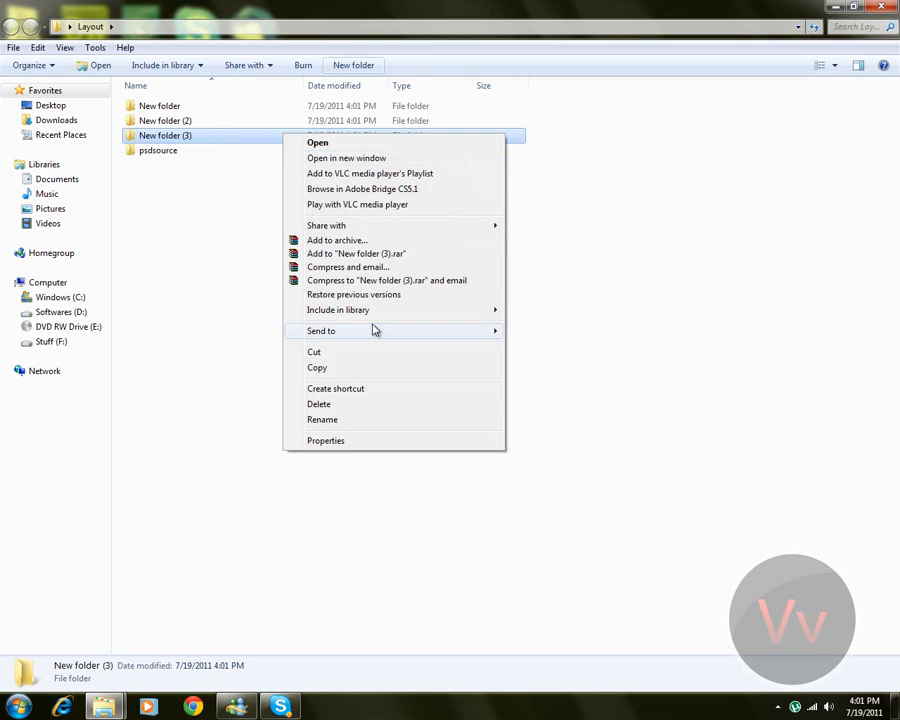
{"action": "left_click", "coordinate": [370, 419]}
{"action": "type", "text": "extraimages"}
{"action": "key", "text": "Return"}
Rename New folder (2) as css and the remaining New folder as html
{"action": "right_click", "coordinate": [211, 137]}
{"action": "left_click", "coordinate": [287, 418]}
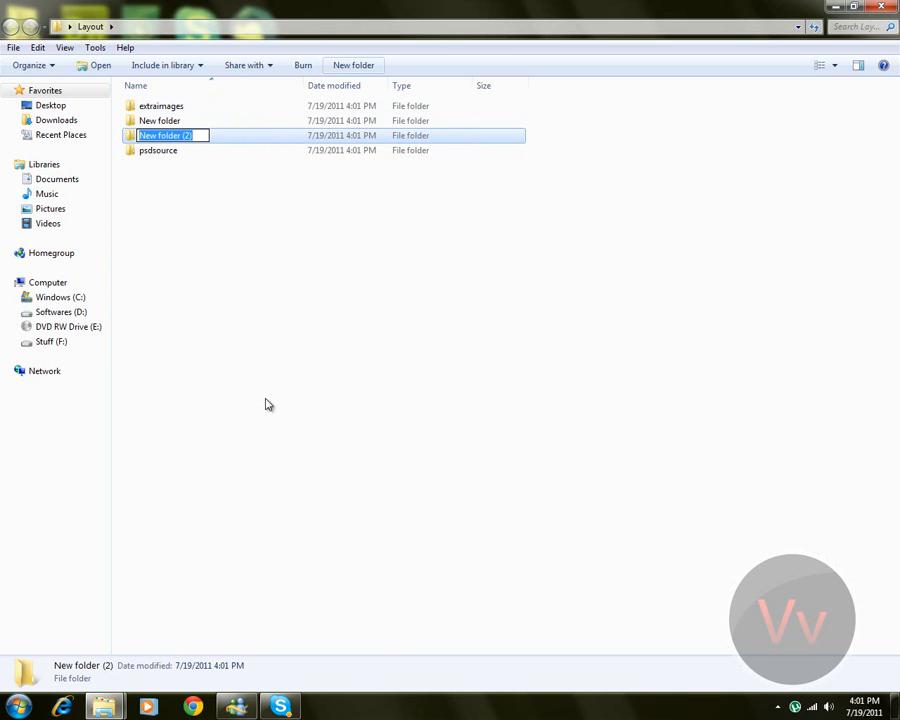
{"action": "type", "text": "css"}
{"action": "key", "text": "Return"}
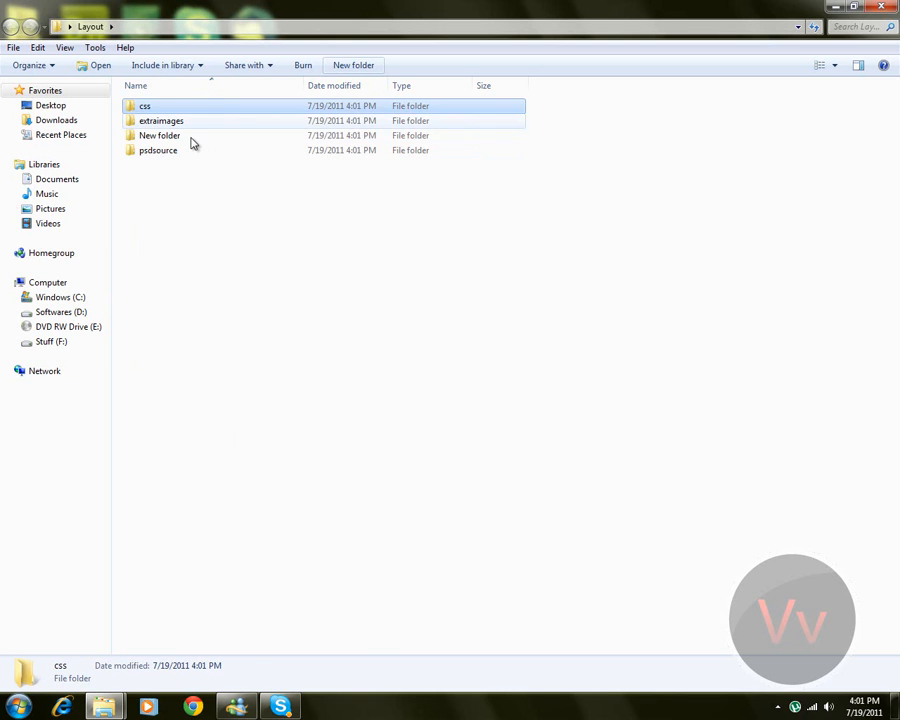
{"action": "right_click", "coordinate": [193, 140]}
{"action": "left_click", "coordinate": [270, 425]}
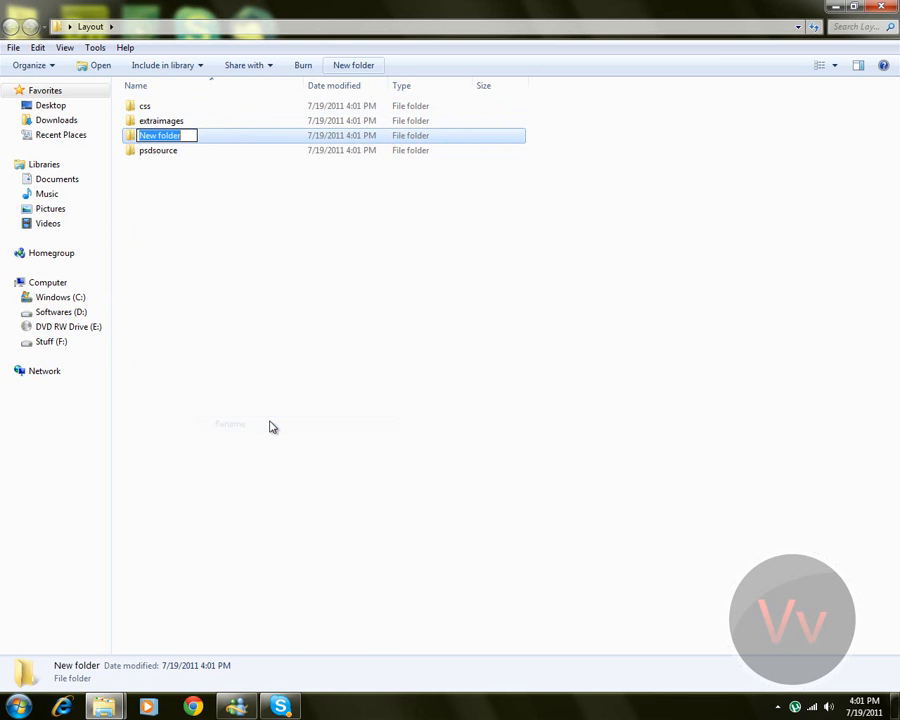
{"action": "type", "text": "html"}
{"action": "key", "text": "Return"}
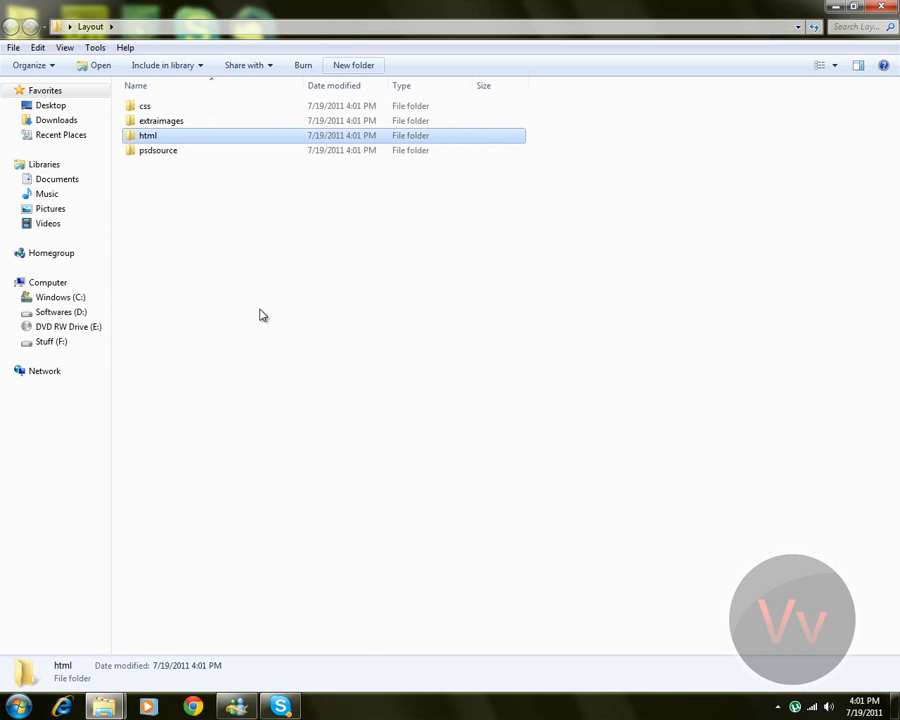
{"action": "left_click", "coordinate": [235, 262]}
{"action": "left_click", "coordinate": [170, 151]}
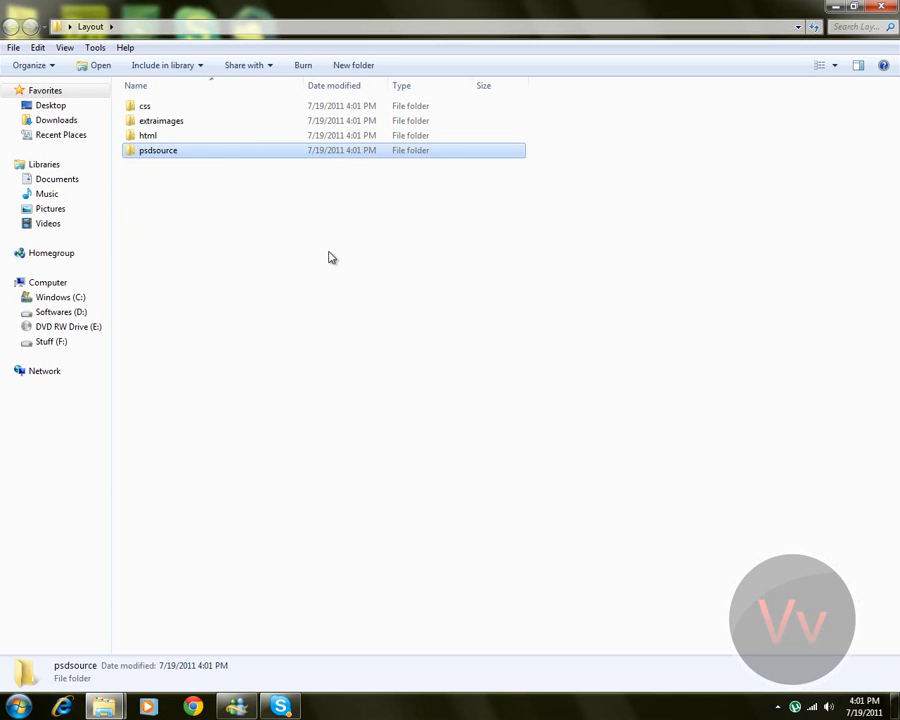
{"action": "left_click", "coordinate": [180, 120]}
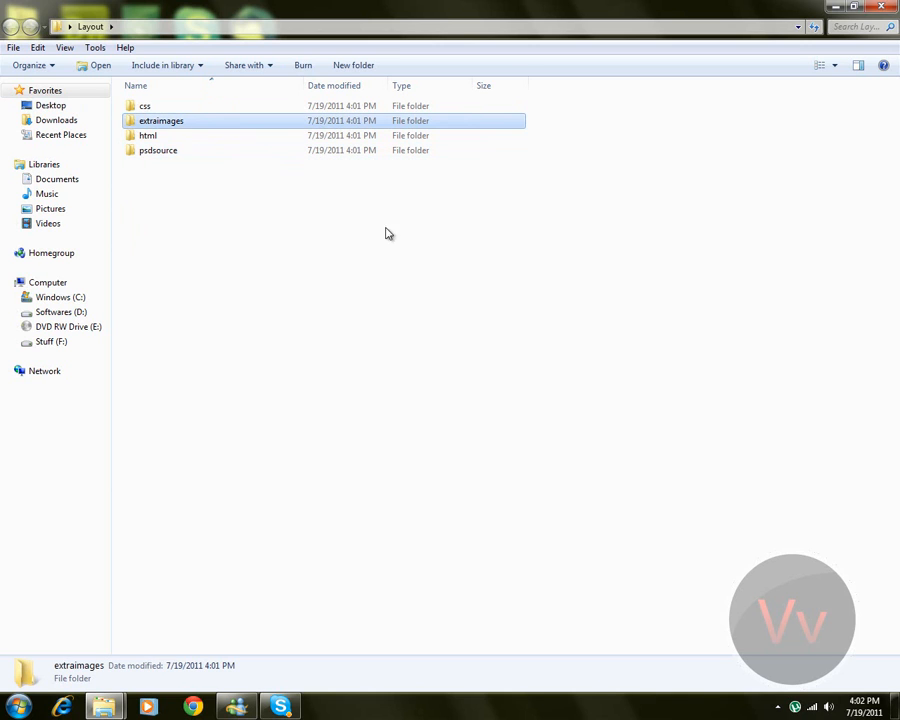
Minimize the Layout window and look through the sliced page images in the images folder of Website1
{"action": "left_click", "coordinate": [830, 5]}
{"action": "double_click", "coordinate": [247, 112]}
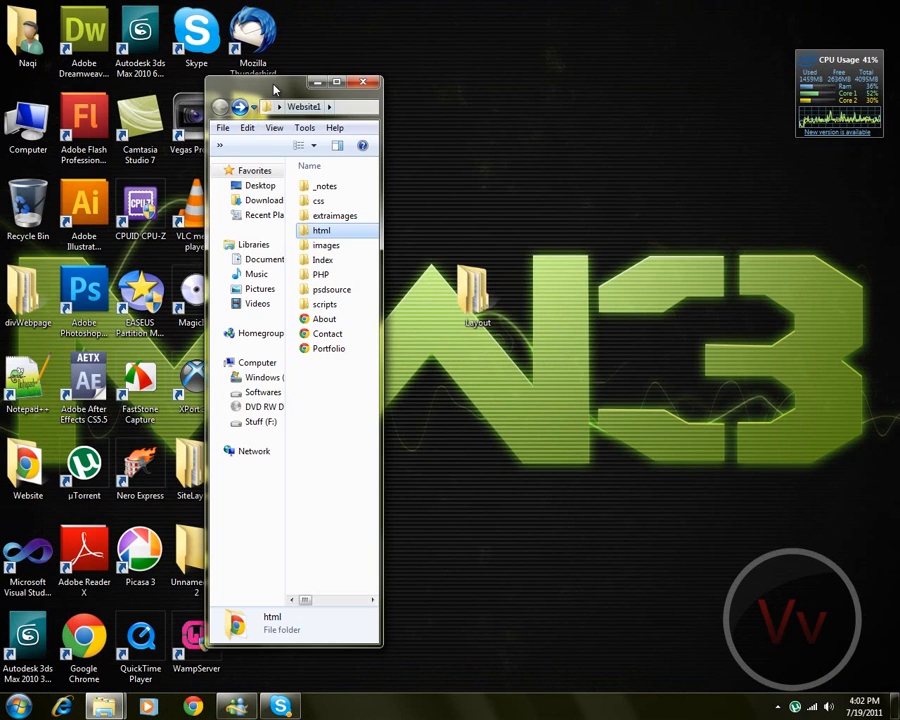
{"action": "double_click", "coordinate": [275, 90]}
{"action": "left_click", "coordinate": [177, 172]}
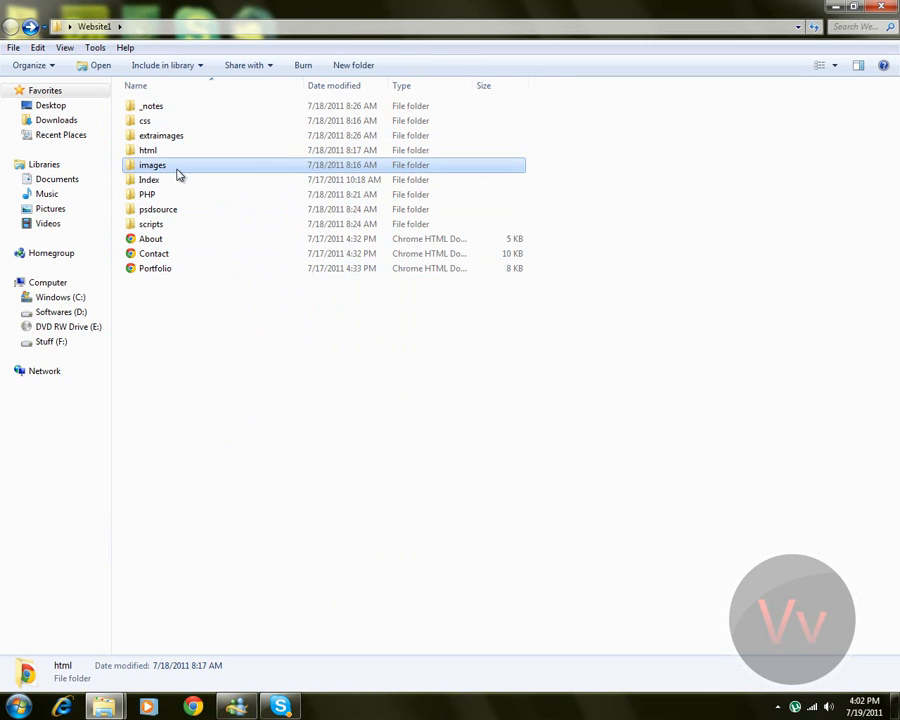
{"action": "double_click", "coordinate": [197, 170]}
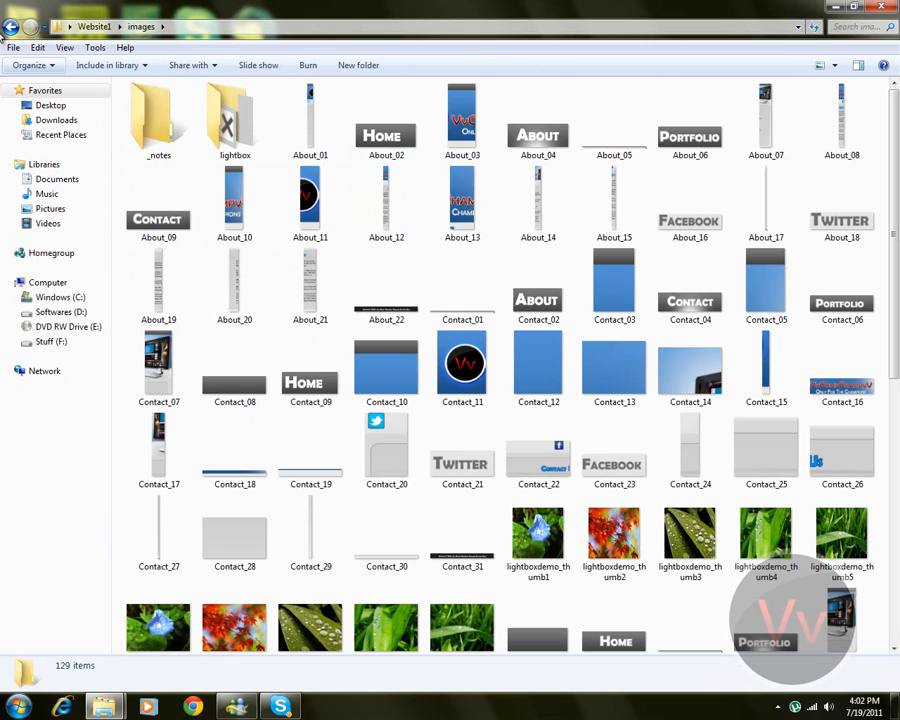
{"action": "scroll", "coordinate": [426, 424], "scroll_direction": "down", "scroll_amount": 5}
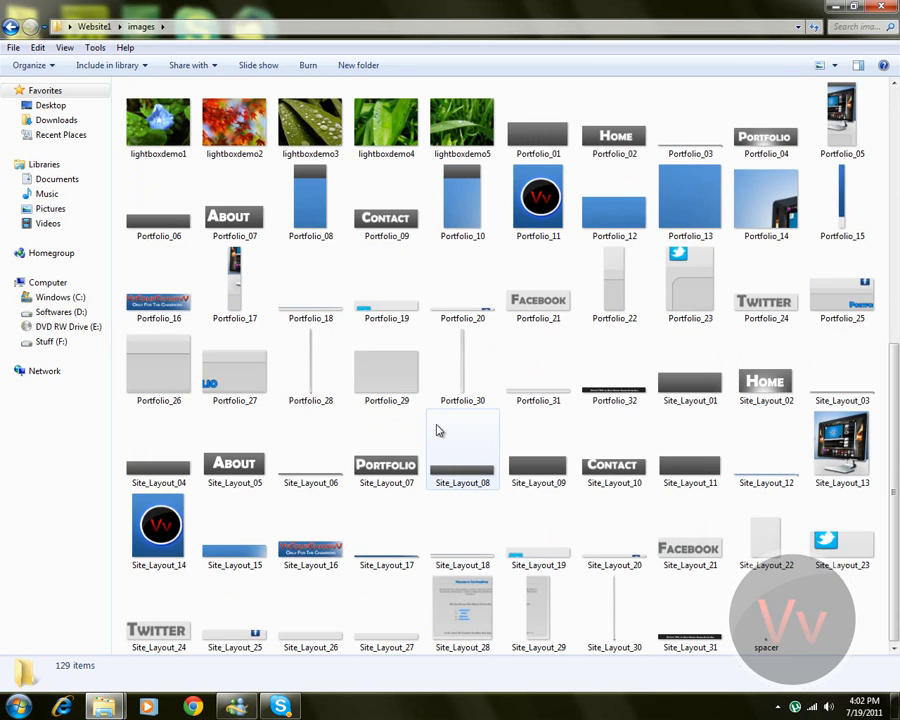
{"action": "scroll", "coordinate": [460, 440], "scroll_direction": "up", "scroll_amount": 5}
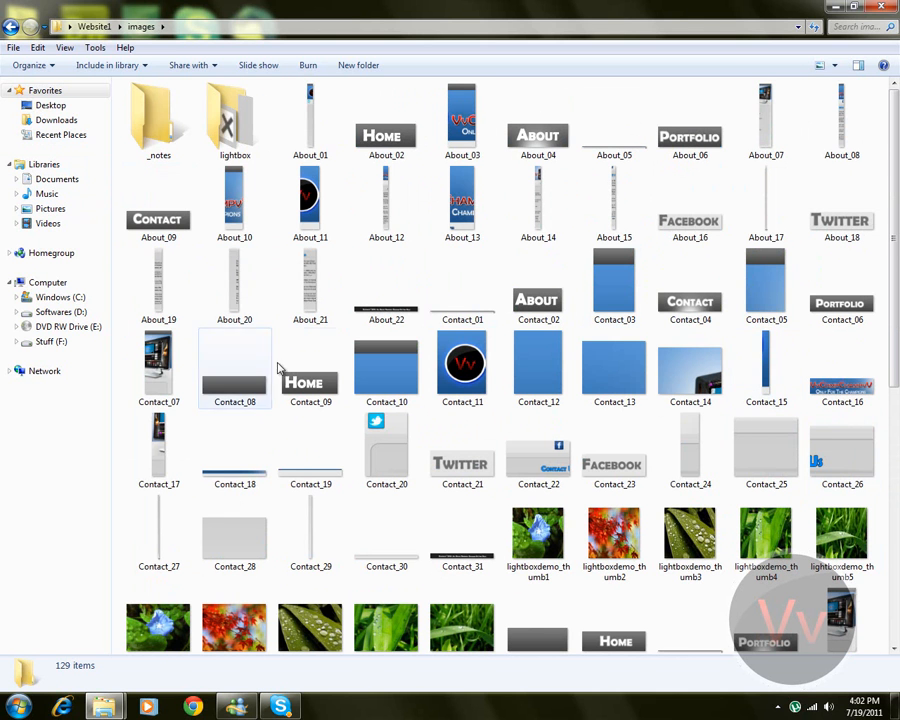
{"action": "scroll", "coordinate": [321, 398], "scroll_direction": "down", "scroll_amount": 5}
{"action": "scroll", "coordinate": [321, 398], "scroll_direction": "up", "scroll_amount": 6}
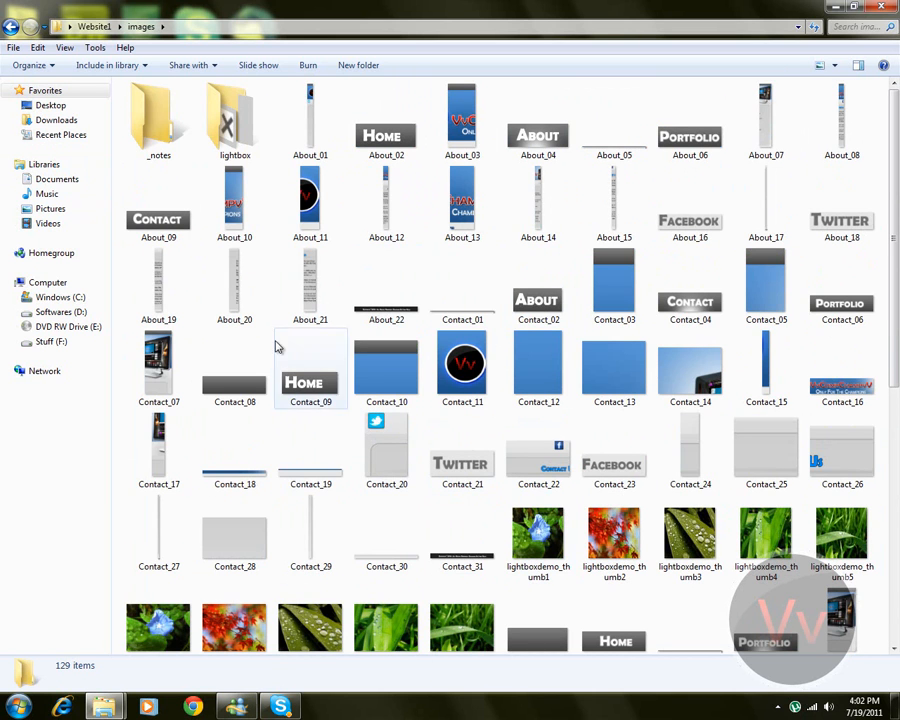
Go back to Website1, review the images folder once more and close the window
{"action": "key", "text": "BackSpace"}
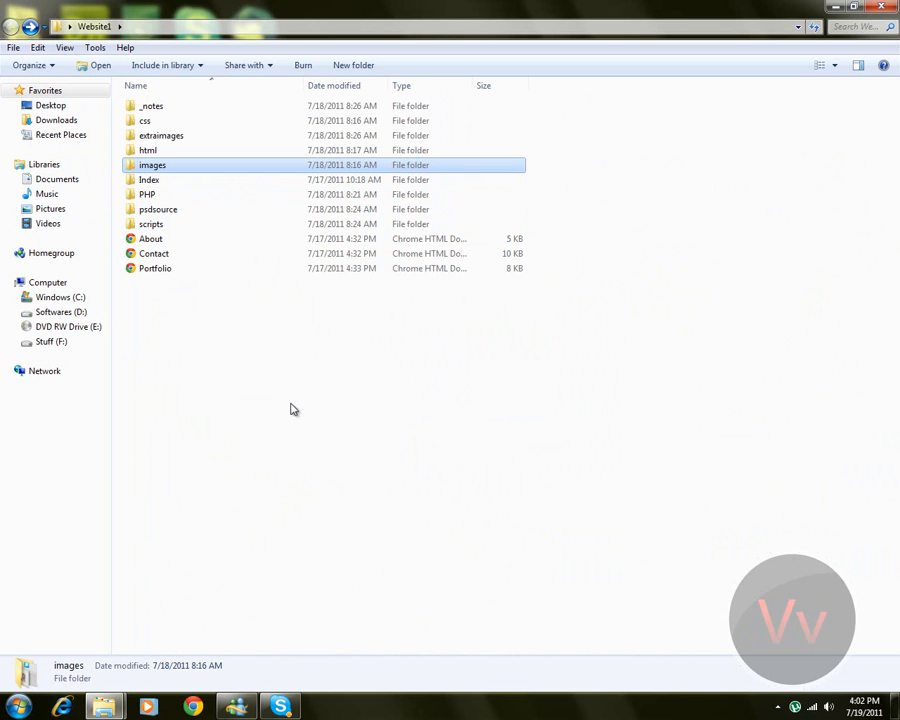
{"action": "double_click", "coordinate": [209, 167]}
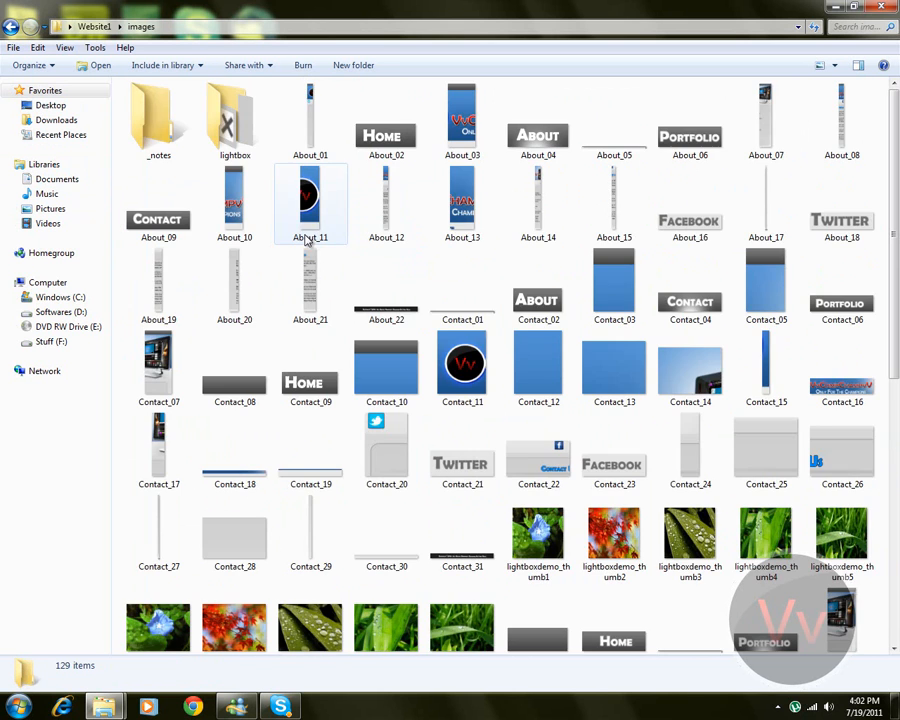
{"action": "scroll", "coordinate": [528, 456], "scroll_direction": "down", "scroll_amount": 2}
{"action": "scroll", "coordinate": [530, 456], "scroll_direction": "up", "scroll_amount": 2}
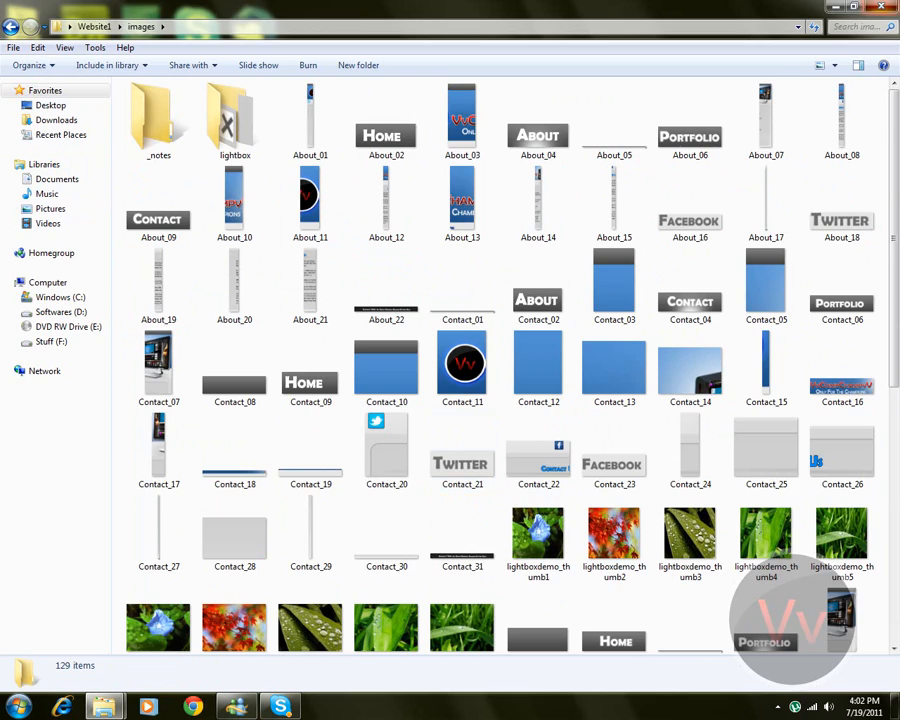
{"action": "left_click", "coordinate": [882, 7]}
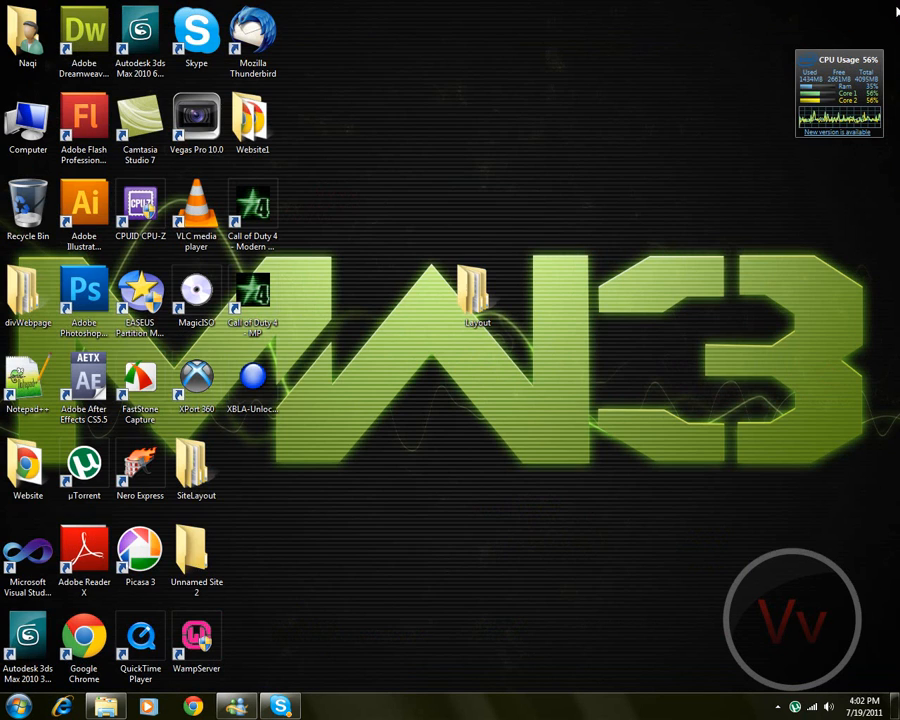
Open Photoshop and create a new document named Layout, 1000 x 1200 pixels at 72 pixels/inch, with a white background
{"action": "double_click", "coordinate": [100, 313]}
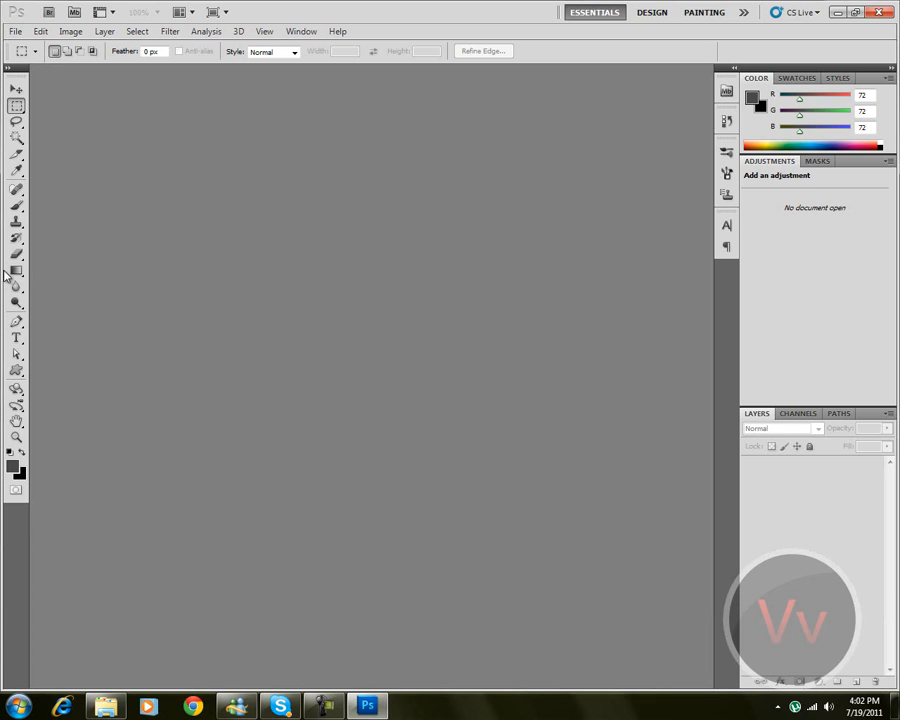
{"action": "left_click", "coordinate": [14, 31]}
{"action": "left_click", "coordinate": [26, 46]}
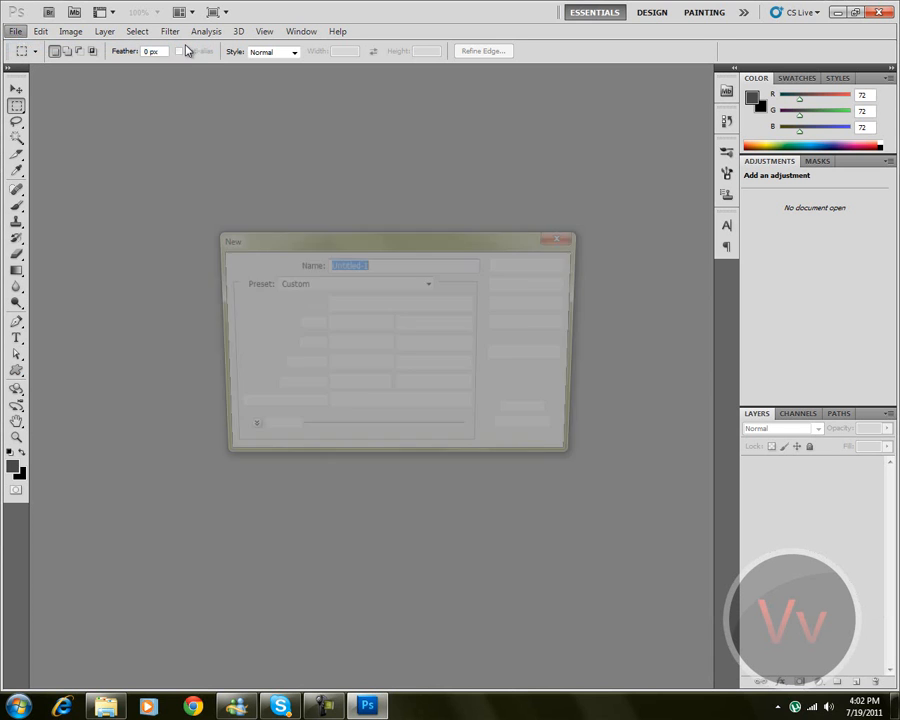
{"action": "type", "text": "La"}
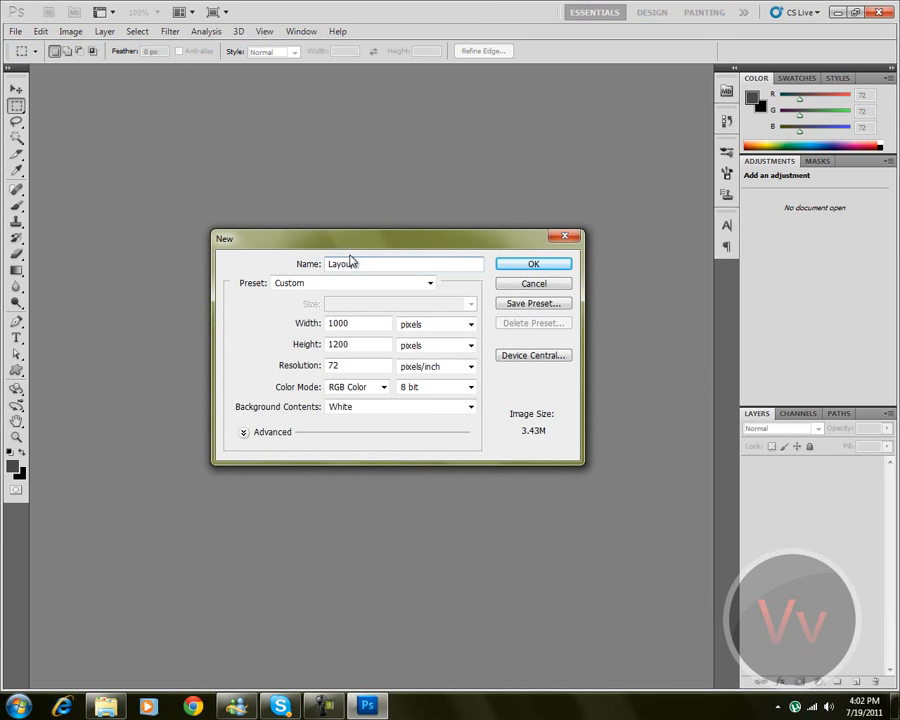
{"action": "type", "text": "yout"}
{"action": "left_click_drag", "start_coordinate": [241, 241], "coordinate": [278, 236]}
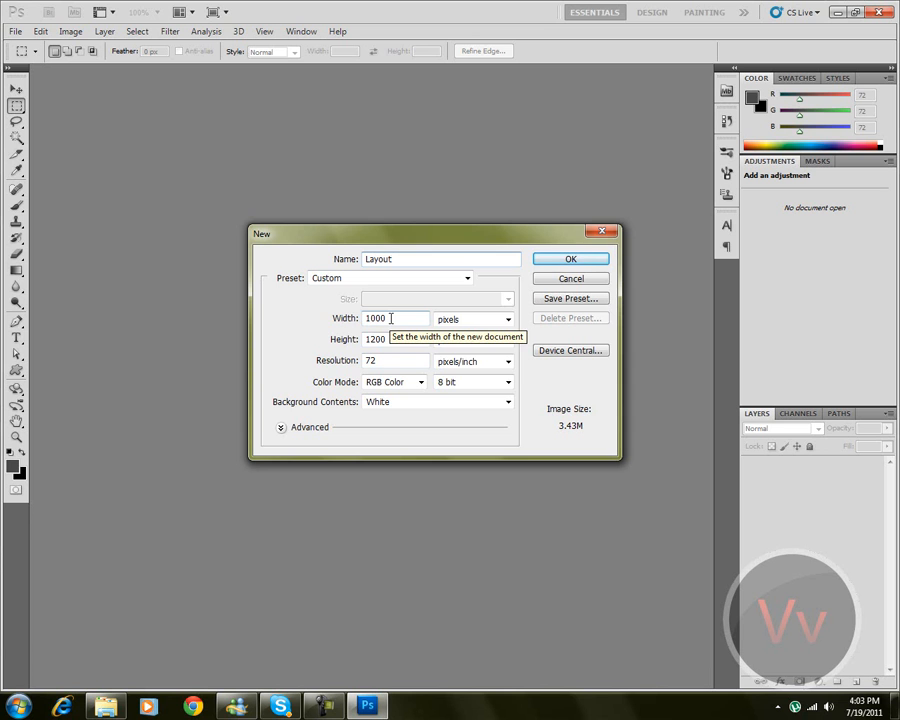
{"action": "left_click", "coordinate": [572, 260]}
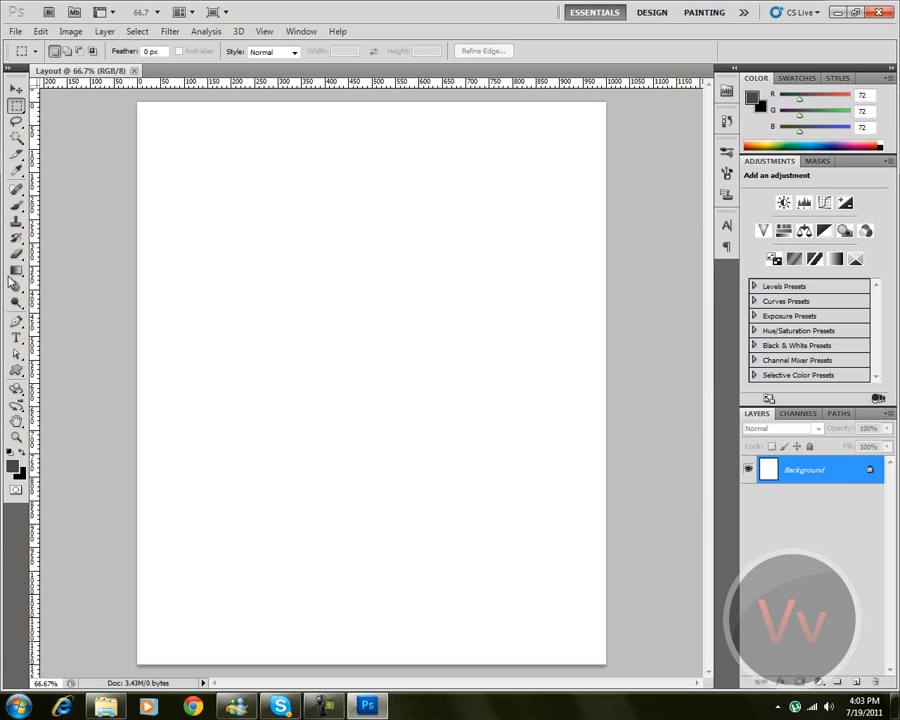
Convert the locked Background into a regular layer and give it a Gradient Overlay layer style
{"action": "double_click", "coordinate": [741, 479]}
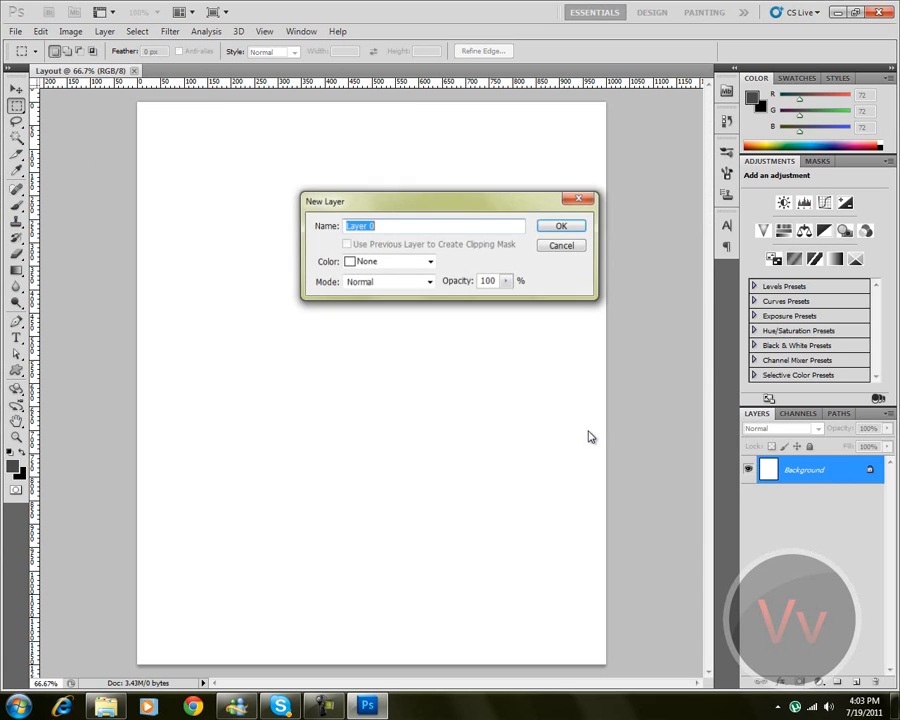
{"action": "left_click", "coordinate": [578, 227]}
{"action": "double_click", "coordinate": [866, 470]}
{"action": "left_click", "coordinate": [475, 545]}
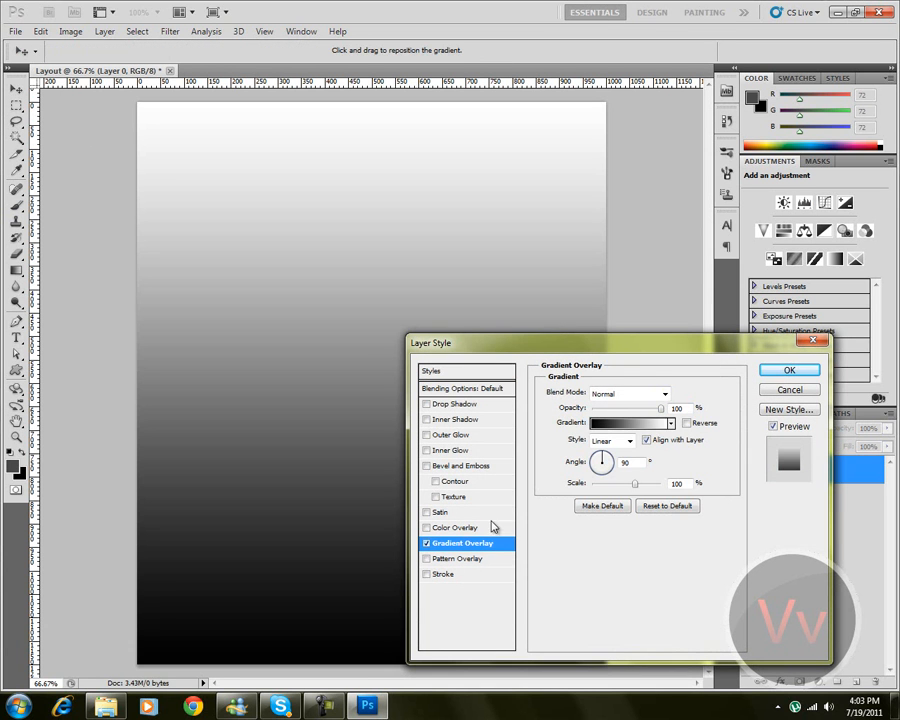
Change the gradient overlay's black stop to light grey and apply the layer style
{"action": "left_click", "coordinate": [630, 423]}
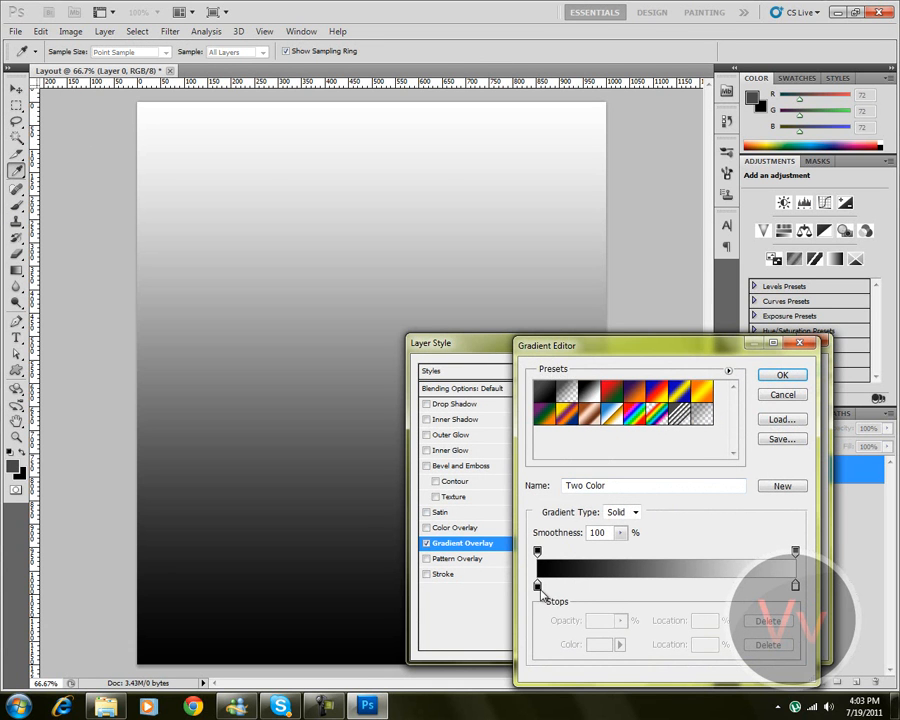
{"action": "double_click", "coordinate": [538, 585]}
{"action": "left_click", "coordinate": [64, 212]}
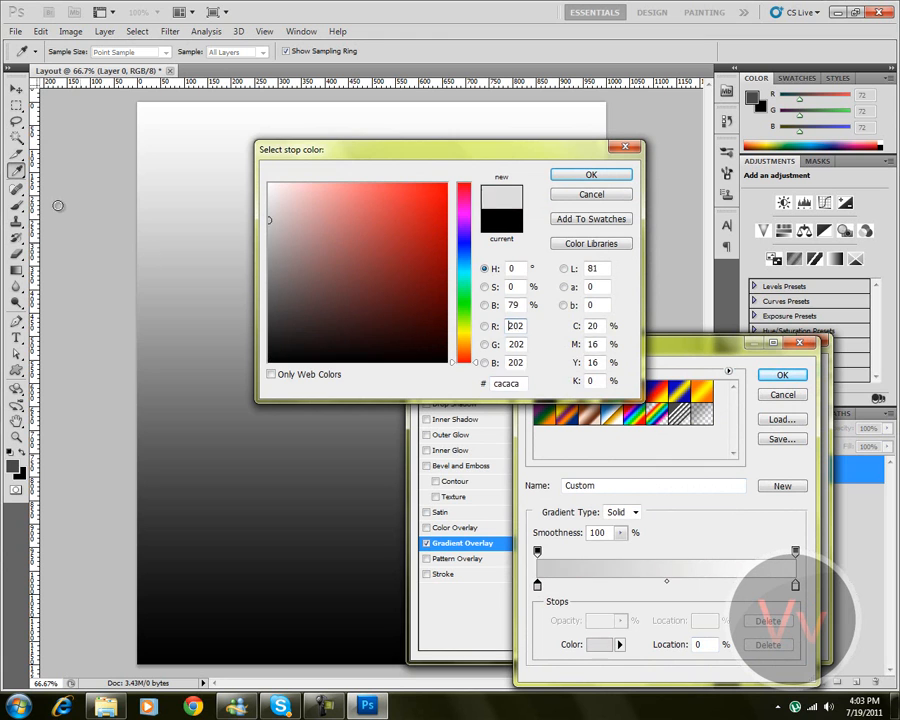
{"action": "left_click_drag", "start_coordinate": [64, 212], "coordinate": [55, 203]}
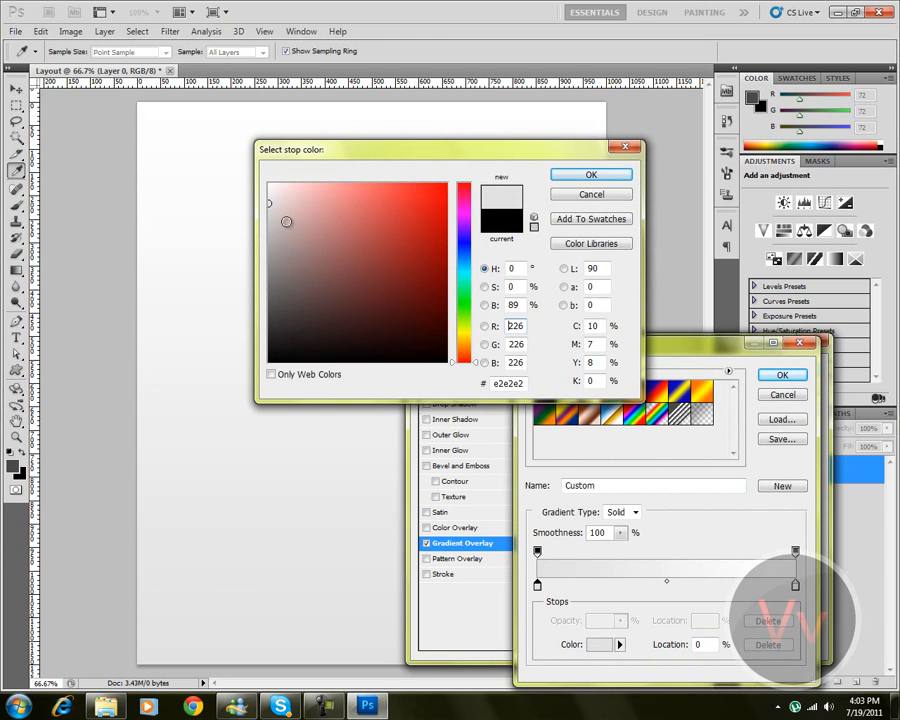
{"action": "left_click_drag", "start_coordinate": [286, 221], "coordinate": [262, 220]}
{"action": "key", "text": "Return"}
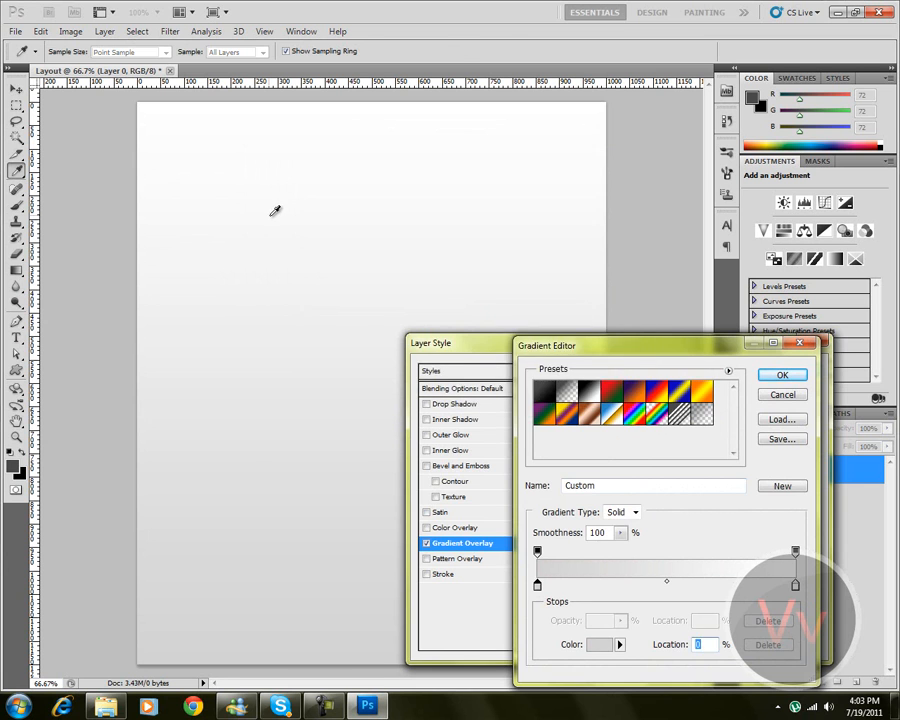
{"action": "key", "text": "Return"}
{"action": "key", "text": "Return"}
{"action": "key", "text": "m"}
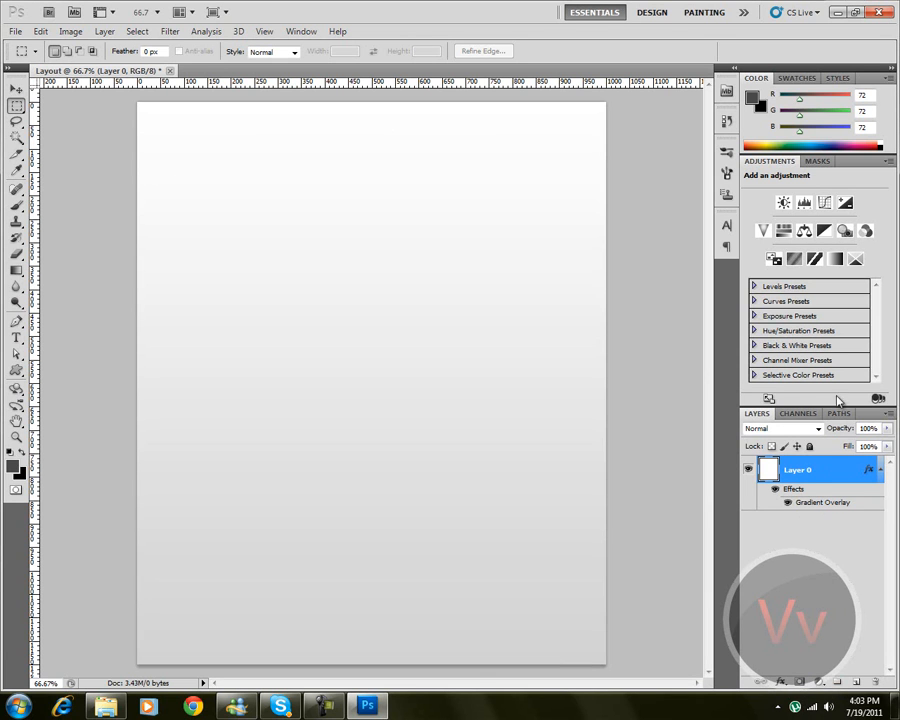
Create six new layer groups above the gradient layer
{"action": "left_click", "coordinate": [838, 682]}
{"action": "left_click", "coordinate": [838, 682]}
{"action": "left_click", "coordinate": [838, 682]}
{"action": "left_click", "coordinate": [838, 682]}
{"action": "left_click", "coordinate": [838, 682]}
{"action": "left_click", "coordinate": [838, 682]}
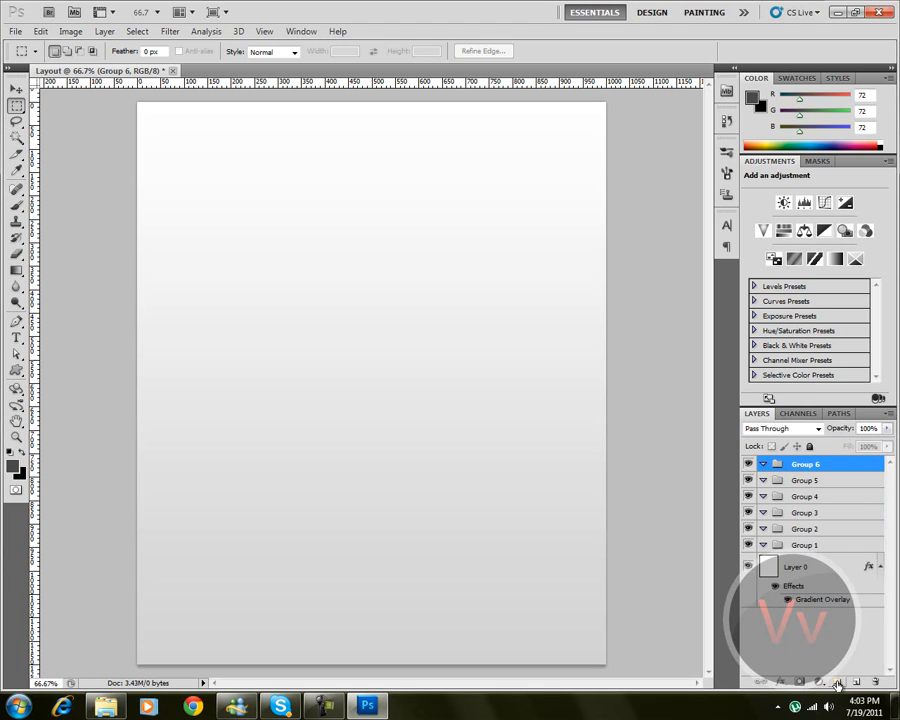
Rename layer Group 1 as header and Group 2 as SocialBar
{"action": "left_click", "coordinate": [808, 544]}
{"action": "double_click", "coordinate": [806, 544]}
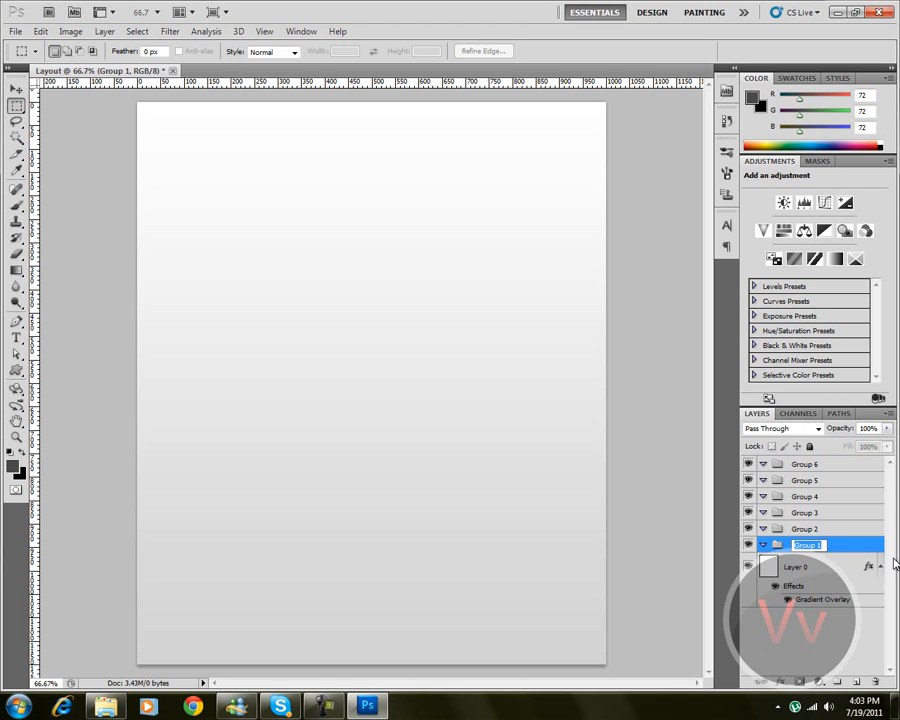
{"action": "type", "text": "header"}
{"action": "key", "text": "Return"}
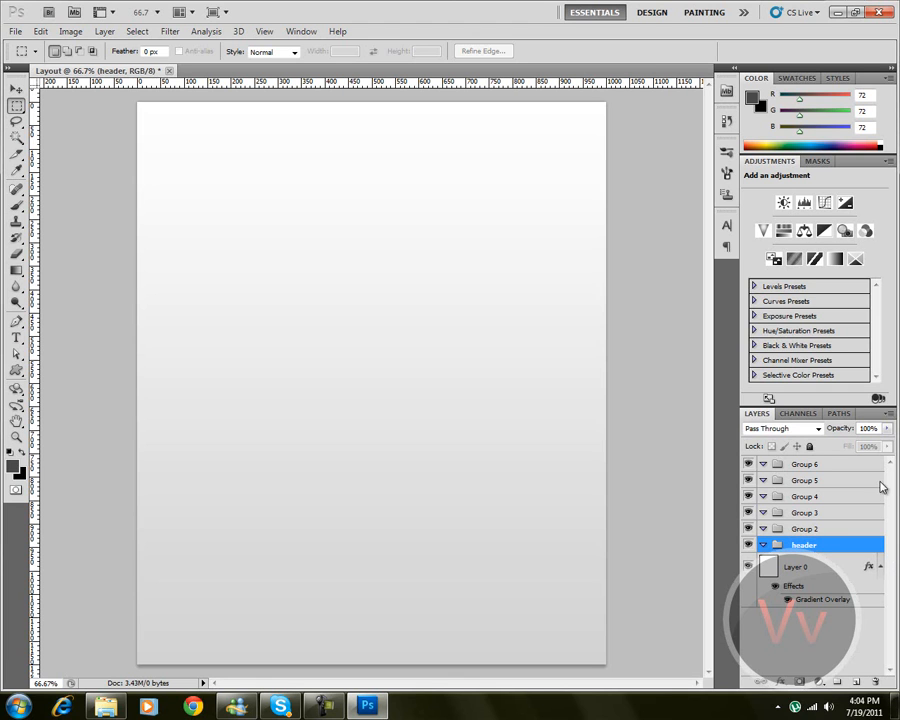
{"action": "double_click", "coordinate": [806, 529]}
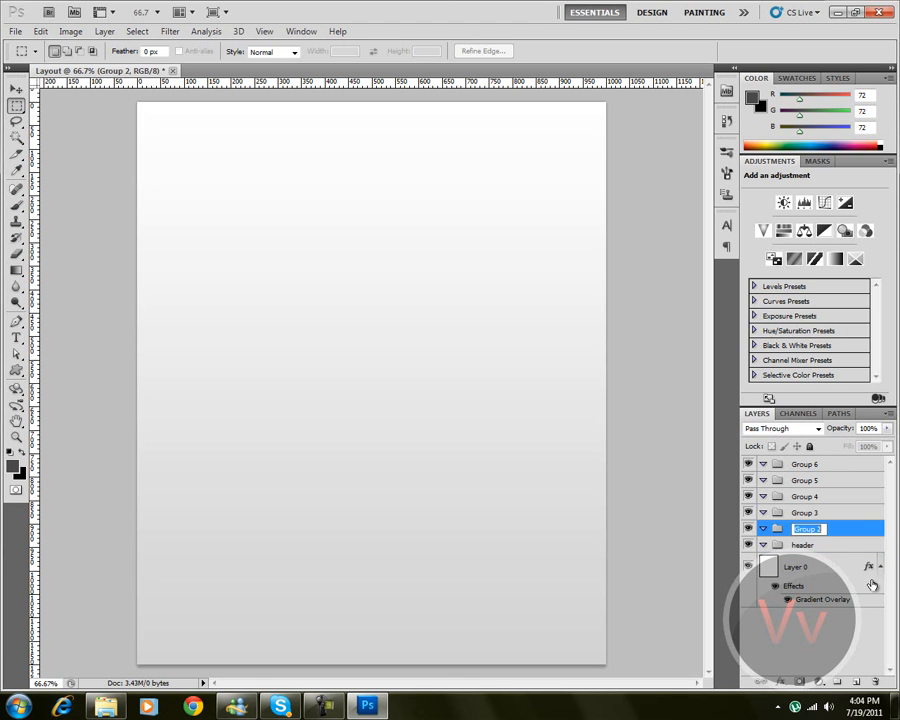
{"action": "type", "text": "SocialBar"}
{"action": "key", "text": "Return"}
Rename layer Group 3 as body and Group 4 as Navlinks
{"action": "double_click", "coordinate": [806, 512]}
{"action": "type", "text": "bo"}
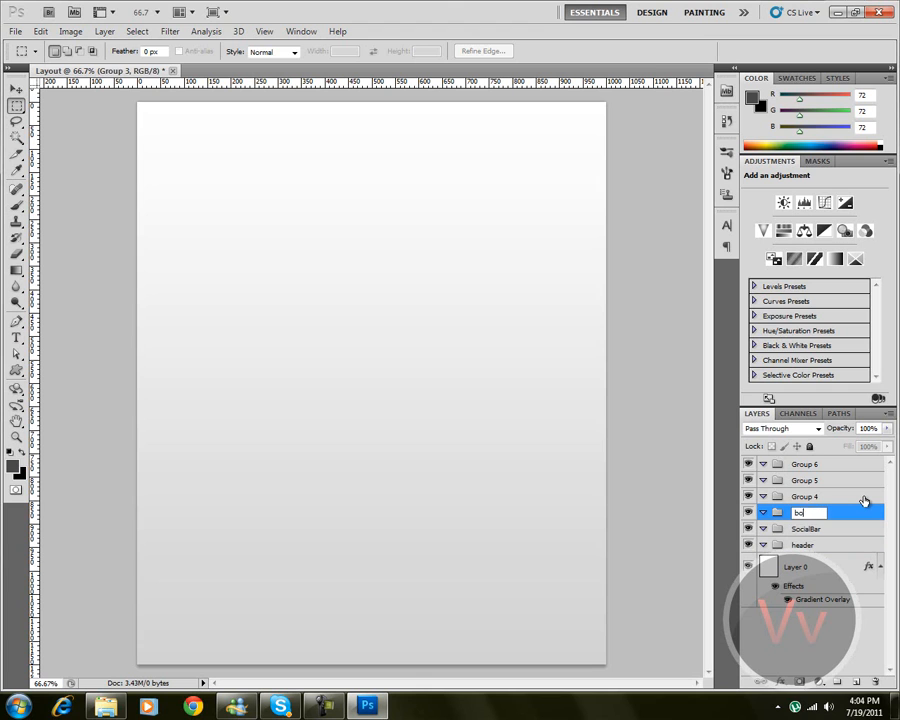
{"action": "type", "text": "dy"}
{"action": "key", "text": "Return"}
{"action": "double_click", "coordinate": [806, 497]}
{"action": "type", "text": "Navlinks"}
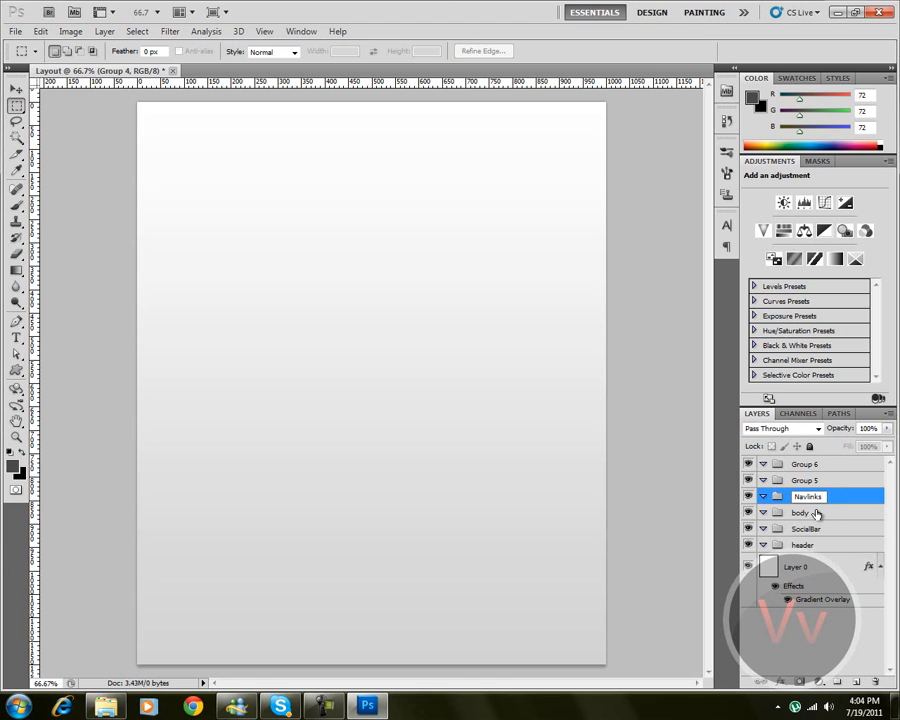
Rename layer Group 5 as navbarglow and Group 6 as footer
{"action": "double_click", "coordinate": [806, 481]}
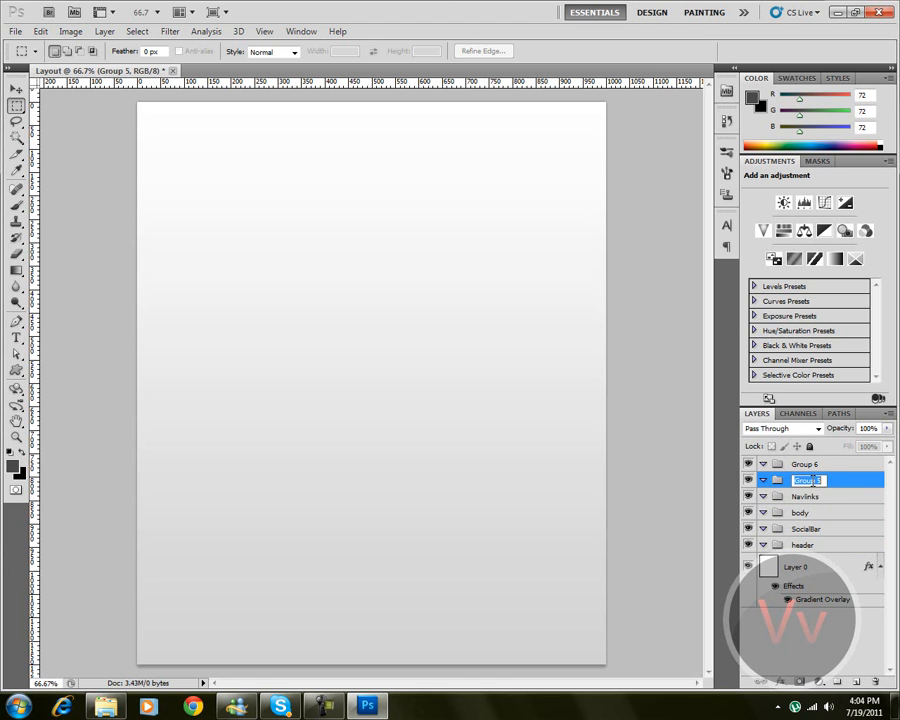
{"action": "type", "text": "navbargl"}
{"action": "type", "text": "ow"}
{"action": "key", "text": "Return"}
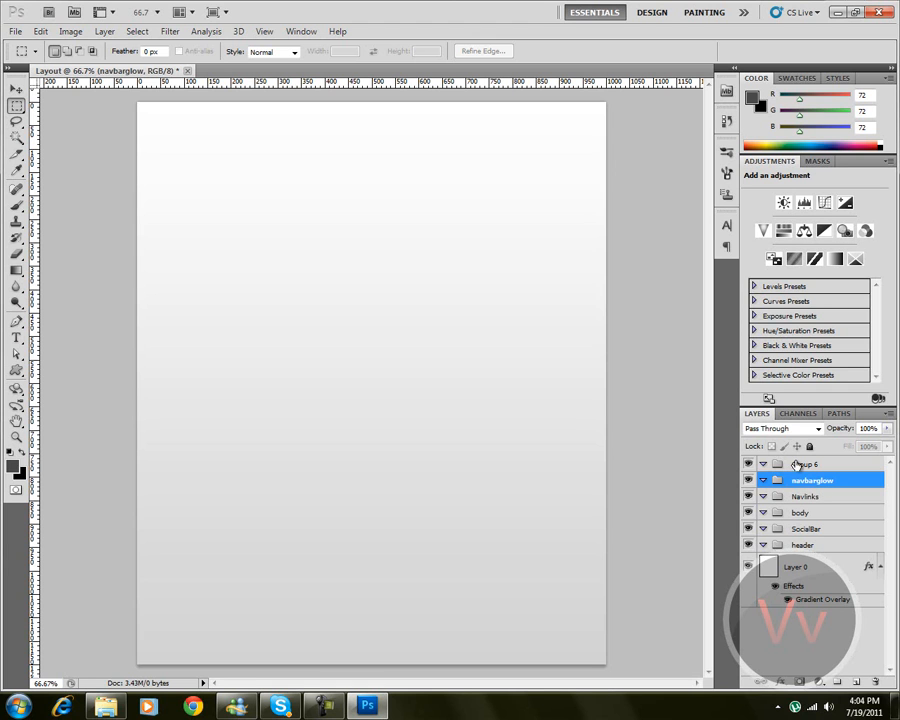
{"action": "double_click", "coordinate": [804, 465]}
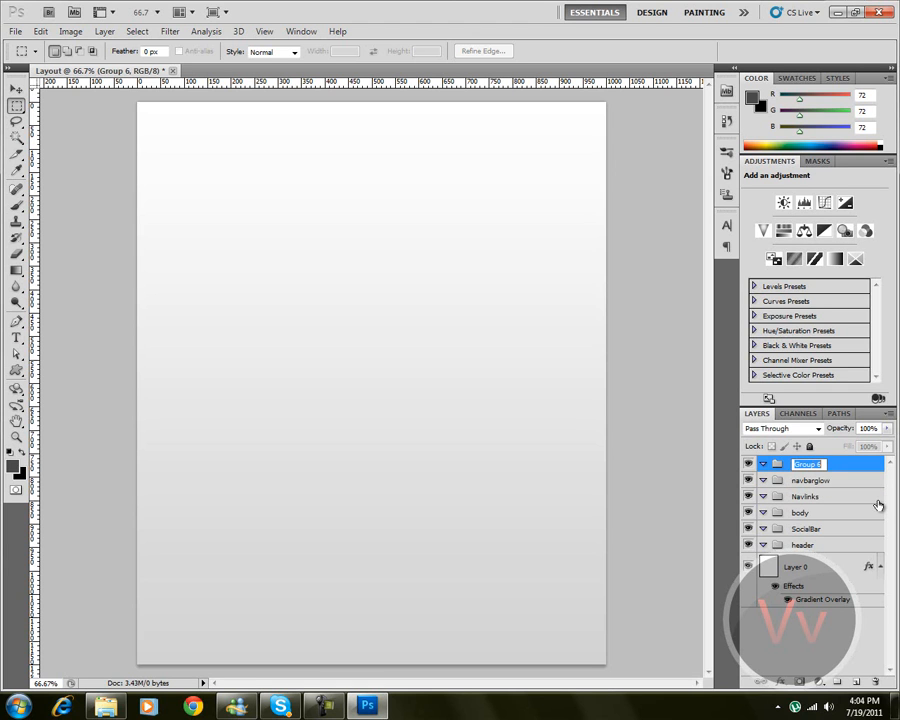
{"action": "type", "text": "footer"}
{"action": "key", "text": "Return"}
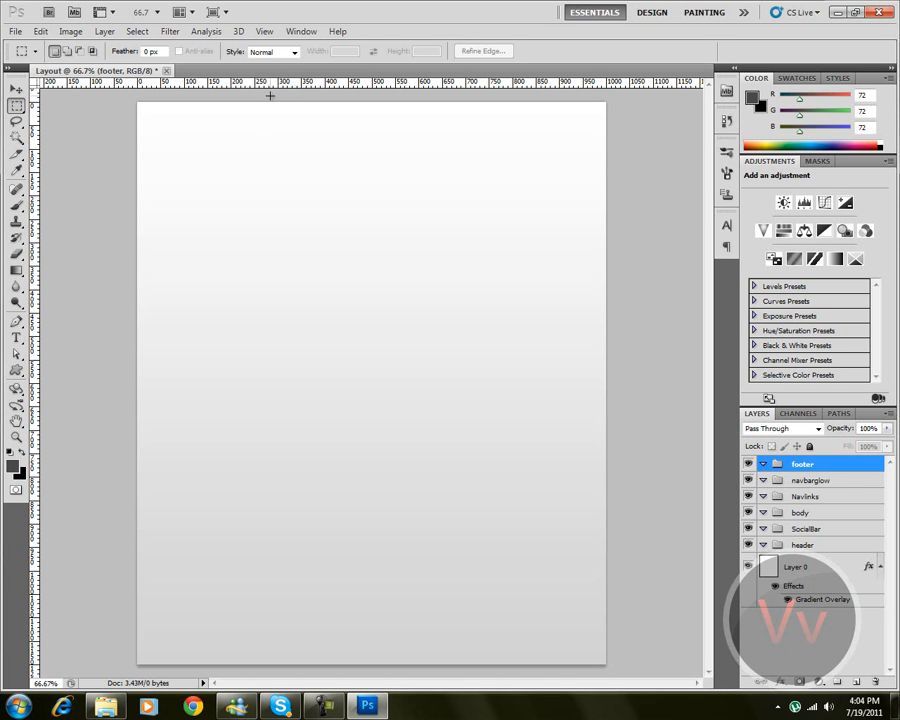
Switch to the Move tool and turn off the document's Extras and Rulers
{"action": "left_click", "coordinate": [18, 90]}
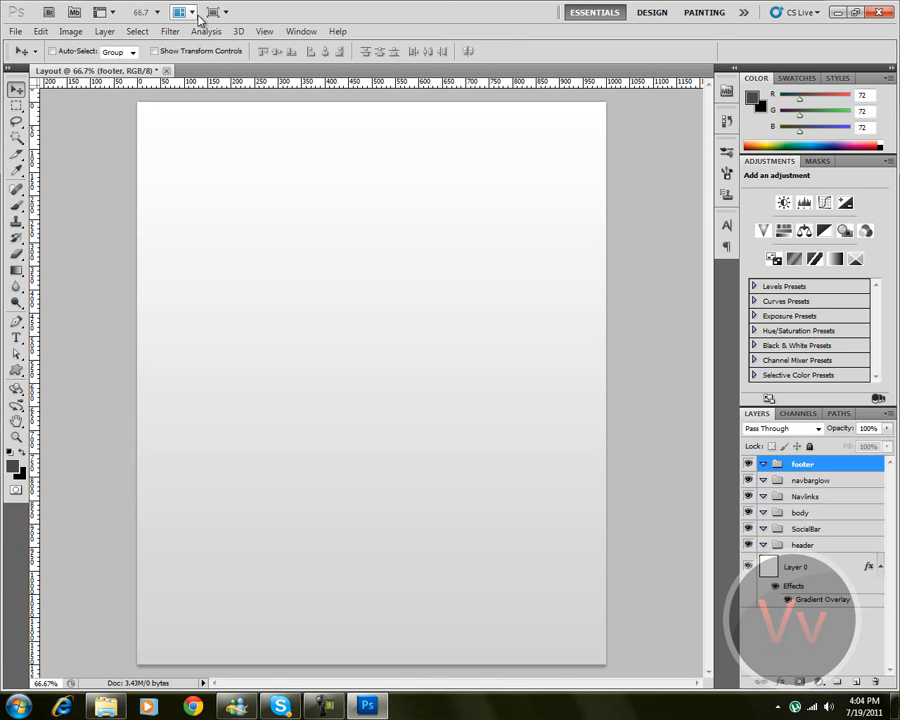
{"action": "left_click", "coordinate": [114, 12]}
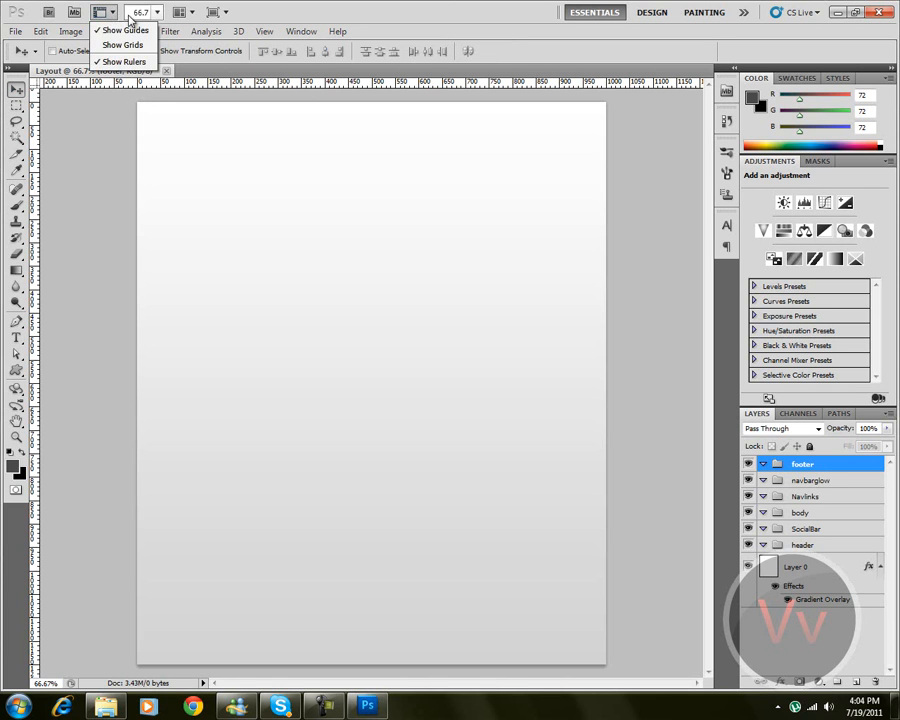
{"action": "left_click", "coordinate": [276, 40]}
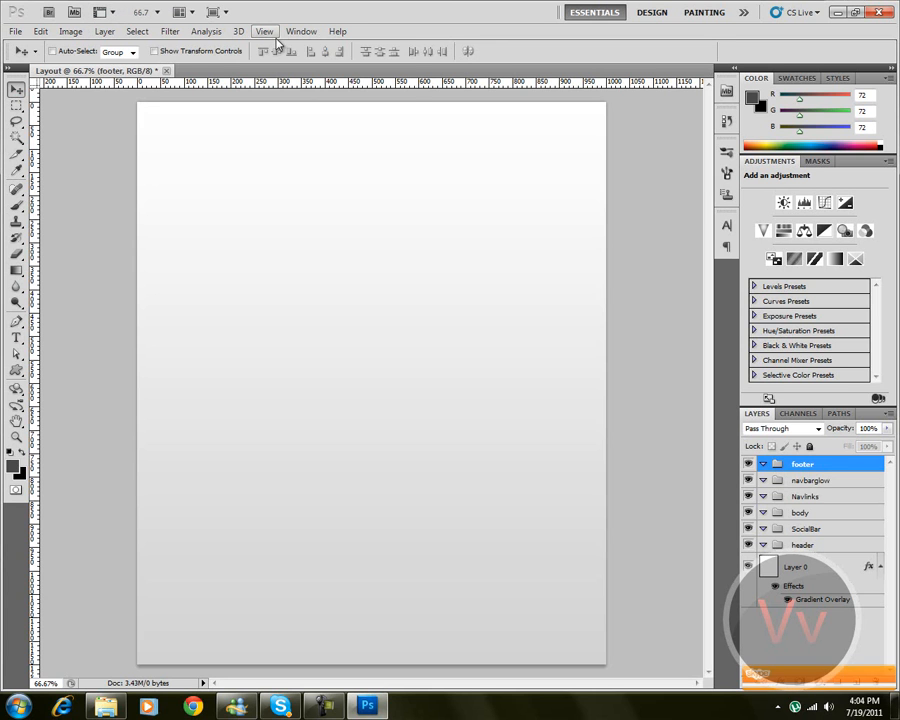
{"action": "left_click", "coordinate": [276, 40]}
{"action": "mouse_move", "coordinate": [298, 29]}
{"action": "mouse_move", "coordinate": [264, 36]}
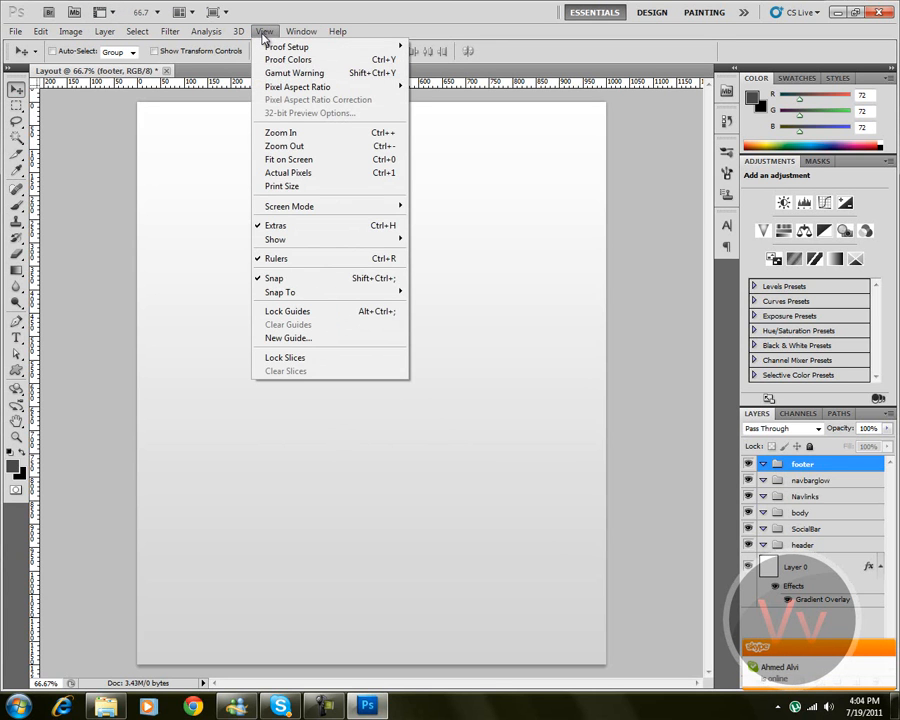
{"action": "left_click", "coordinate": [319, 226]}
{"action": "left_click", "coordinate": [263, 34]}
{"action": "left_click", "coordinate": [329, 258]}
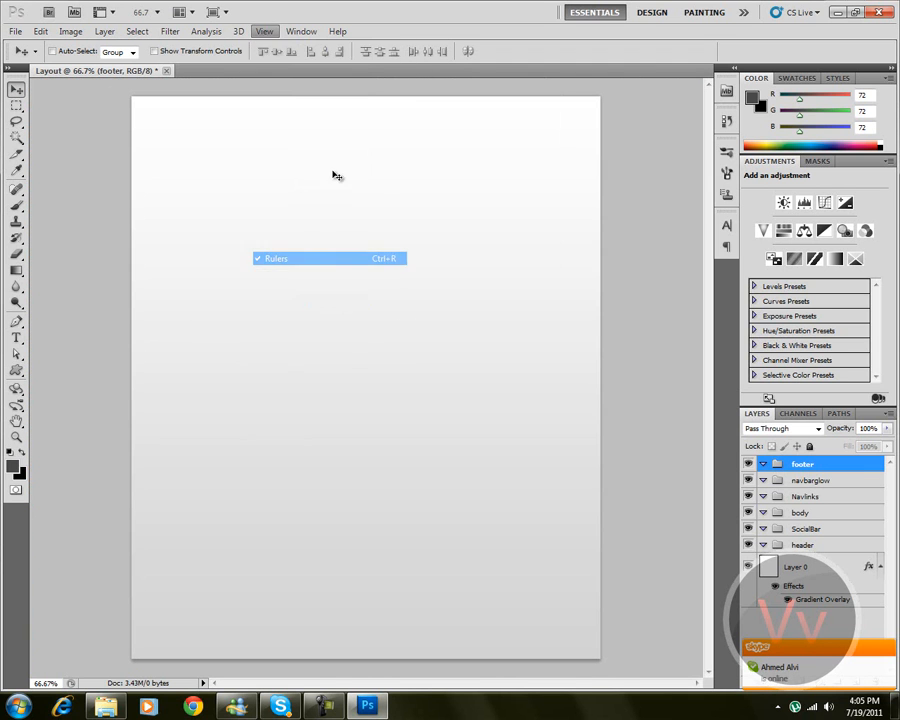
Turn the document's Extras and Rulers back on
{"action": "left_click", "coordinate": [266, 33]}
{"action": "mouse_move", "coordinate": [266, 31]}
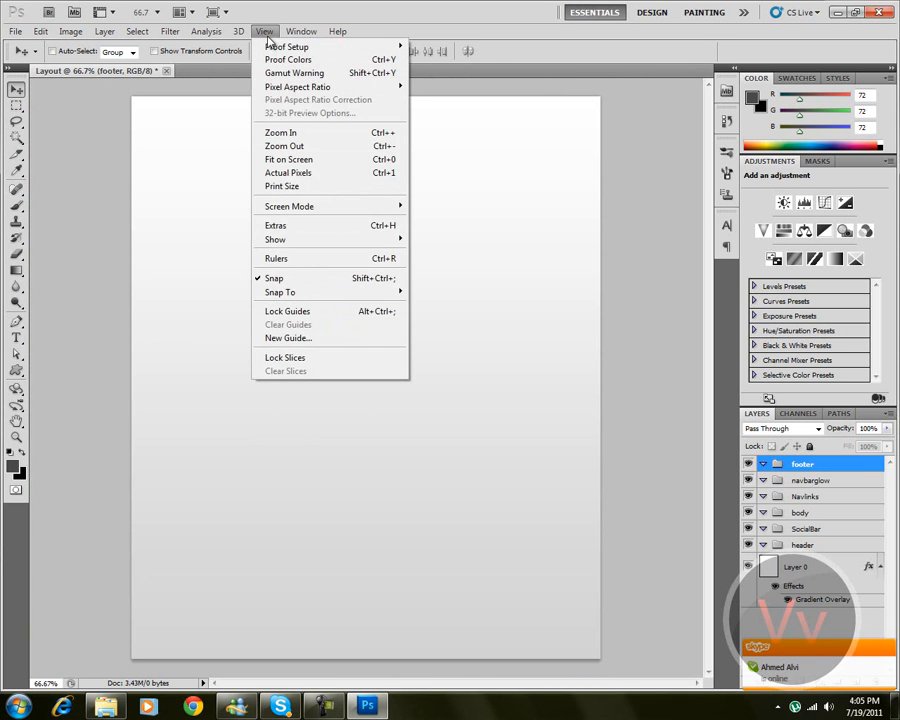
{"action": "left_click", "coordinate": [311, 227]}
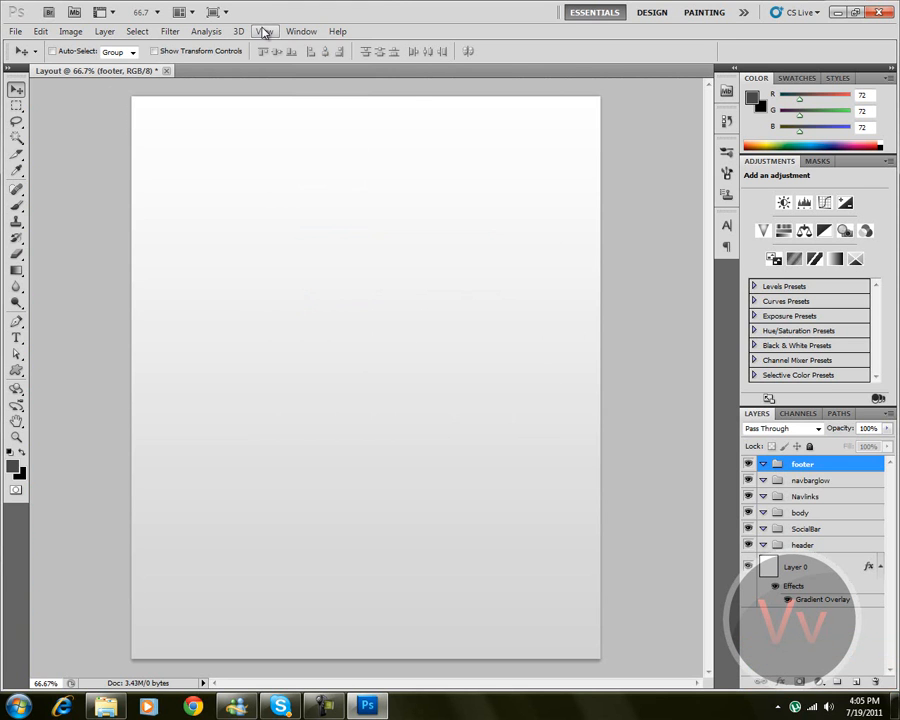
{"action": "left_click", "coordinate": [263, 31]}
{"action": "left_click", "coordinate": [318, 258]}
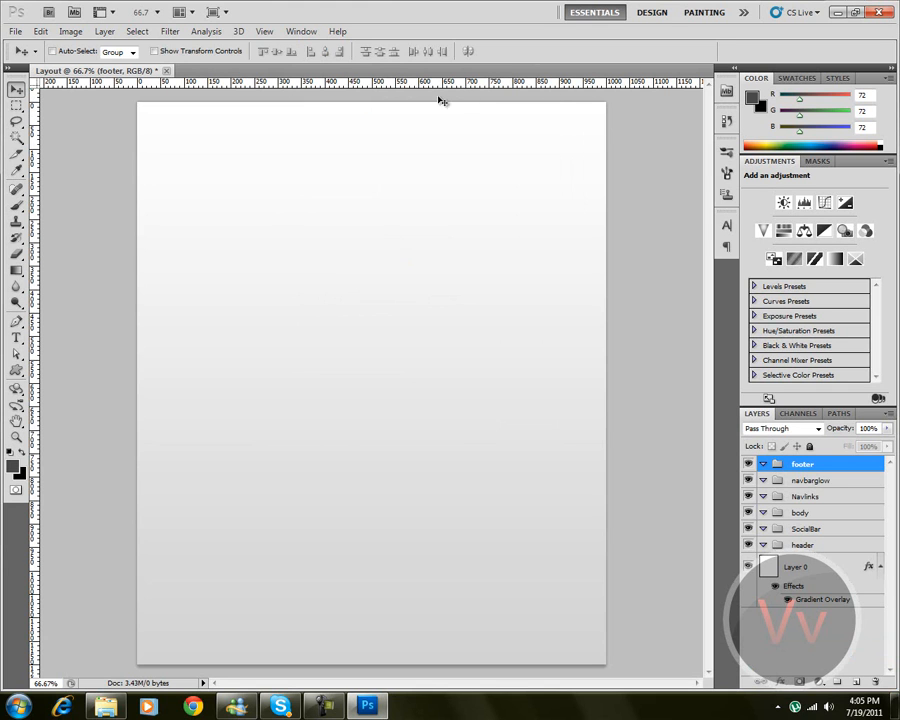
Check which measurement unit the rulers use, leaving the unit setting as it is
{"action": "right_click", "coordinate": [256, 90]}
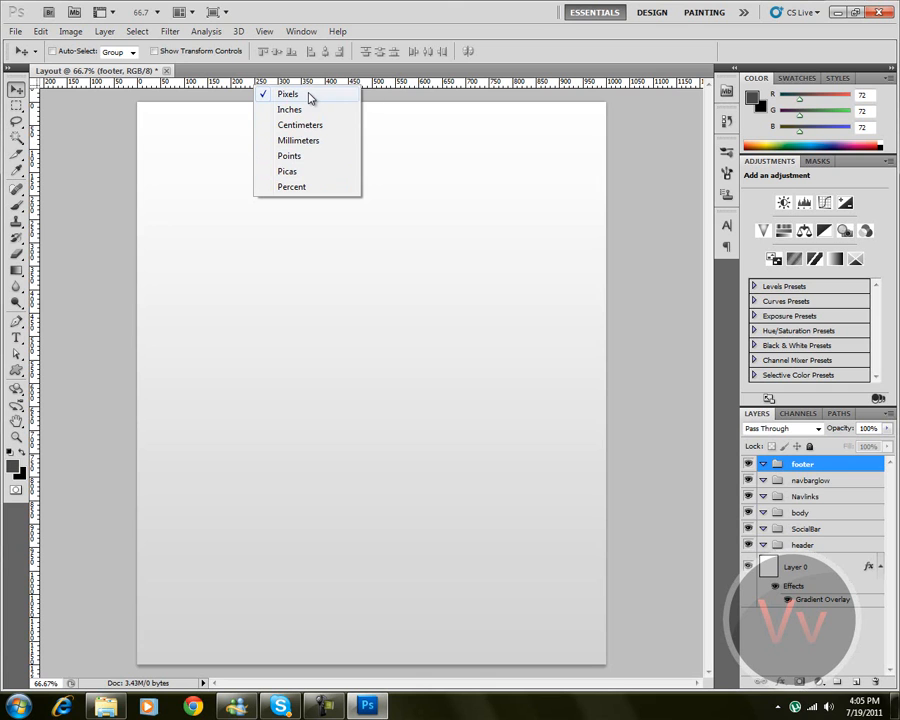
{"action": "right_click", "coordinate": [432, 86]}
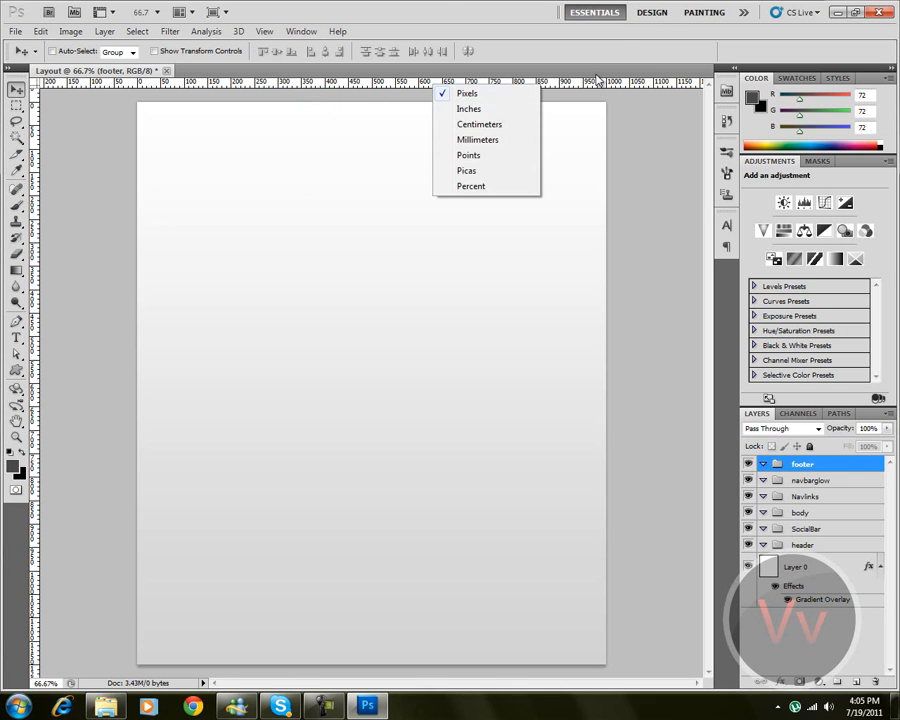
{"action": "left_click", "coordinate": [635, 37]}
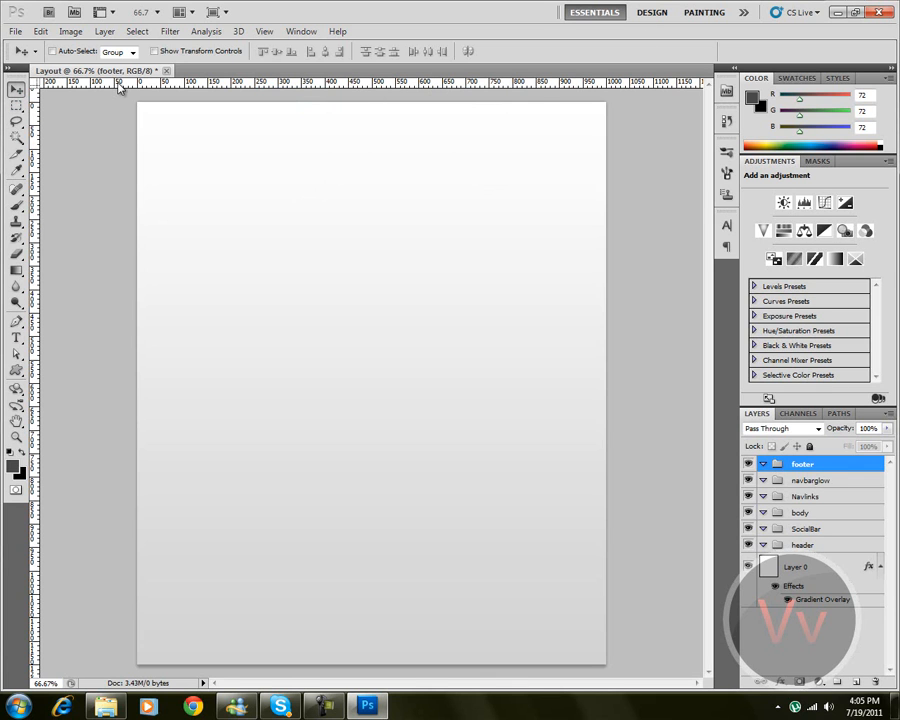
Place one horizontal guide along the canvas's upper edge and another about 30 px below it
{"action": "left_click_drag", "start_coordinate": [118, 88], "coordinate": [129, 118]}
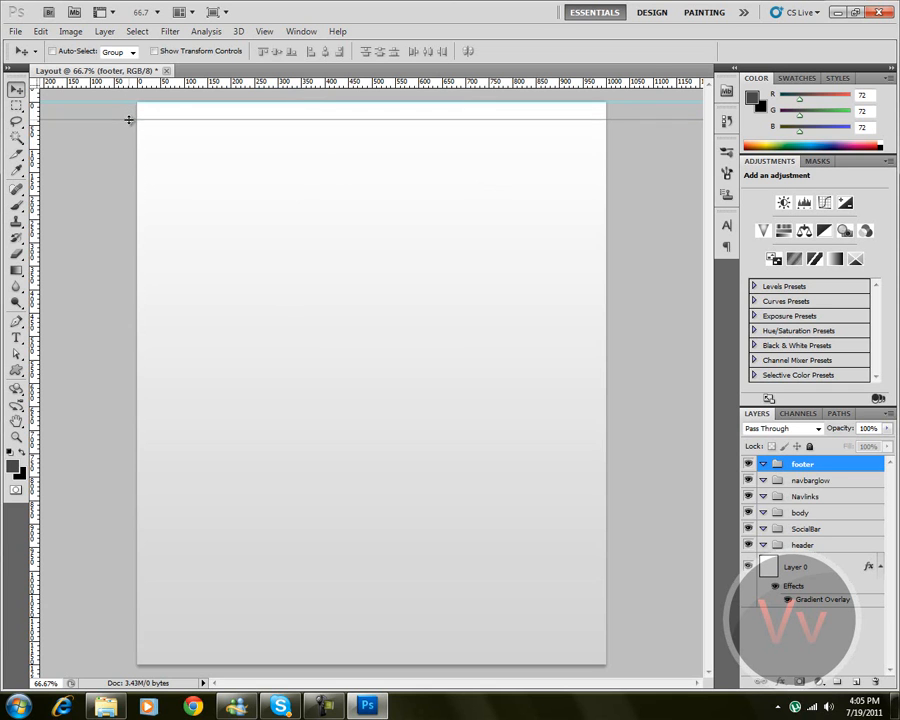
{"action": "scroll", "coordinate": [110, 104], "scroll_direction": "up", "scroll_amount": 3}
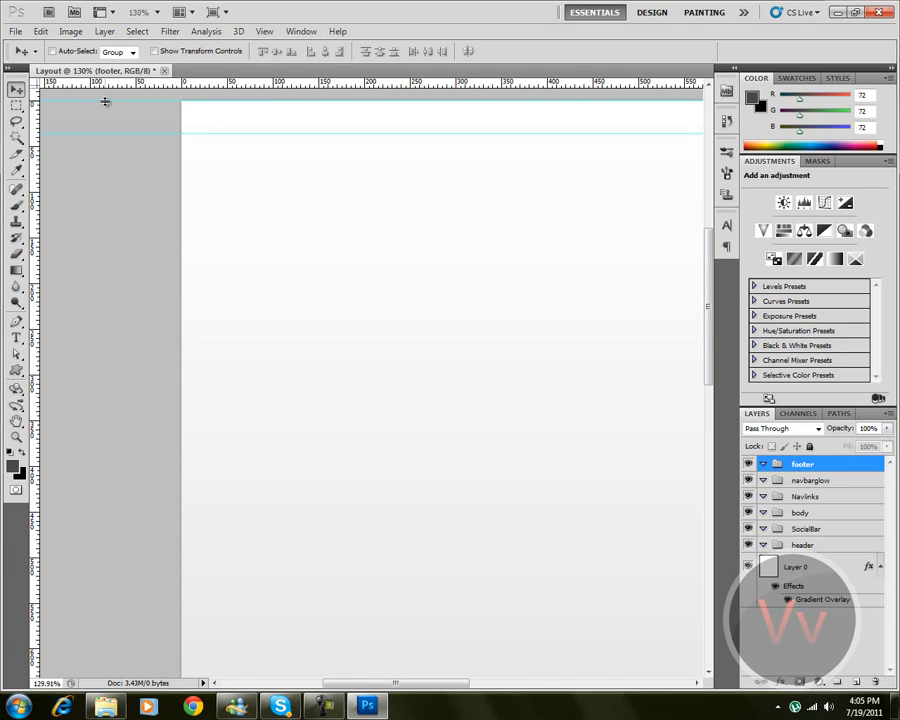
{"action": "left_click_drag", "start_coordinate": [106, 102], "coordinate": [107, 103]}
{"action": "scroll", "coordinate": [204, 127], "scroll_direction": "down", "scroll_amount": 5}
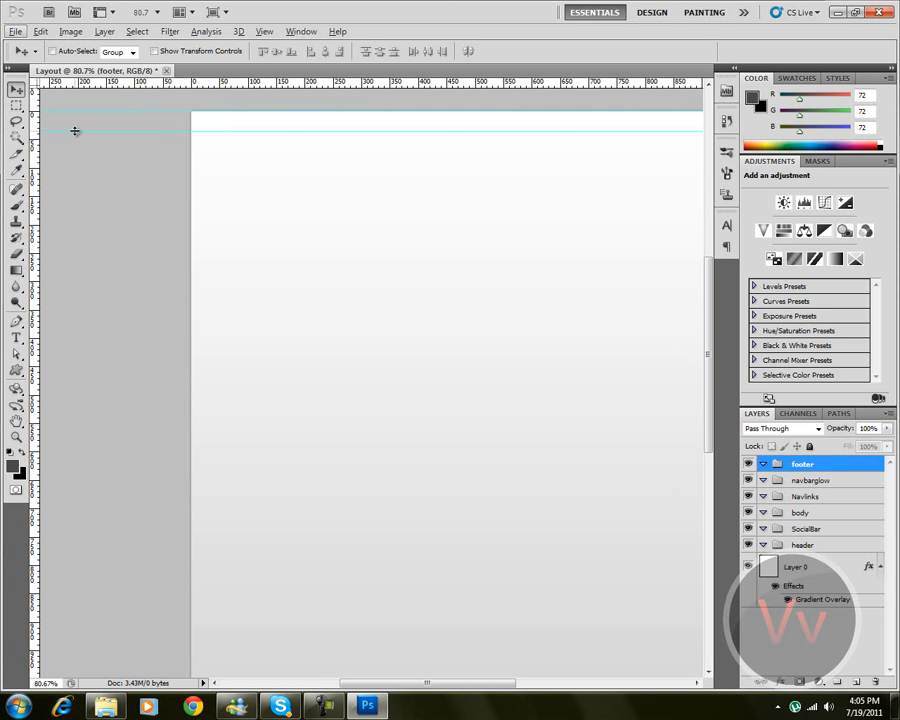
{"action": "left_click_drag", "start_coordinate": [76, 131], "coordinate": [76, 129]}
{"action": "left_click_drag", "start_coordinate": [428, 684], "coordinate": [366, 682]}
{"action": "scroll", "coordinate": [38, 134], "scroll_direction": "up", "scroll_amount": 8}
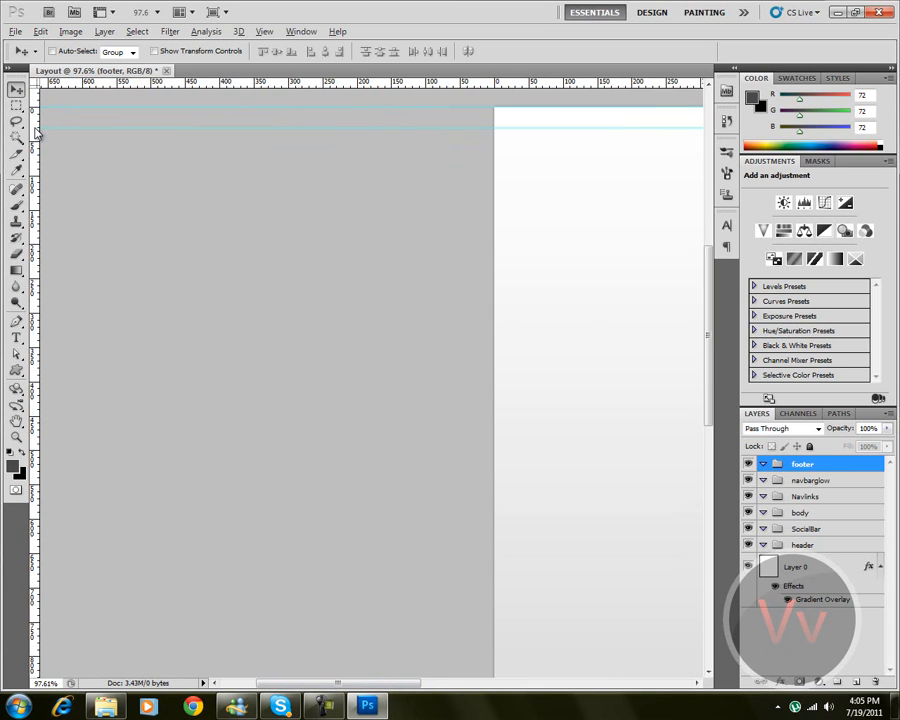
{"action": "scroll", "coordinate": [58, 145], "scroll_direction": "up", "scroll_amount": 3}
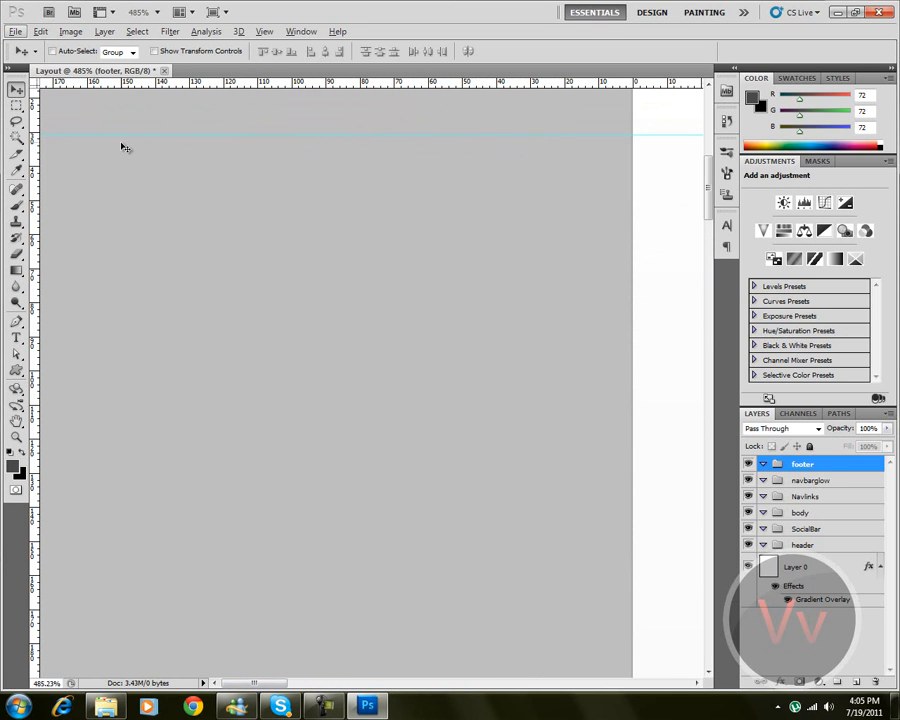
{"action": "scroll", "coordinate": [390, 285], "scroll_direction": "down", "scroll_amount": 8}
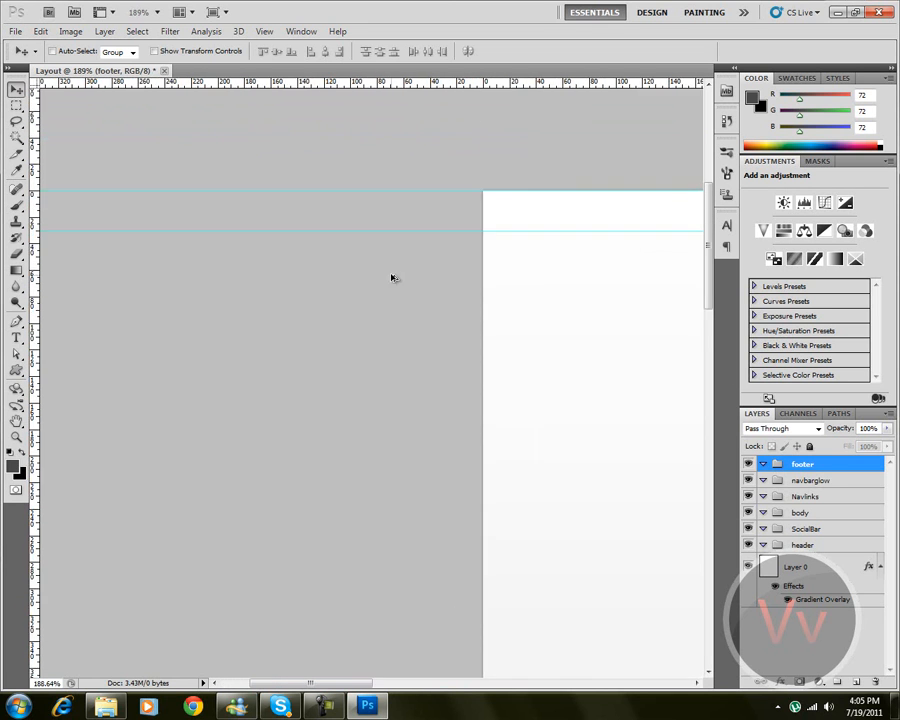
{"action": "left_click_drag", "start_coordinate": [376, 682], "coordinate": [476, 675]}
{"action": "scroll", "coordinate": [526, 535], "scroll_direction": "down", "scroll_amount": 2}
{"action": "left_click_drag", "start_coordinate": [709, 305], "coordinate": [706, 356]}
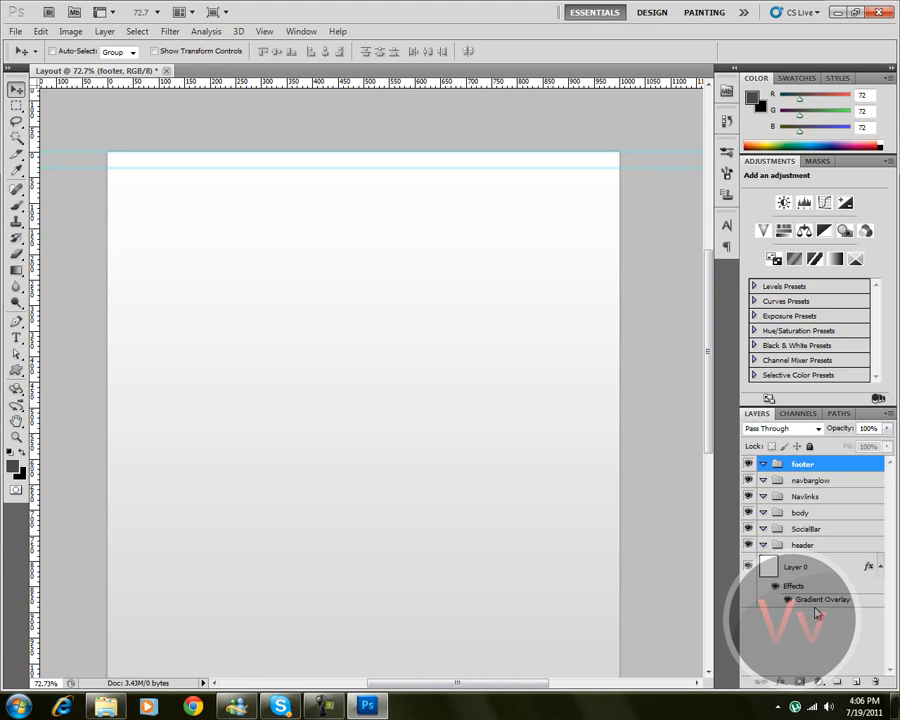
Rename the Navlinks group as navbar
{"action": "left_click", "coordinate": [808, 498]}
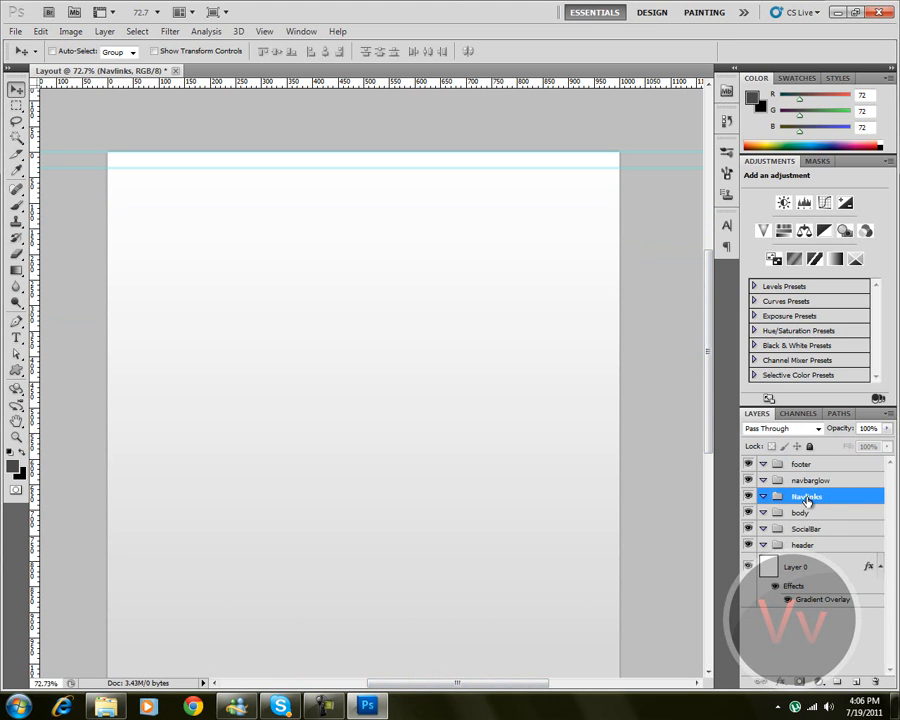
{"action": "double_click", "coordinate": [814, 498]}
{"action": "type", "text": "navbar"}
{"action": "key", "text": "Return"}
Create a new layer group directly above navbar and name it navlinks
{"action": "left_click", "coordinate": [837, 681]}
{"action": "double_click", "coordinate": [814, 498]}
{"action": "type", "text": "navlinks"}
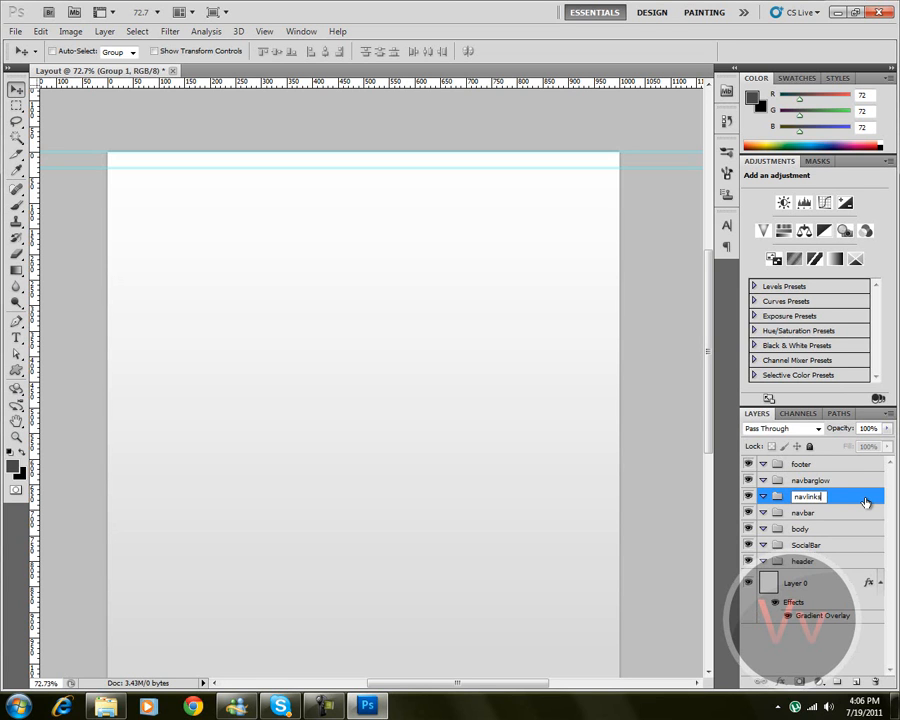
{"action": "key", "text": "Return"}
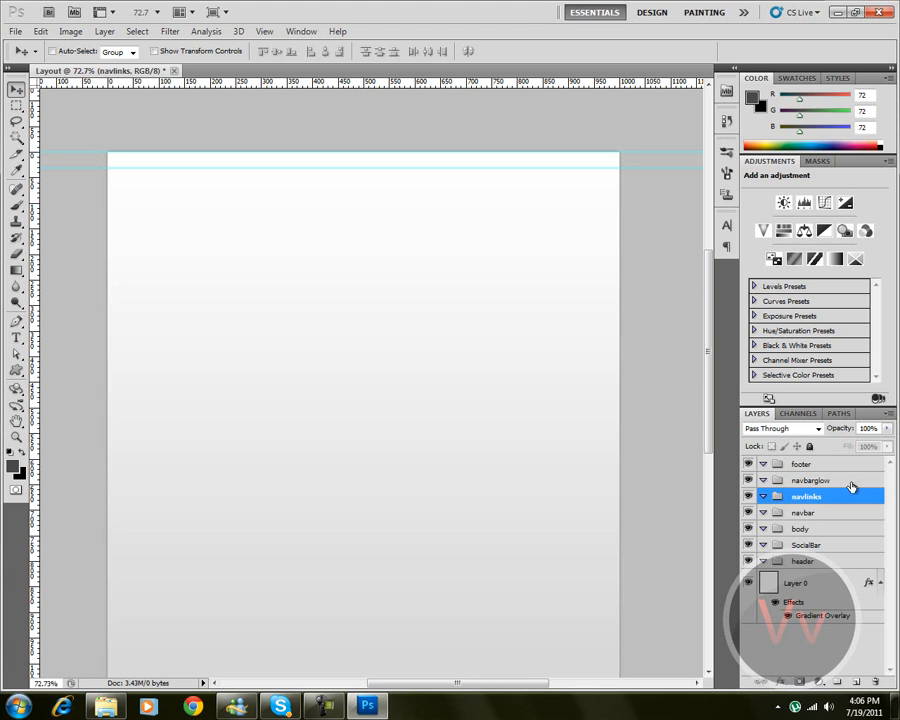
Add a new layer inside the navbar group and name it tray
{"action": "left_click", "coordinate": [763, 513]}
{"action": "left_click", "coordinate": [855, 681]}
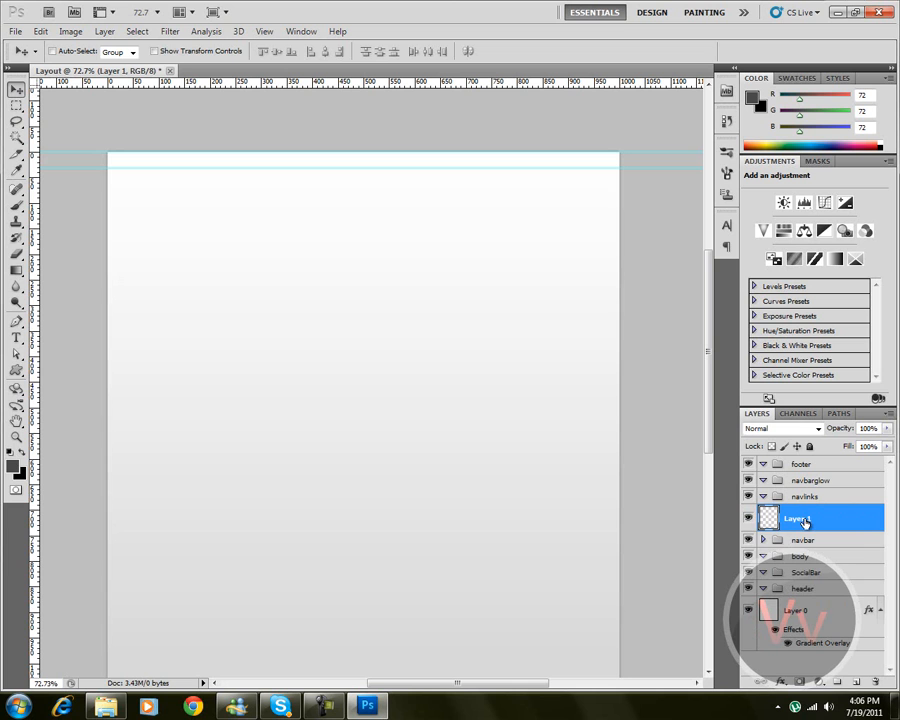
{"action": "left_click_drag", "start_coordinate": [836, 524], "coordinate": [843, 540]}
{"action": "left_click", "coordinate": [764, 512]}
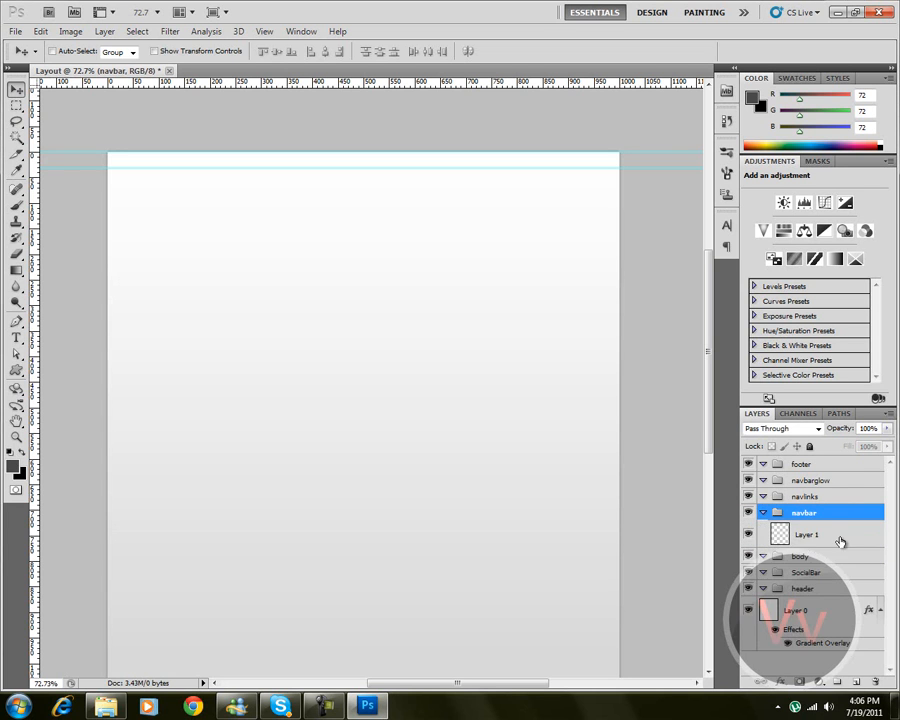
{"action": "double_click", "coordinate": [803, 536]}
{"action": "type", "text": "tray"}
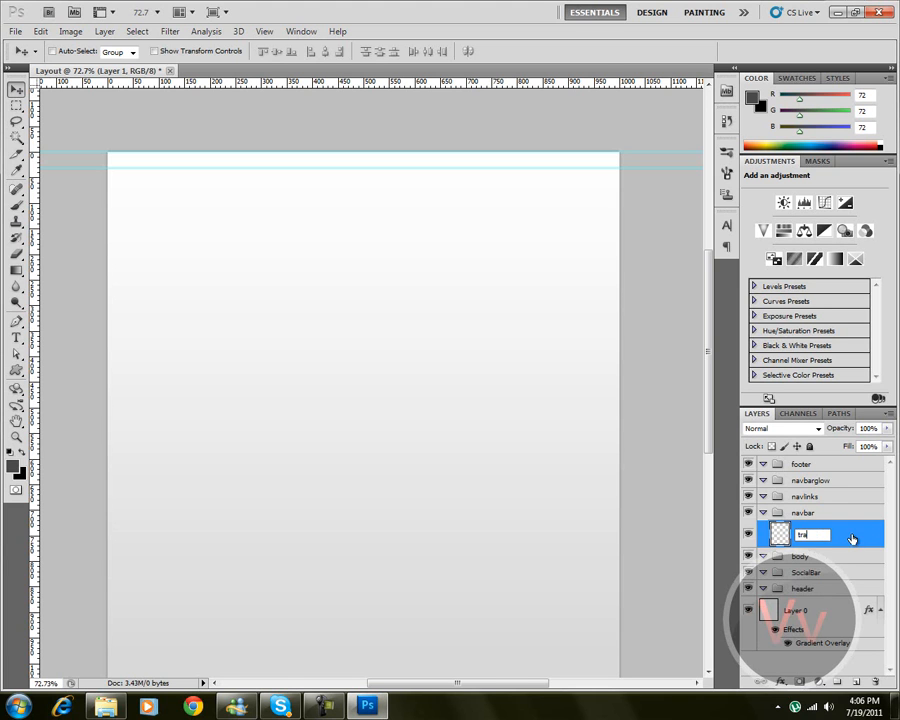
{"action": "key", "text": "Return"}
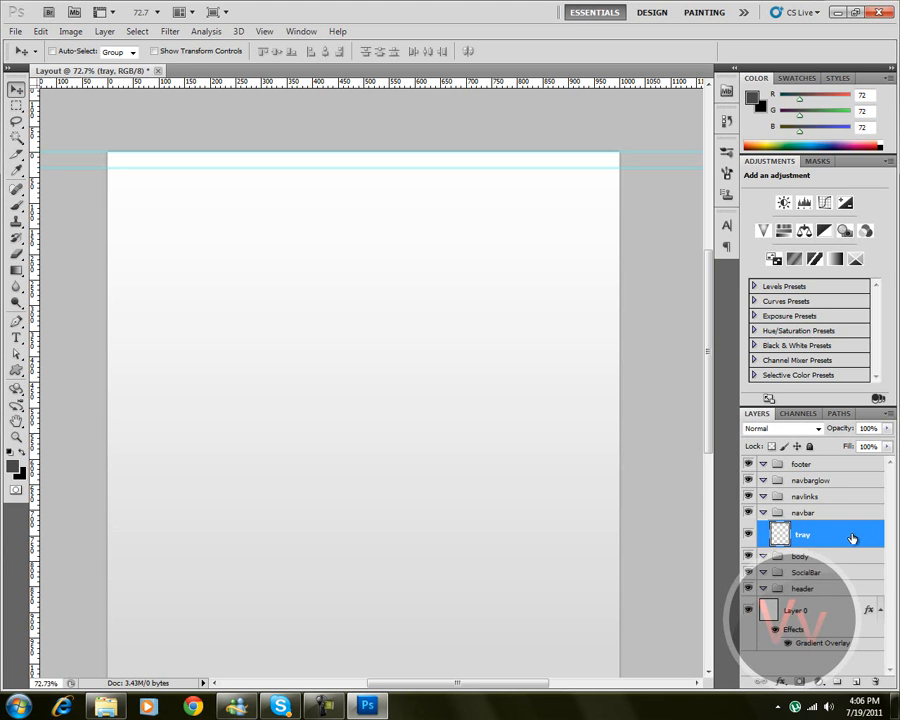
Make a rectangular marquee selection of the strip between the two horizontal guides across the full canvas width
{"action": "left_click", "coordinate": [16, 105]}
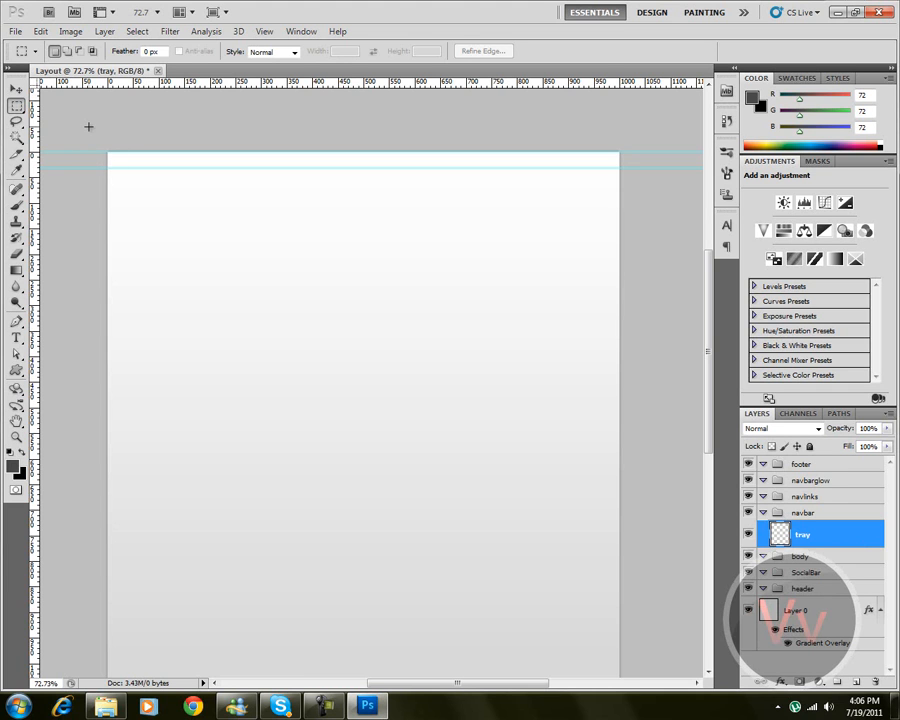
{"action": "left_click_drag", "start_coordinate": [108, 152], "coordinate": [484, 184]}
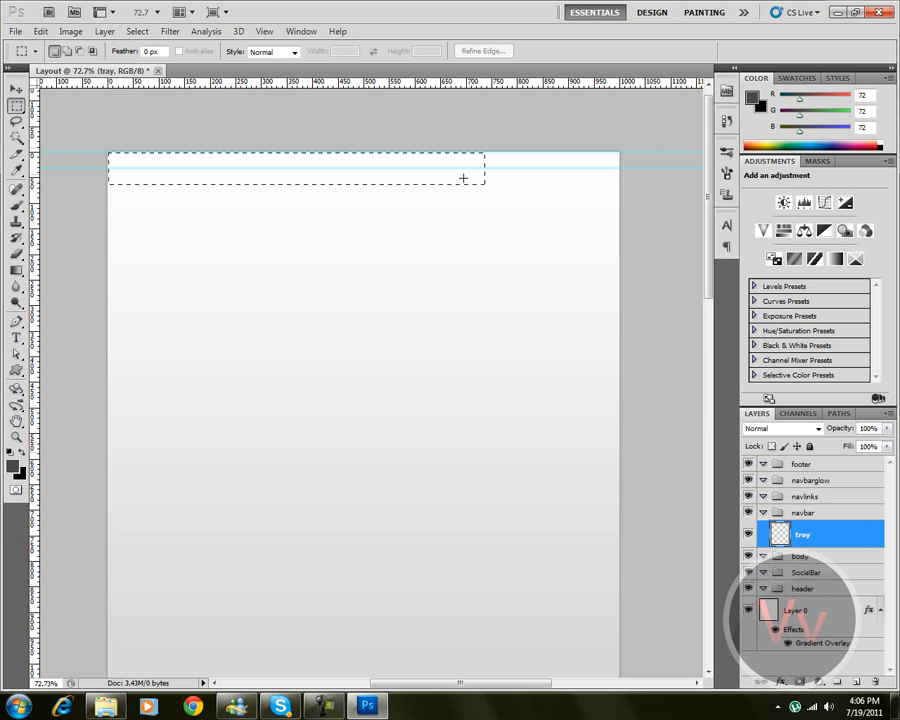
{"action": "left_click", "coordinate": [74, 168]}
{"action": "left_click", "coordinate": [469, 259]}
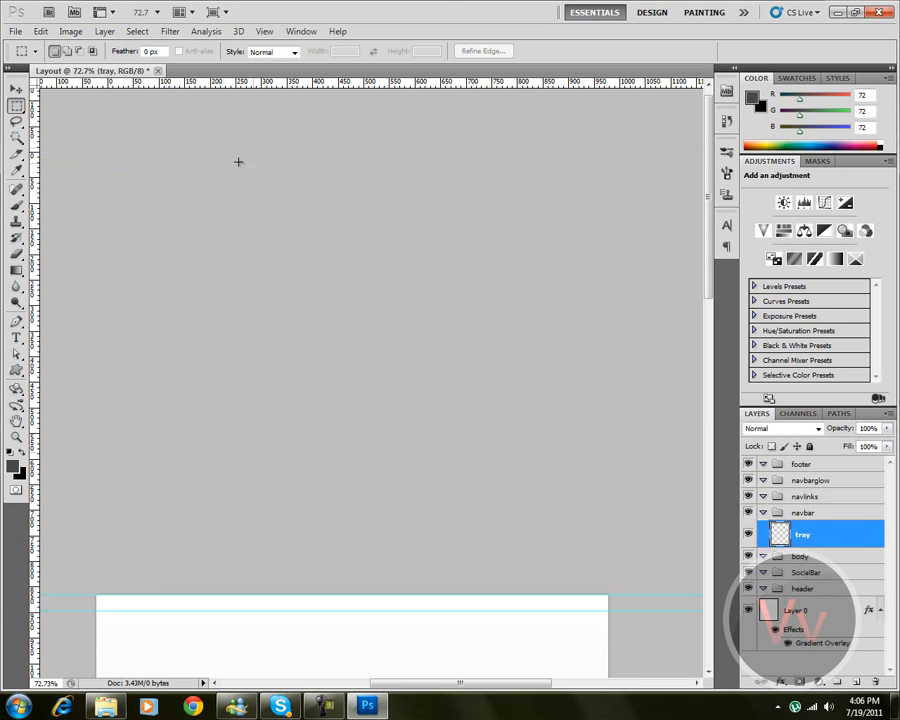
{"action": "scroll", "coordinate": [430, 444], "scroll_direction": "down", "scroll_amount": 5}
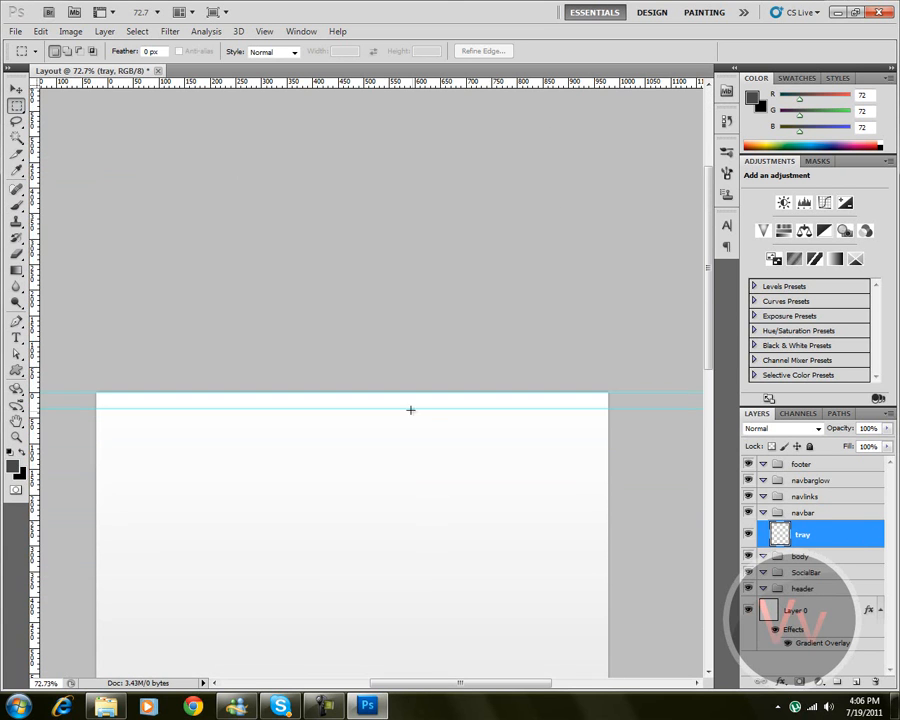
{"action": "left_click_drag", "start_coordinate": [99, 338], "coordinate": [631, 364]}
{"action": "key", "text": "ctrl+0"}
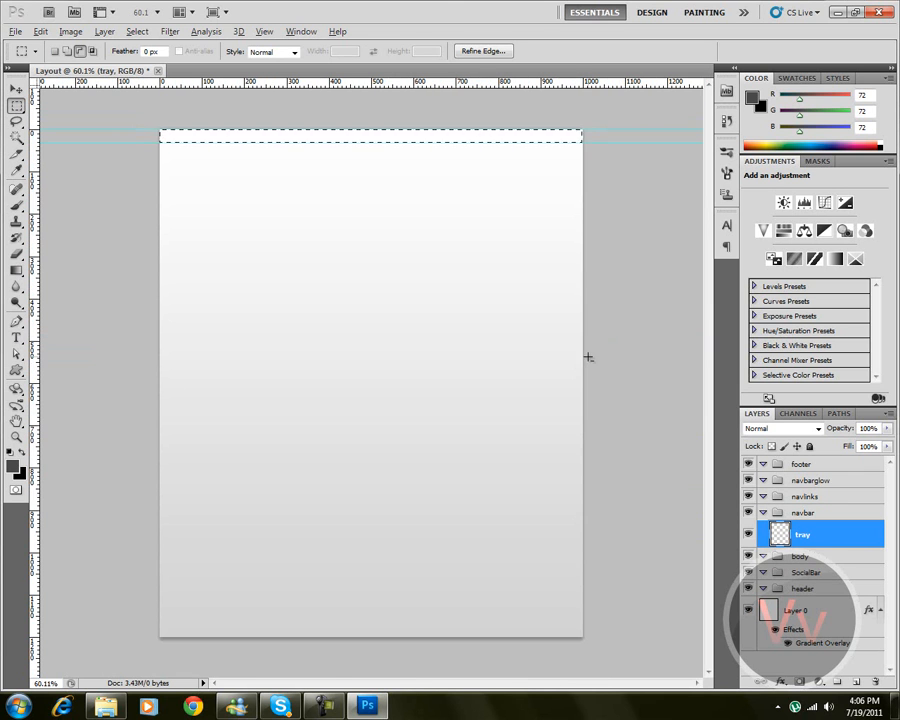
Fill the selected strip on the tray layer with the dark grey foreground colour 484848, and deselect it
{"action": "left_click", "coordinate": [14, 465]}
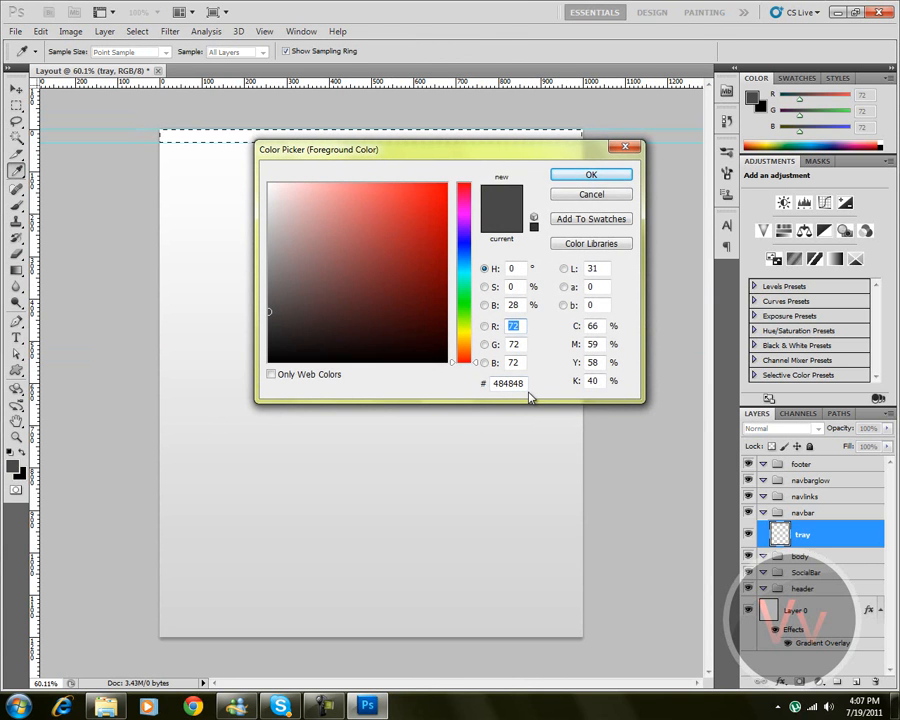
{"action": "left_click", "coordinate": [591, 175]}
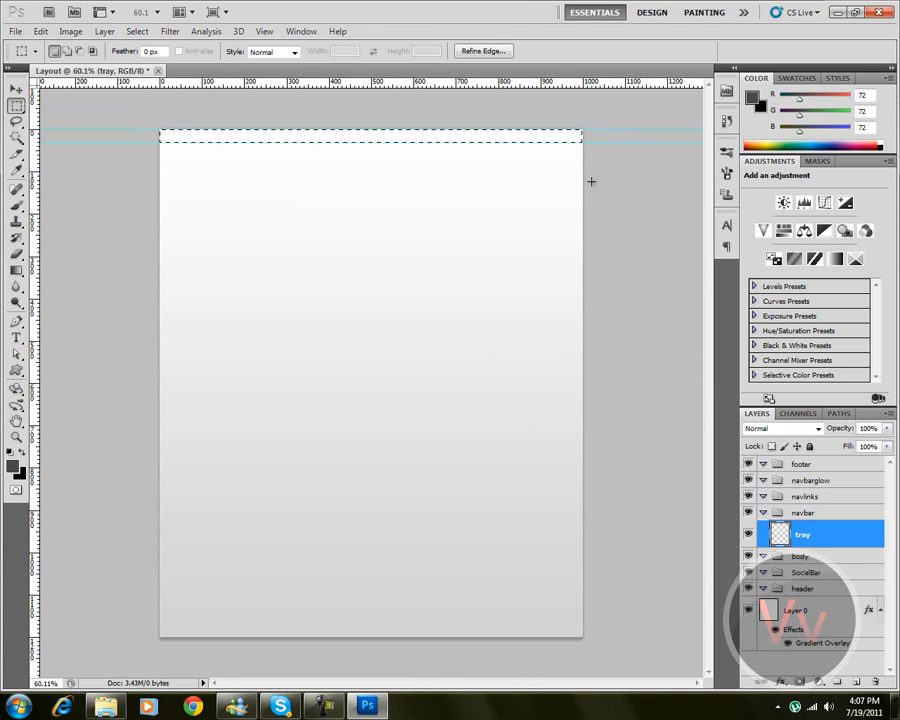
{"action": "key", "text": "alt+BackSpace"}
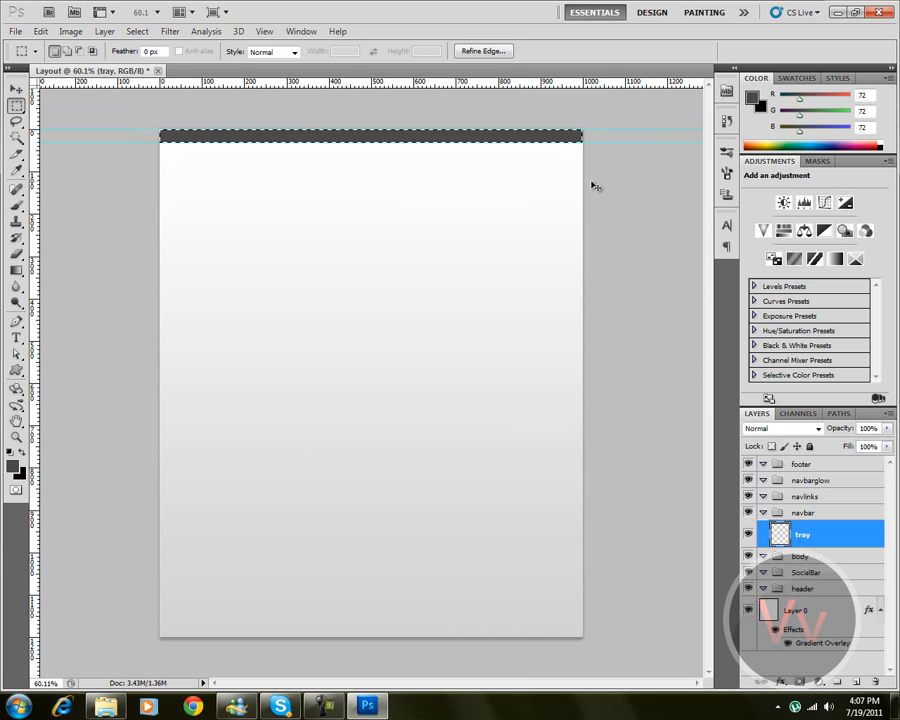
{"action": "key", "text": "ctrl+d"}
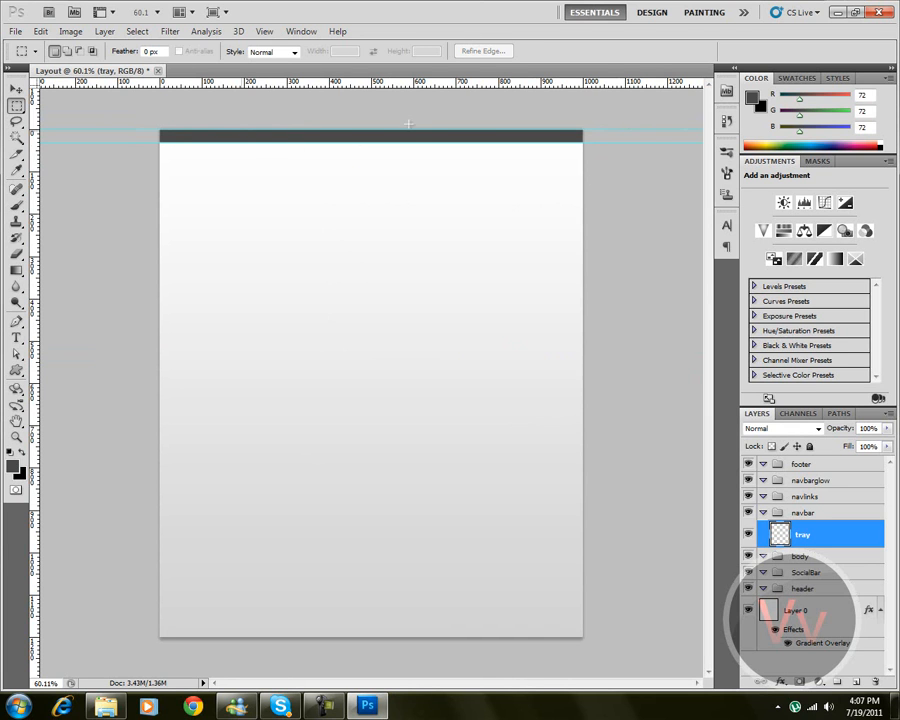
Add a Gradient Overlay to the tray layer and set the gradient's first colour stop to 444444
{"action": "double_click", "coordinate": [830, 539]}
{"action": "left_click", "coordinate": [458, 542]}
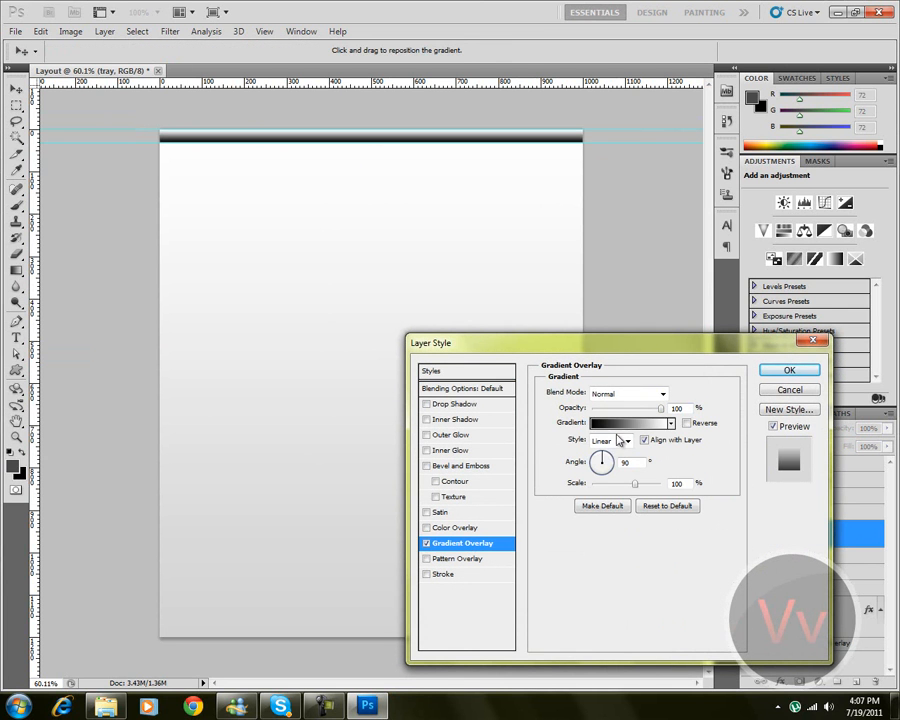
{"action": "left_click", "coordinate": [625, 418]}
{"action": "double_click", "coordinate": [538, 586]}
{"action": "left_click", "coordinate": [296, 286]}
{"action": "left_click", "coordinate": [268, 298]}
{"action": "left_click", "coordinate": [267, 313]}
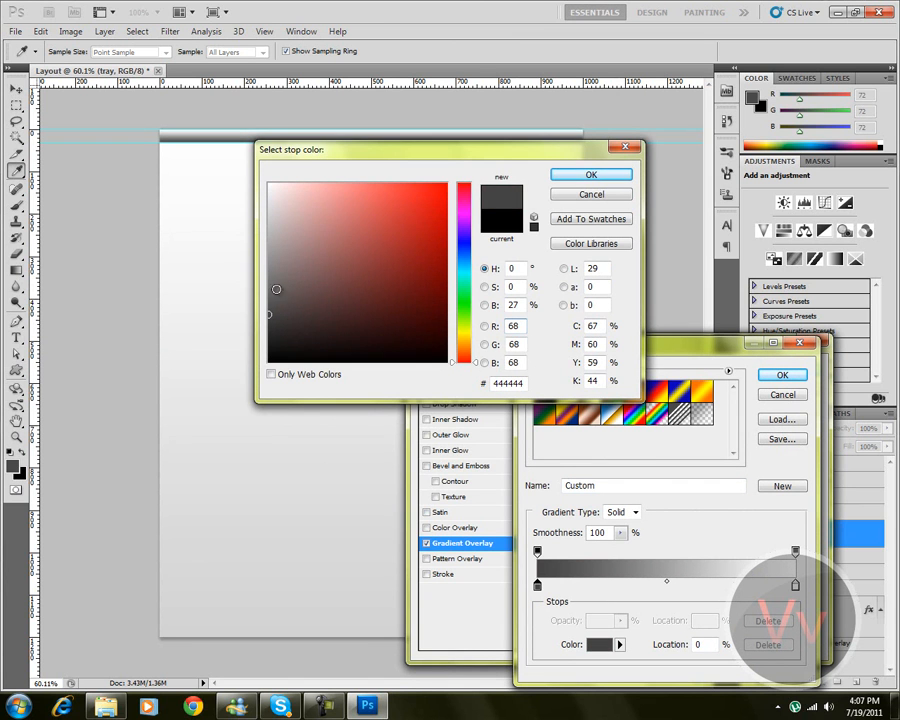
{"action": "left_click", "coordinate": [591, 174]}
Set the tray gradient's end colour stop to 666666 and apply the layer style
{"action": "double_click", "coordinate": [795, 585]}
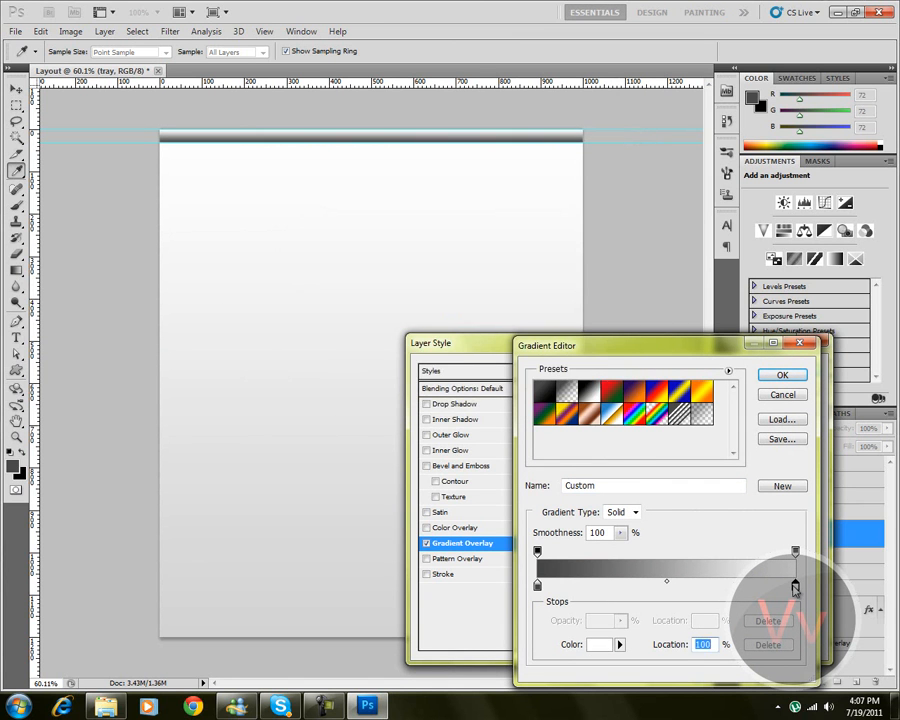
{"action": "left_click", "coordinate": [268, 290]}
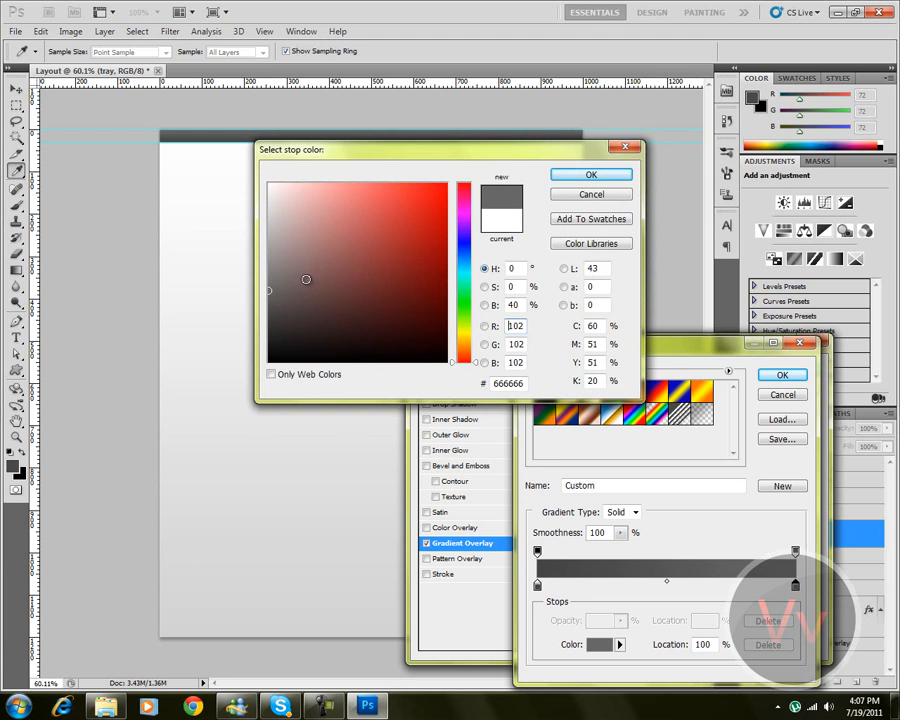
{"action": "key", "text": "Return"}
{"action": "key", "text": "Return"}
{"action": "key", "text": "Return"}
{"action": "key", "text": "m"}
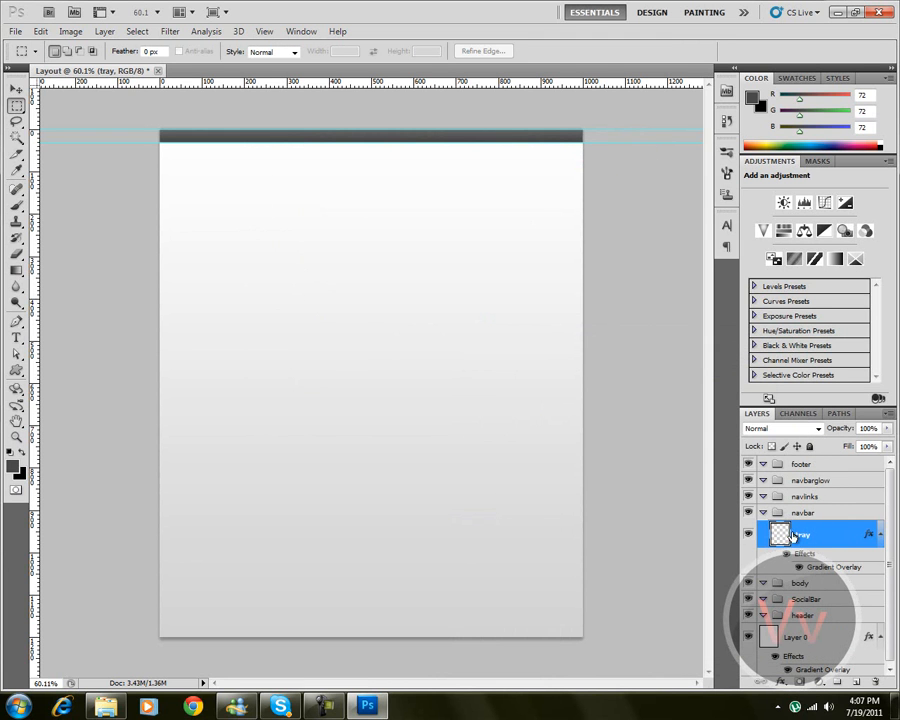
Collapse the navbar and header groups in the layer list
{"action": "left_click", "coordinate": [765, 513]}
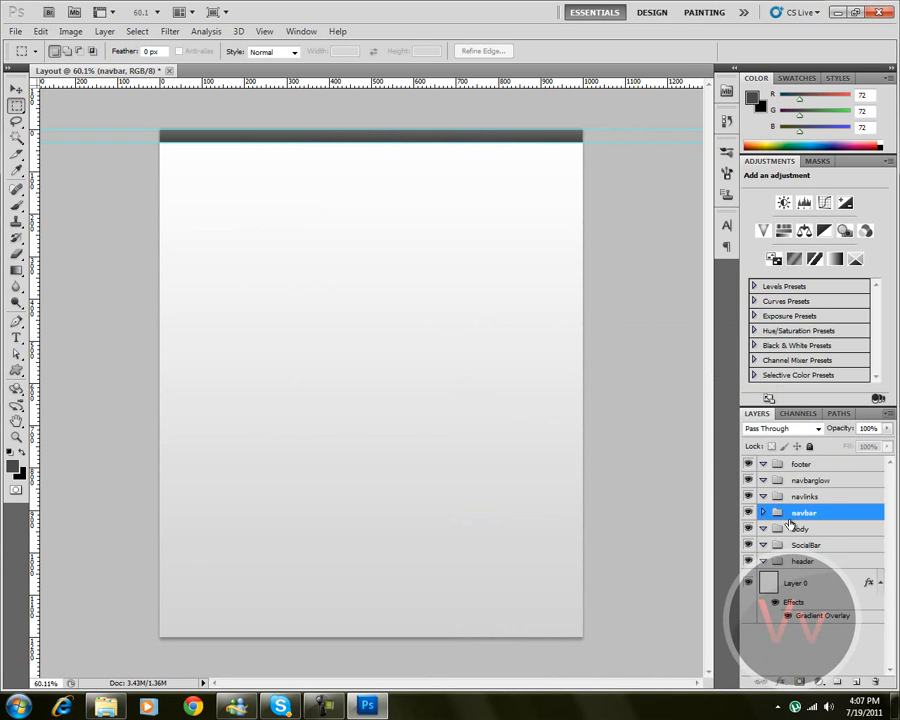
{"action": "left_click", "coordinate": [764, 513]}
{"action": "left_click", "coordinate": [810, 535]}
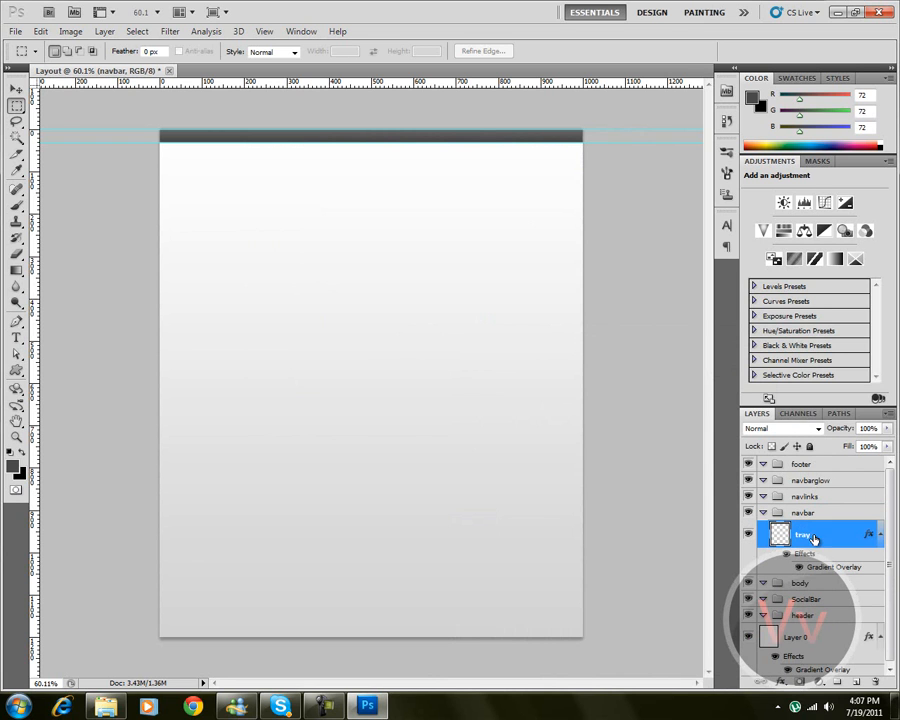
{"action": "left_click", "coordinate": [765, 513]}
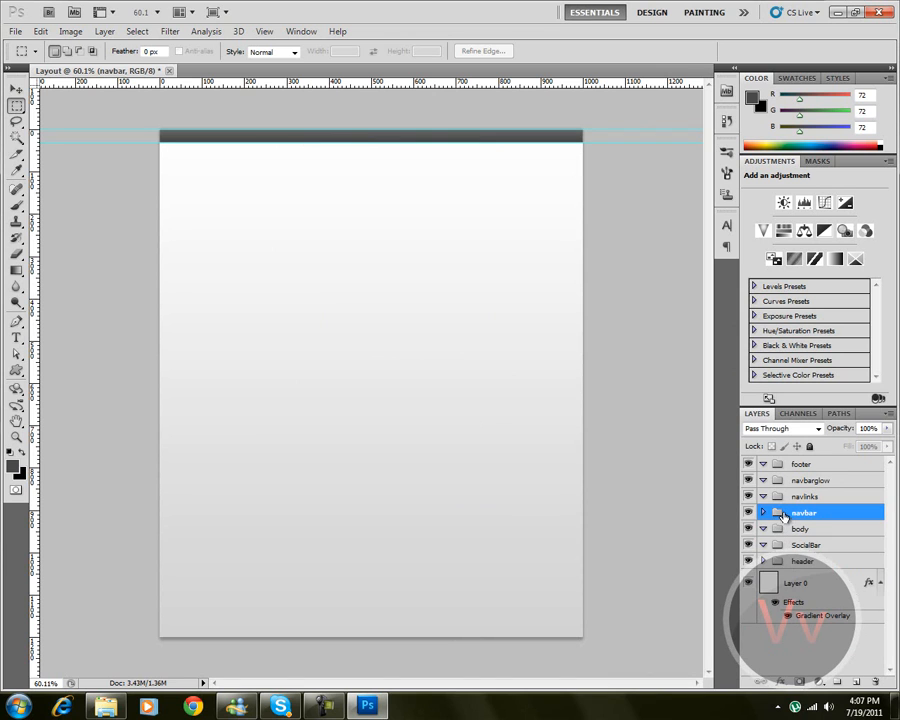
Add a new layer inside the header group and name it headershape
{"action": "left_click", "coordinate": [808, 559]}
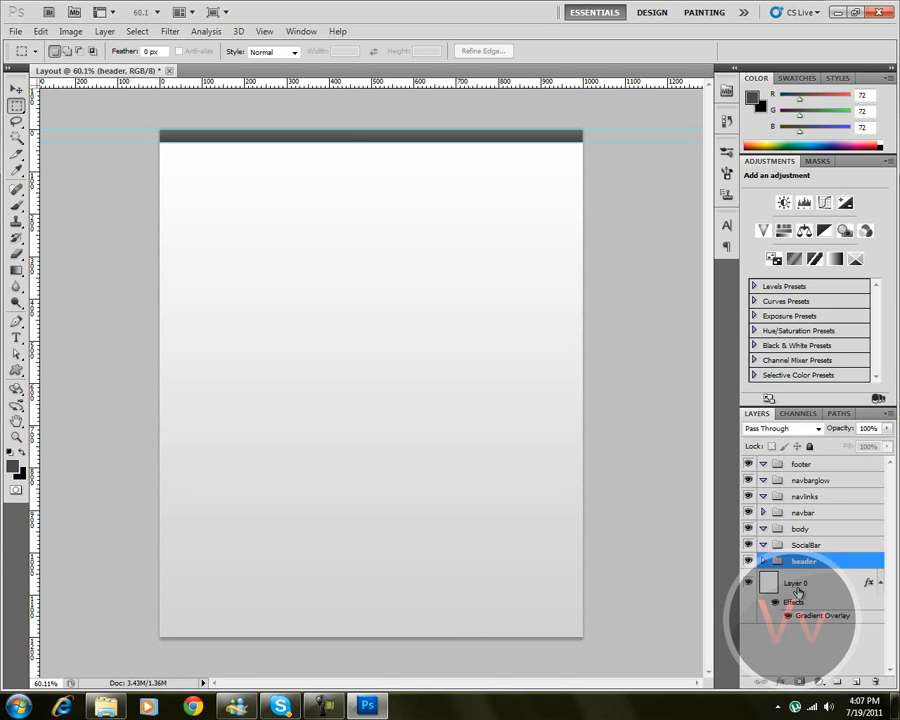
{"action": "left_click", "coordinate": [856, 681]}
{"action": "left_click_drag", "start_coordinate": [796, 572], "coordinate": [775, 572]}
{"action": "left_click", "coordinate": [763, 562]}
{"action": "double_click", "coordinate": [810, 583]}
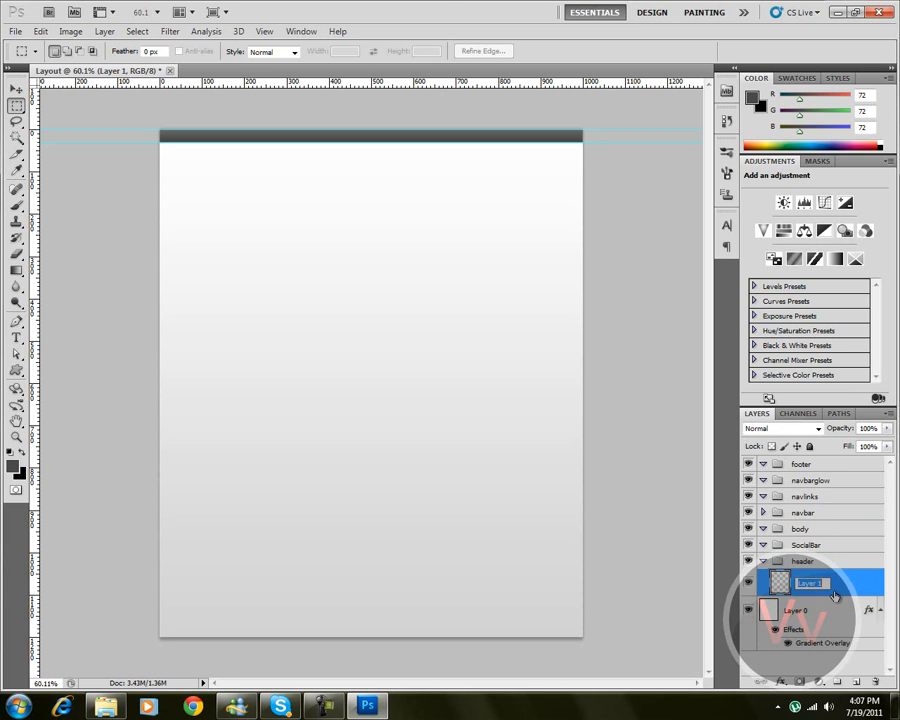
{"action": "type", "text": "headershape"}
{"action": "key", "text": "Return"}
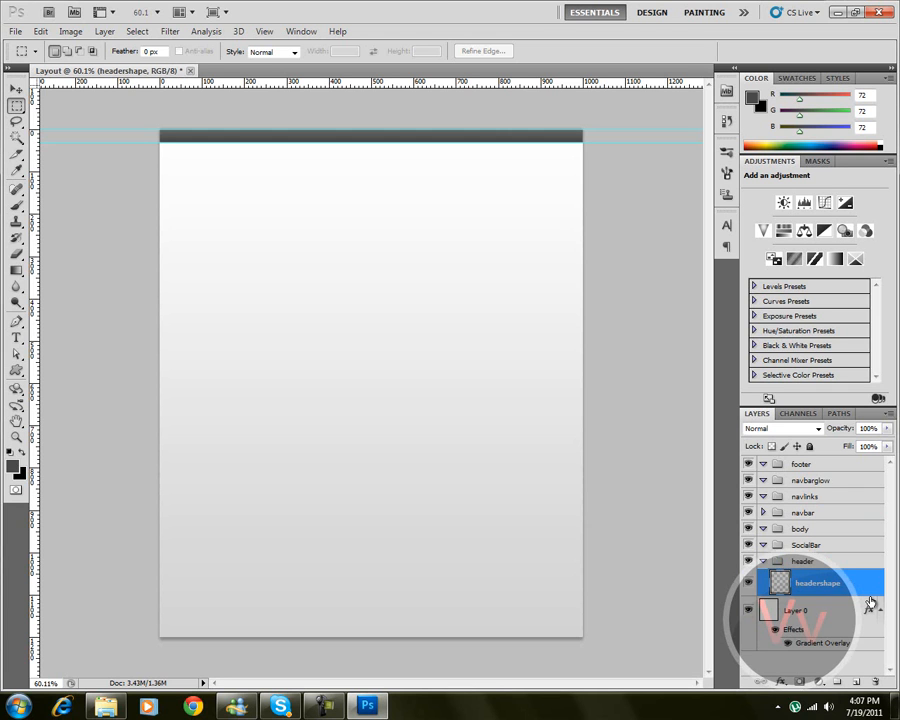
Move the guide from the page's upper edge down to about 260 px, marking the bottom of the header area
{"action": "left_click", "coordinate": [20, 368]}
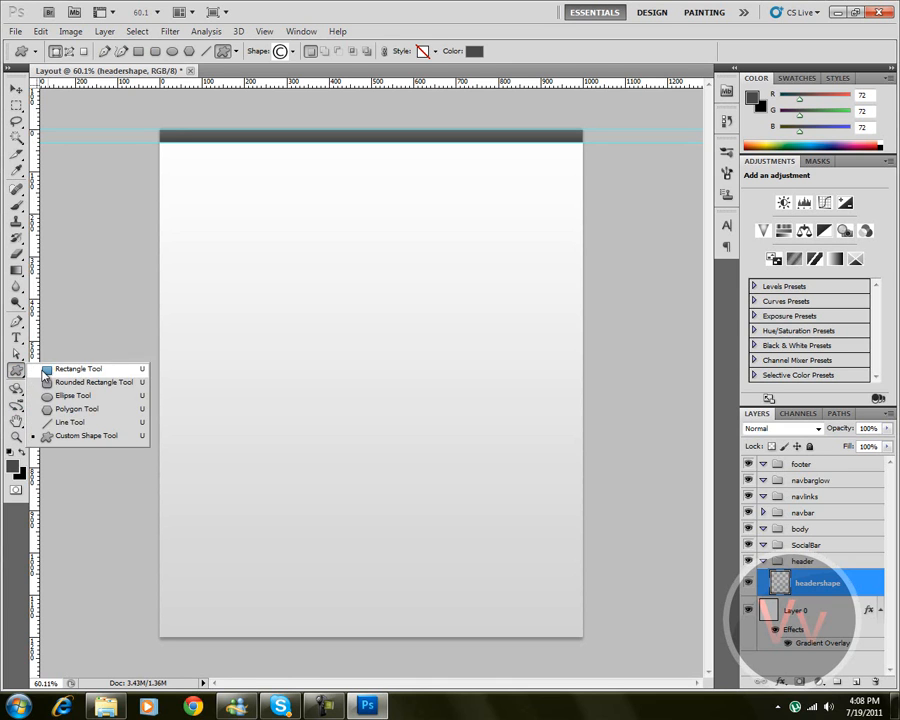
{"action": "left_click", "coordinate": [45, 372]}
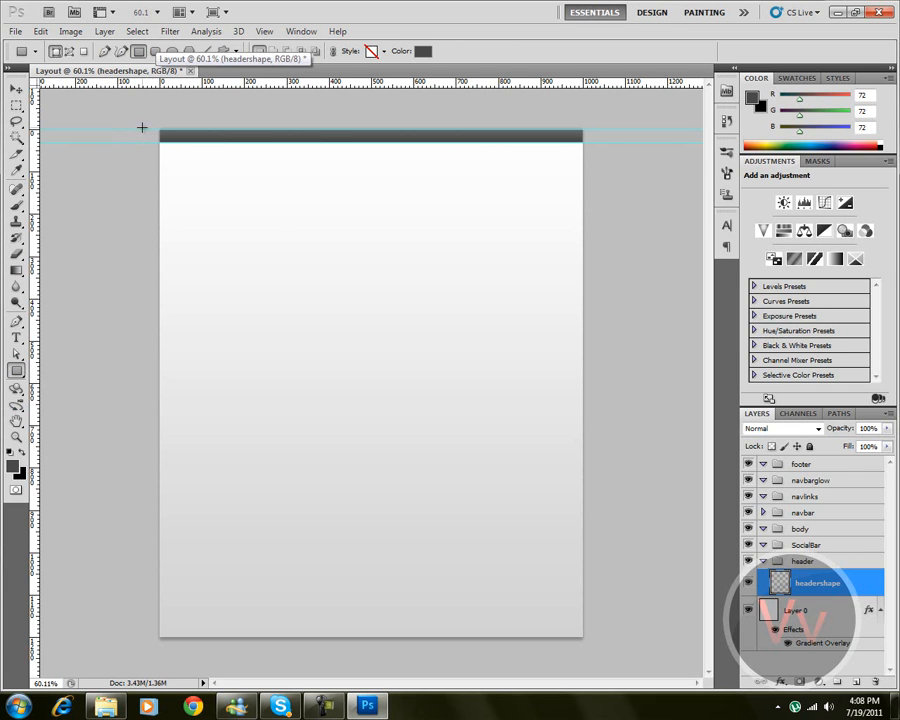
{"action": "key", "text": "v"}
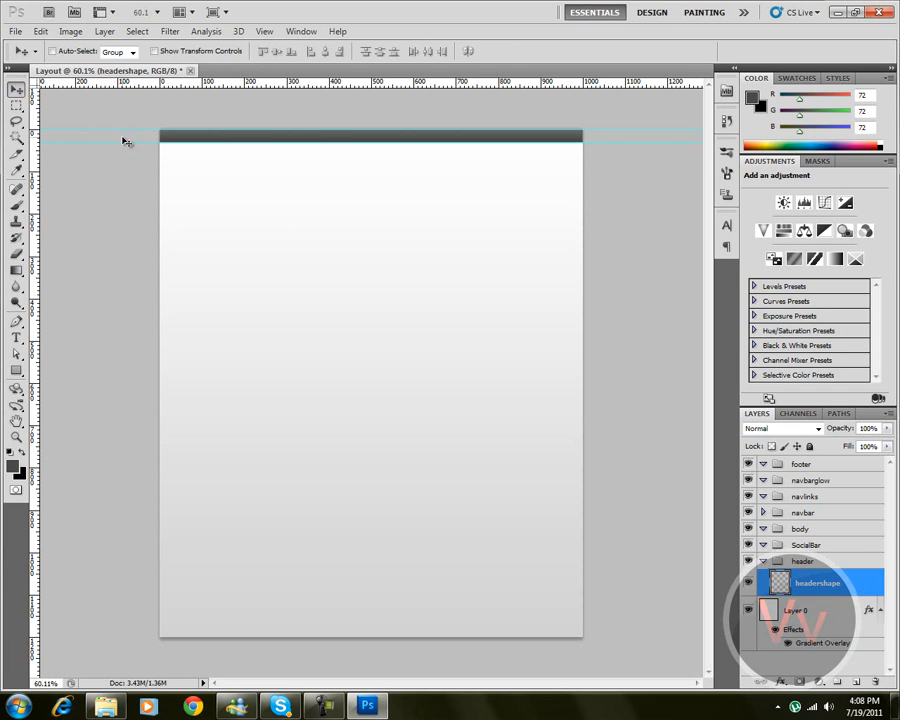
{"action": "left_click_drag", "start_coordinate": [122, 142], "coordinate": [136, 196]}
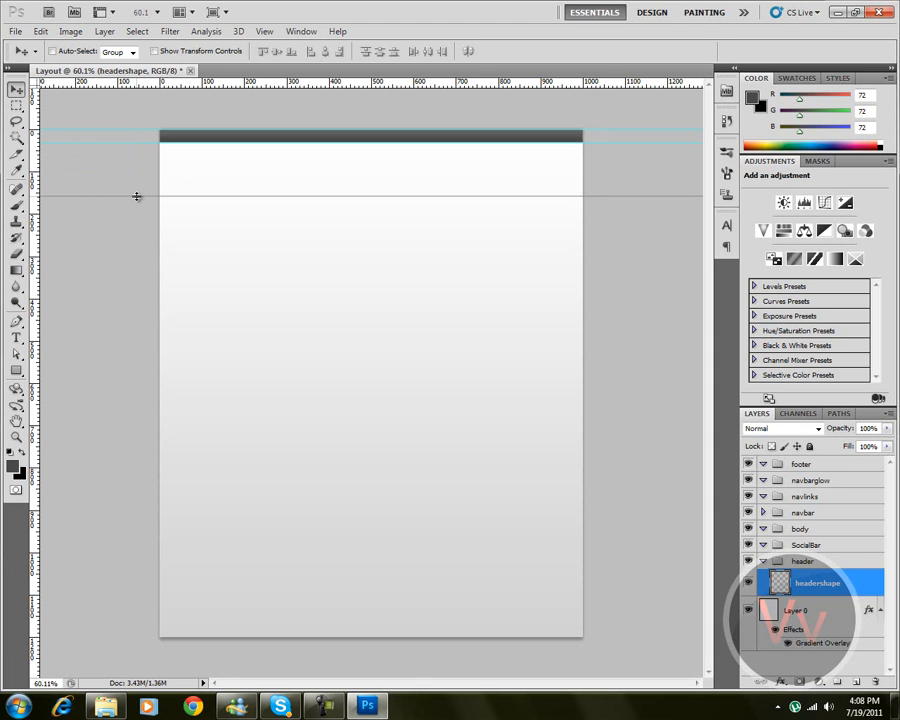
{"action": "left_click_drag", "start_coordinate": [137, 196], "coordinate": [151, 239]}
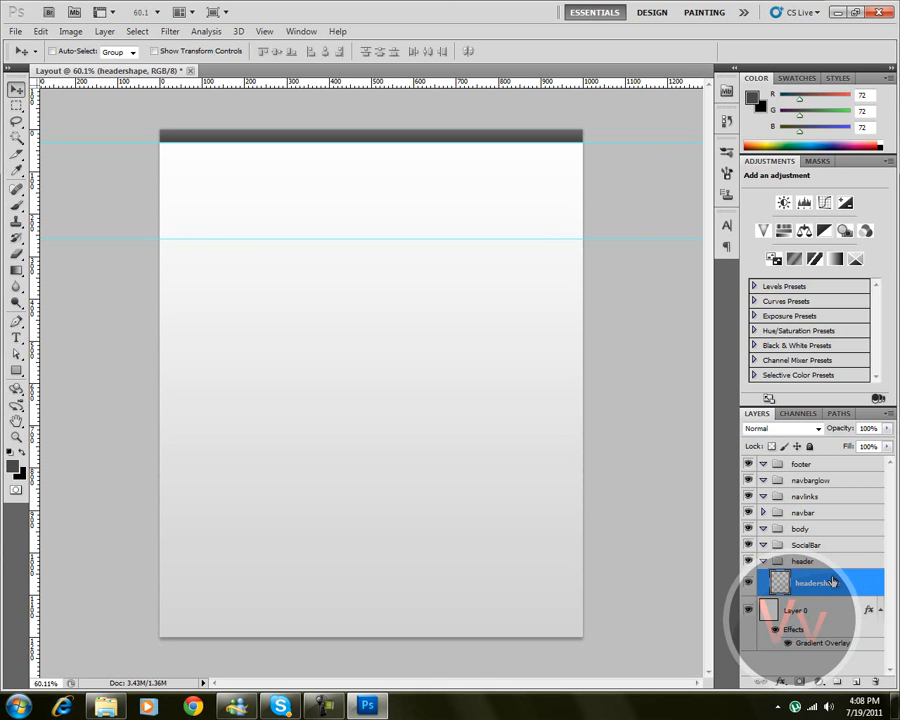
Set the foreground colour to a bright blue with RGB 0, 162, 255
{"action": "left_click", "coordinate": [14, 468]}
{"action": "left_click_drag", "start_coordinate": [467, 281], "coordinate": [467, 261]}
{"action": "left_click_drag", "start_coordinate": [427, 194], "coordinate": [450, 180]}
{"action": "left_click", "coordinate": [585, 175]}
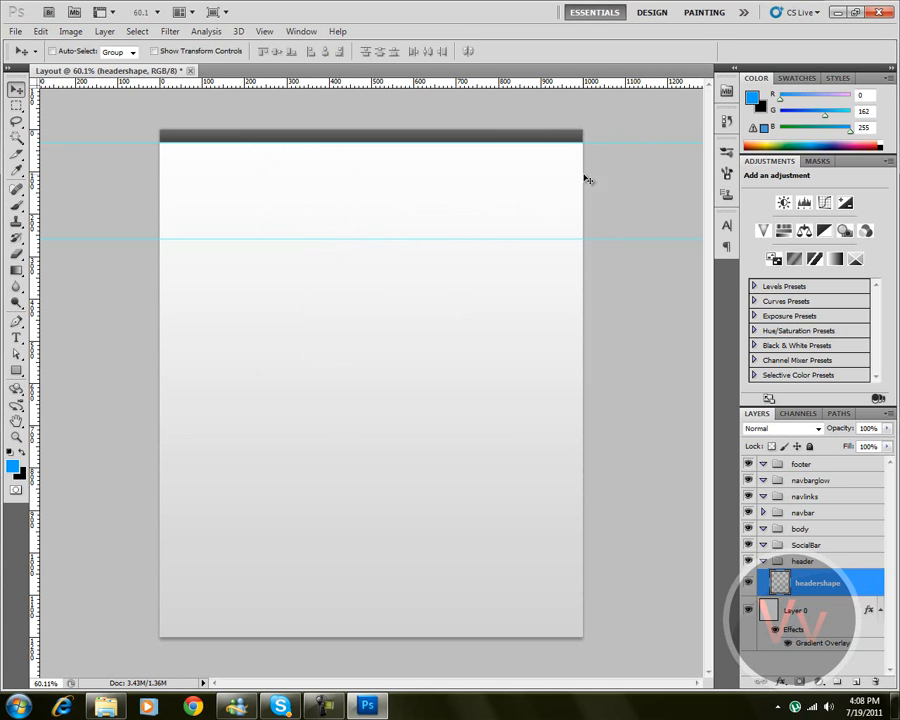
Select the full-width area between the two guides, fill it with the blue foreground colour on the headershape layer, and deselect
{"action": "key", "text": "alt+BackSpace"}
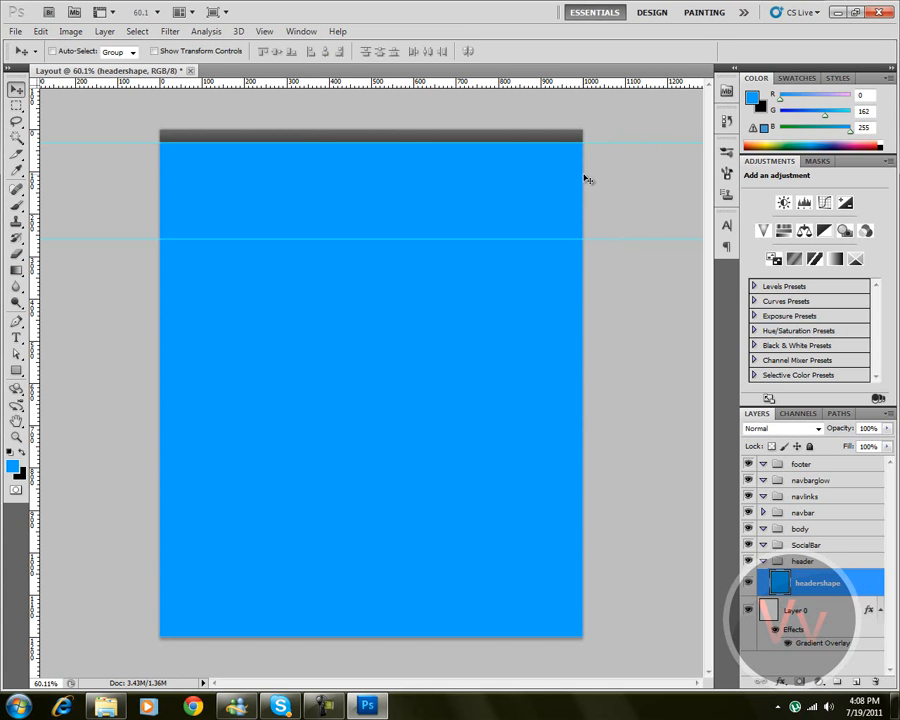
{"action": "key", "text": "ctrl+z"}
{"action": "key", "text": "m"}
{"action": "left_click_drag", "start_coordinate": [172, 151], "coordinate": [705, 238]}
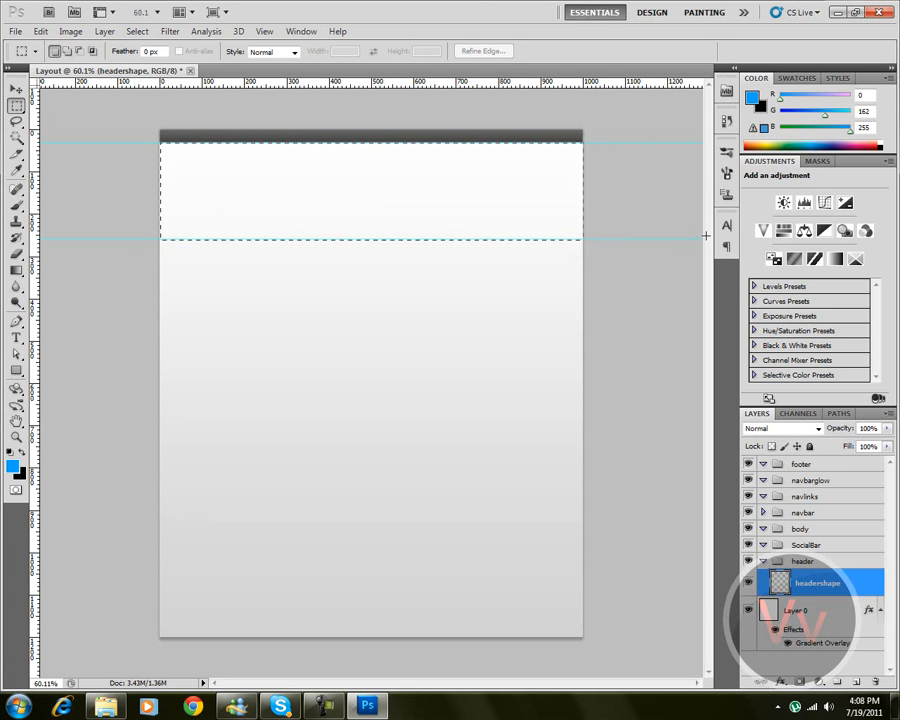
{"action": "key", "text": "alt+BackSpace"}
{"action": "key", "text": "ctrl+d"}
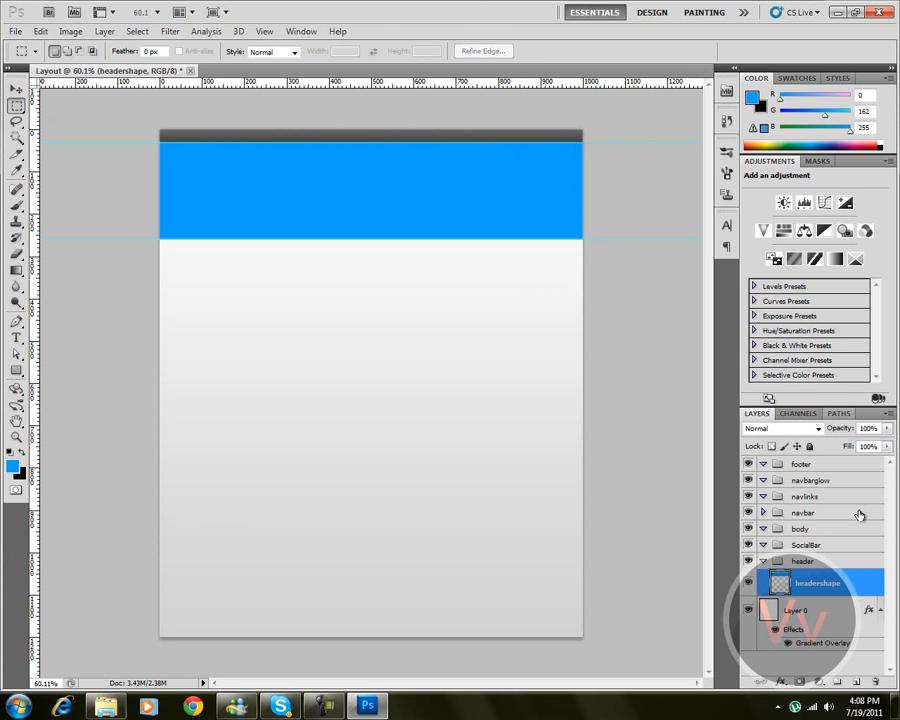
Add a Gradient Overlay to the headershape layer and set the gradient's first colour stop to 1d5186
{"action": "double_click", "coordinate": [875, 582]}
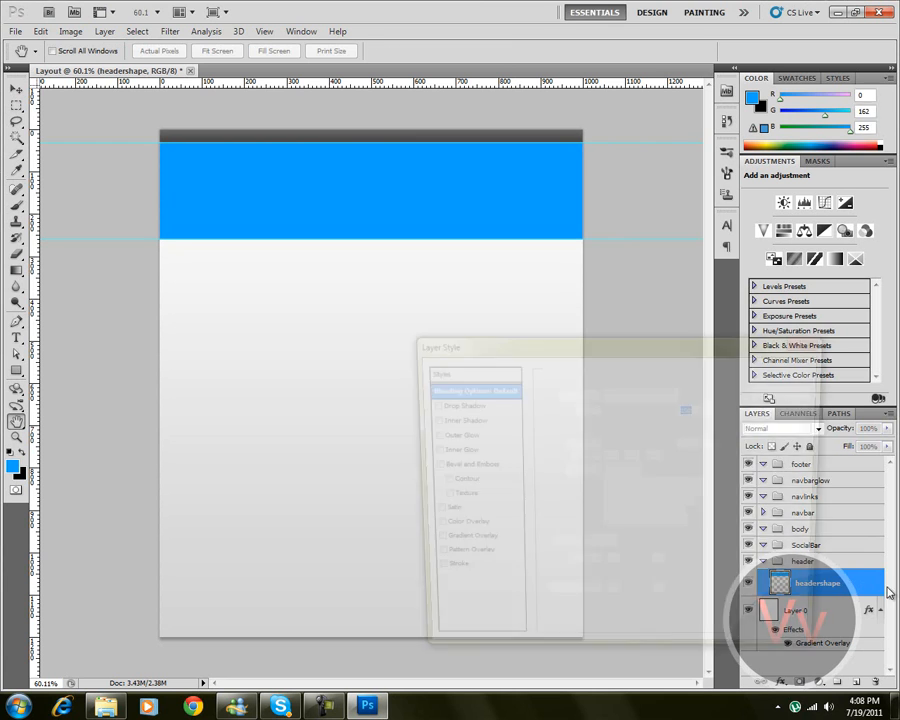
{"action": "left_click_drag", "start_coordinate": [478, 335], "coordinate": [480, 324]}
{"action": "left_click_drag", "start_coordinate": [478, 276], "coordinate": [478, 243]}
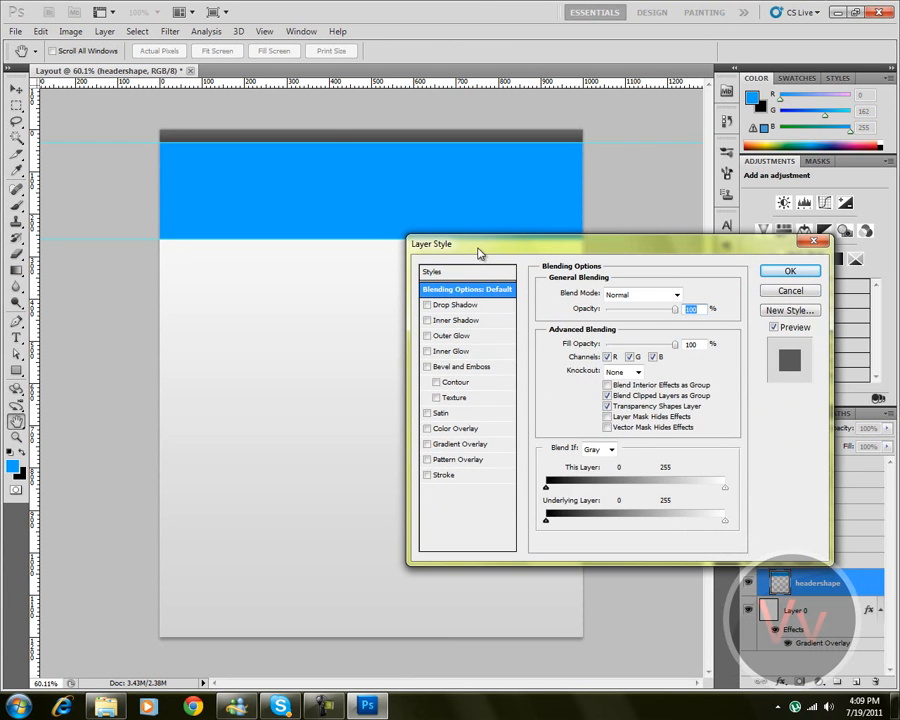
{"action": "left_click", "coordinate": [467, 445]}
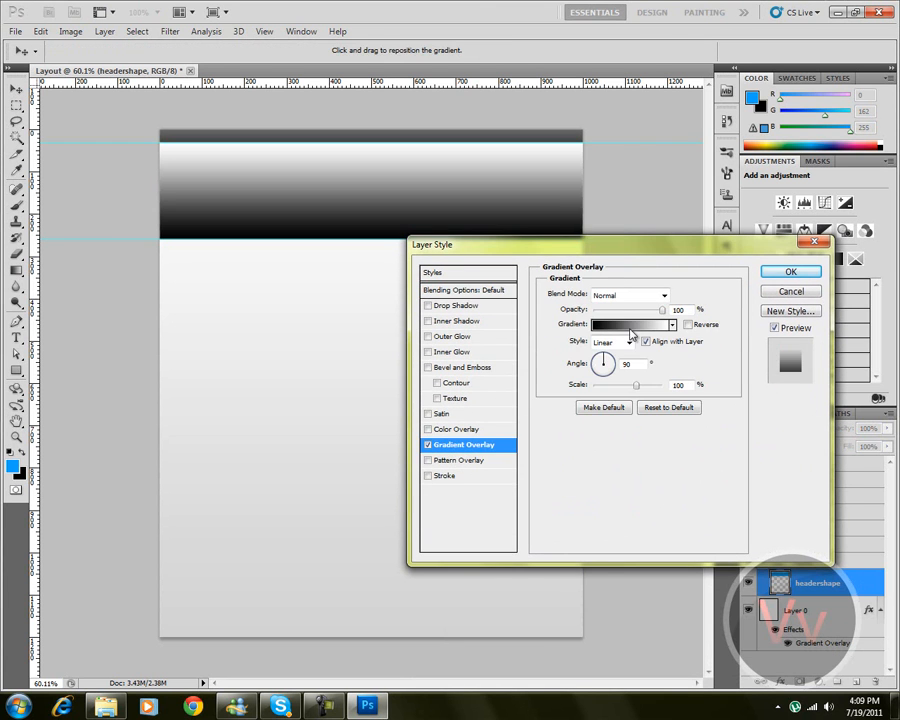
{"action": "left_click", "coordinate": [630, 324]}
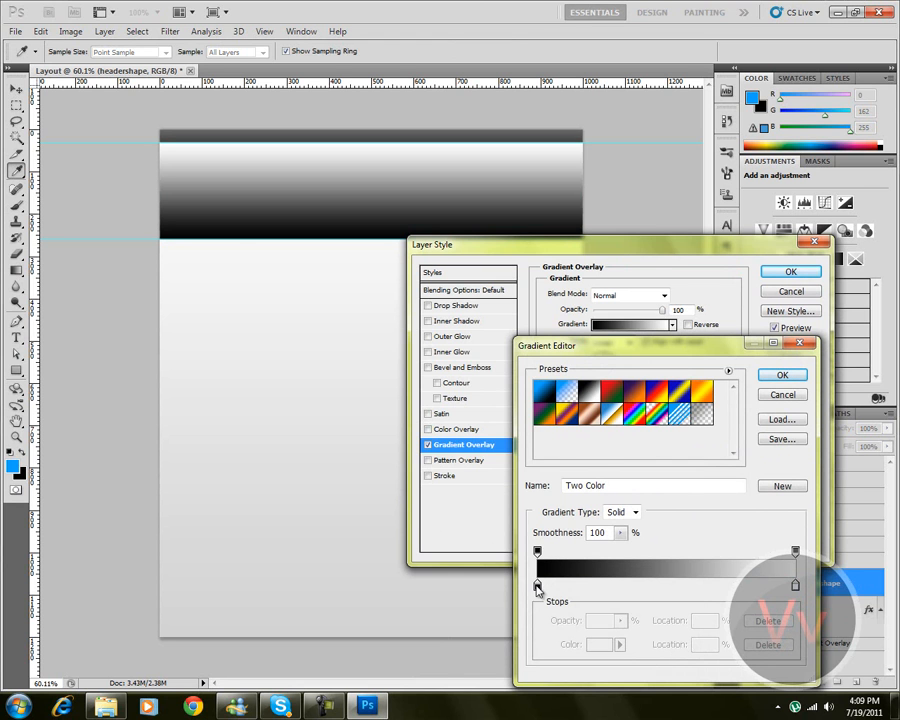
{"action": "double_click", "coordinate": [538, 586]}
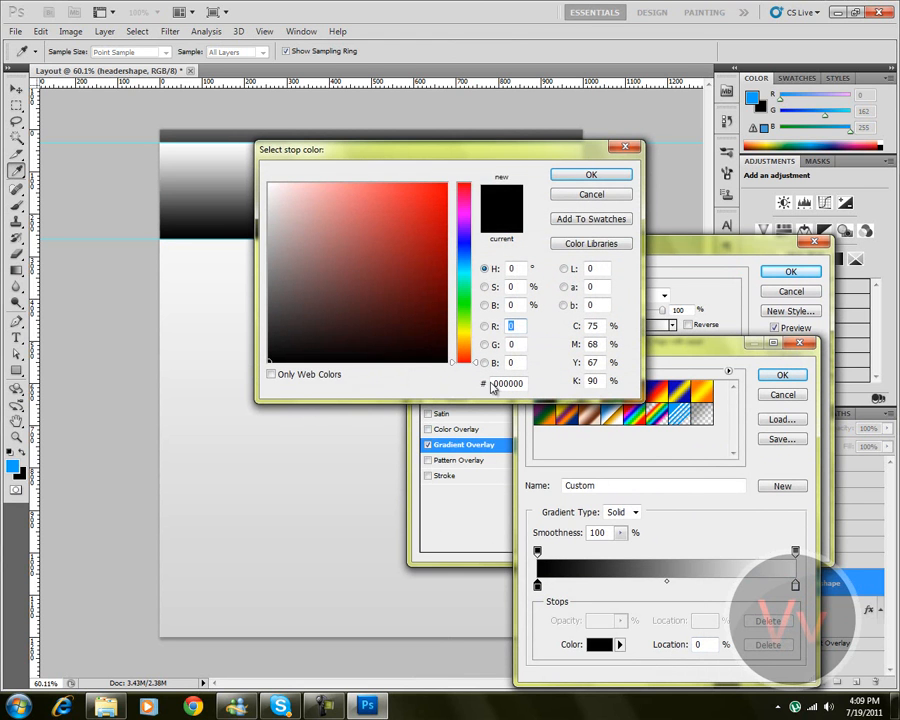
{"action": "left_click", "coordinate": [516, 383]}
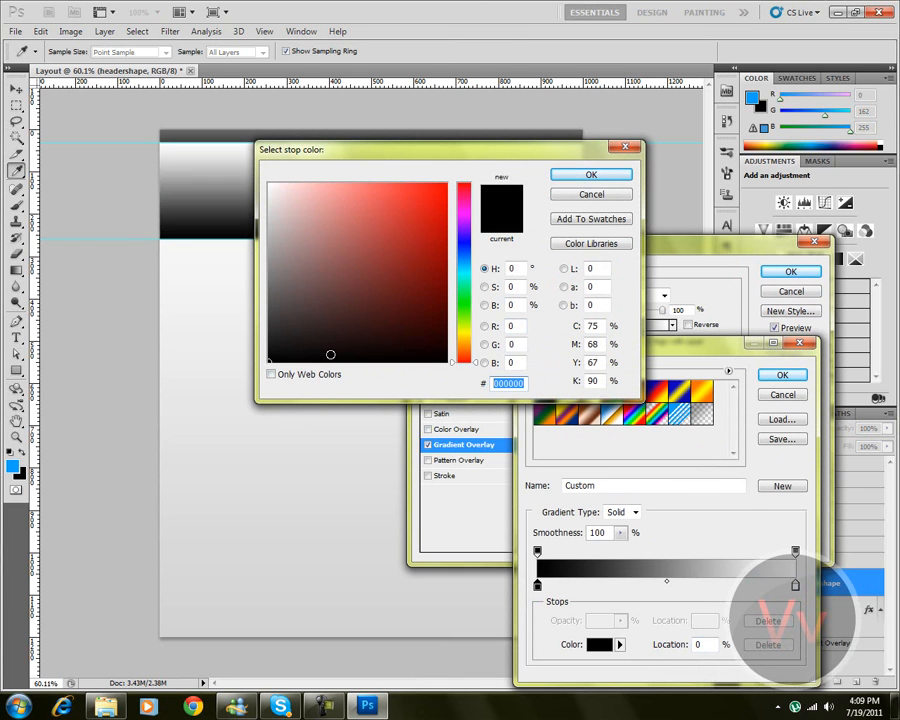
{"action": "type", "text": "1"}
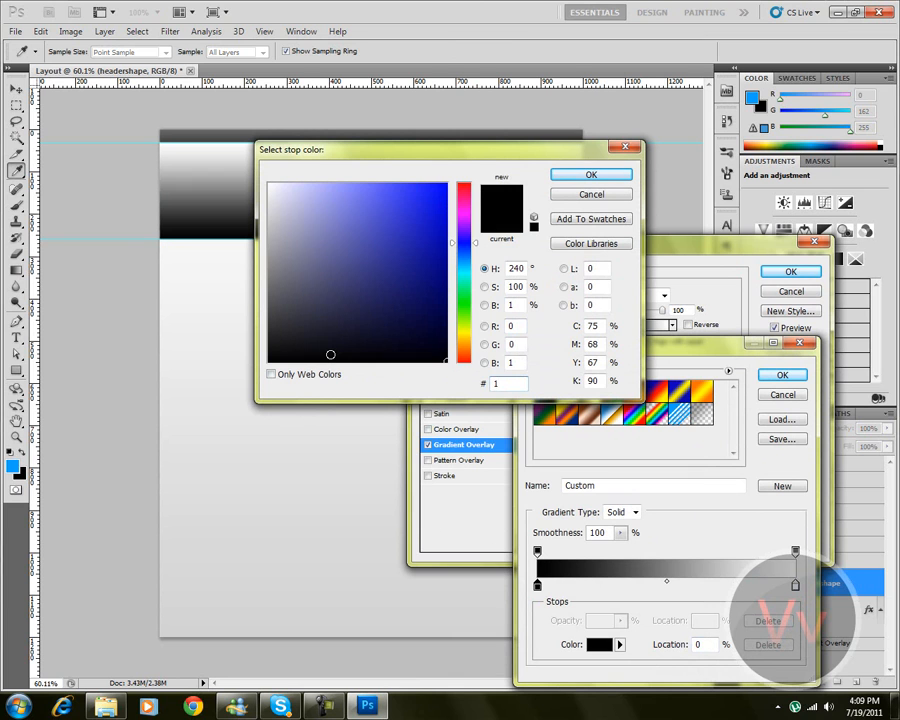
{"action": "type", "text": "0"}
{"action": "type", "text": "5"}
{"action": "type", "text": "186"}
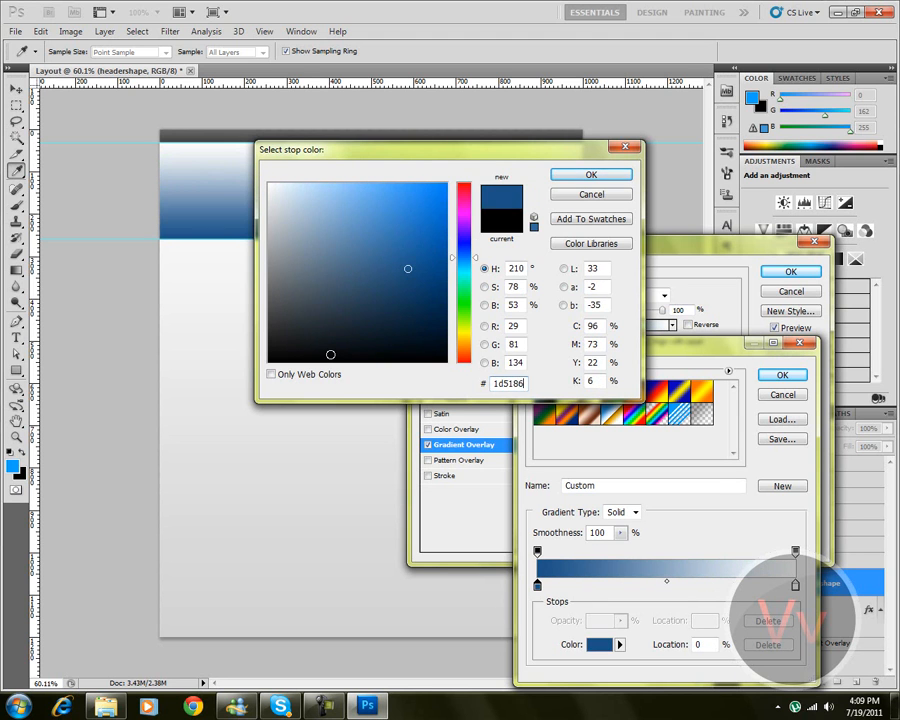
{"action": "key", "text": "Return"}
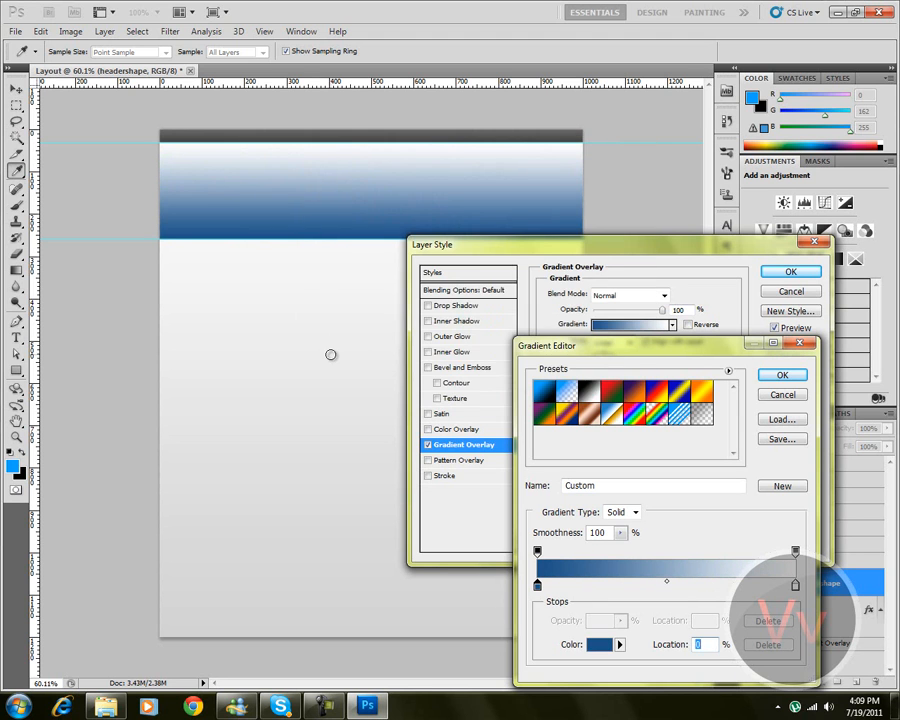
Set the header gradient's end colour stop to 0539d2
{"action": "double_click", "coordinate": [795, 585]}
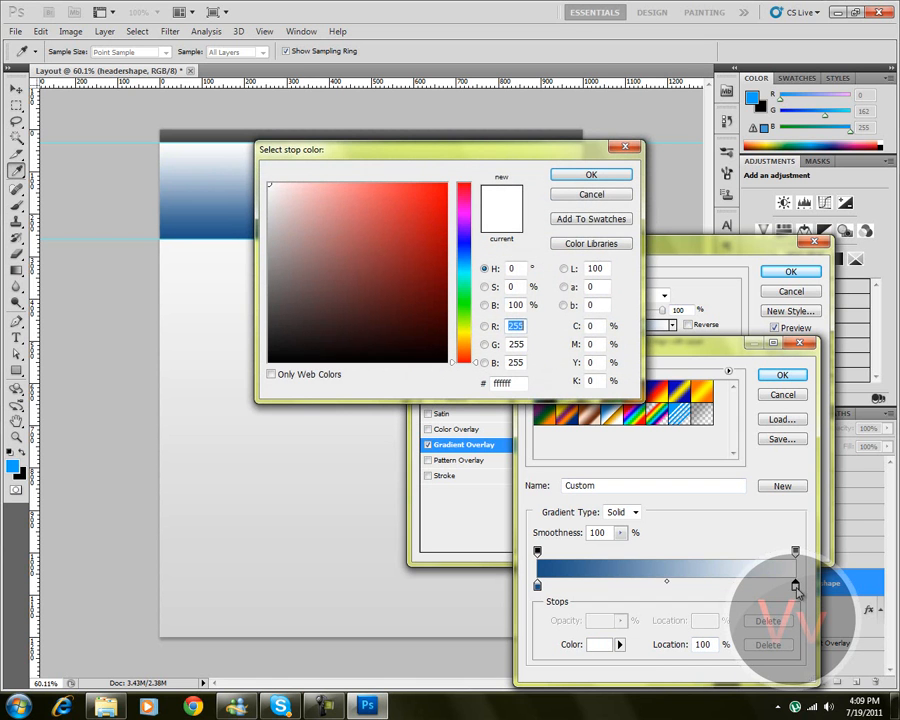
{"action": "double_click", "coordinate": [512, 383]}
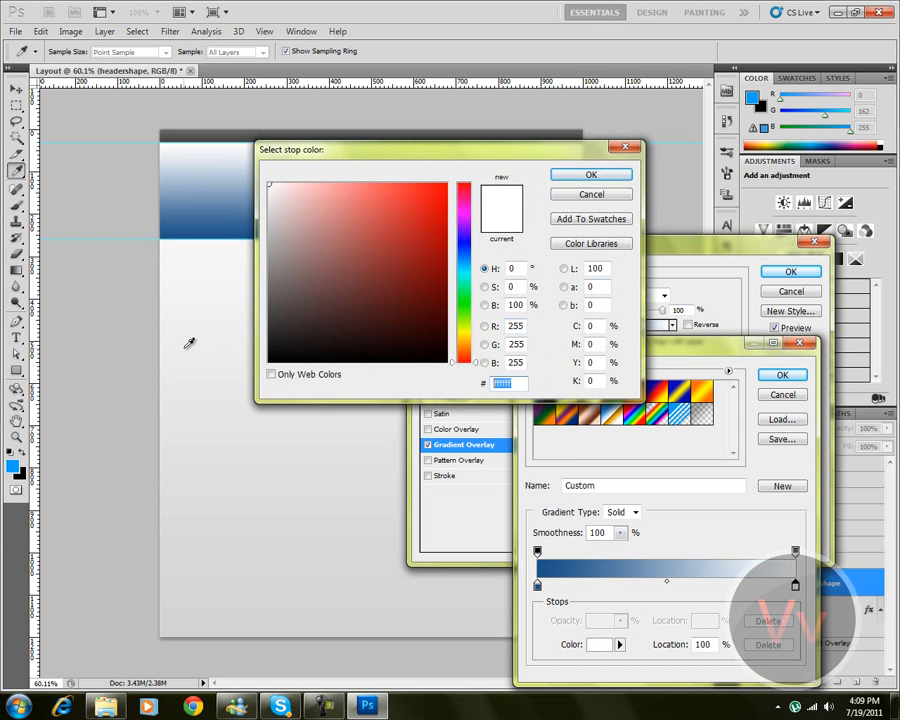
{"action": "type", "text": "539"}
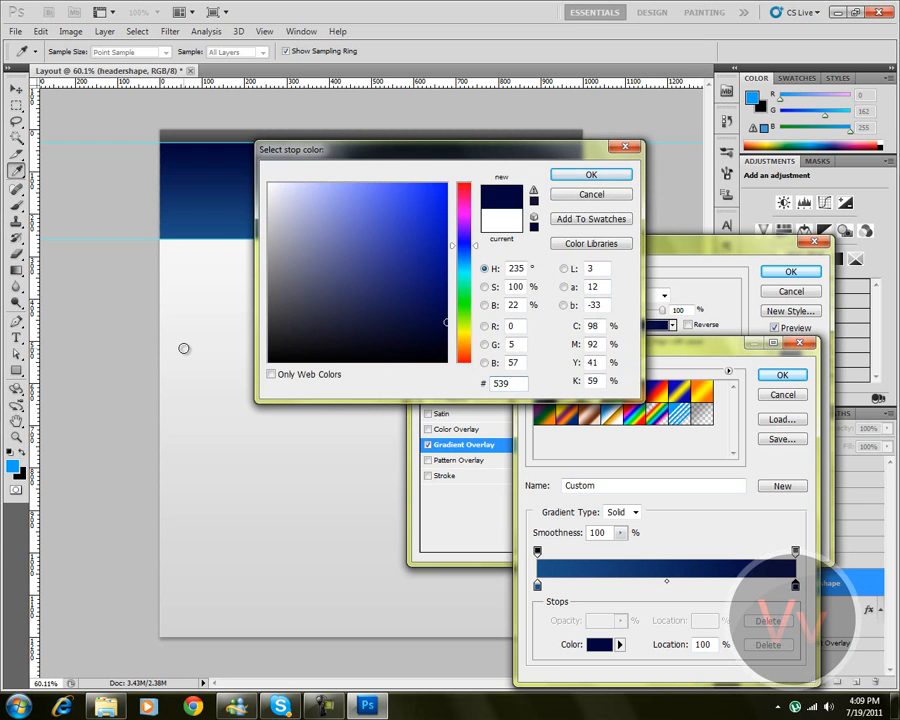
{"action": "type", "text": "d2"}
{"action": "key", "text": "Return"}
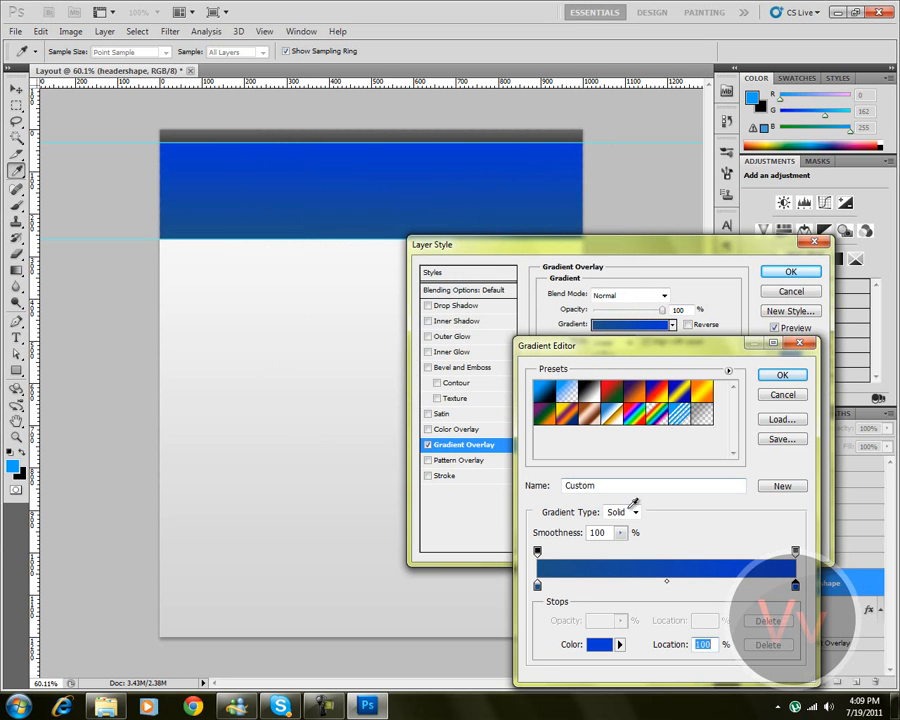
Change the header gradient's end colour stop to the lighter blue 5cb2ff
{"action": "double_click", "coordinate": [795, 588]}
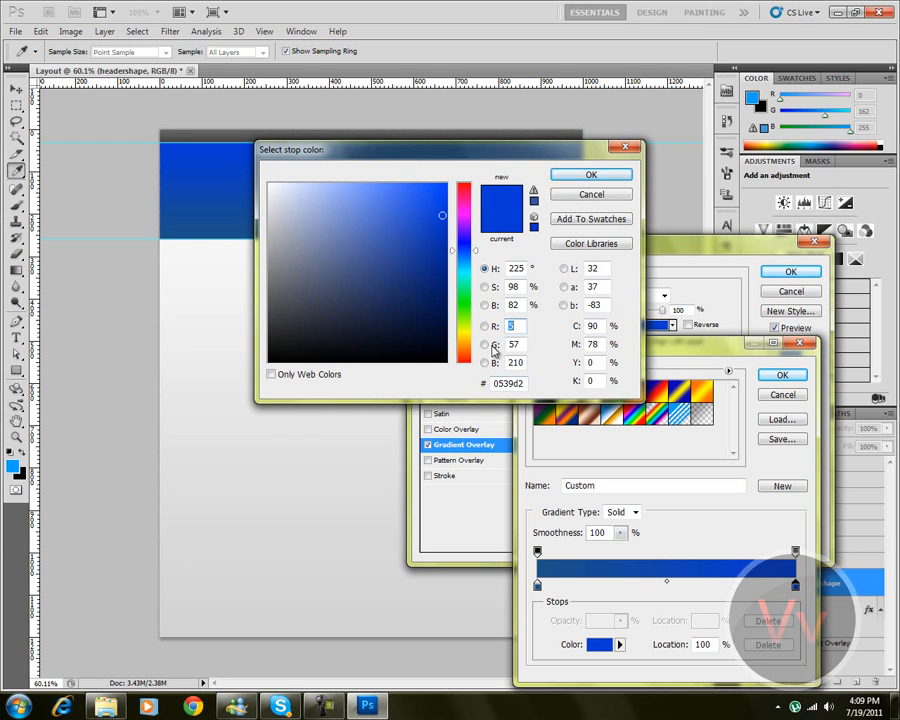
{"action": "left_click", "coordinate": [525, 382]}
{"action": "key", "text": "BackSpace"}
{"action": "mouse_move", "coordinate": [433, 229]}
{"action": "left_mouse_down"}
{"action": "mouse_move", "coordinate": [463, 209]}
{"action": "mouse_move", "coordinate": [484, 175]}
{"action": "left_mouse_up"}
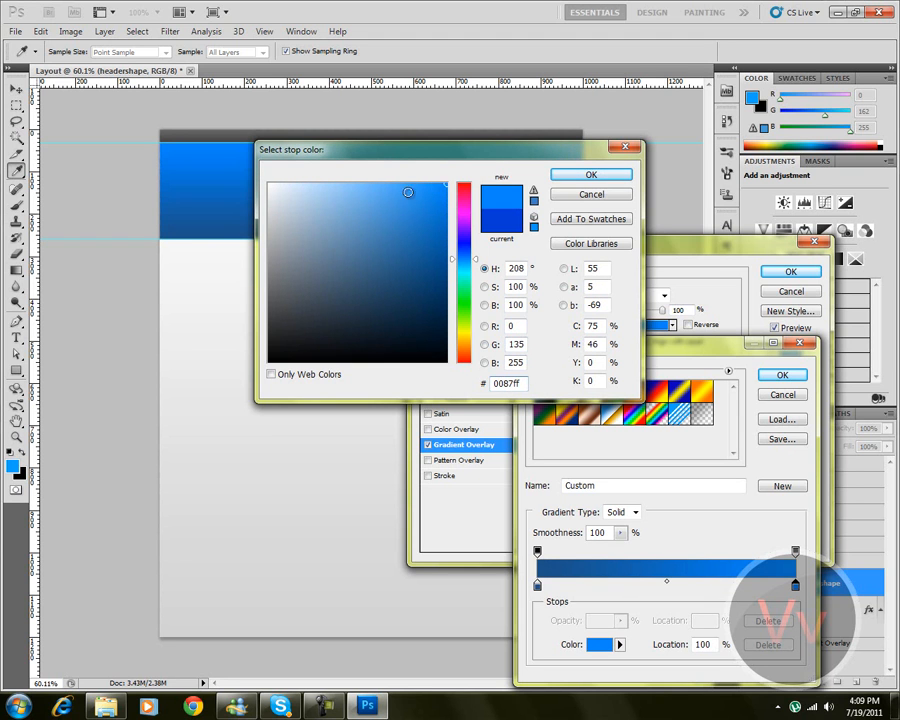
{"action": "mouse_move", "coordinate": [408, 229]}
{"action": "left_mouse_down"}
{"action": "mouse_move", "coordinate": [424, 185]}
{"action": "mouse_move", "coordinate": [352, 183]}
{"action": "mouse_move", "coordinate": [434, 221]}
{"action": "mouse_move", "coordinate": [383, 183]}
{"action": "left_mouse_up"}
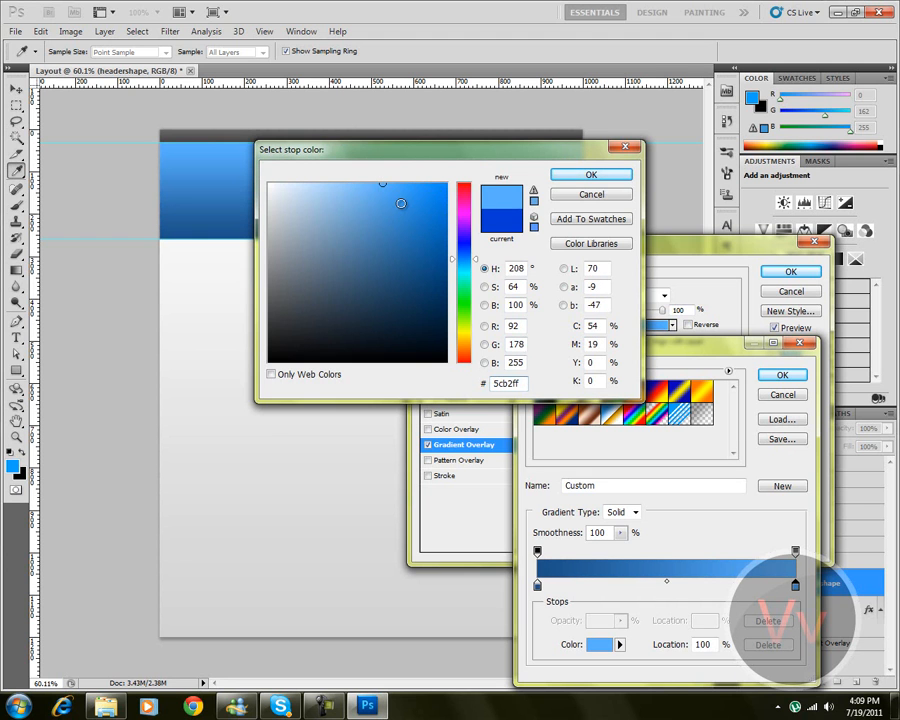
{"action": "left_click", "coordinate": [591, 175]}
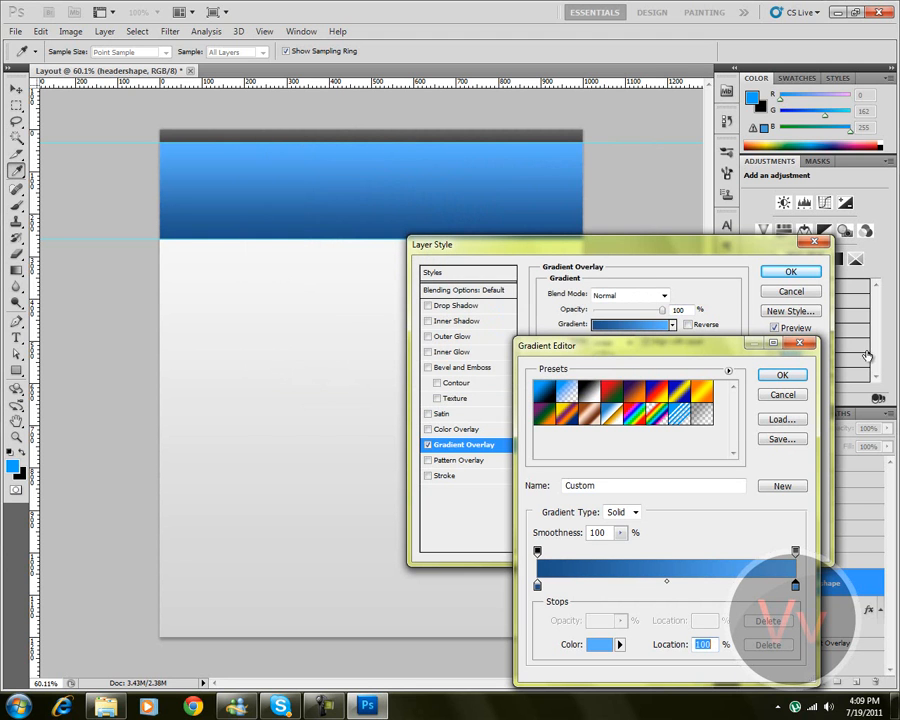
Try brighter blues such as 167eff for the header gradient's first colour stop
{"action": "double_click", "coordinate": [537, 588]}
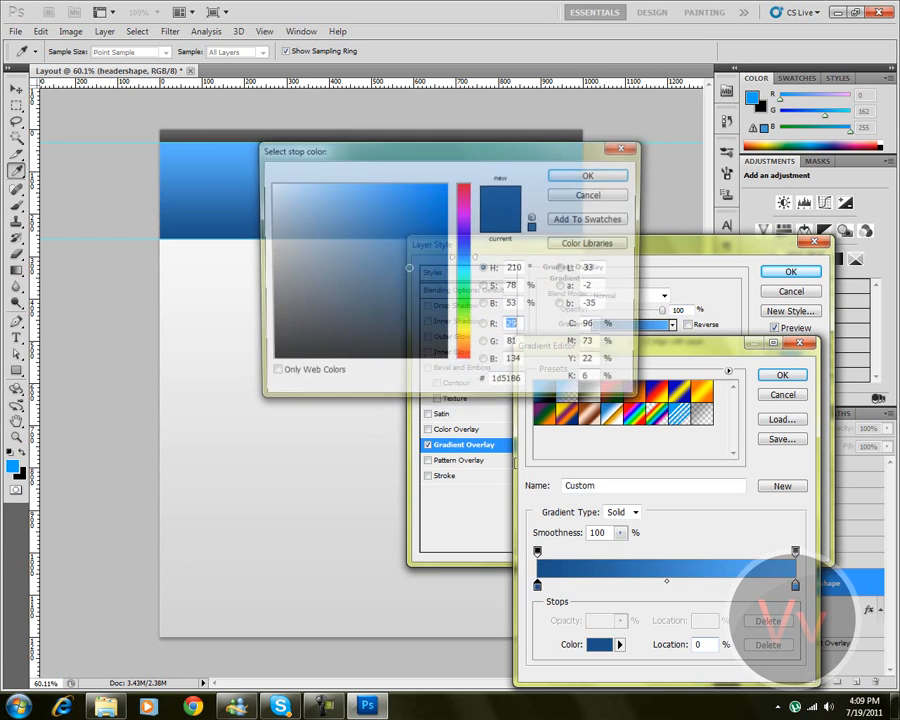
{"action": "left_click_drag", "start_coordinate": [415, 200], "coordinate": [422, 169]}
{"action": "left_click_drag", "start_coordinate": [458, 238], "coordinate": [479, 256]}
{"action": "left_click", "coordinate": [430, 177]}
{"action": "left_click", "coordinate": [432, 209]}
{"action": "left_click", "coordinate": [426, 212]}
{"action": "left_click", "coordinate": [431, 183]}
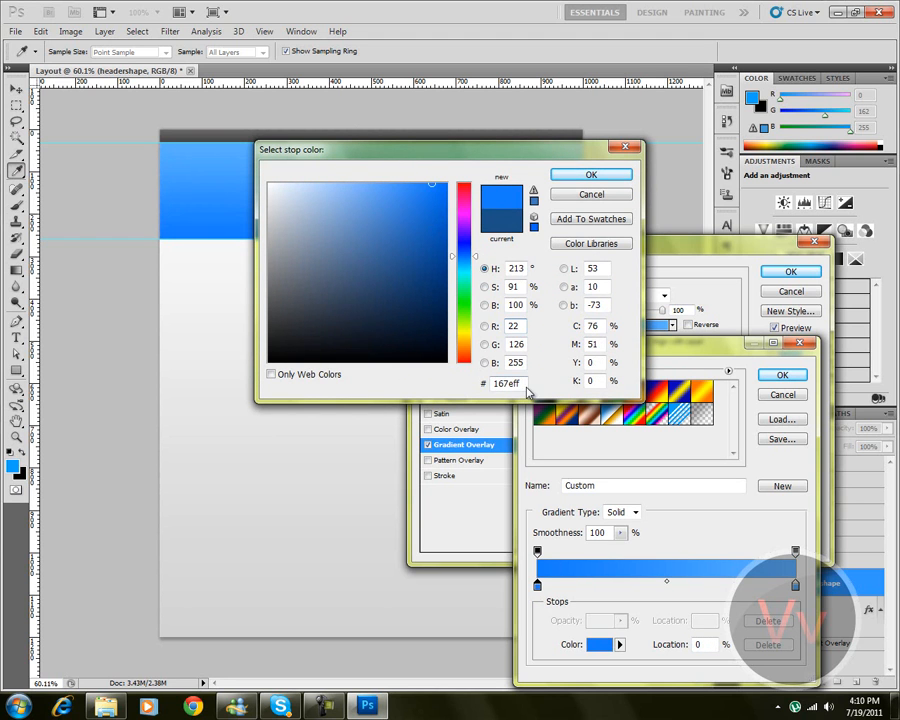
Set the header gradient's first colour stop to 1d5187 and apply the layer style
{"action": "left_click_drag", "start_coordinate": [523, 383], "coordinate": [290, 382]}
{"action": "type", "text": "1"}
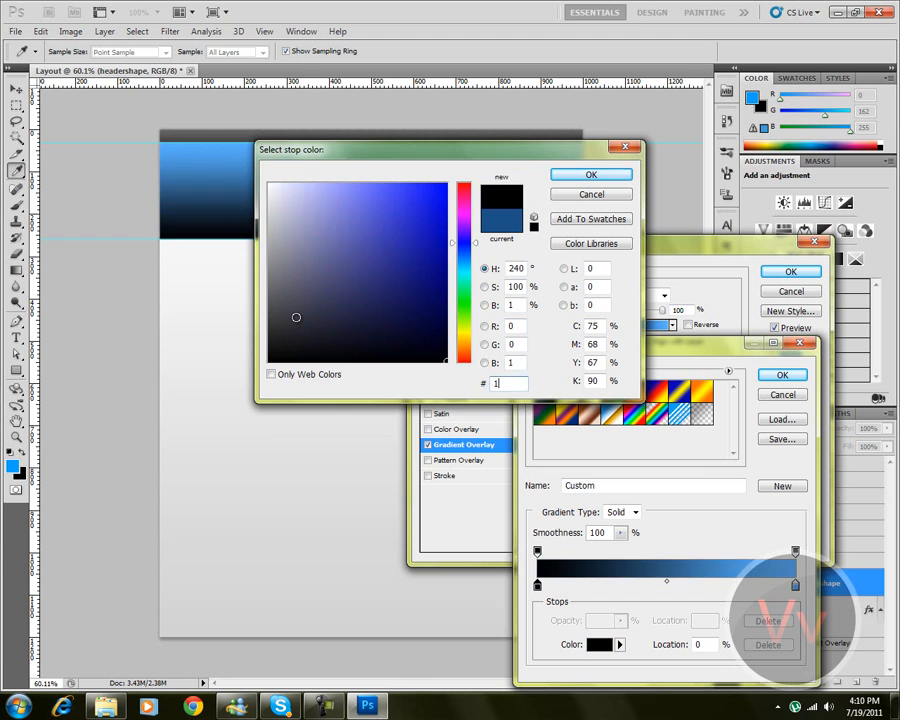
{"action": "type", "text": "d5187"}
{"action": "key", "text": "Return"}
{"action": "key", "text": "Return"}
{"action": "key", "text": "Return"}
{"action": "key", "text": "m"}
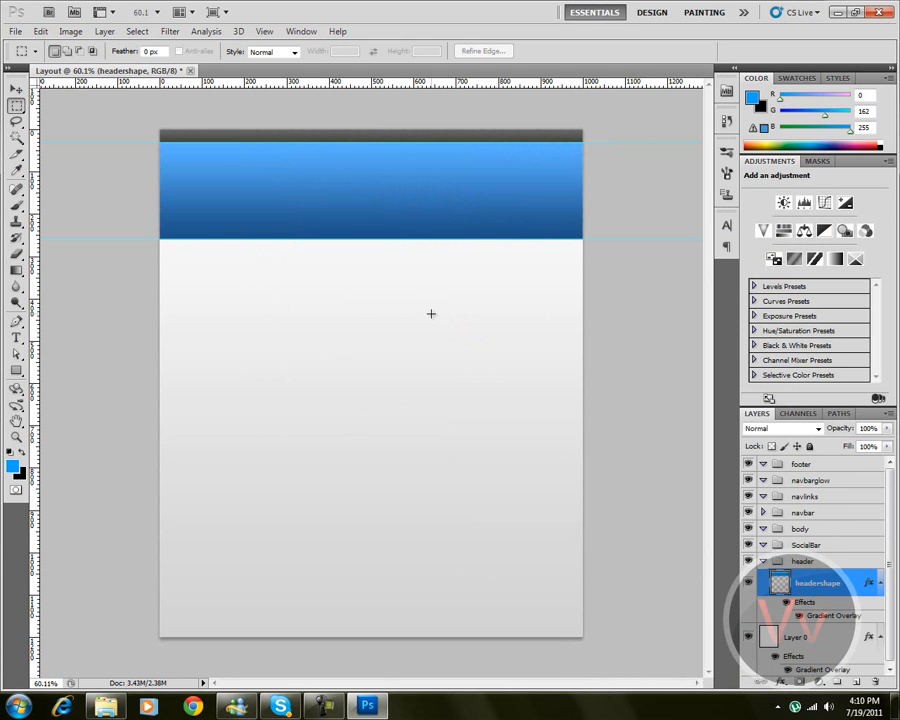
Add a new layer above headershape in the header group and name it glowheader
{"action": "left_click", "coordinate": [854, 684]}
{"action": "double_click", "coordinate": [811, 583]}
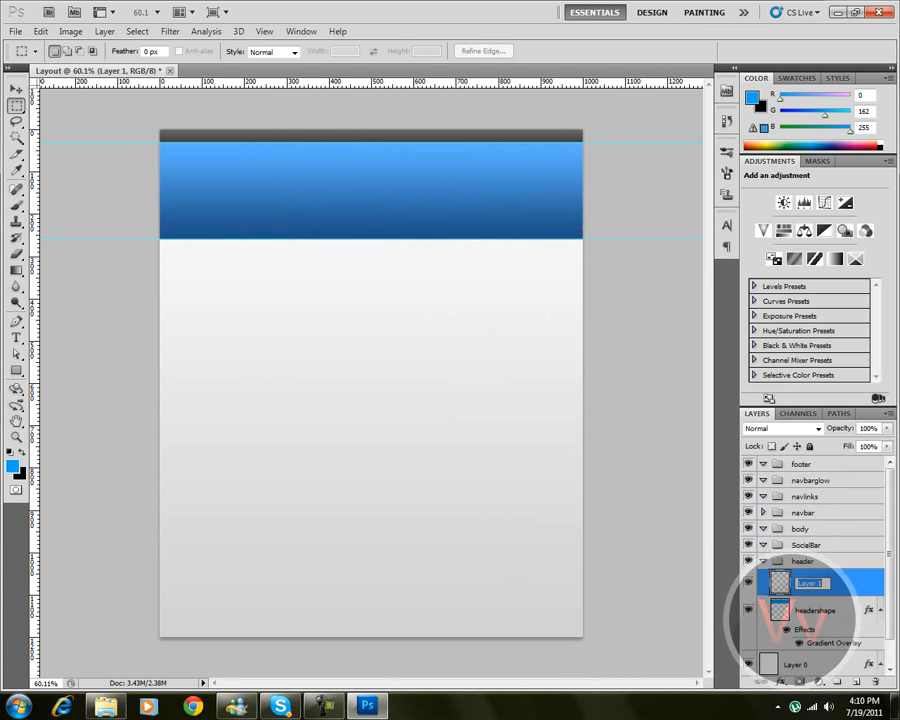
{"action": "type", "text": "glowheader"}
{"action": "key", "text": "Return"}
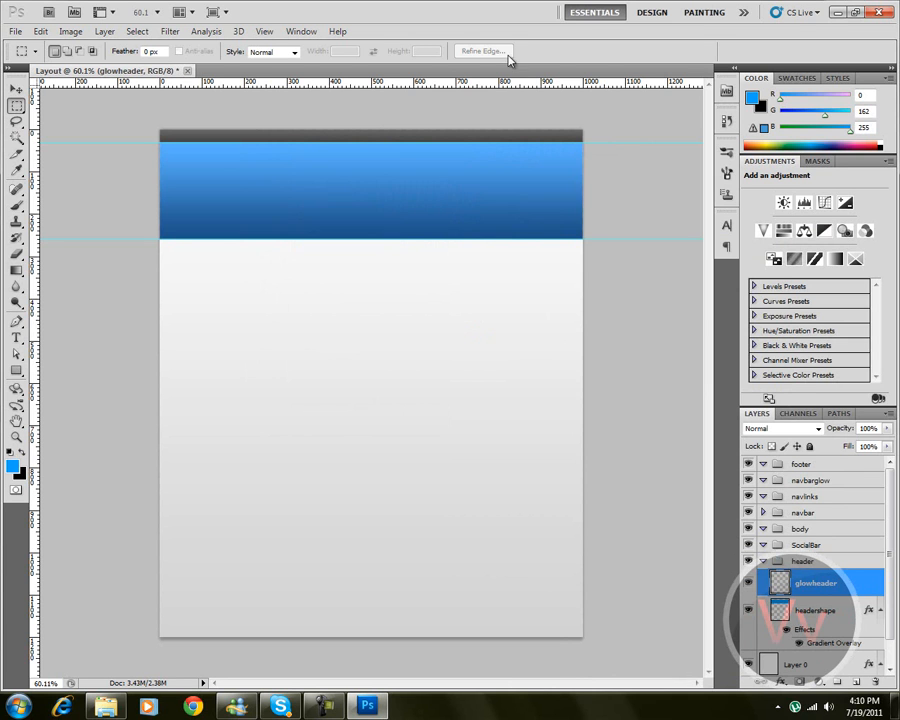
Set up the Brush tool with a soft round tip at 0% hardness, enlarged to 600 px
{"action": "left_click", "coordinate": [16, 205]}
{"action": "left_click", "coordinate": [68, 52]}
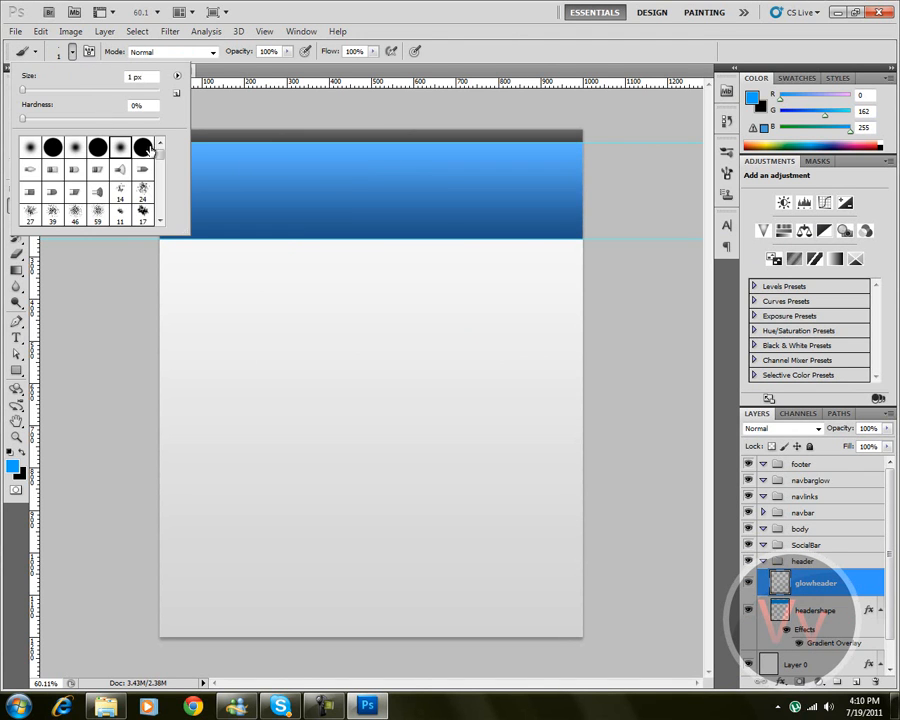
{"action": "left_click", "coordinate": [632, 93]}
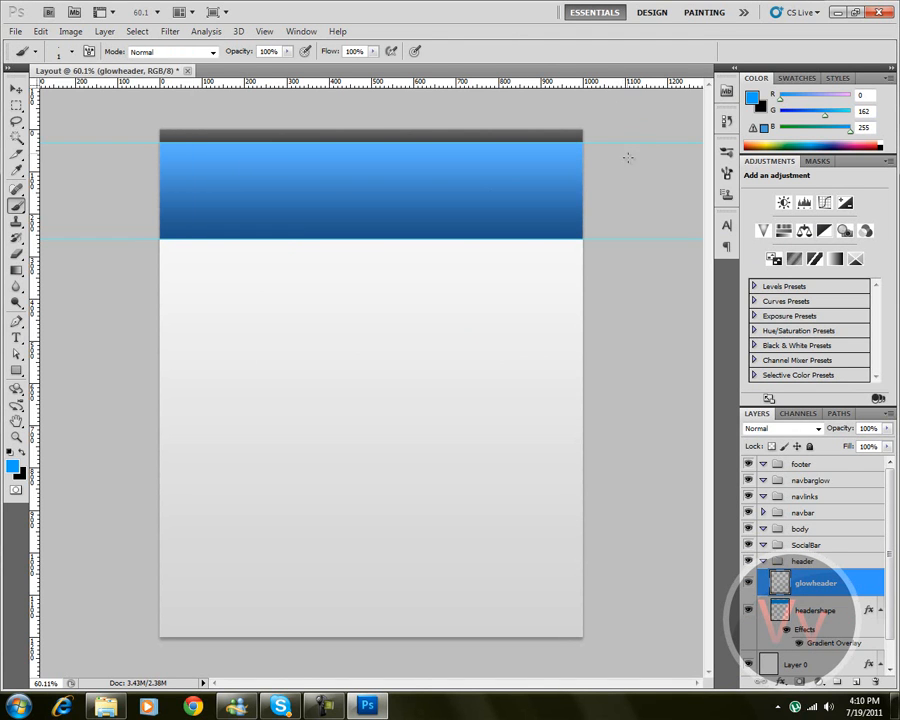
{"action": "key", "text": "]"}
{"action": "key", "text": "]"}
{"action": "key", "text": "]"}
{"action": "key", "text": "]"}
{"action": "key", "text": "]"}
{"action": "key", "text": "]"}
{"action": "key", "text": "]"}
{"action": "key", "text": "]"}
{"action": "key", "text": "]"}
{"action": "key", "text": "]"}
{"action": "key", "text": "]"}
{"action": "key", "text": "]"}
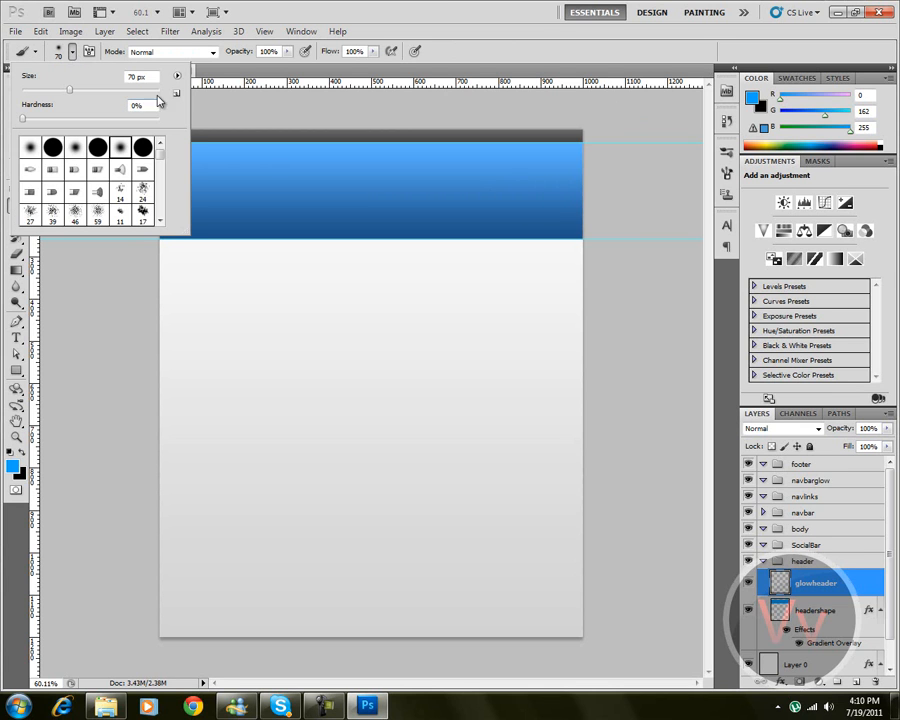
{"action": "left_click", "coordinate": [525, 60]}
{"action": "key", "text": "]"}
{"action": "key", "text": "]"}
{"action": "key", "text": "]"}
{"action": "key", "text": "]"}
{"action": "key", "text": "]"}
{"action": "key", "text": "]"}
{"action": "key", "text": "]"}
{"action": "key", "text": "]"}
{"action": "key", "text": "]"}
{"action": "key", "text": "]"}
{"action": "key", "text": "]"}
{"action": "key", "text": "]"}
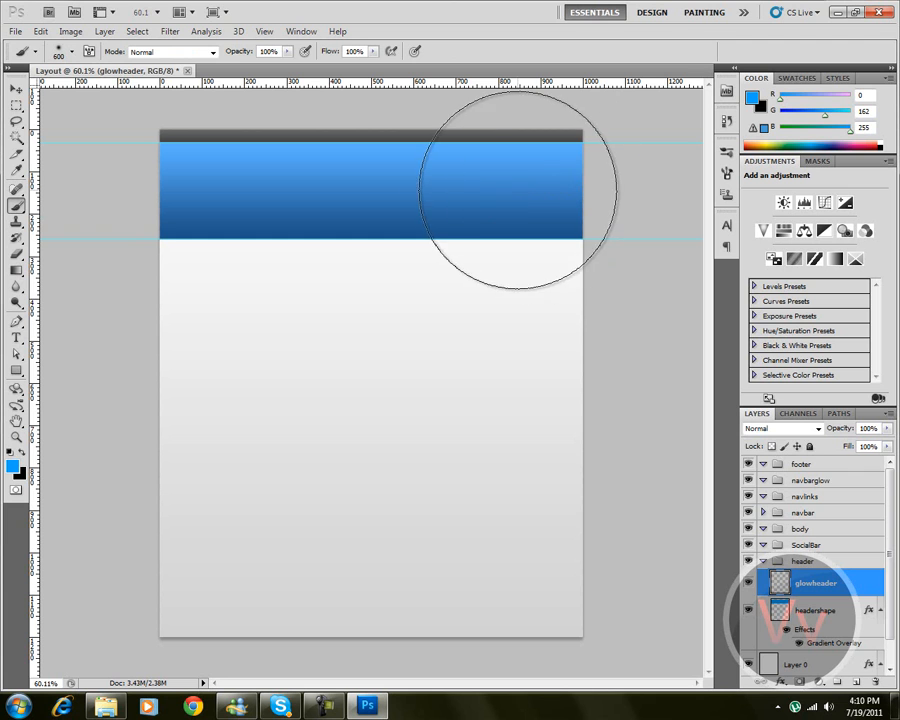
Make white the foreground colour and paint one soft glow spot near the right end of the blue header on the glowheader layer
{"action": "left_click", "coordinate": [9, 451]}
{"action": "key", "text": "x"}
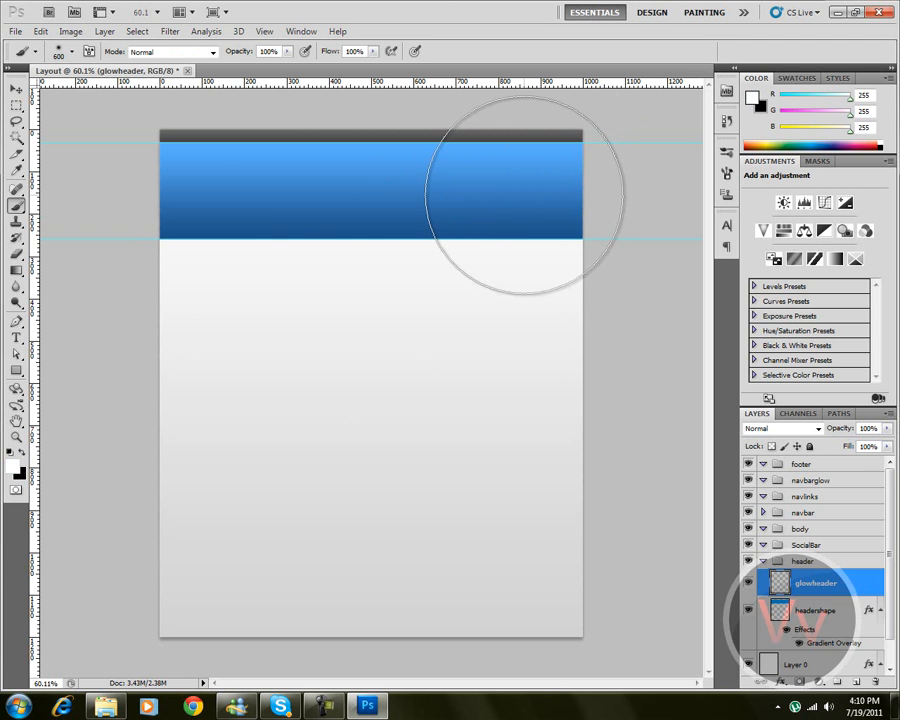
{"action": "left_click", "coordinate": [532, 193]}
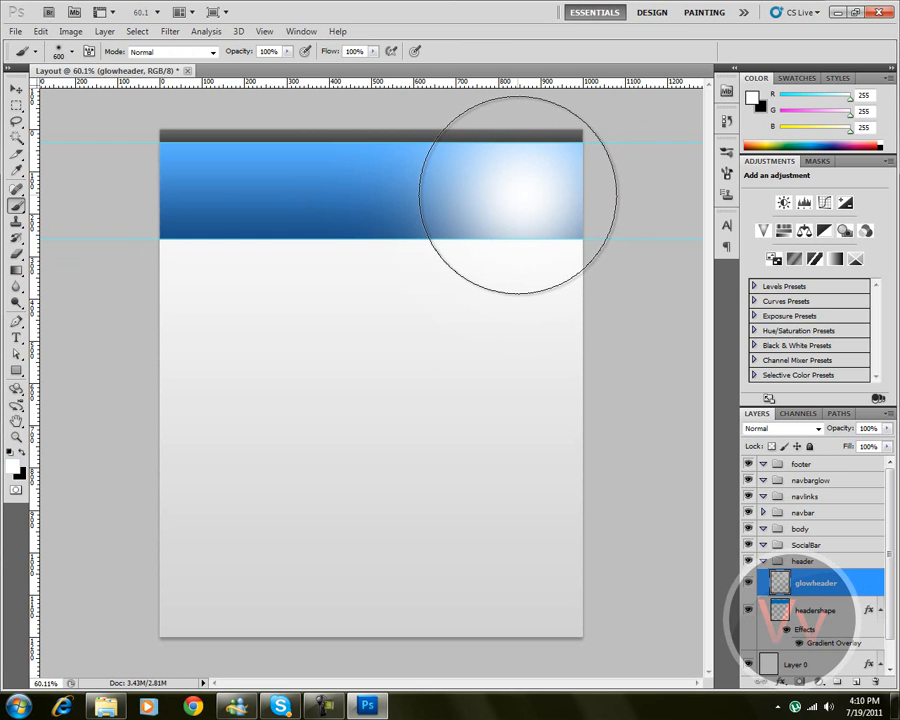
Try the Overlay and Soft Light blend modes on the glowheader layer and return it to Normal
{"action": "left_click", "coordinate": [817, 428]}
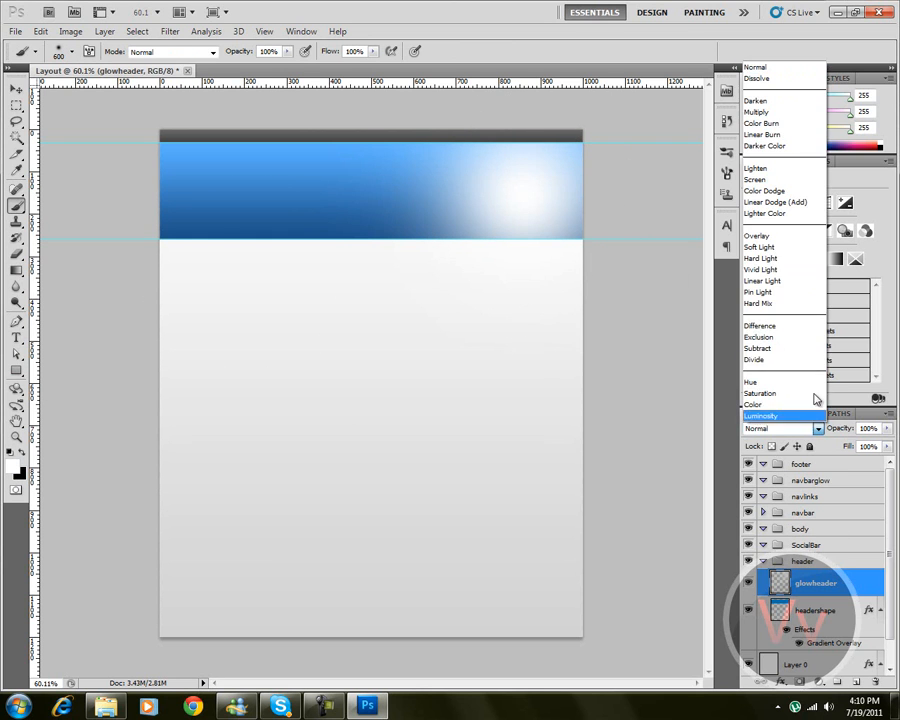
{"action": "left_click", "coordinate": [797, 237]}
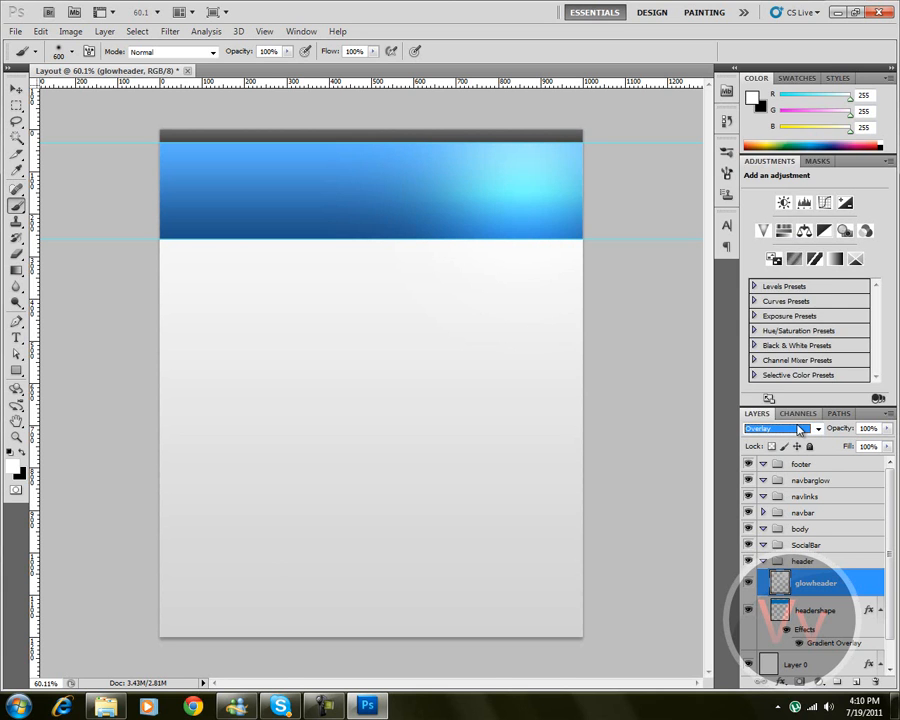
{"action": "left_click", "coordinate": [800, 428]}
{"action": "left_click", "coordinate": [797, 249]}
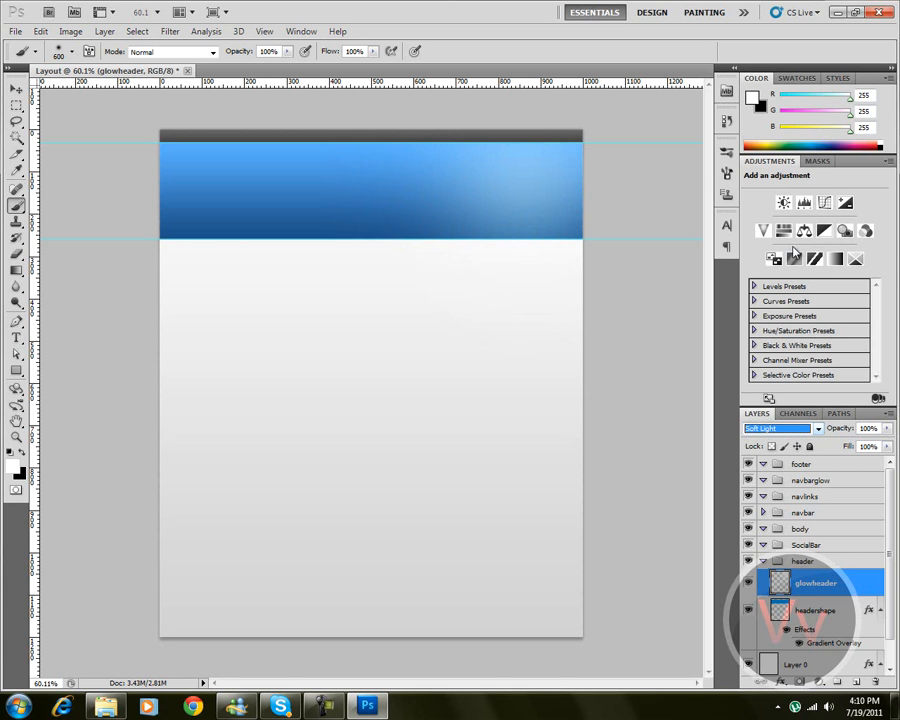
{"action": "left_click", "coordinate": [790, 428]}
{"action": "left_click", "coordinate": [797, 70]}
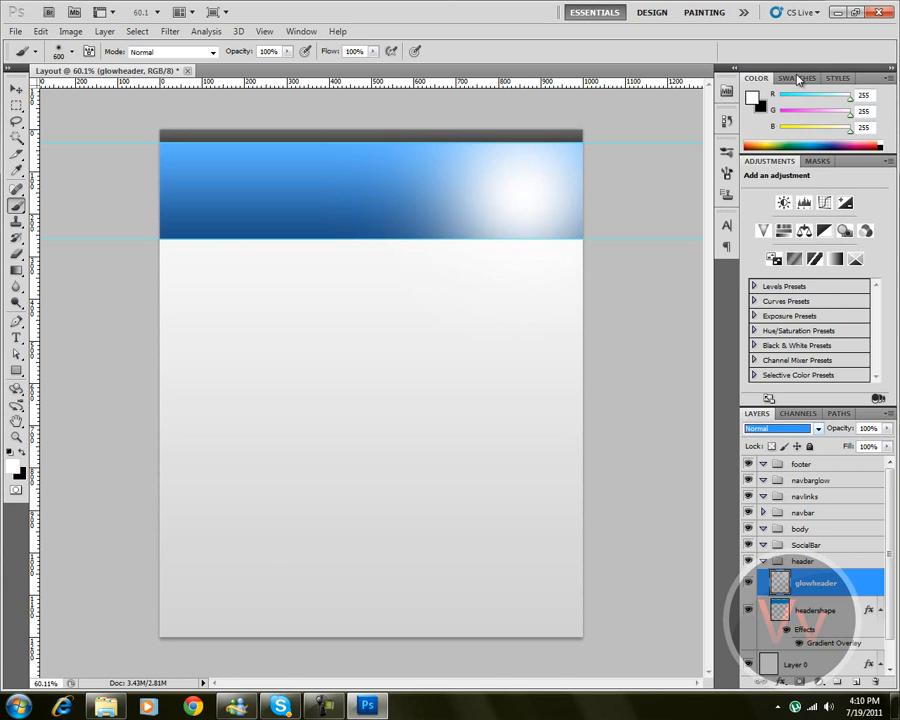
Lower the glowheader layer to 77% opacity and 97% fill, and collapse the header group
{"action": "left_click_drag", "start_coordinate": [886, 428], "coordinate": [877, 463]}
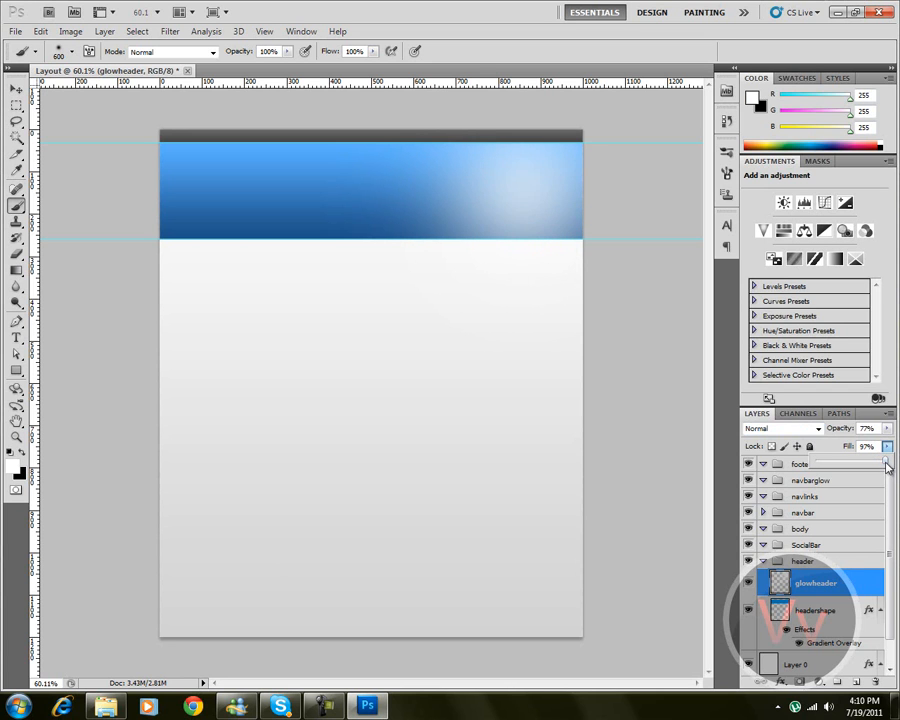
{"action": "left_click_drag", "start_coordinate": [885, 465], "coordinate": [885, 465]}
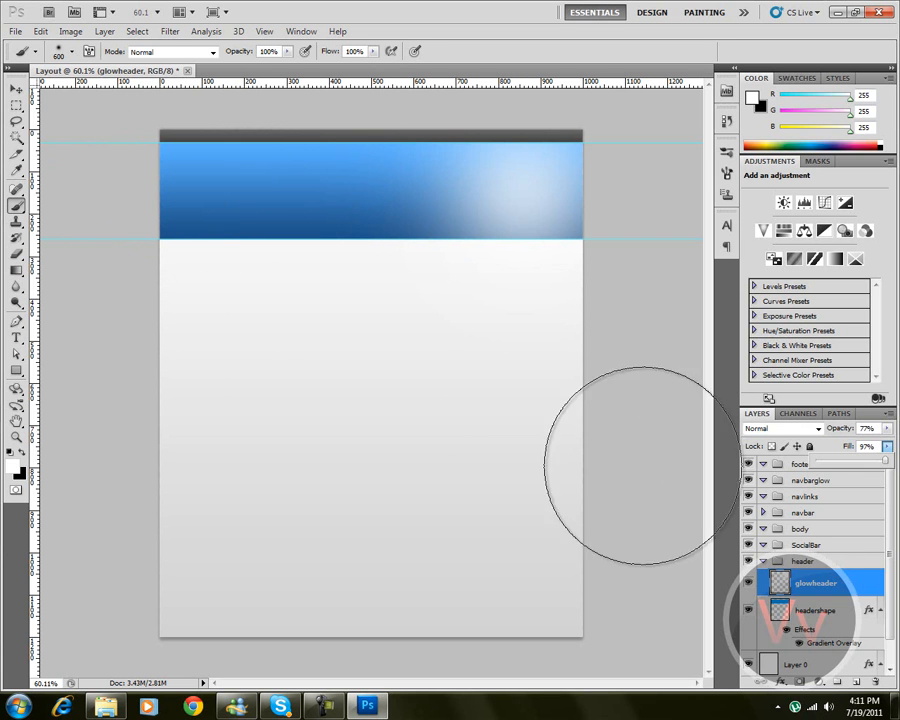
{"action": "left_click", "coordinate": [765, 562]}
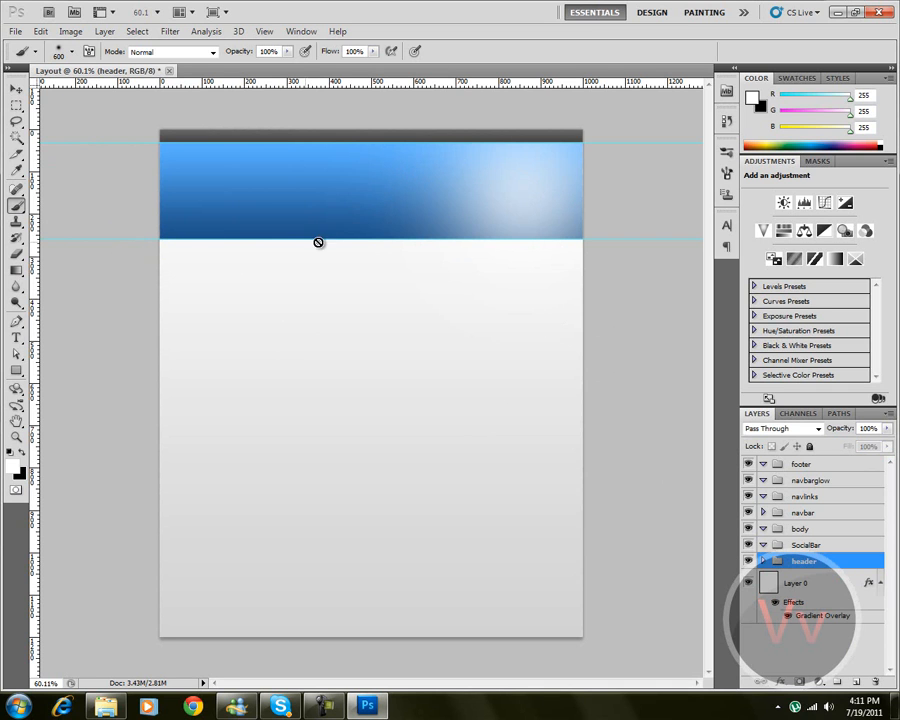
Add a new layer inside the SocialBar group and name it traysocialbar
{"action": "left_click", "coordinate": [808, 545]}
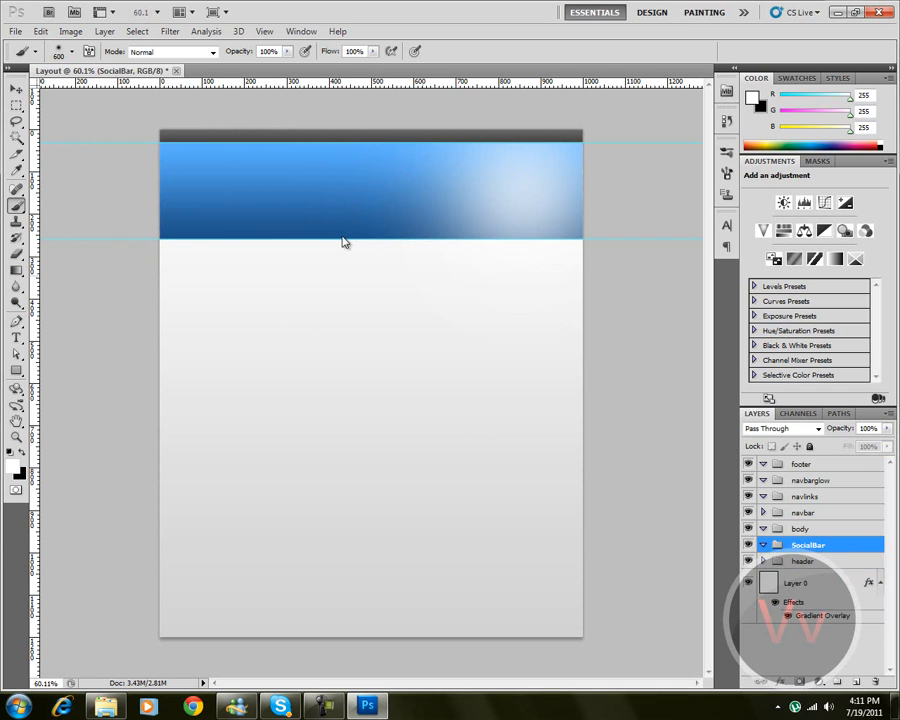
{"action": "left_click", "coordinate": [17, 120]}
{"action": "left_click", "coordinate": [17, 104]}
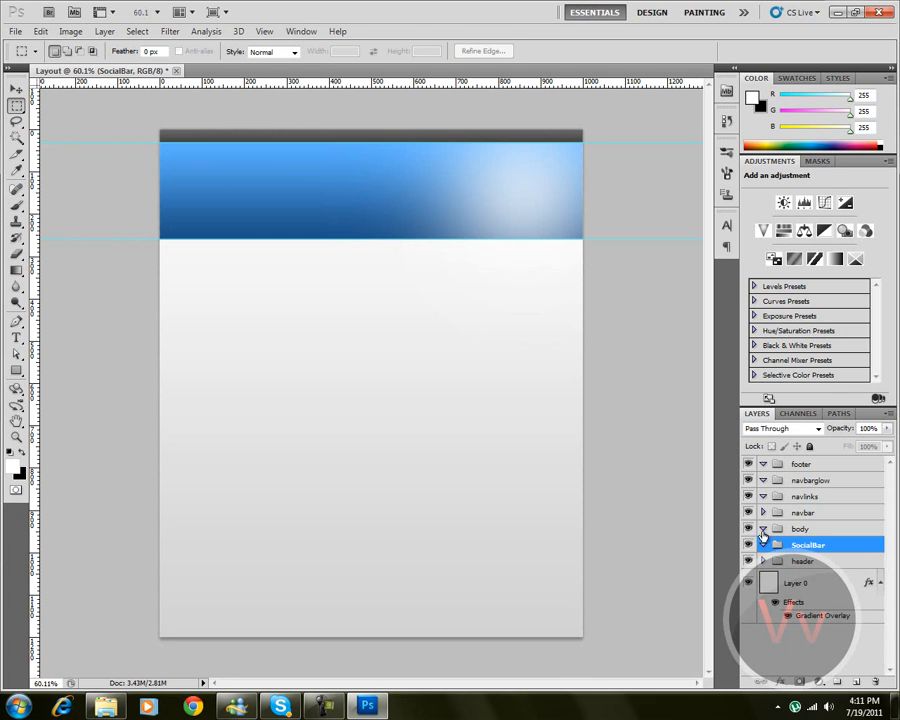
{"action": "left_click", "coordinate": [855, 681]}
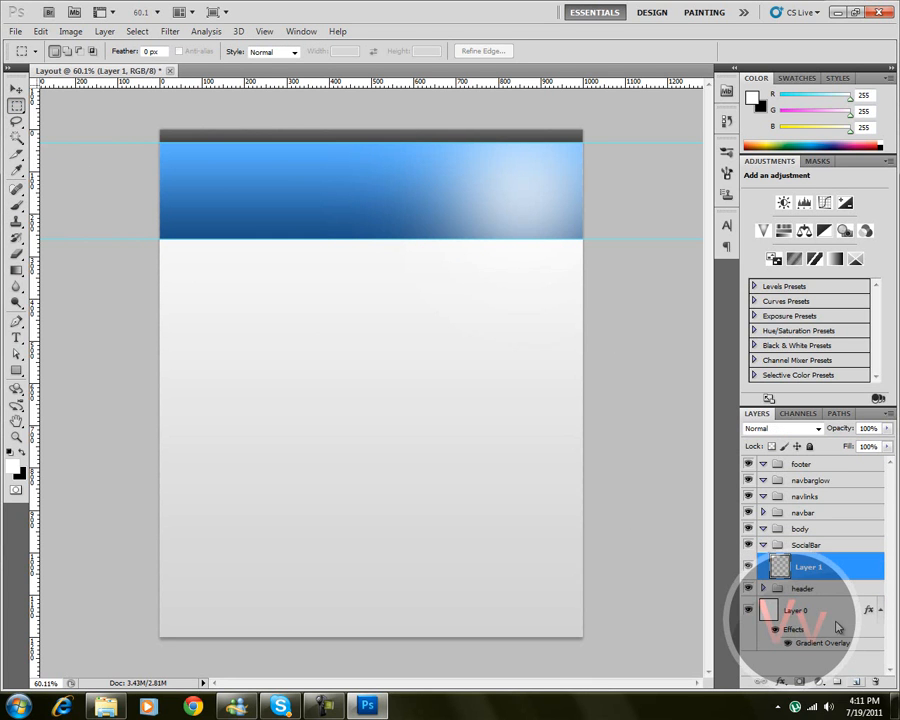
{"action": "double_click", "coordinate": [808, 567]}
{"action": "type", "text": "traysocialbar"}
{"action": "key", "text": "Return"}
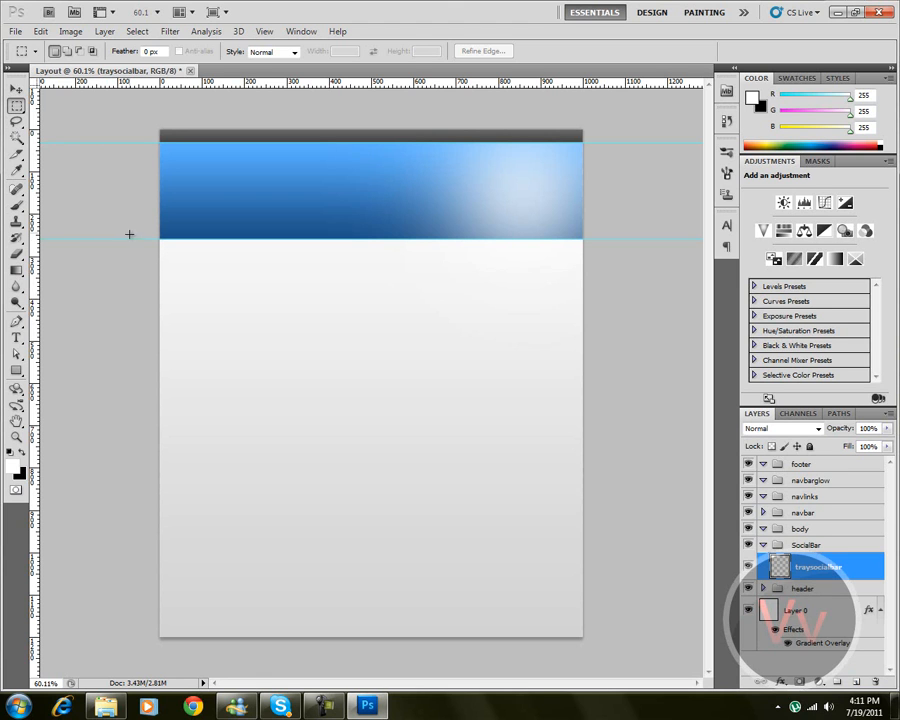
Move the guide at the header's upper edge to about 100 px below the header's lower edge
{"action": "left_click", "coordinate": [16, 88]}
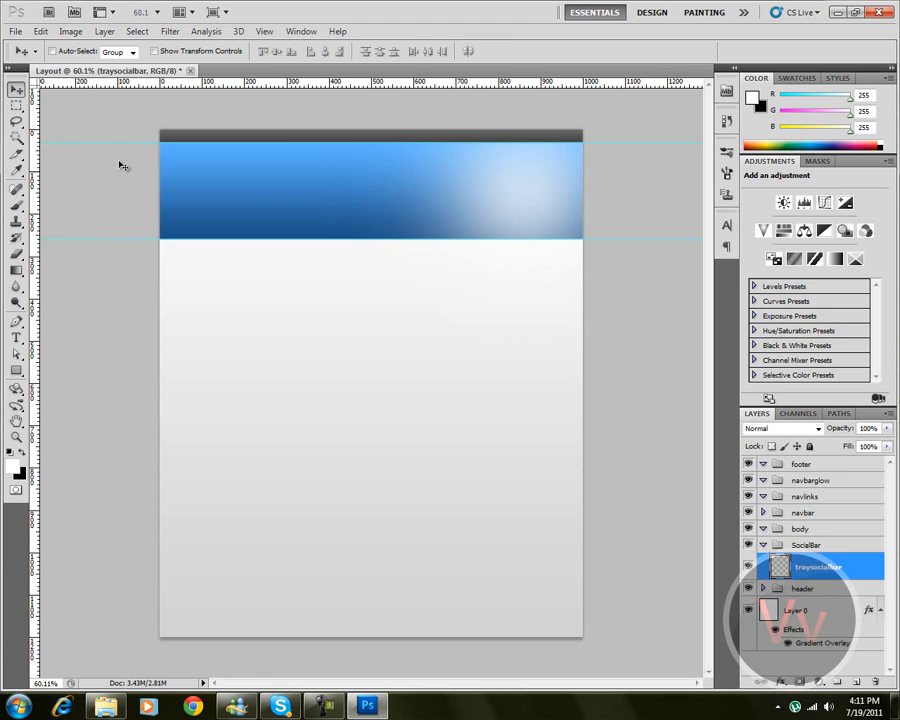
{"action": "left_click_drag", "start_coordinate": [130, 144], "coordinate": [144, 295]}
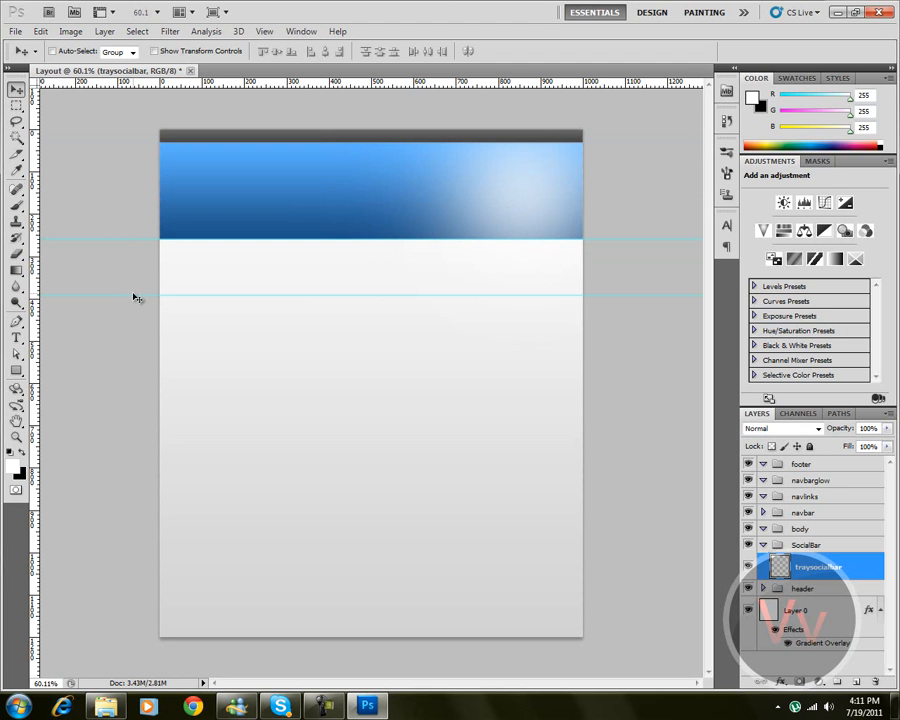
{"action": "left_click_drag", "start_coordinate": [133, 296], "coordinate": [144, 284]}
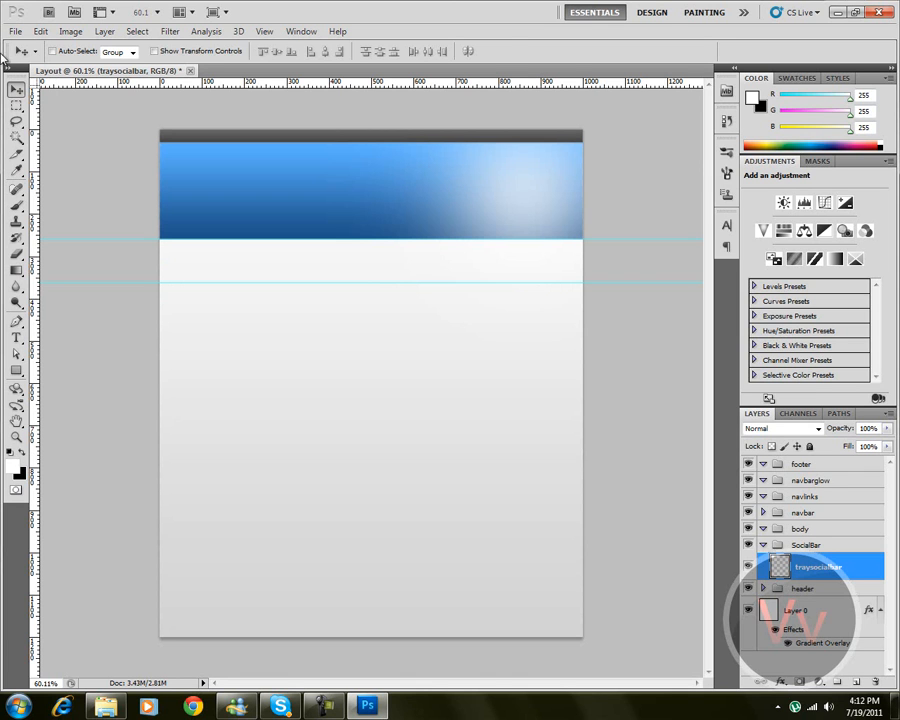
Select the full-width strip between the two guides below the header, fill it with white and deselect
{"action": "left_click", "coordinate": [16, 104]}
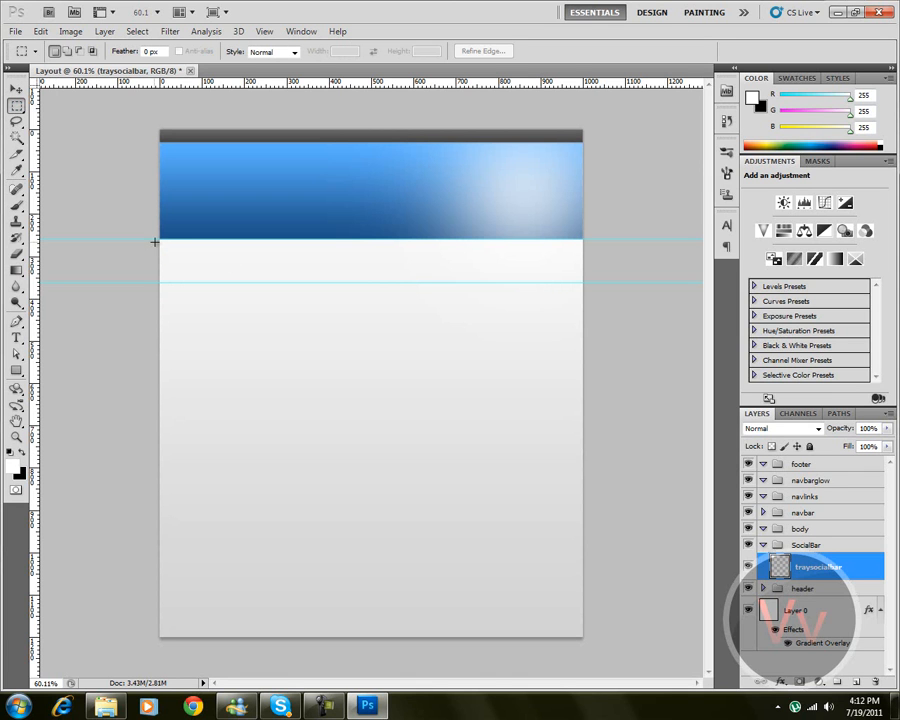
{"action": "left_click_drag", "start_coordinate": [158, 237], "coordinate": [588, 282]}
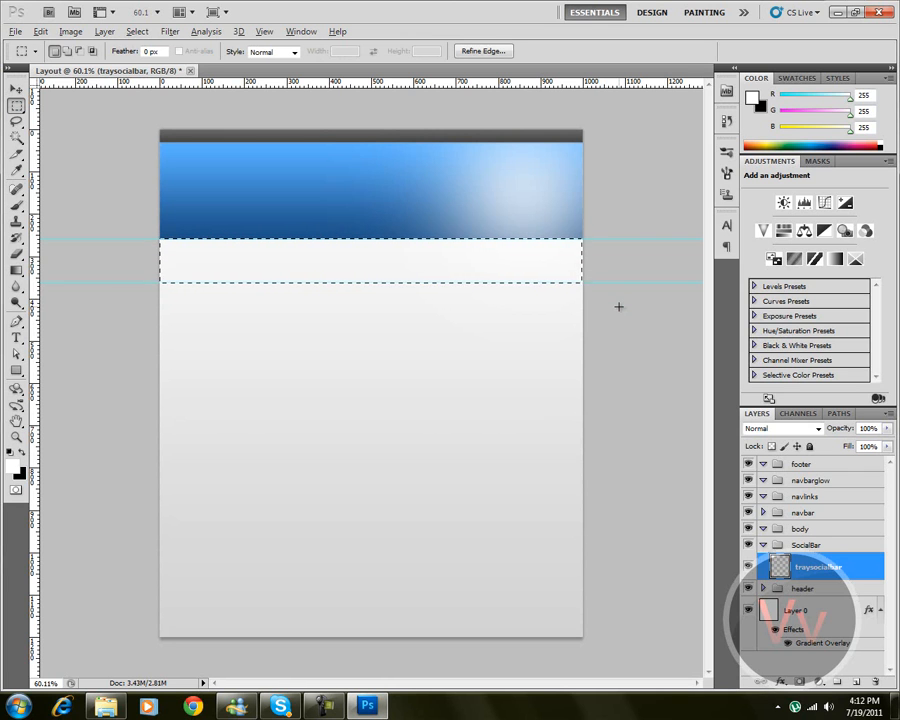
{"action": "key", "text": "ctrl+d"}
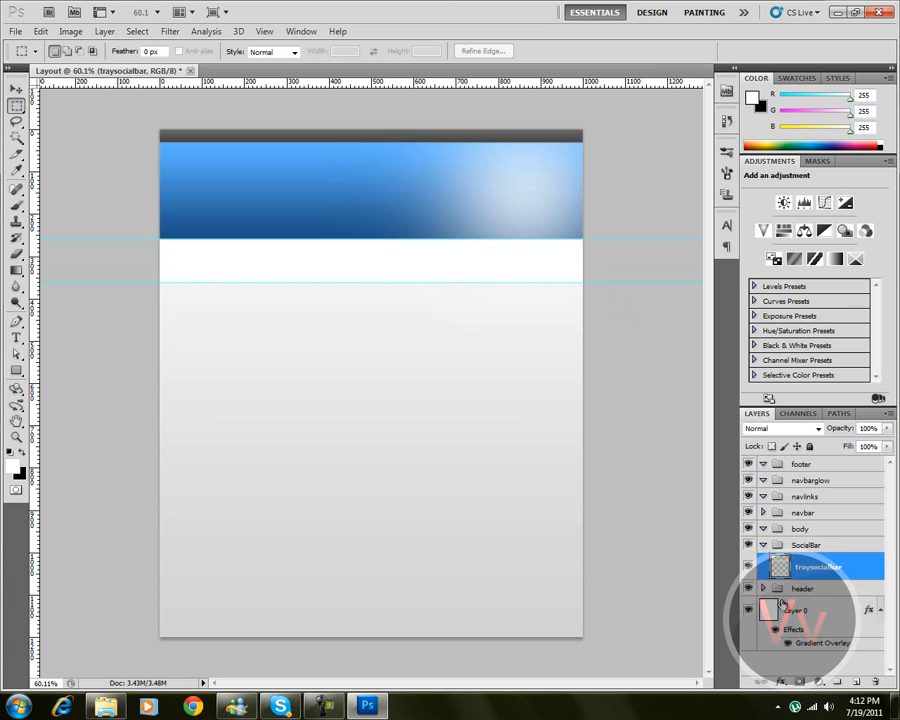
Add a Gradient Overlay to the traysocialbar layer and set the gradient's first colour stop to light grey
{"action": "double_click", "coordinate": [870, 568]}
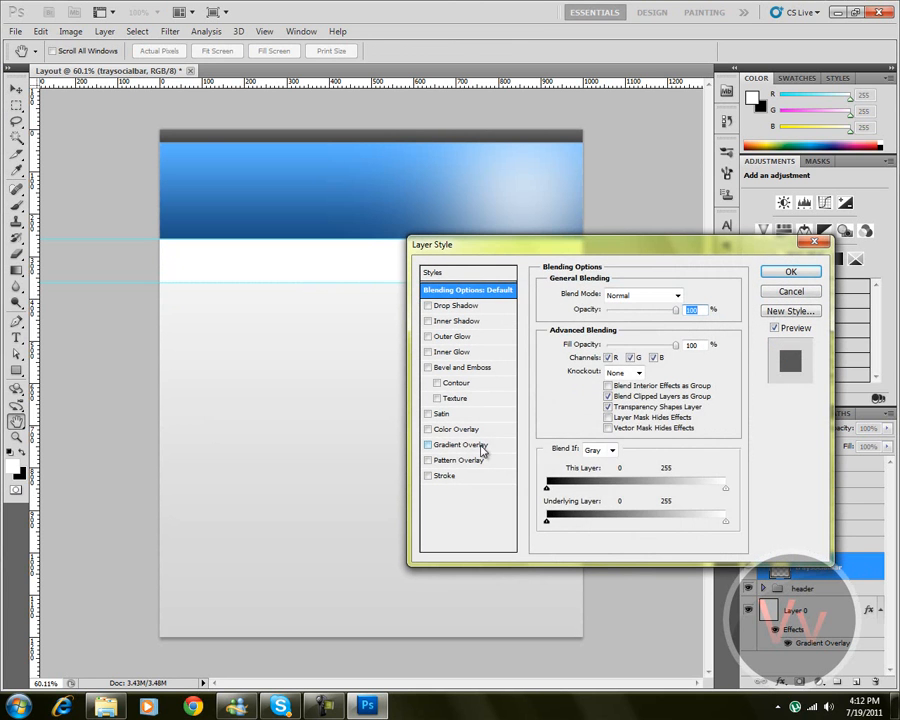
{"action": "left_click", "coordinate": [476, 447]}
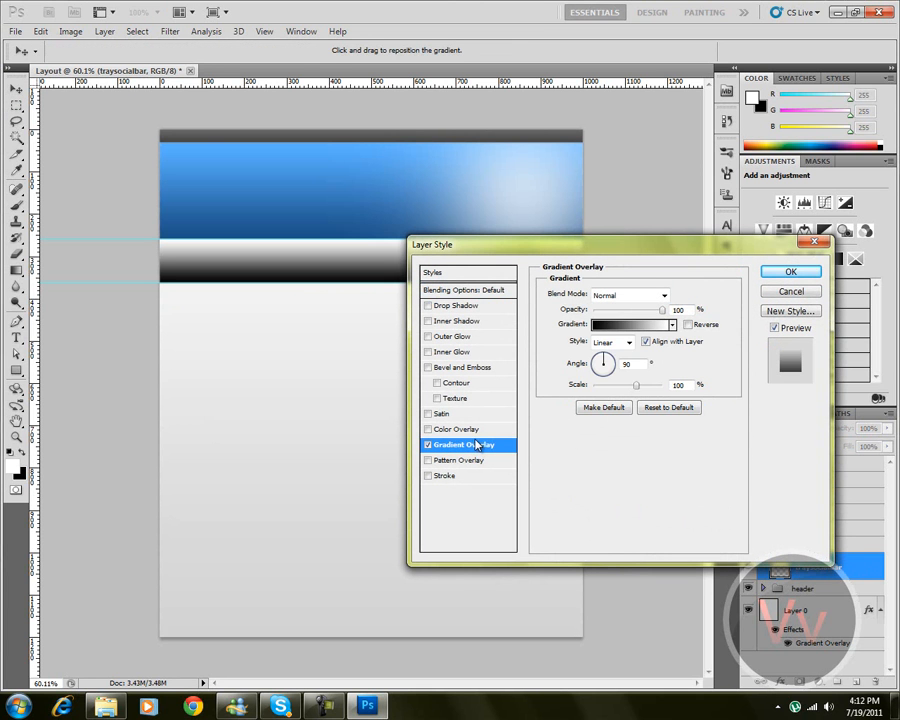
{"action": "left_click", "coordinate": [625, 324]}
{"action": "double_click", "coordinate": [538, 585]}
{"action": "left_click_drag", "start_coordinate": [336, 244], "coordinate": [266, 230]}
{"action": "key", "text": "Return"}
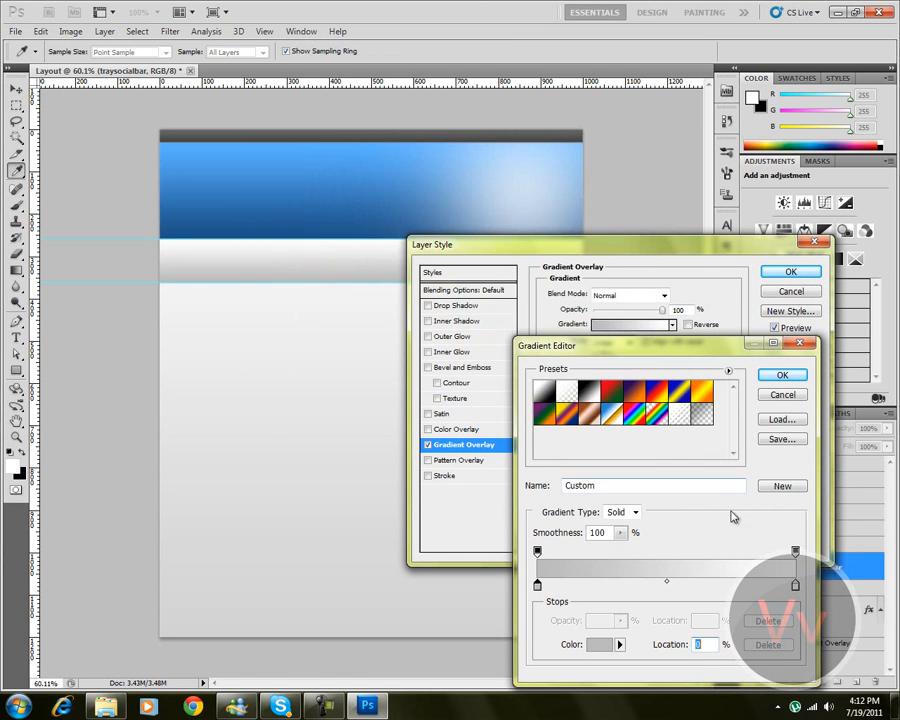
Set the social bar gradient's end colour stop to white ffffff, apply the layer style, and collapse the SocialBar group
{"action": "double_click", "coordinate": [796, 584]}
{"action": "left_click_drag", "start_coordinate": [353, 260], "coordinate": [267, 186]}
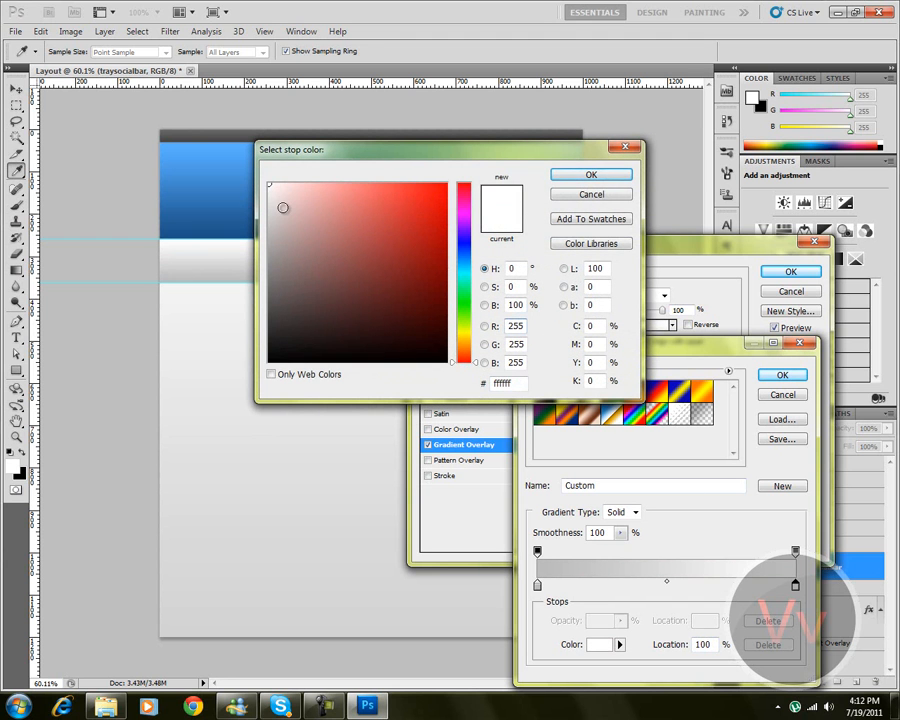
{"action": "key", "text": "Return"}
{"action": "key", "text": "Return"}
{"action": "key", "text": "Return"}
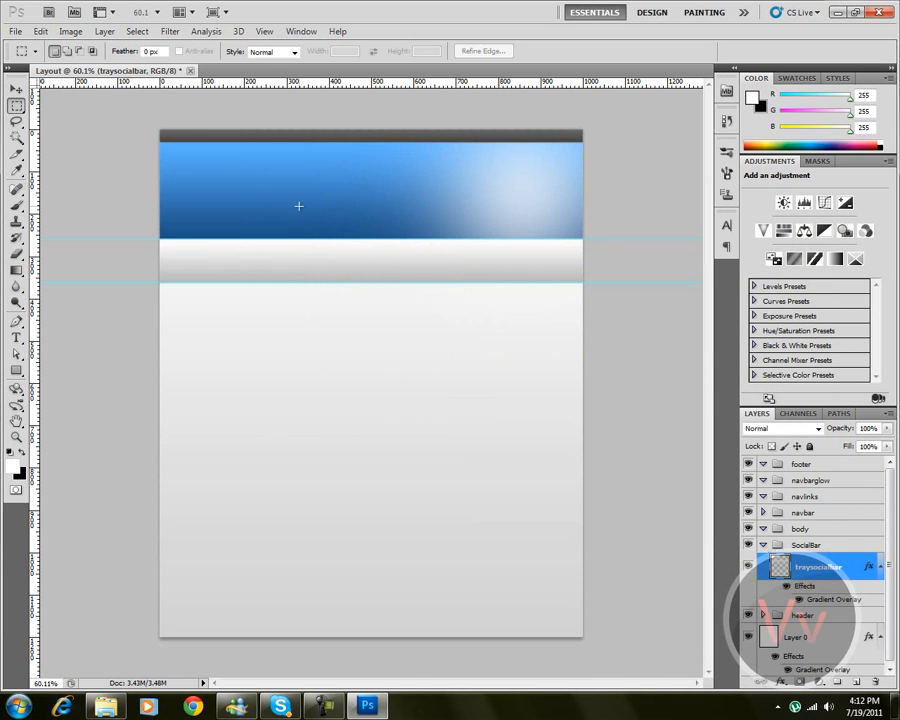
{"action": "left_click", "coordinate": [805, 545]}
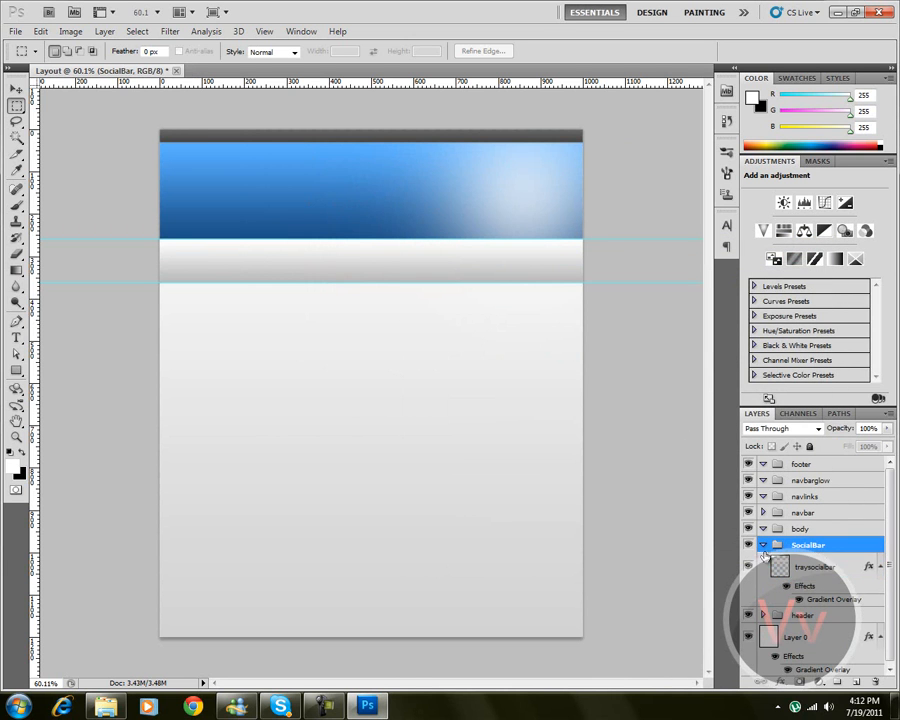
{"action": "left_click", "coordinate": [764, 545]}
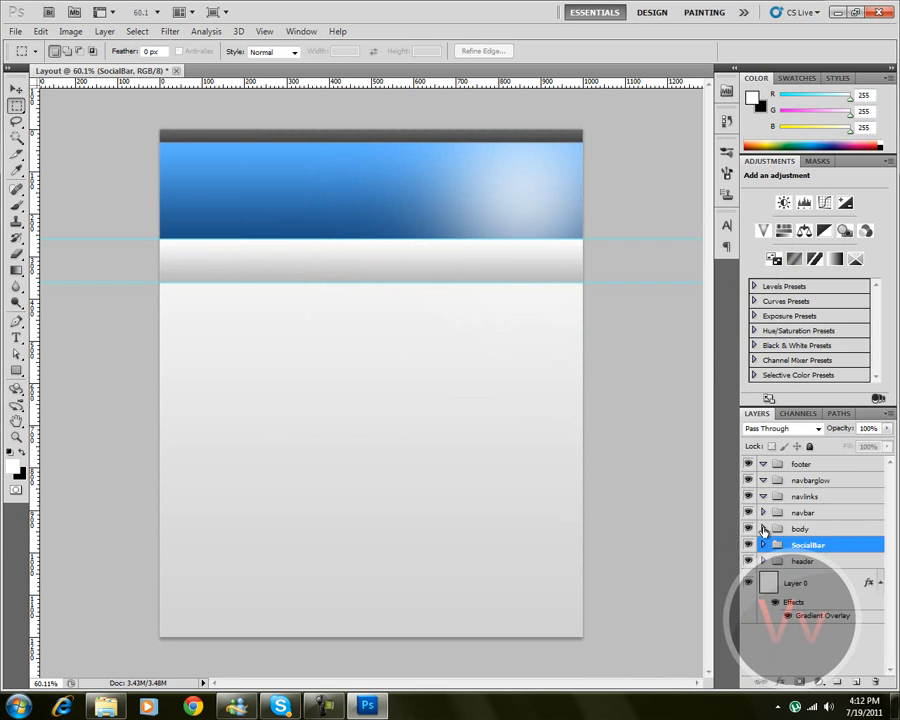
Add a layer named boddyarea above the body group and delete it again
{"action": "left_click", "coordinate": [800, 529]}
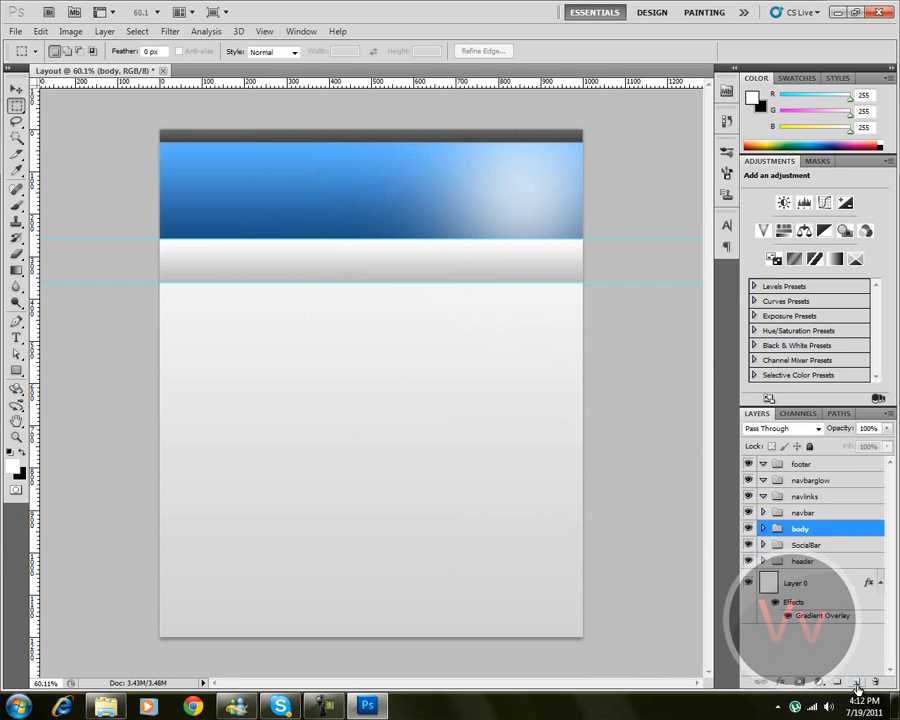
{"action": "left_click", "coordinate": [856, 684]}
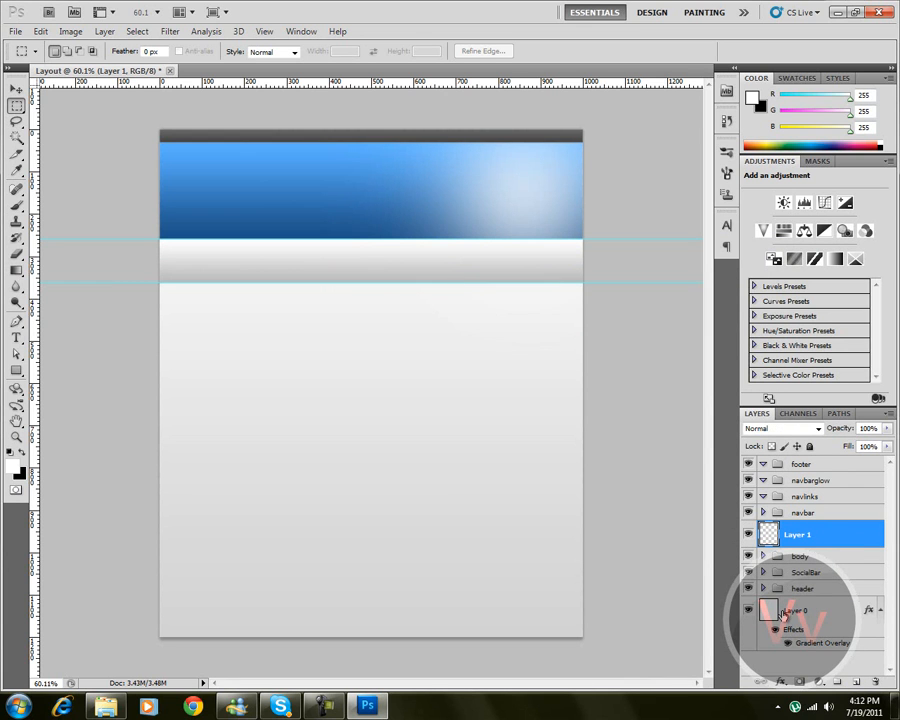
{"action": "double_click", "coordinate": [800, 535]}
{"action": "type", "text": "boddyarea"}
{"action": "key", "text": "Return"}
{"action": "left_click_drag", "start_coordinate": [16, 370], "coordinate": [38, 384]}
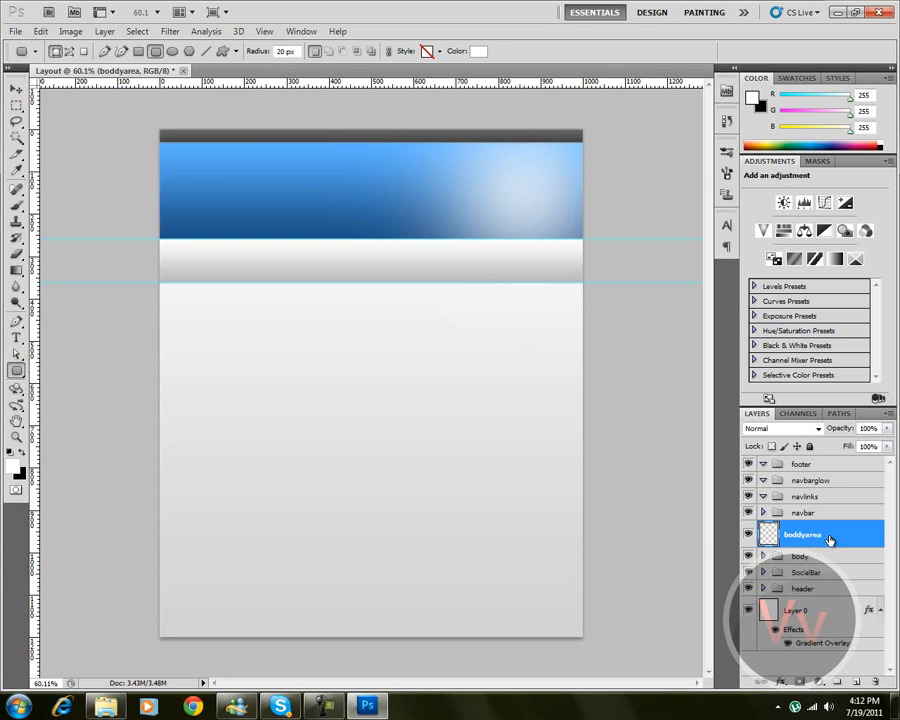
{"action": "key", "text": "Delete"}
Try a white rounded rectangle with a 20 px radius in the body group, covering most of the page below the social bar
{"action": "left_click", "coordinate": [765, 529]}
{"action": "left_click_drag", "start_coordinate": [168, 290], "coordinate": [572, 622]}
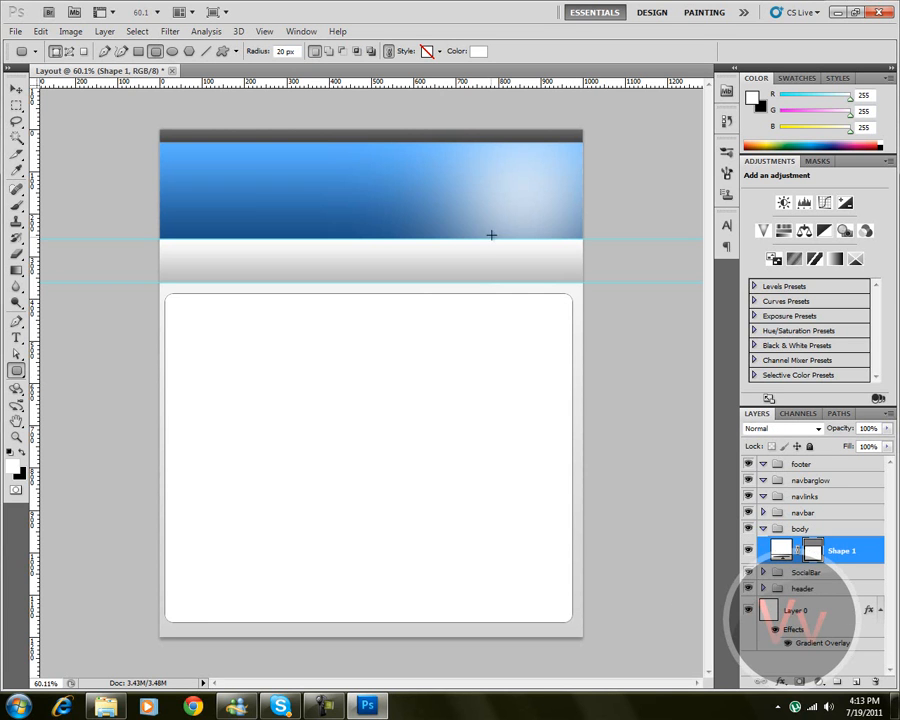
{"action": "key", "text": "ctrl+z"}
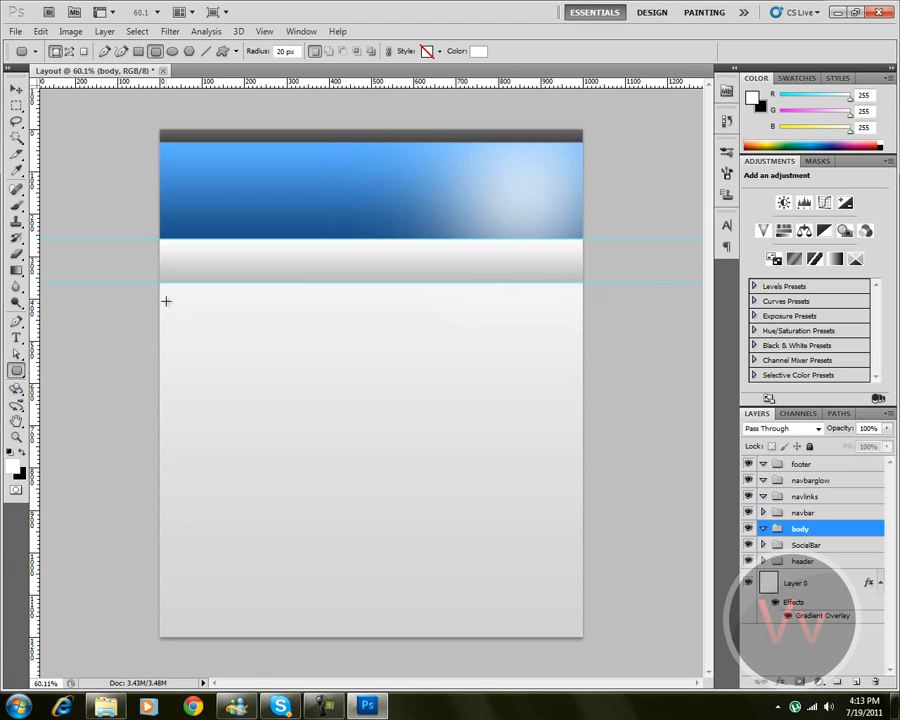
Draw a large rounded rectangle in the body group and add a Gradient Overlay with its first colour stop set to 6b6b6b
{"action": "left_click_drag", "start_coordinate": [168, 301], "coordinate": [572, 610]}
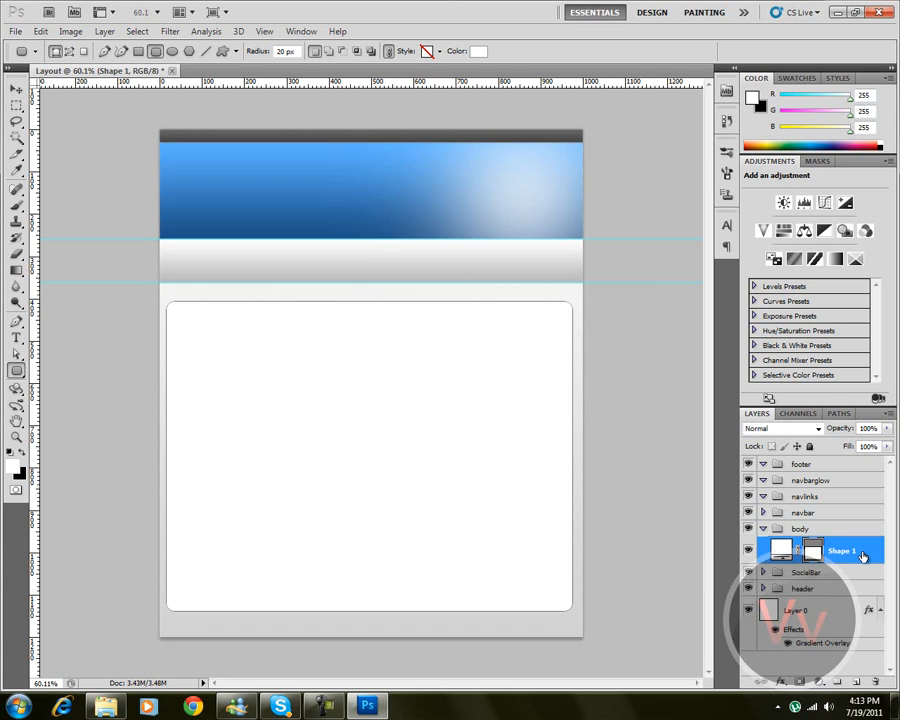
{"action": "double_click", "coordinate": [864, 553]}
{"action": "left_click", "coordinate": [482, 446]}
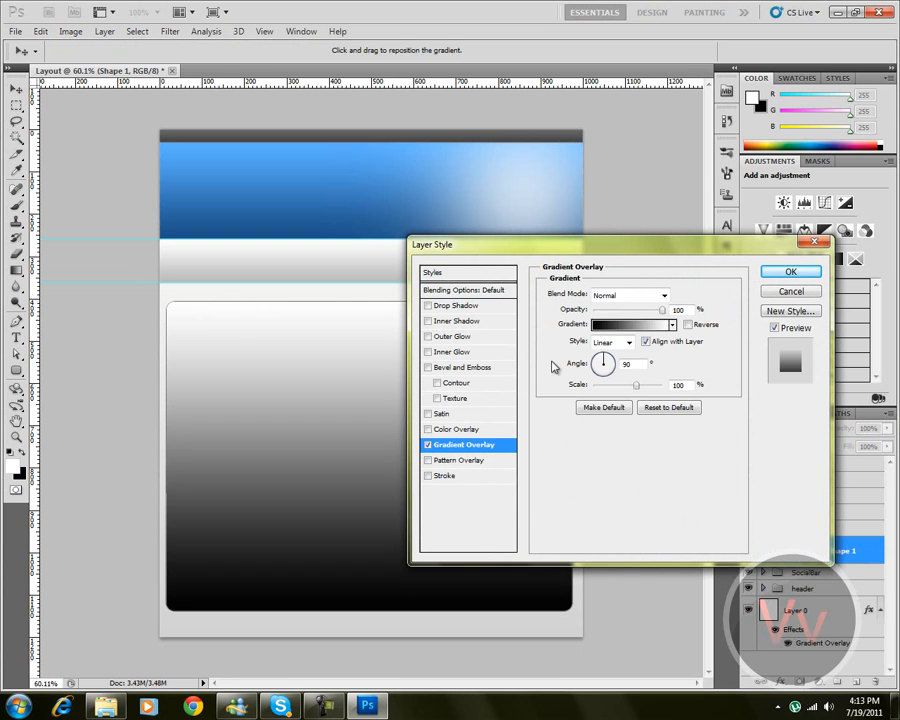
{"action": "left_click", "coordinate": [608, 326]}
{"action": "double_click", "coordinate": [537, 586]}
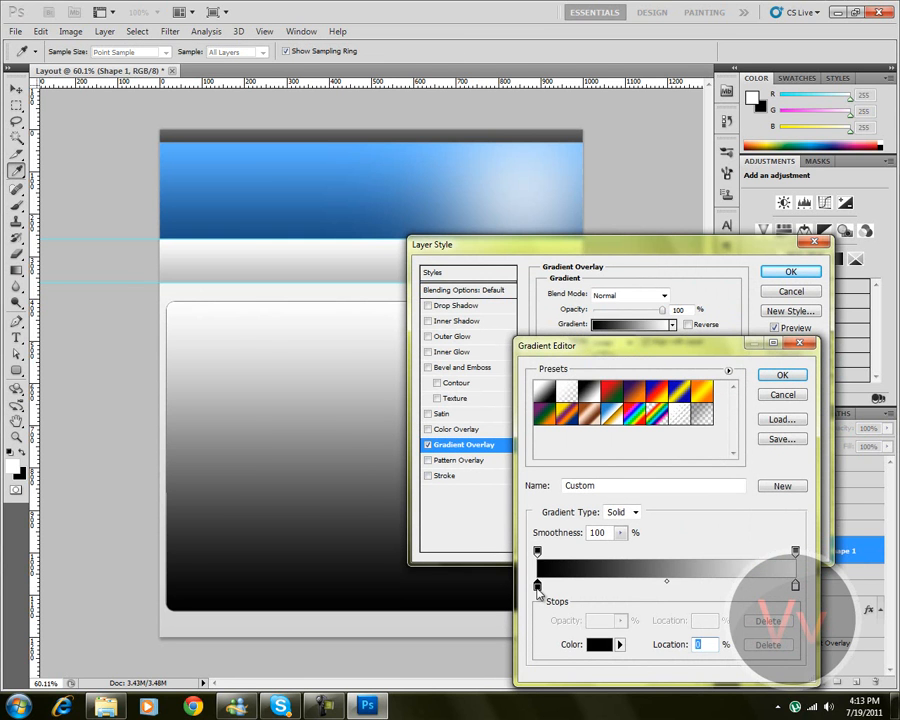
{"action": "left_click", "coordinate": [294, 282]}
{"action": "mouse_move", "coordinate": [294, 282]}
{"action": "left_mouse_down"}
{"action": "mouse_move", "coordinate": [233, 297]}
{"action": "mouse_move", "coordinate": [221, 287]}
{"action": "mouse_move", "coordinate": [302, 283]}
{"action": "left_mouse_up"}
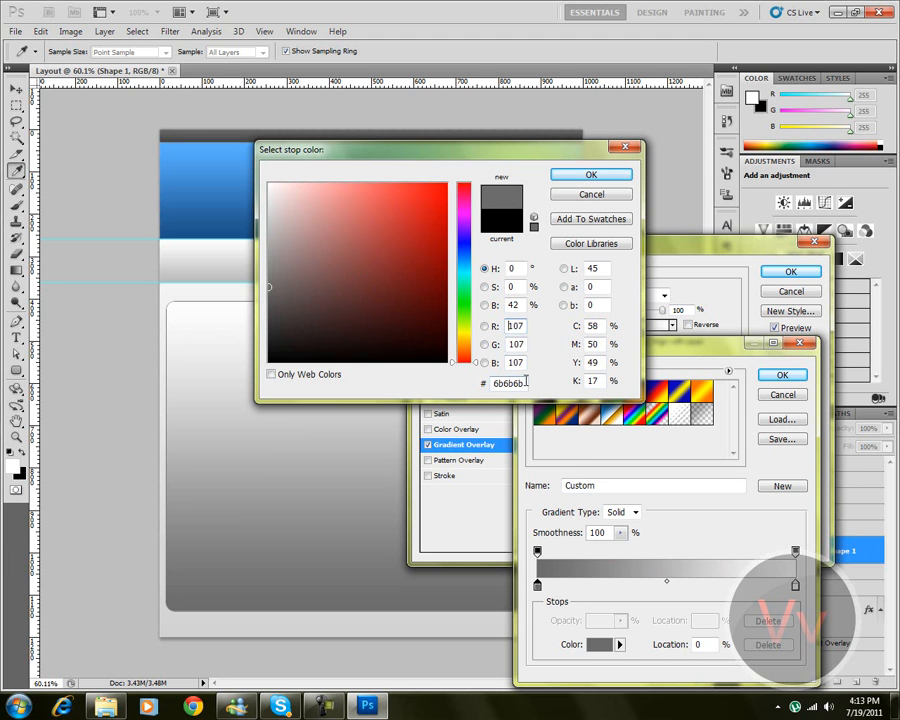
{"action": "key", "text": "Return"}
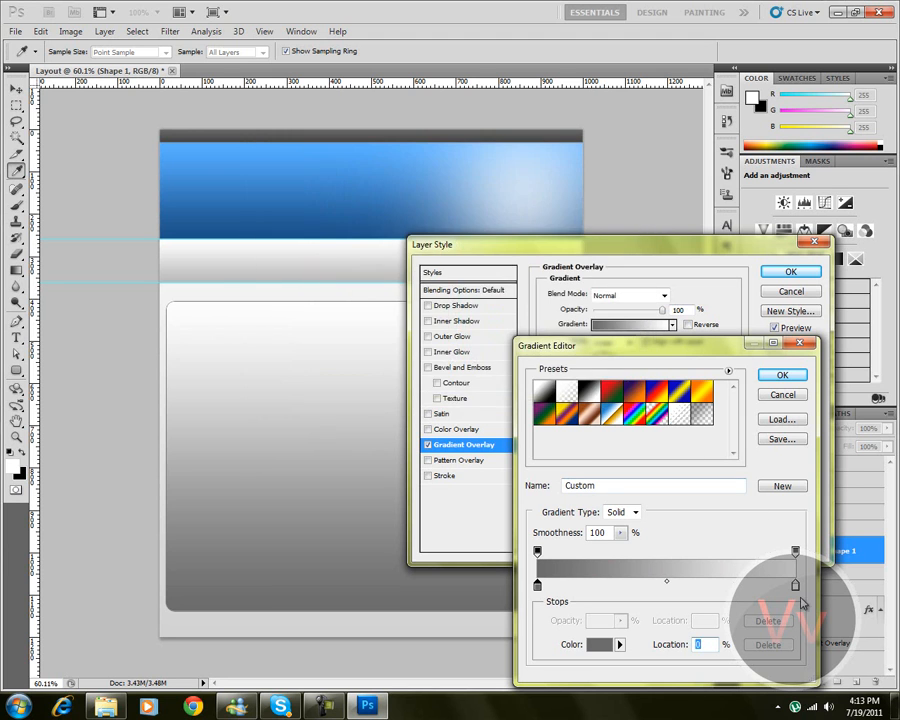
Set the body gradient's end colour stop to dddddd, apply the style, and lower the body shape's opacity to 48%
{"action": "left_click", "coordinate": [795, 586]}
{"action": "double_click", "coordinate": [795, 586]}
{"action": "left_click_drag", "start_coordinate": [300, 240], "coordinate": [166, 230]}
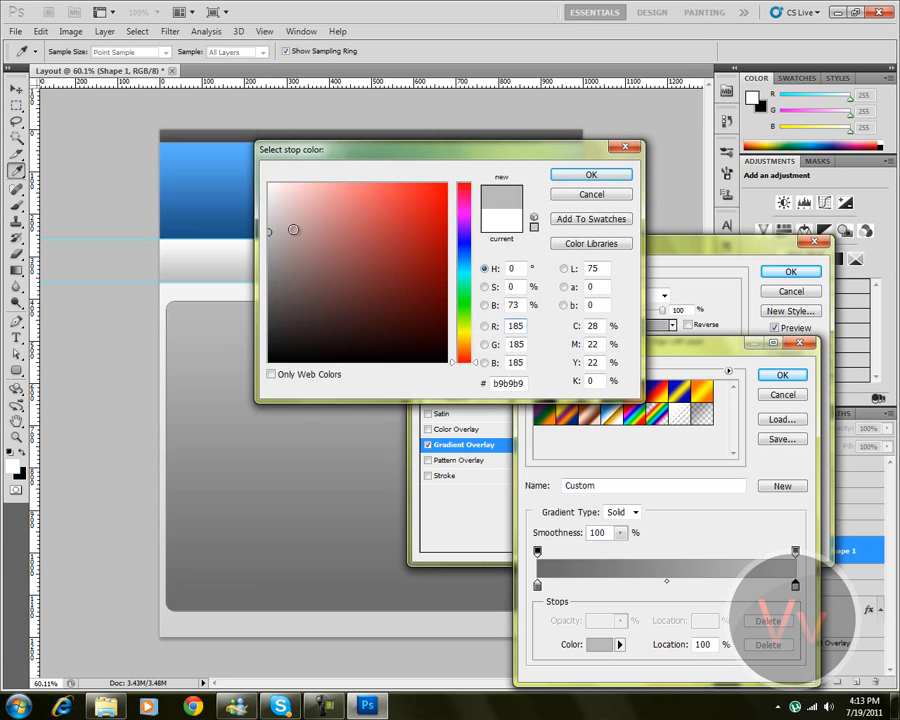
{"action": "left_click_drag", "start_coordinate": [297, 228], "coordinate": [218, 206]}
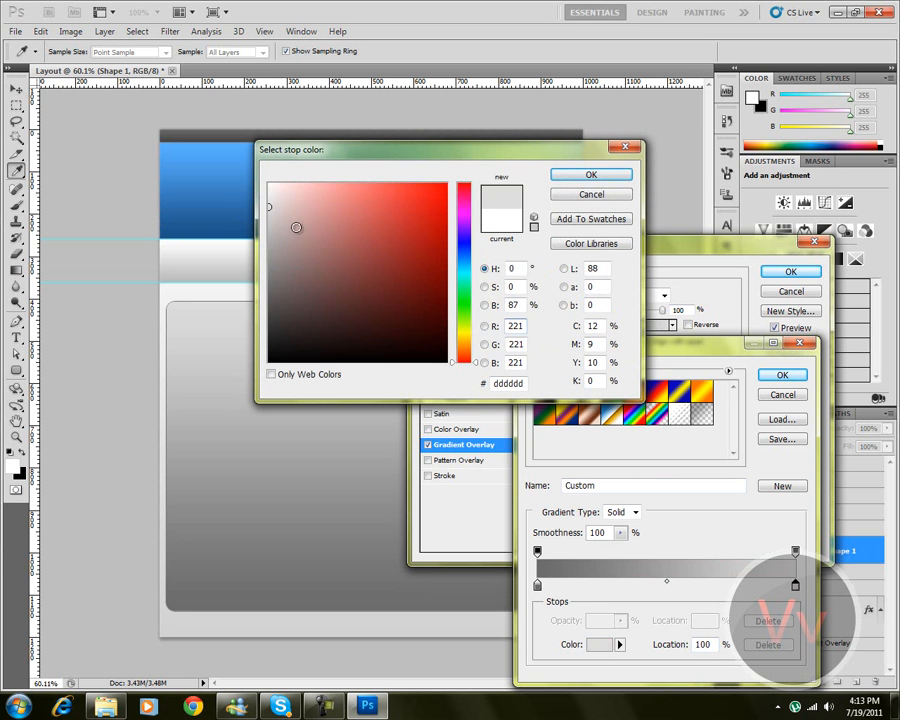
{"action": "key", "text": "Return"}
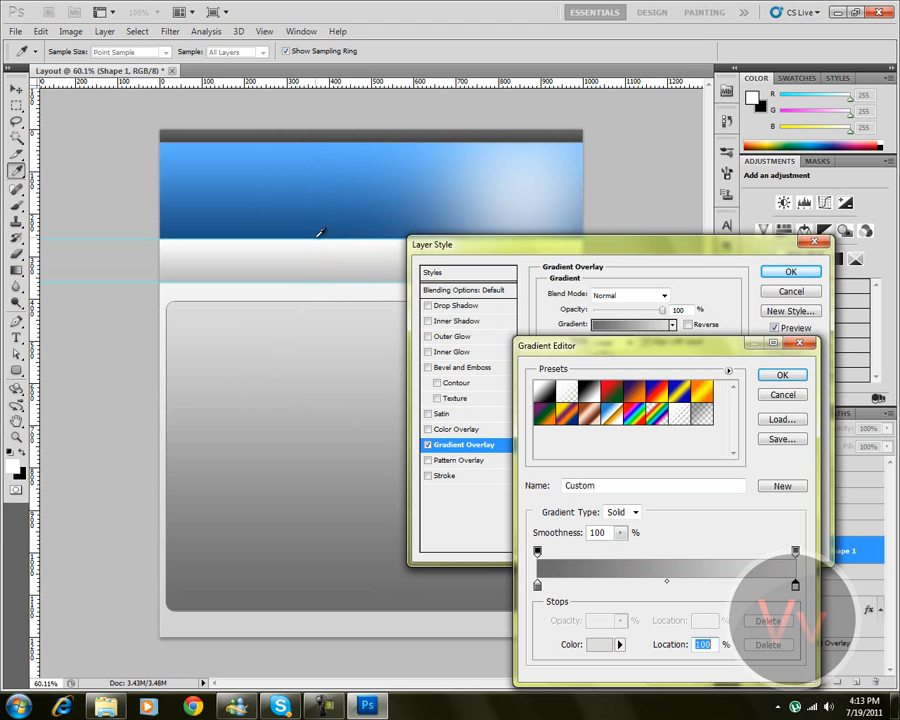
{"action": "key", "text": "Return"}
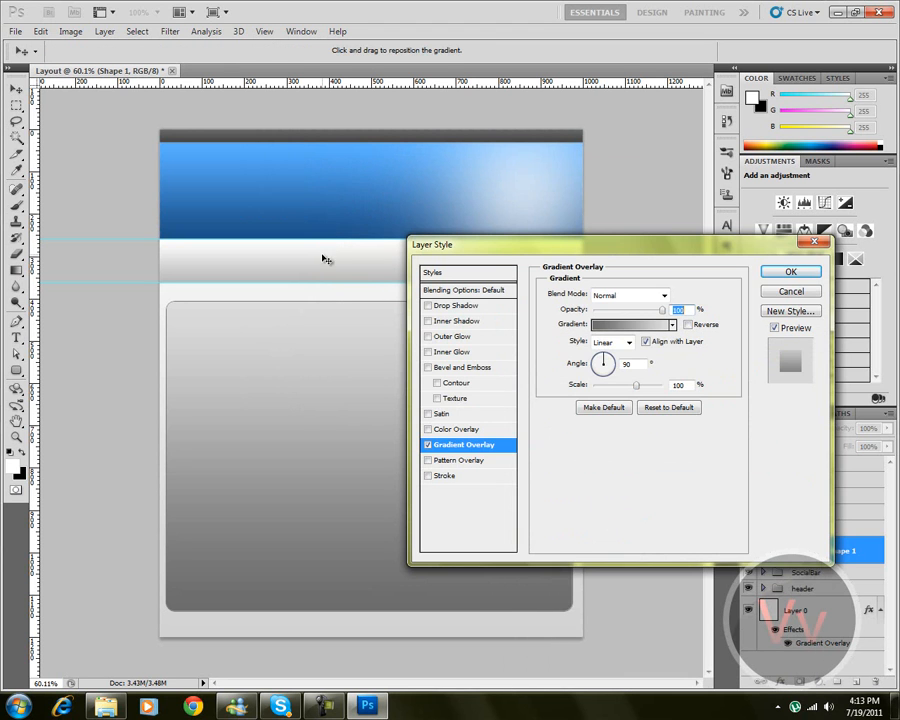
{"action": "key", "text": "Return"}
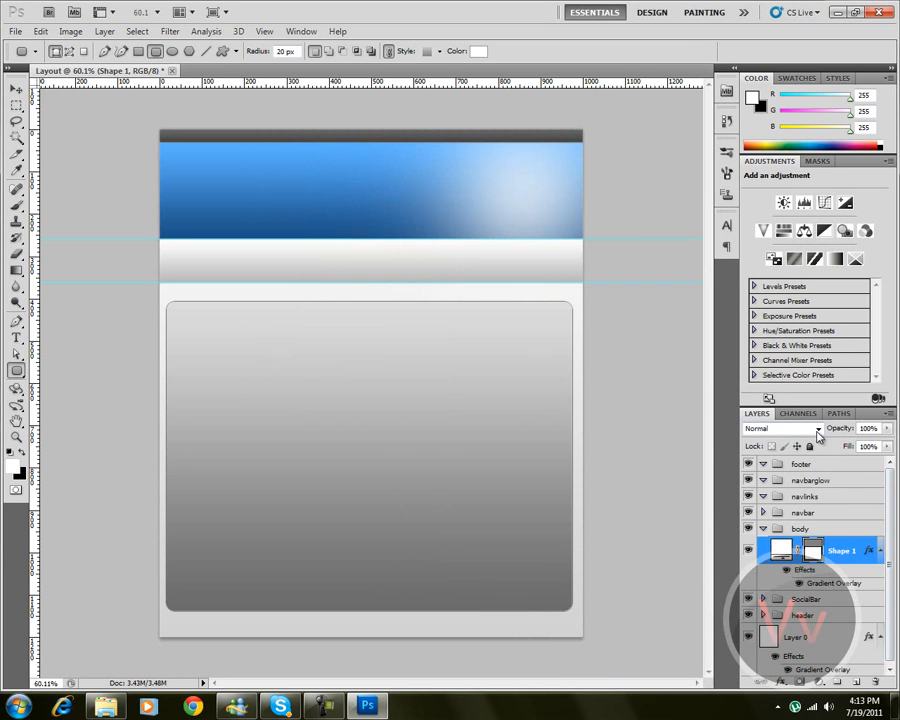
{"action": "left_click", "coordinate": [887, 429]}
{"action": "mouse_move", "coordinate": [866, 444]}
{"action": "left_mouse_down"}
{"action": "mouse_move", "coordinate": [841, 442]}
{"action": "mouse_move", "coordinate": [887, 448]}
{"action": "mouse_move", "coordinate": [851, 451]}
{"action": "left_mouse_up"}
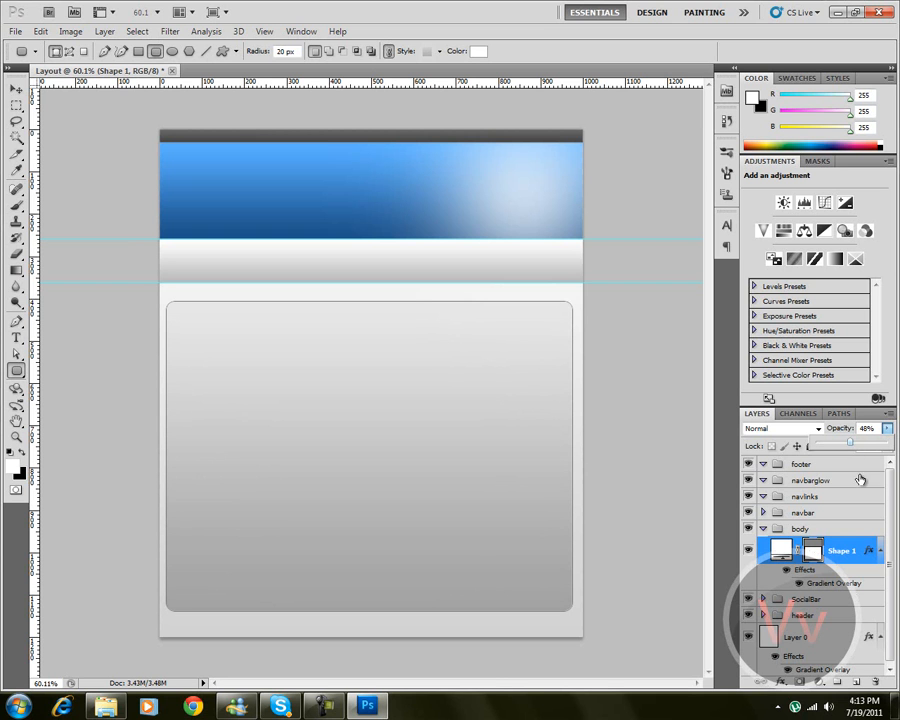
Add an outside Stroke to the body shape with a 1 px size and dark grey colour 424242
{"action": "double_click", "coordinate": [851, 569]}
{"action": "left_click", "coordinate": [440, 477]}
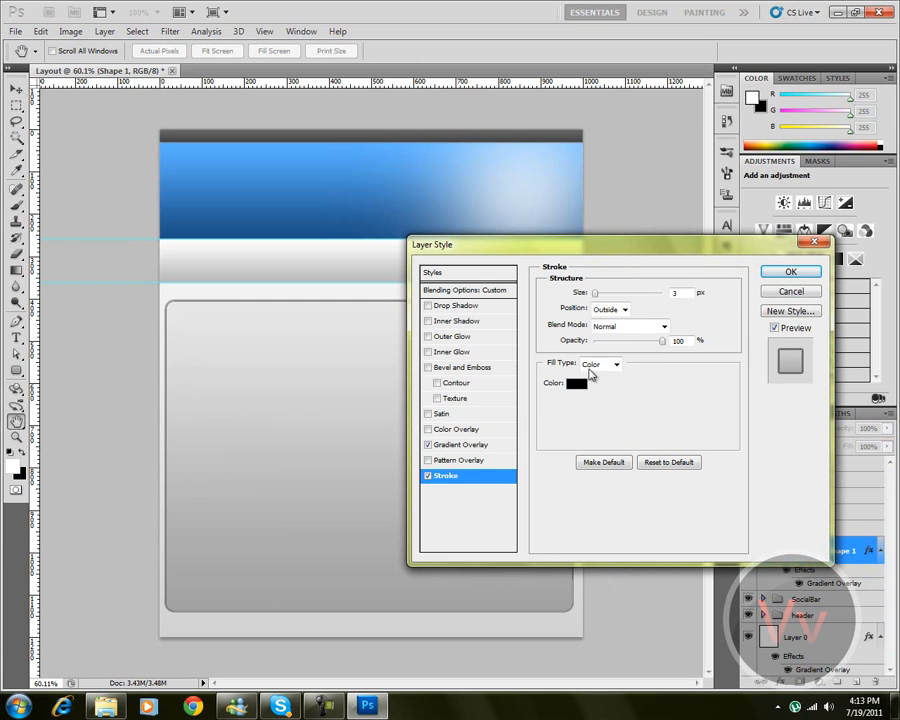
{"action": "left_click", "coordinate": [572, 383]}
{"action": "mouse_move", "coordinate": [300, 300]}
{"action": "left_mouse_down"}
{"action": "mouse_move", "coordinate": [166, 249]}
{"action": "mouse_move", "coordinate": [167, 316]}
{"action": "left_mouse_up"}
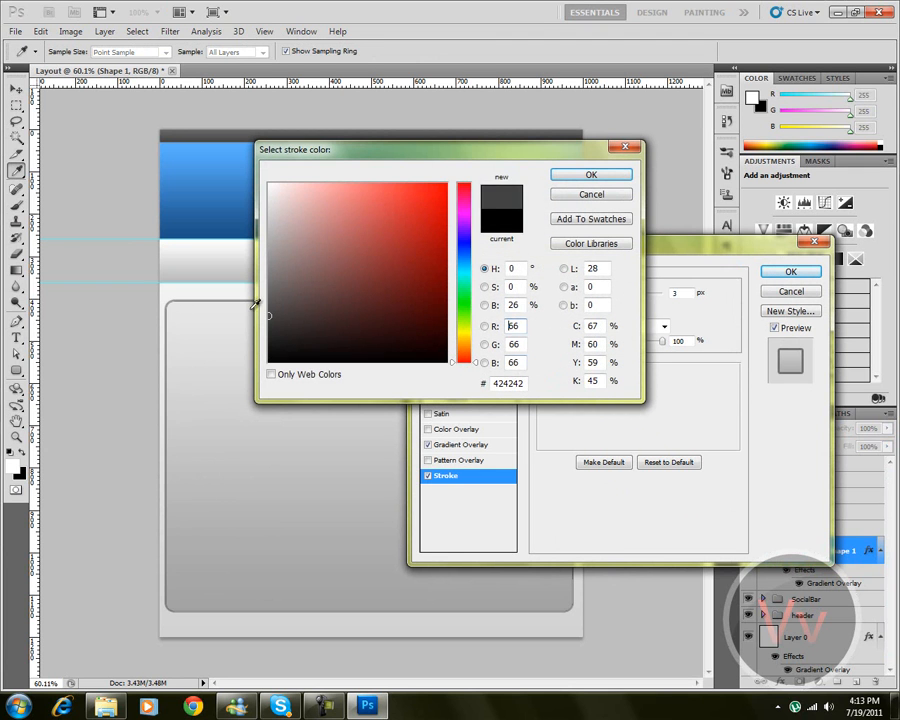
{"action": "left_click", "coordinate": [572, 176]}
{"action": "double_click", "coordinate": [683, 294]}
{"action": "type", "text": "1"}
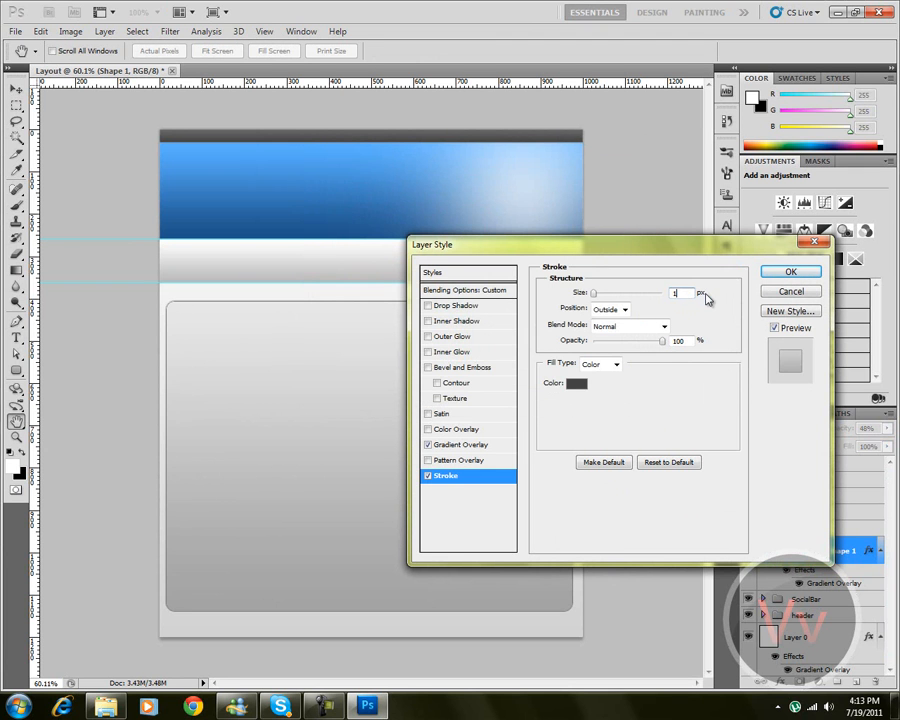
{"action": "left_click", "coordinate": [790, 271]}
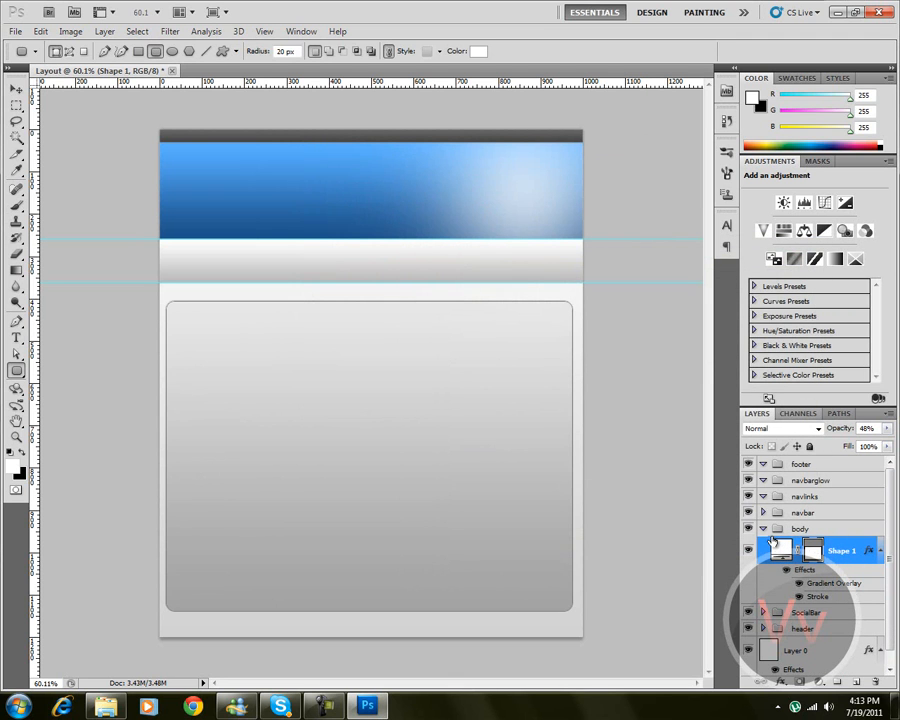
Change the body shape's stroke to 2 px and black, and apply the layer style
{"action": "left_click", "coordinate": [772, 540]}
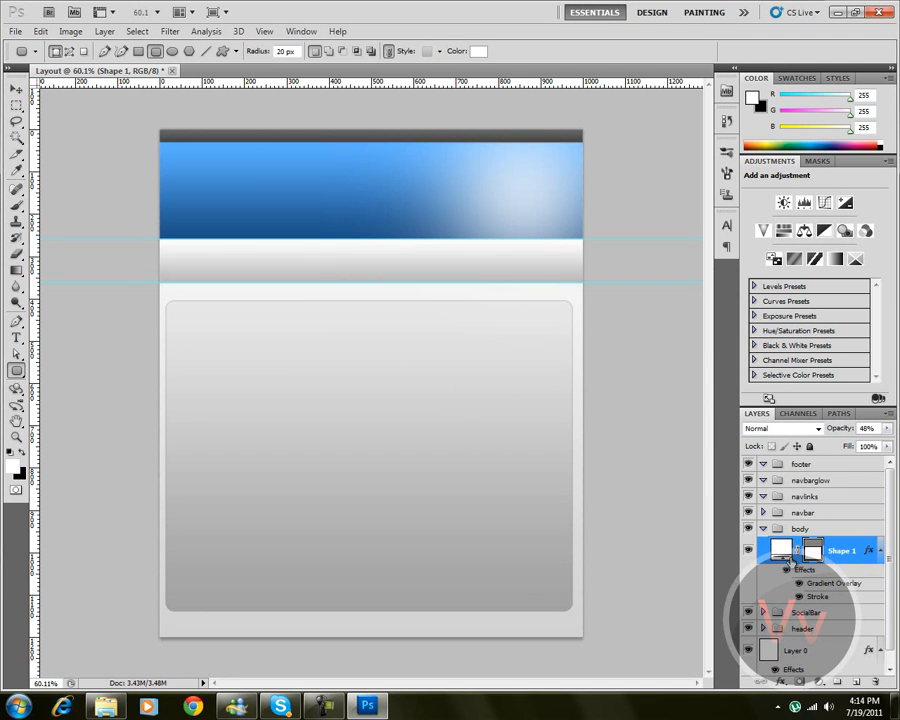
{"action": "double_click", "coordinate": [816, 598]}
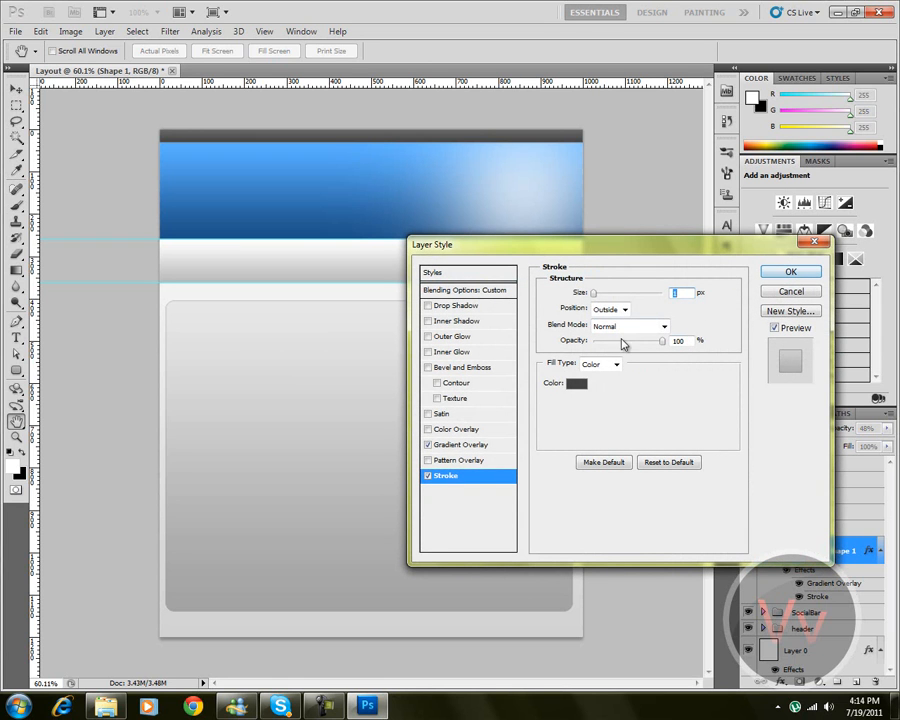
{"action": "type", "text": "2"}
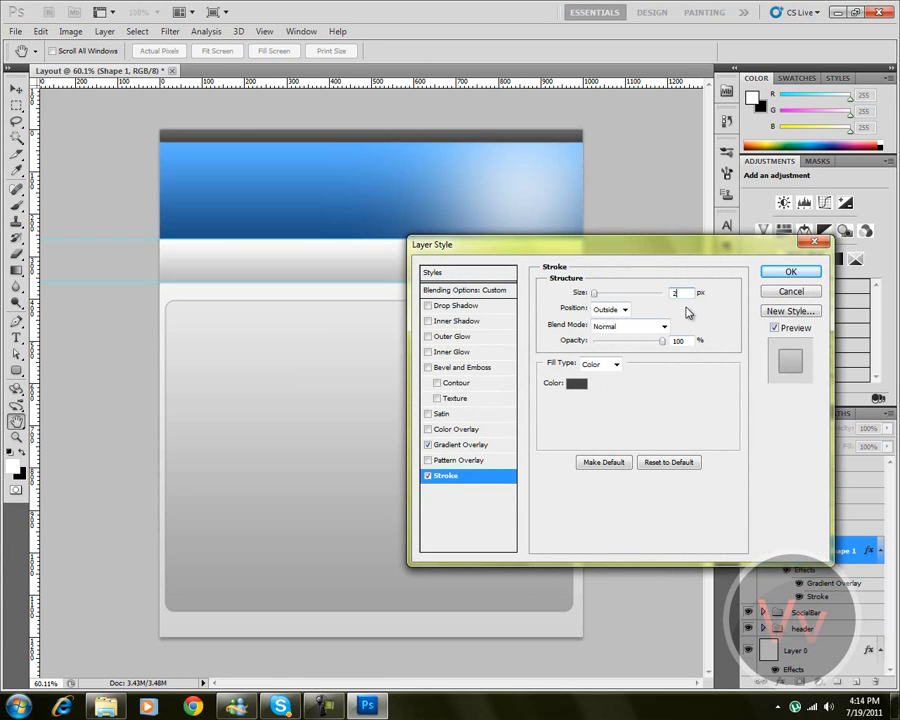
{"action": "left_click", "coordinate": [577, 386]}
{"action": "key", "text": "Return"}
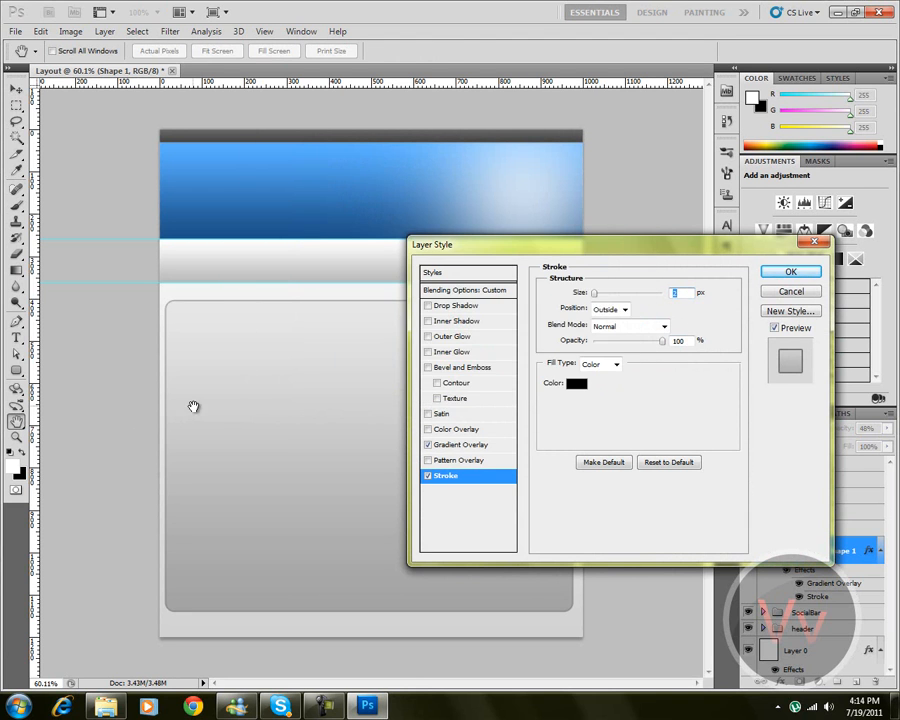
{"action": "key", "text": "Return"}
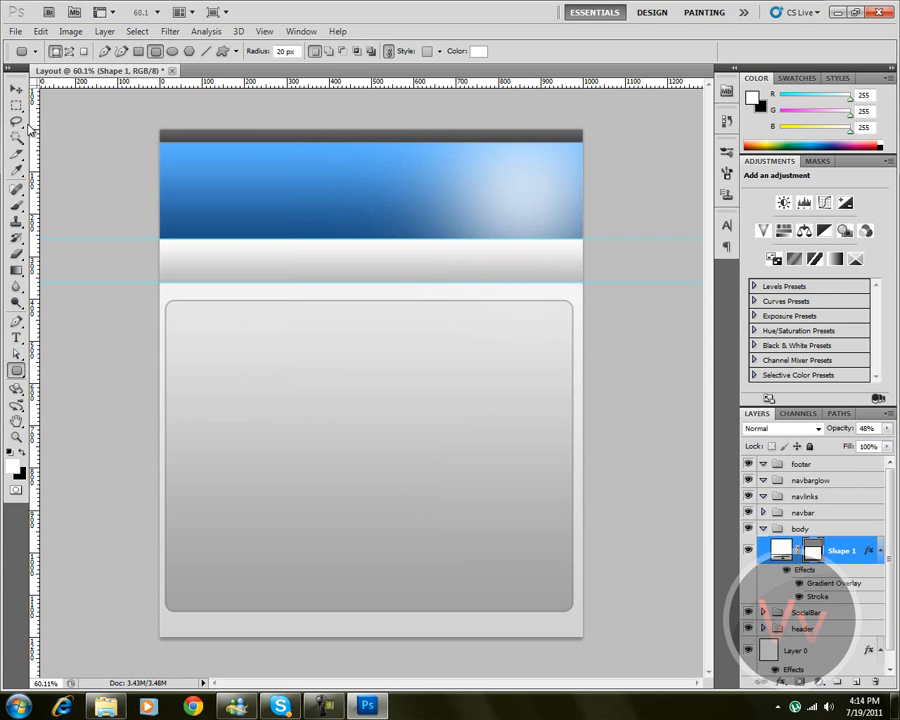
Create a new layer inside the footer group and name it footertray
{"action": "left_click", "coordinate": [770, 464]}
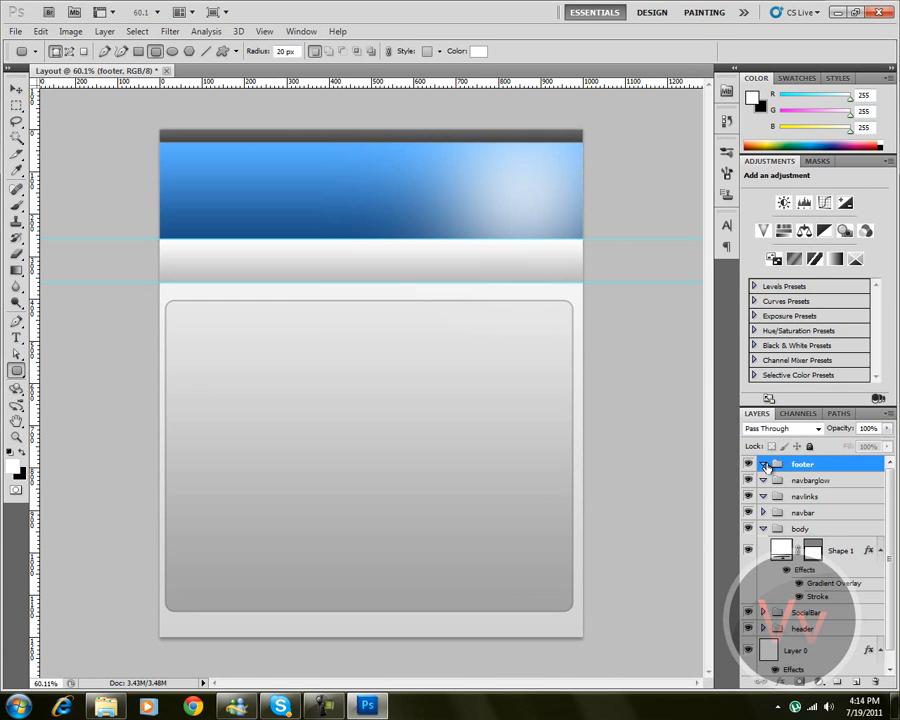
{"action": "key", "text": "ctrl+shift+alt+n"}
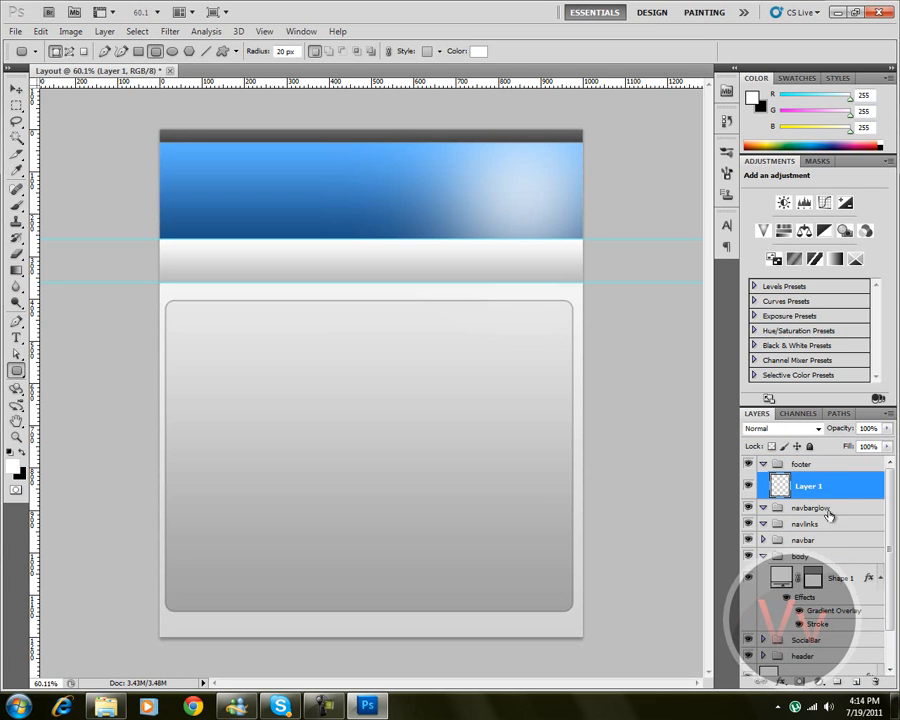
{"action": "double_click", "coordinate": [813, 486]}
{"action": "type", "text": "footertray"}
{"action": "key", "text": "Return"}
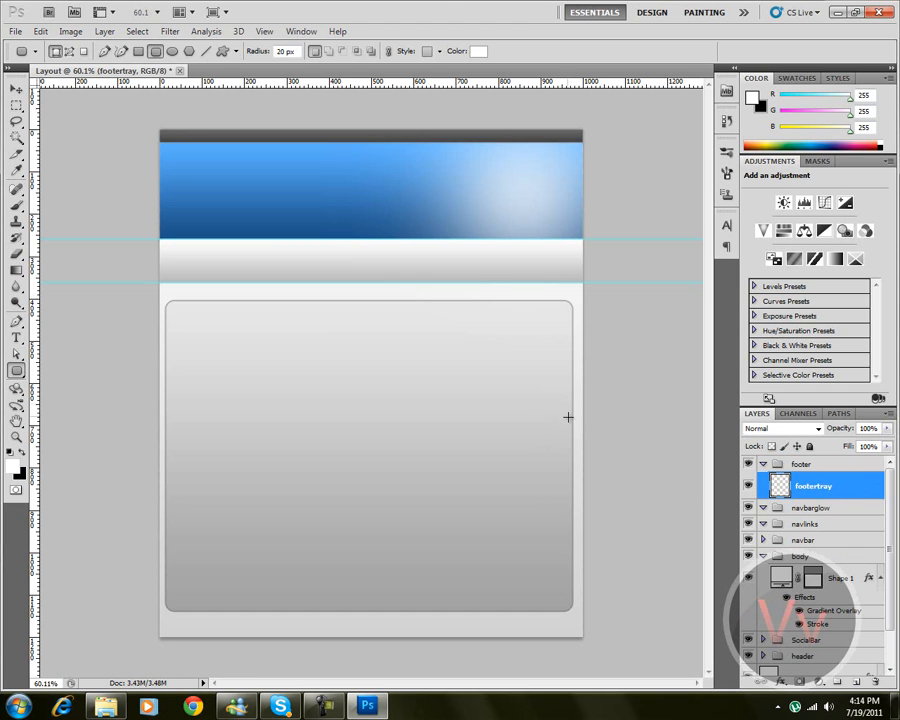
Move the guide from the social bar's upper edge down to the lower edge of the body shape
{"action": "key", "text": "v"}
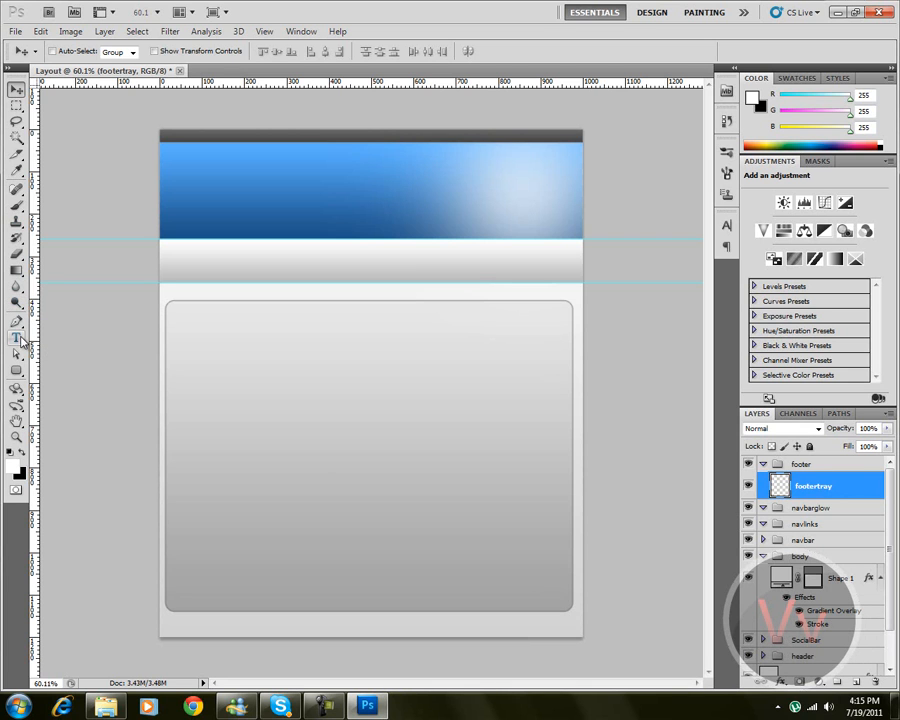
{"action": "left_click_drag", "start_coordinate": [16, 370], "coordinate": [128, 375]}
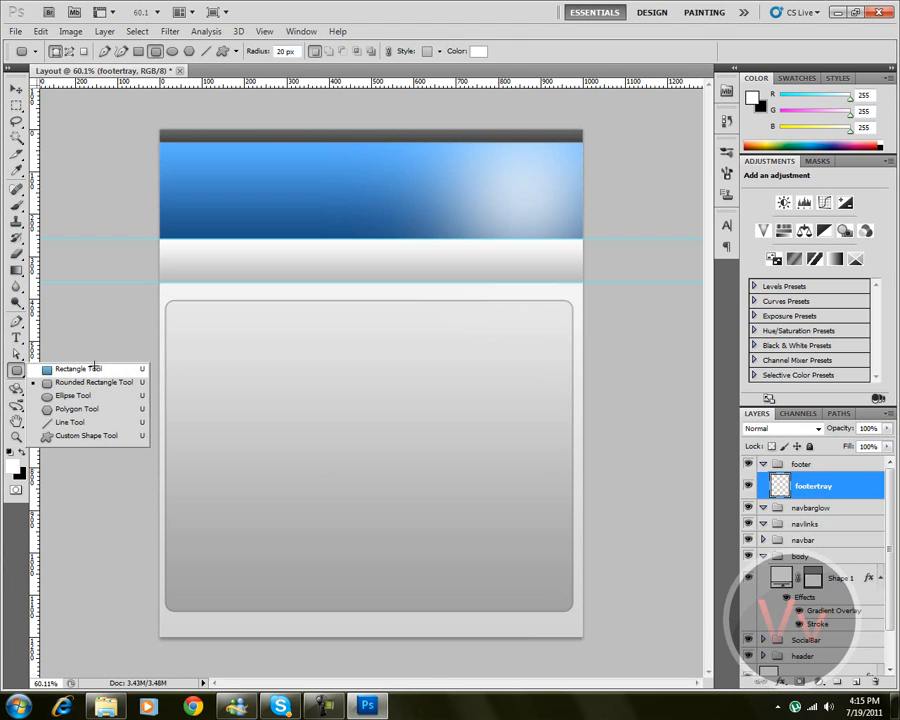
{"action": "left_click", "coordinate": [17, 106]}
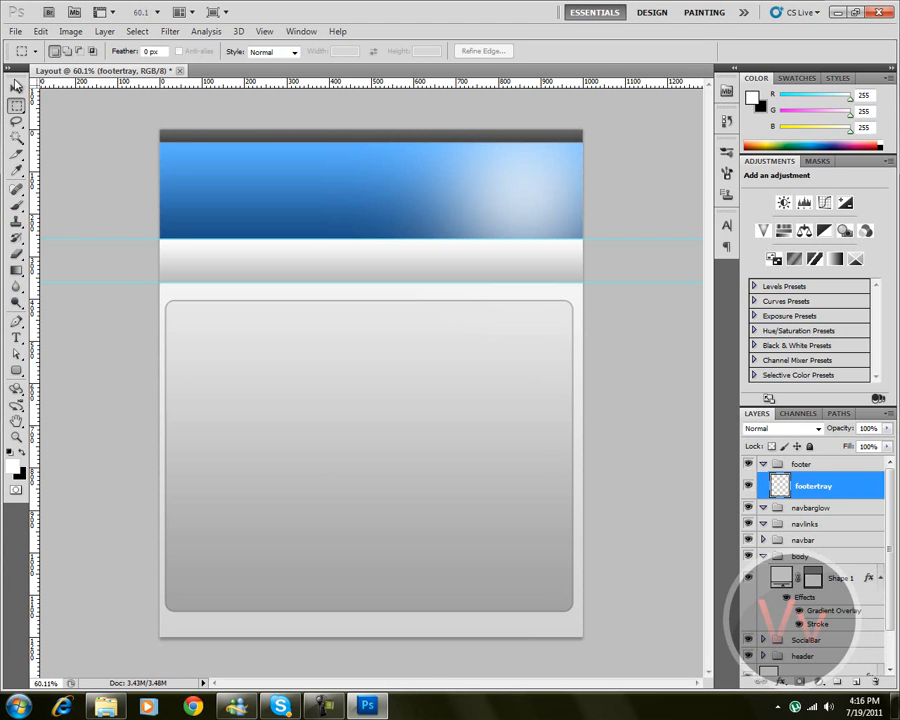
{"action": "left_click", "coordinate": [16, 88]}
{"action": "left_click_drag", "start_coordinate": [110, 240], "coordinate": [233, 610]}
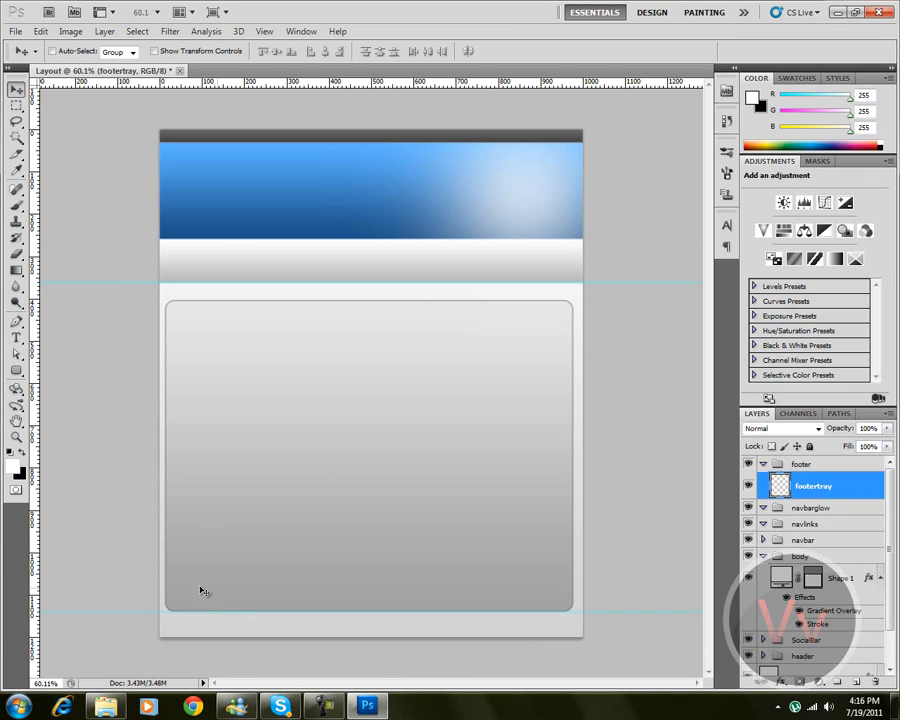
Shift the moved guide just below the body shape's border and move the other guide to the page's lower edge
{"action": "scroll", "coordinate": [40, 617], "scroll_direction": "up", "scroll_amount": 4}
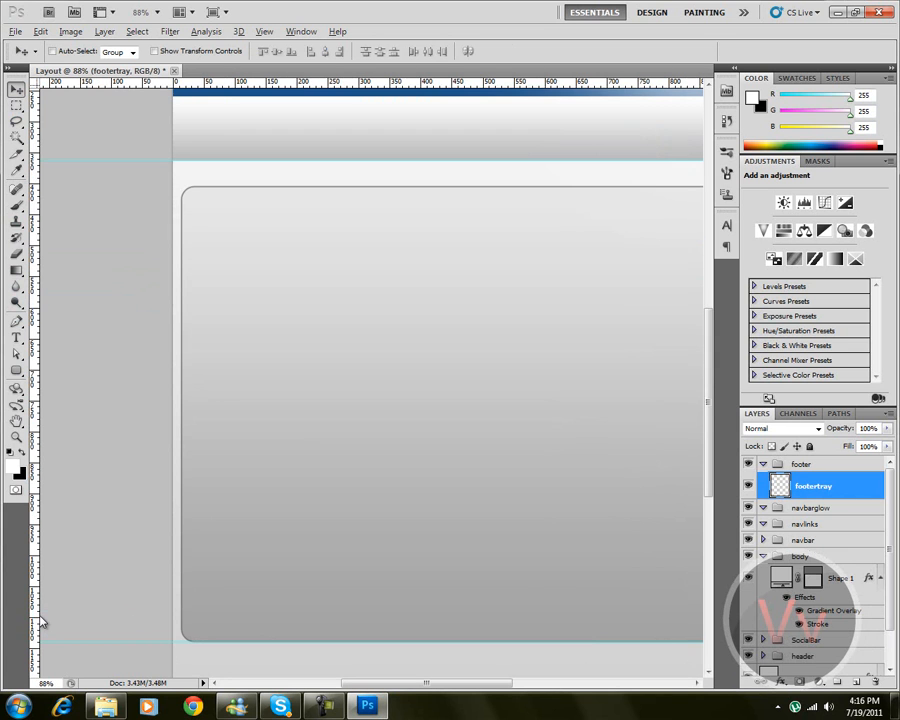
{"action": "scroll", "coordinate": [75, 601], "scroll_direction": "up", "scroll_amount": 5}
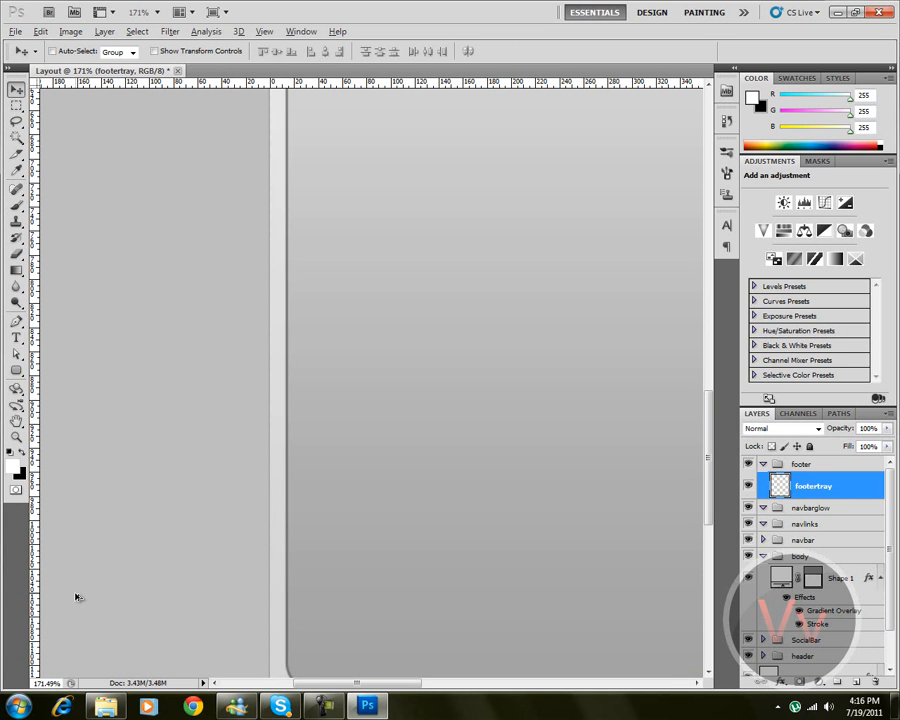
{"action": "left_click_drag", "start_coordinate": [708, 440], "coordinate": [707, 510]}
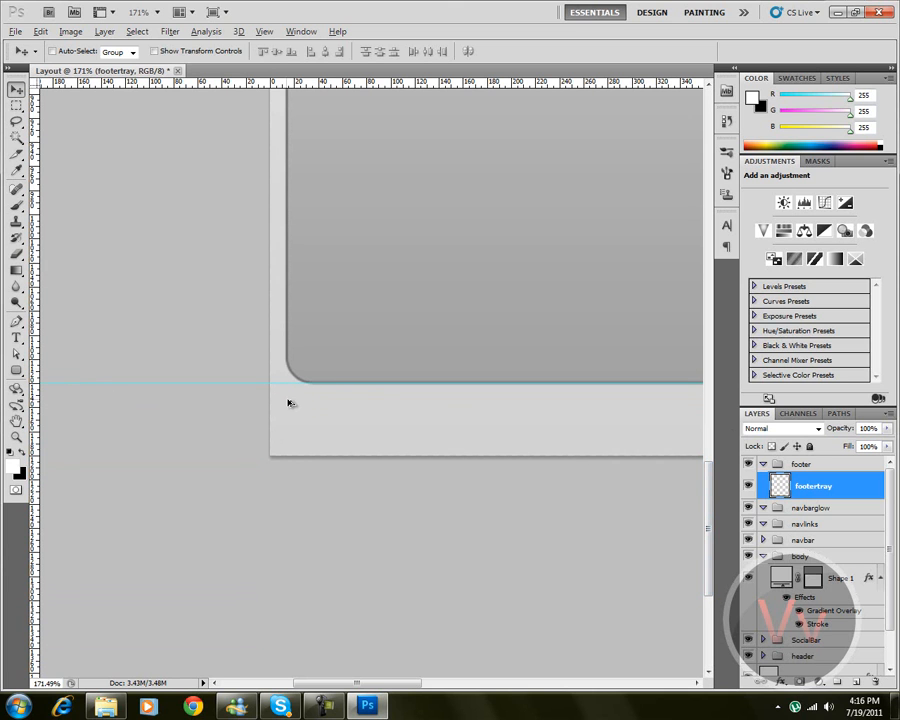
{"action": "left_click_drag", "start_coordinate": [344, 382], "coordinate": [344, 385]}
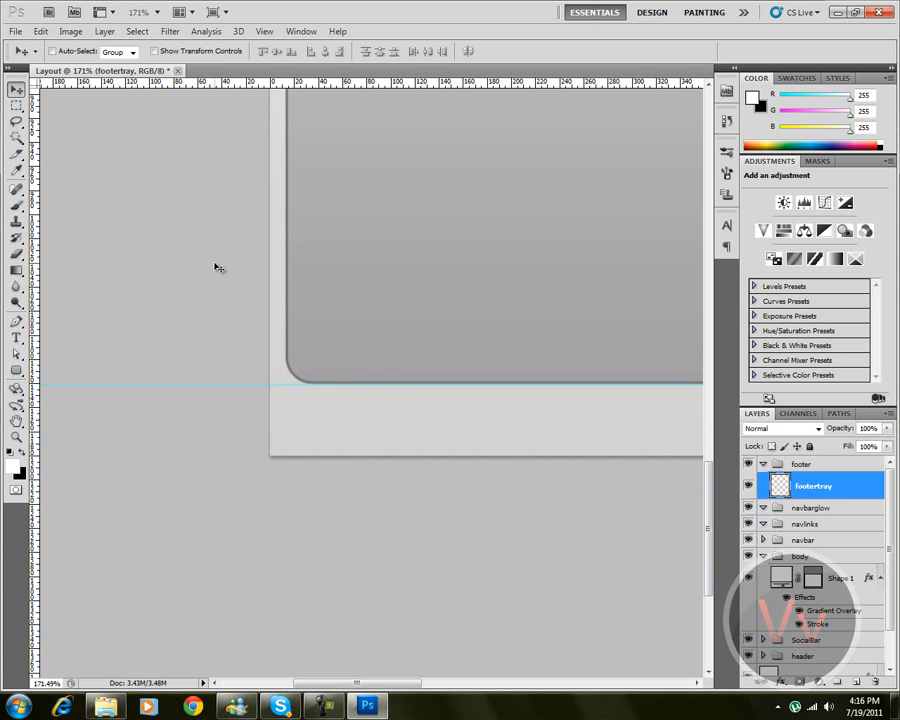
{"action": "scroll", "coordinate": [337, 327], "scroll_direction": "down", "scroll_amount": 5}
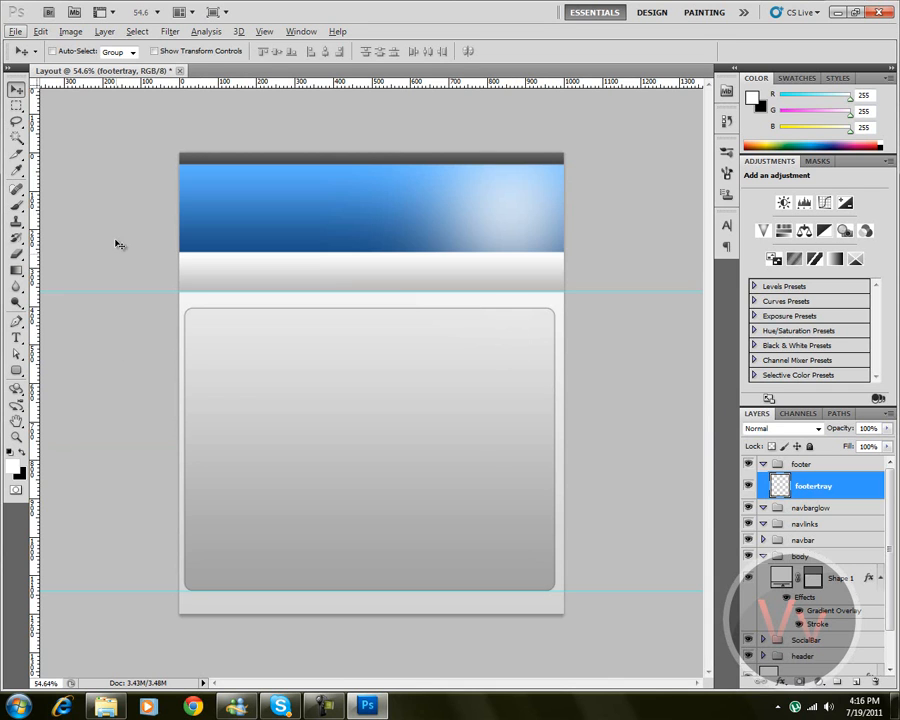
{"action": "left_click_drag", "start_coordinate": [104, 290], "coordinate": [169, 612]}
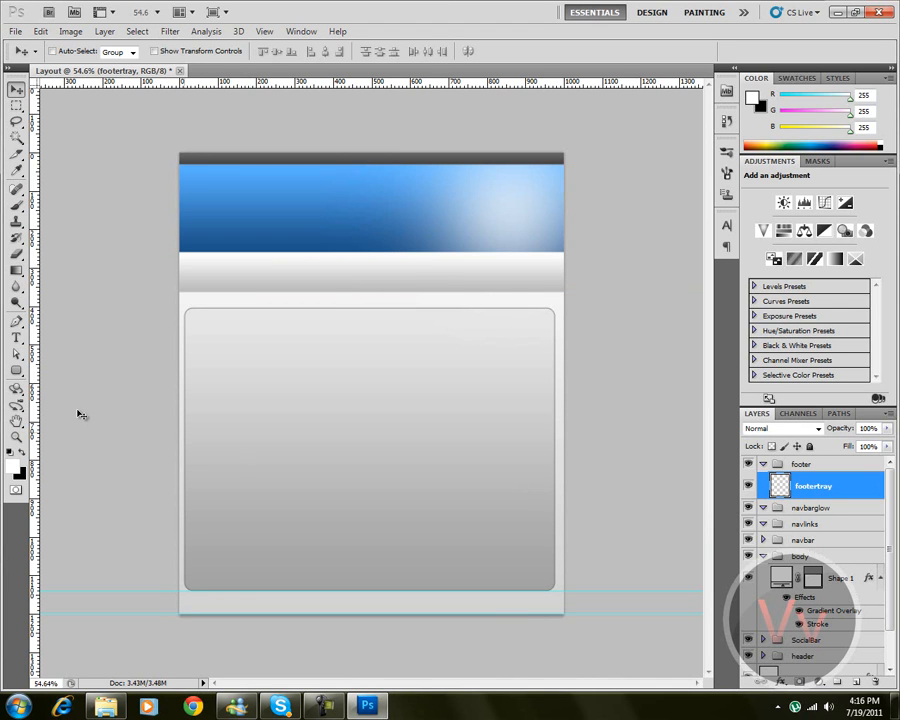
Set the foreground colour to dark grey, RGB 64, 64, 64
{"action": "left_click", "coordinate": [12, 460]}
{"action": "left_click_drag", "start_coordinate": [355, 322], "coordinate": [213, 296]}
{"action": "left_click", "coordinate": [295, 245]}
{"action": "left_click_drag", "start_coordinate": [327, 266], "coordinate": [253, 343]}
{"action": "key", "text": "Return"}
Try filling the entire footertray layer with the dark grey foreground colour, and undo the fill
{"action": "key", "text": "v"}
{"action": "key", "text": "alt+BackSpace"}
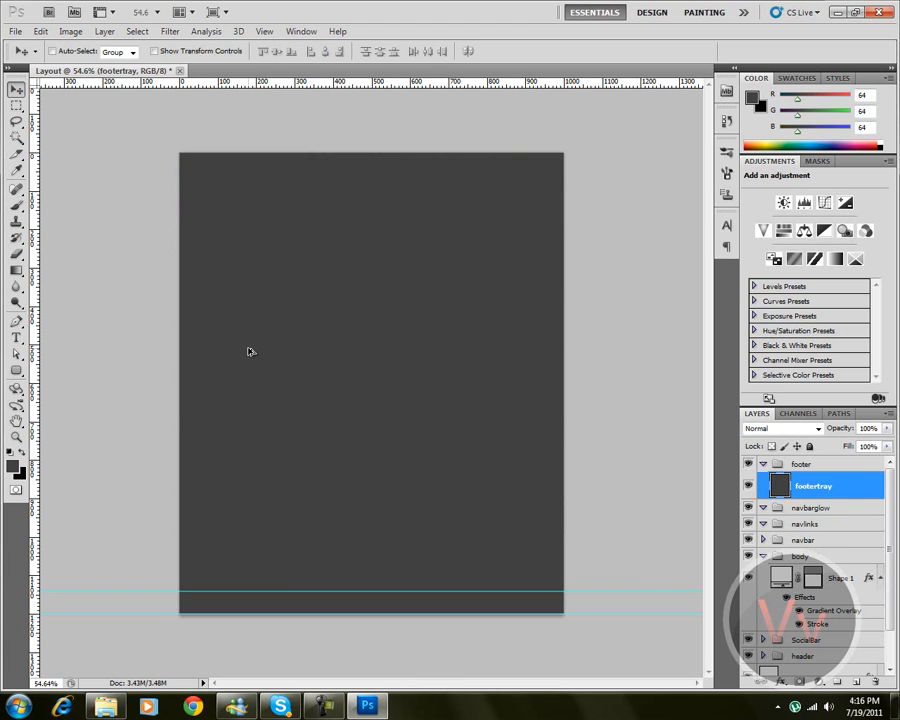
{"action": "key", "text": "ctrl+z"}
Fill the strip between the two guides at the page's lower edge with dark grey on the footertray layer, and deselect
{"action": "key", "text": "m"}
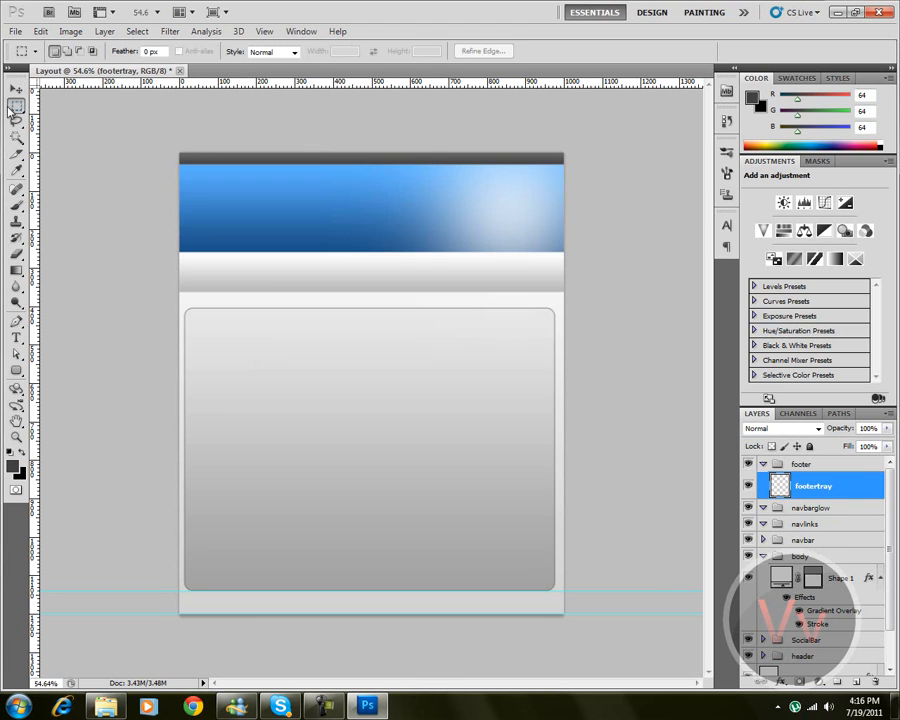
{"action": "left_click_drag", "start_coordinate": [377, 631], "coordinate": [578, 616]}
{"action": "key", "text": "alt+BackSpace"}
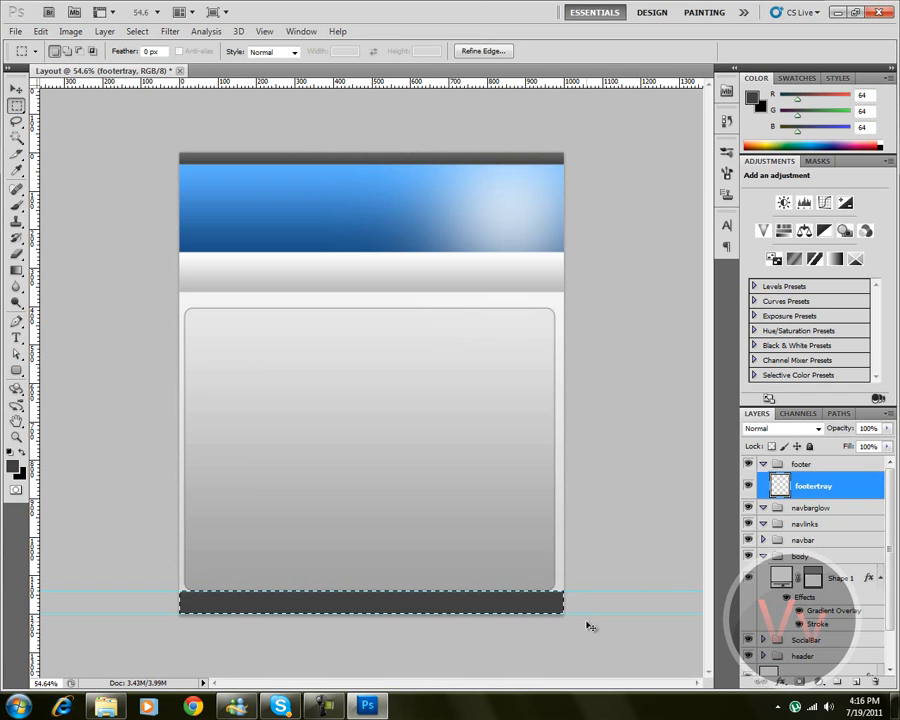
{"action": "key", "text": "ctrl+d"}
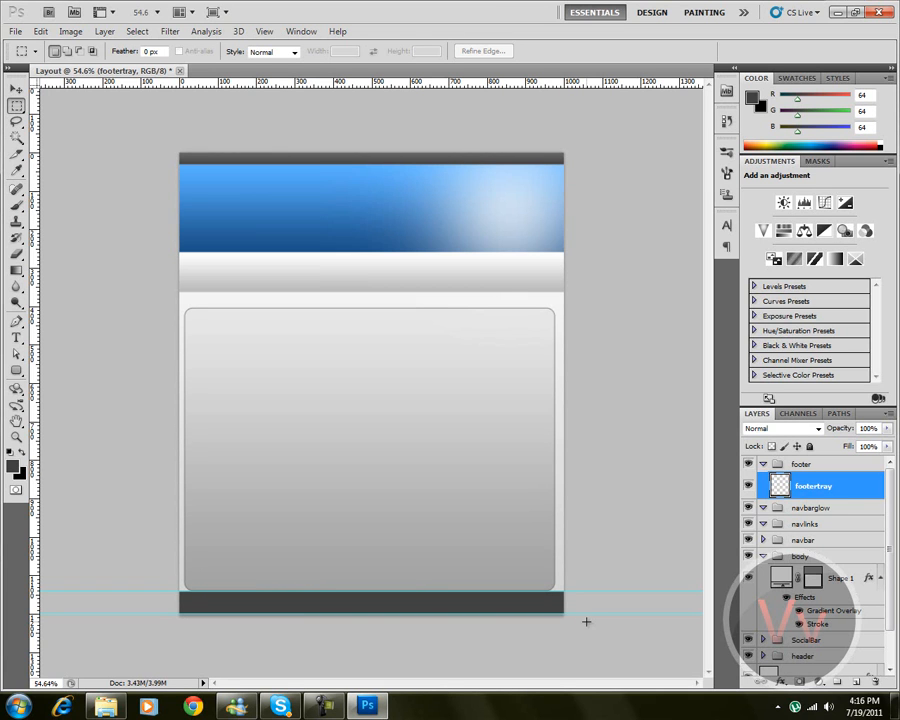
Hide the guides and the rulers
{"action": "left_click", "coordinate": [112, 12]}
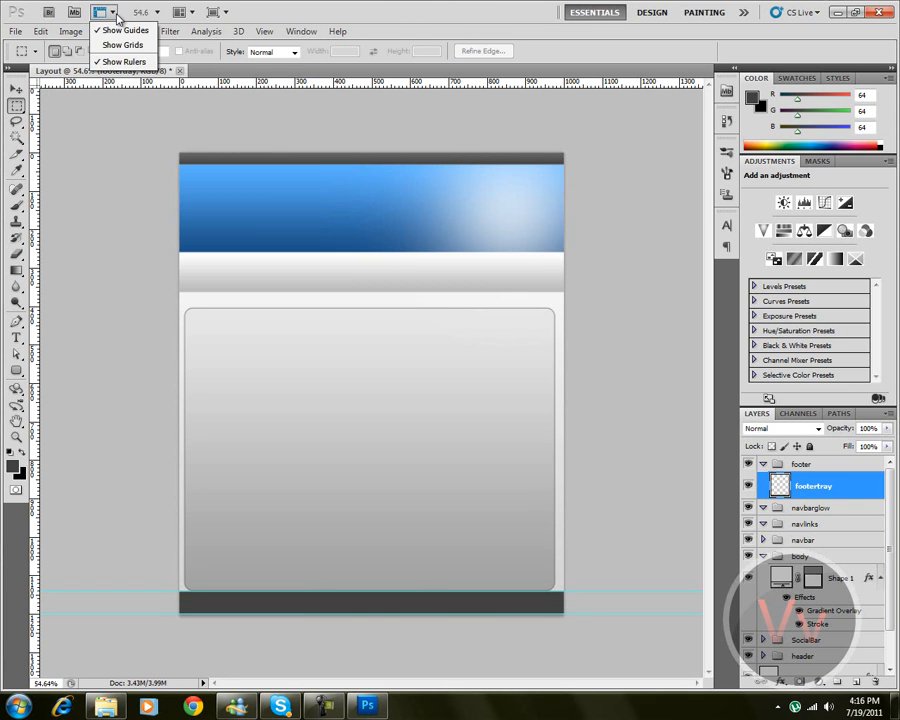
{"action": "left_click", "coordinate": [110, 30]}
{"action": "left_click", "coordinate": [104, 12]}
{"action": "left_click", "coordinate": [138, 63]}
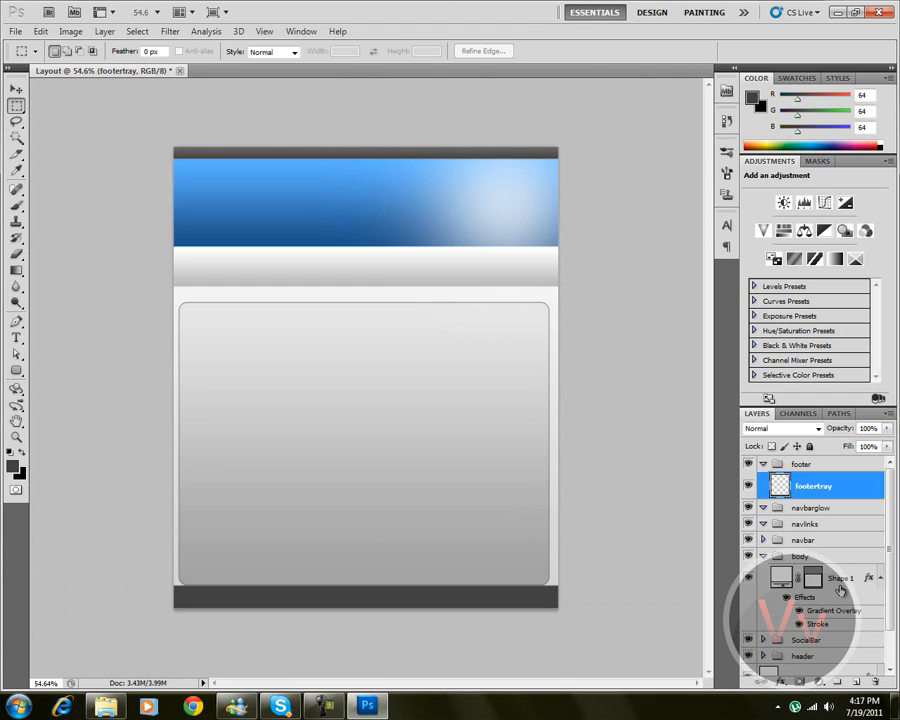
Nudge the rounded body shape upward to leave an even gap between the social bar and the footer
{"action": "left_click", "coordinate": [812, 577]}
{"action": "left_click", "coordinate": [17, 89]}
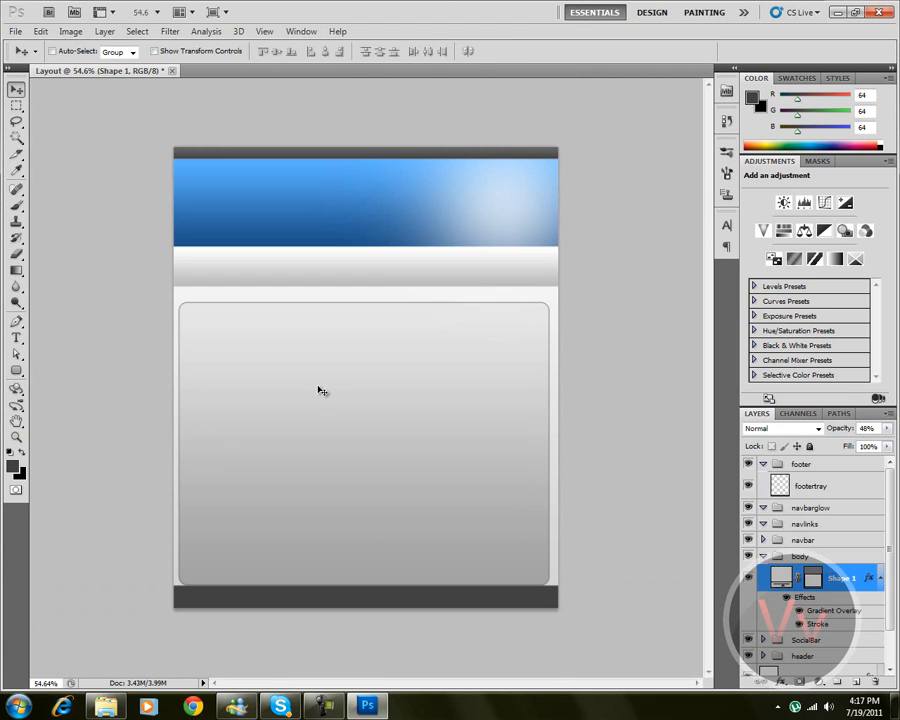
{"action": "key", "text": "Up"}
{"action": "key", "text": "Up"}
{"action": "key", "text": "Up"}
{"action": "key", "text": "Up"}
{"action": "key", "text": "Up"}
{"action": "key", "text": "Up"}
{"action": "key", "text": "Up"}
{"action": "key", "text": "Up"}
{"action": "key", "text": "Up"}
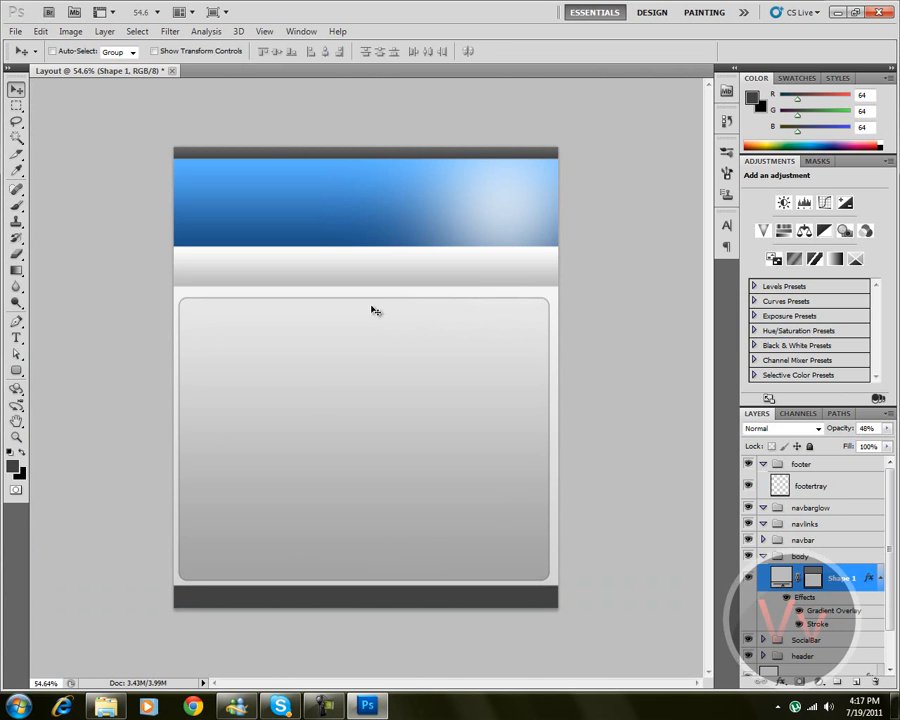
Switch to the desktop and open the Index page in the html subfolder of the Website1 folder
{"action": "left_click", "coordinate": [840, 13]}
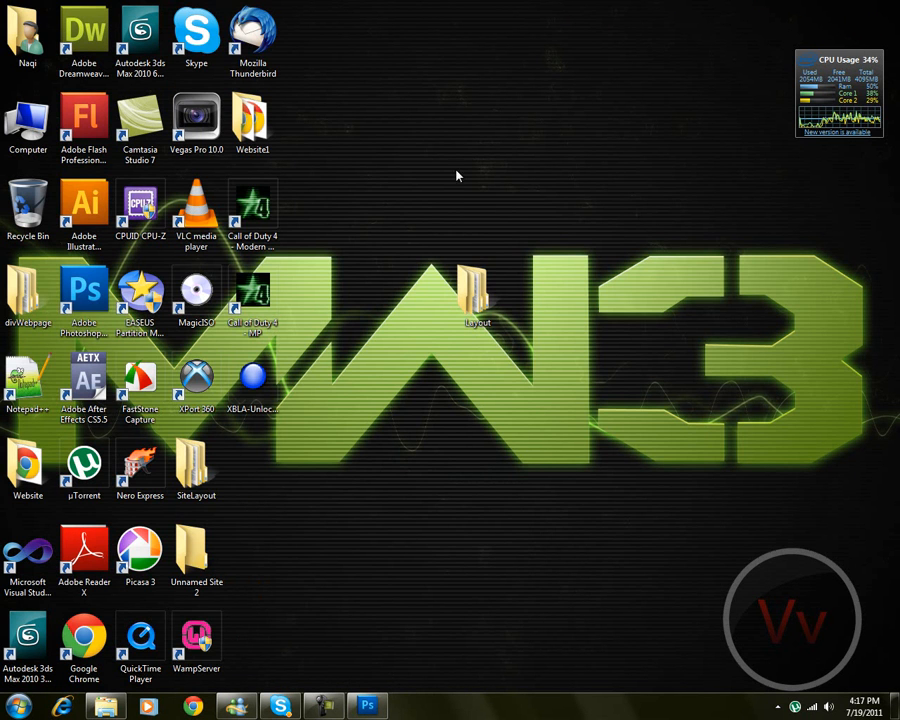
{"action": "double_click", "coordinate": [250, 120]}
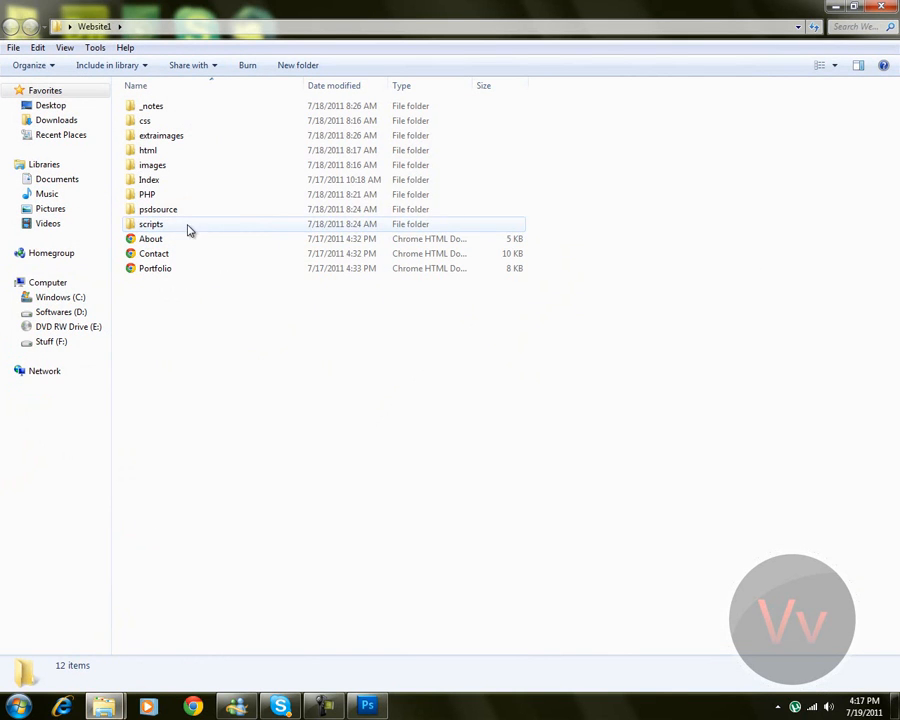
{"action": "double_click", "coordinate": [199, 152]}
{"action": "double_click", "coordinate": [182, 122]}
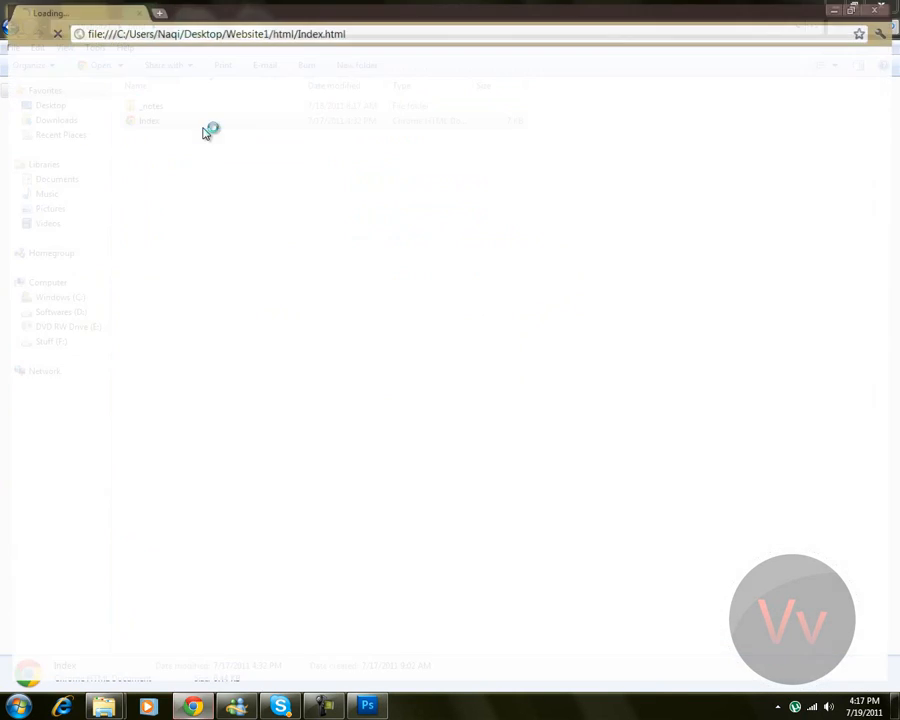
Examine the reference home page from its header to its footer, close its folder, and return to Photoshop
{"action": "scroll", "coordinate": [437, 345], "scroll_direction": "down", "scroll_amount": 3}
{"action": "scroll", "coordinate": [440, 347], "scroll_direction": "up", "scroll_amount": 3}
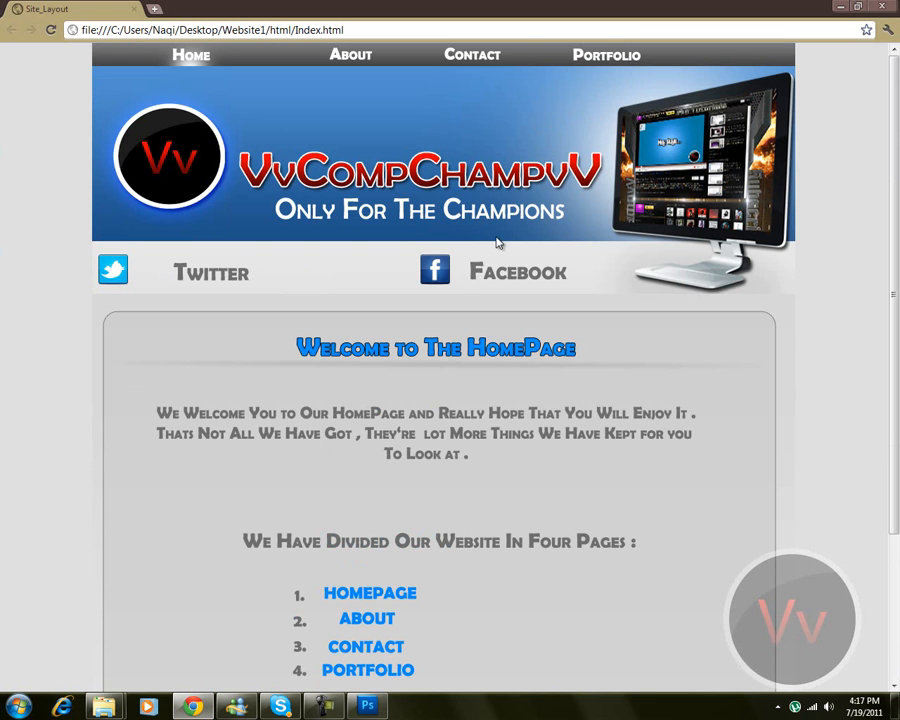
{"action": "left_click_drag", "start_coordinate": [330, 350], "coordinate": [589, 402]}
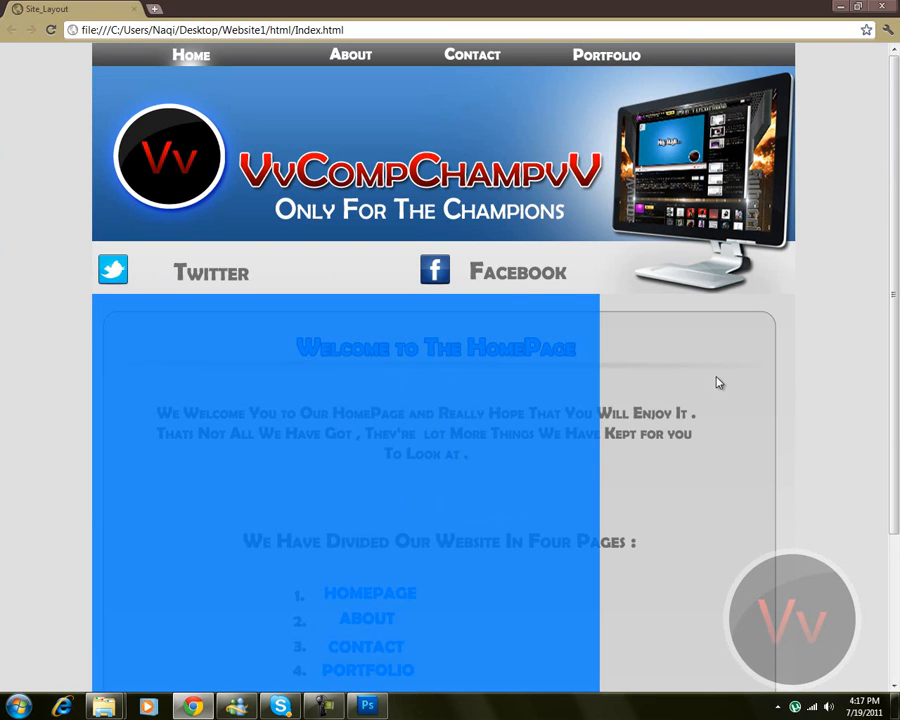
{"action": "scroll", "coordinate": [717, 382], "scroll_direction": "down", "scroll_amount": 2}
{"action": "left_click", "coordinate": [809, 356]}
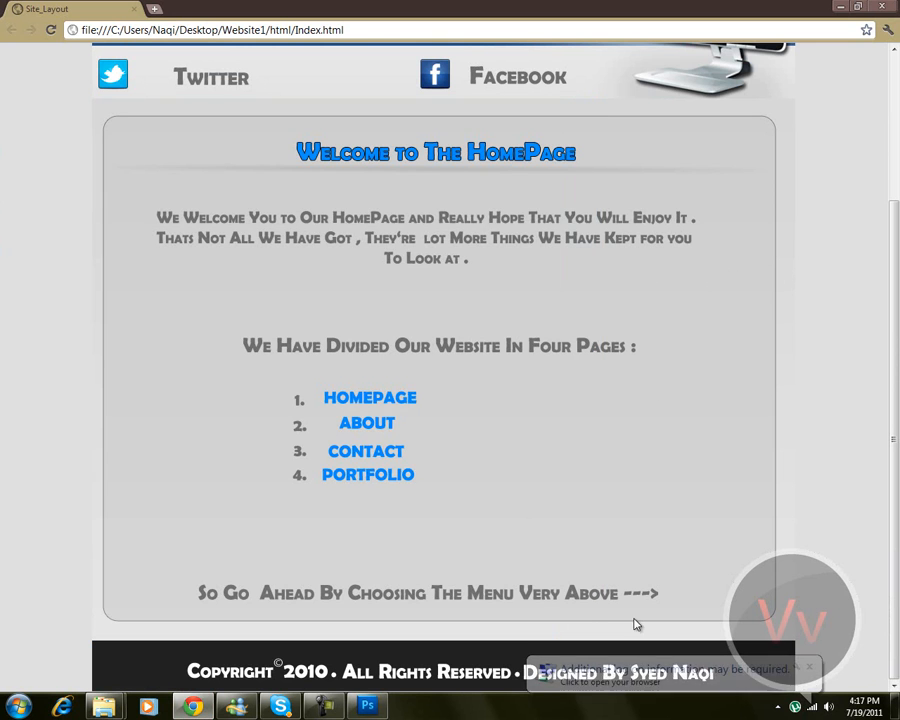
{"action": "scroll", "coordinate": [180, 268], "scroll_direction": "up", "scroll_amount": 2}
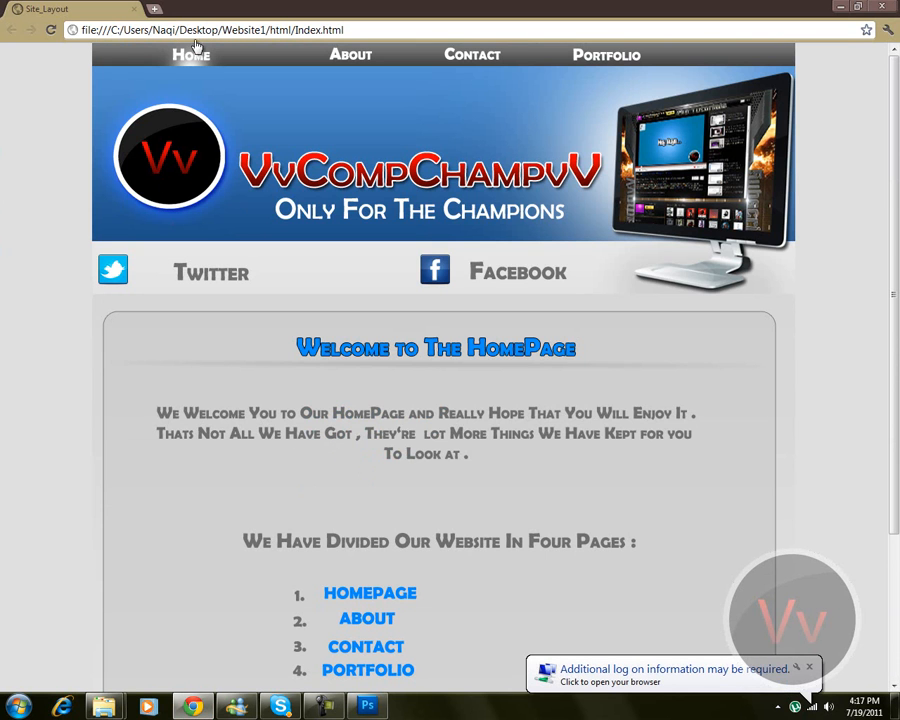
{"action": "key", "text": "alt+Tab"}
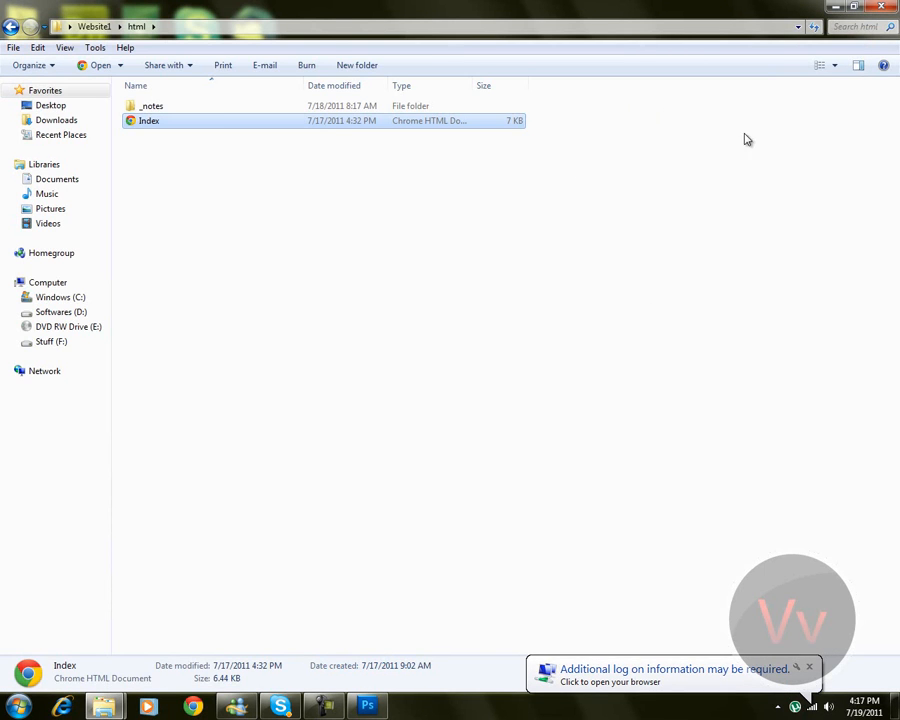
{"action": "left_click", "coordinate": [880, 6]}
{"action": "left_click", "coordinate": [367, 705]}
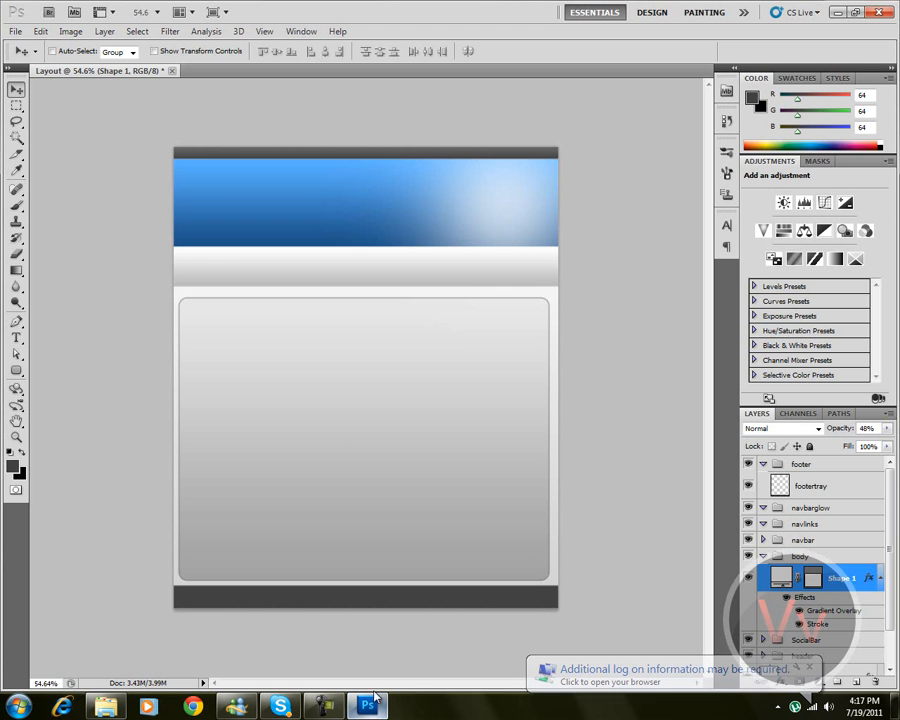
Place the Wm logo image from the personal user folder into the layout
{"action": "left_click", "coordinate": [15, 31]}
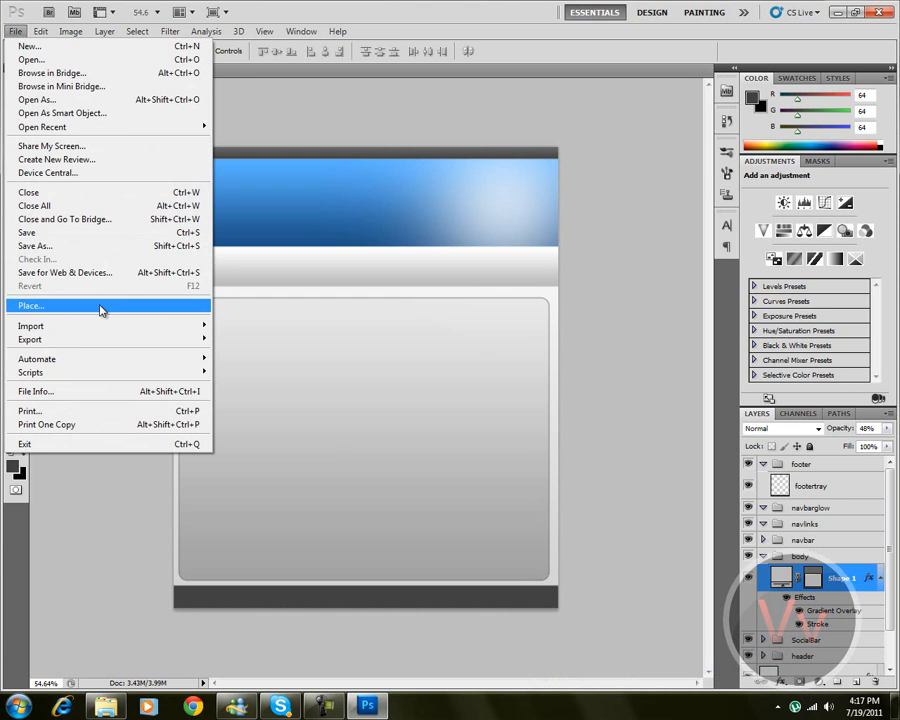
{"action": "left_click", "coordinate": [101, 311]}
{"action": "left_click", "coordinate": [282, 190]}
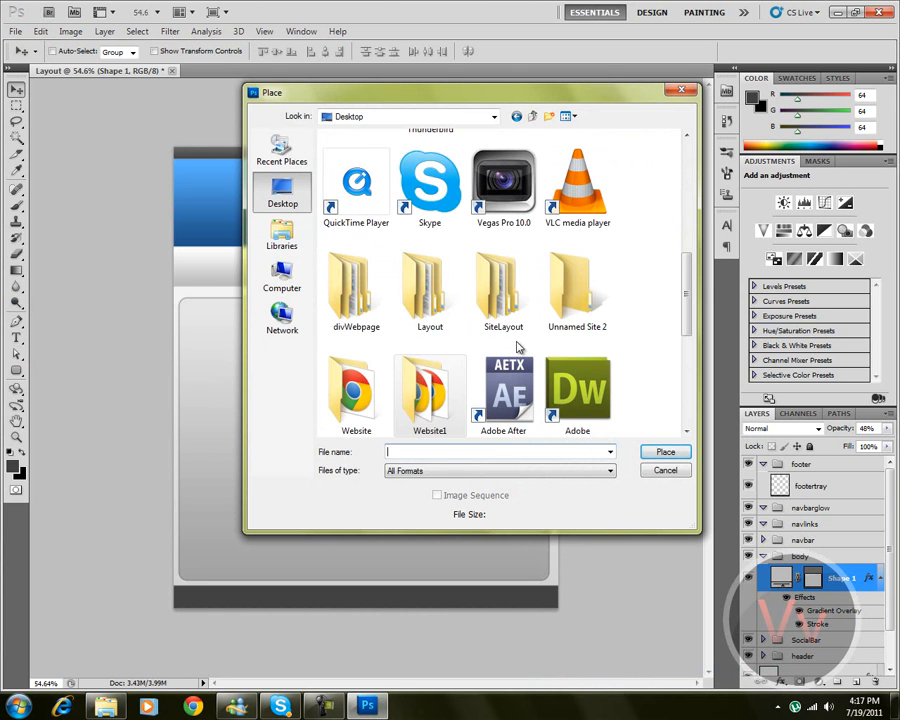
{"action": "scroll", "coordinate": [505, 195], "scroll_direction": "up", "scroll_amount": 4}
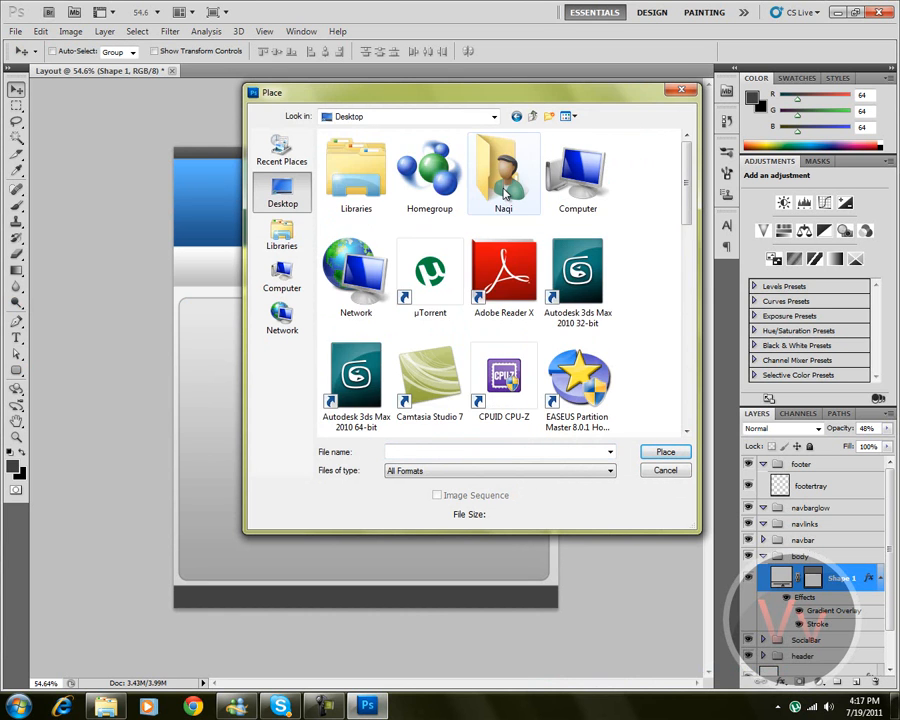
{"action": "double_click", "coordinate": [505, 195]}
{"action": "double_click", "coordinate": [451, 298]}
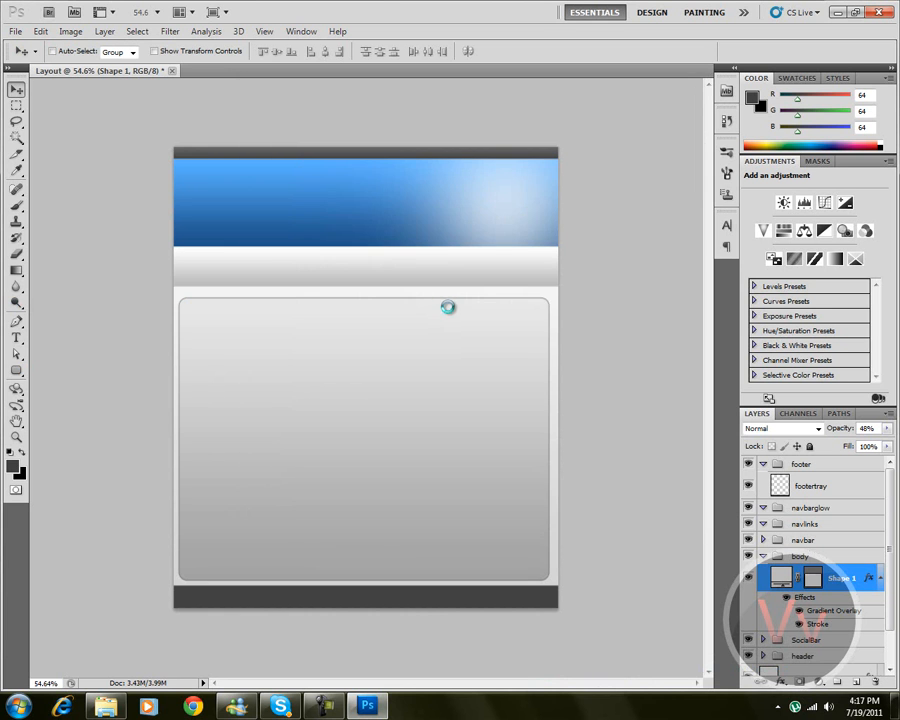
Scale the round Wm logo down to fit inside the blue header, position it at the header's left end, and commit it
{"action": "left_click_drag", "start_coordinate": [251, 237], "coordinate": [412, 430]}
{"action": "left_click_drag", "start_coordinate": [462, 458], "coordinate": [226, 185]}
{"action": "left_click_drag", "start_coordinate": [268, 244], "coordinate": [250, 212]}
{"action": "left_click", "coordinate": [705, 51]}
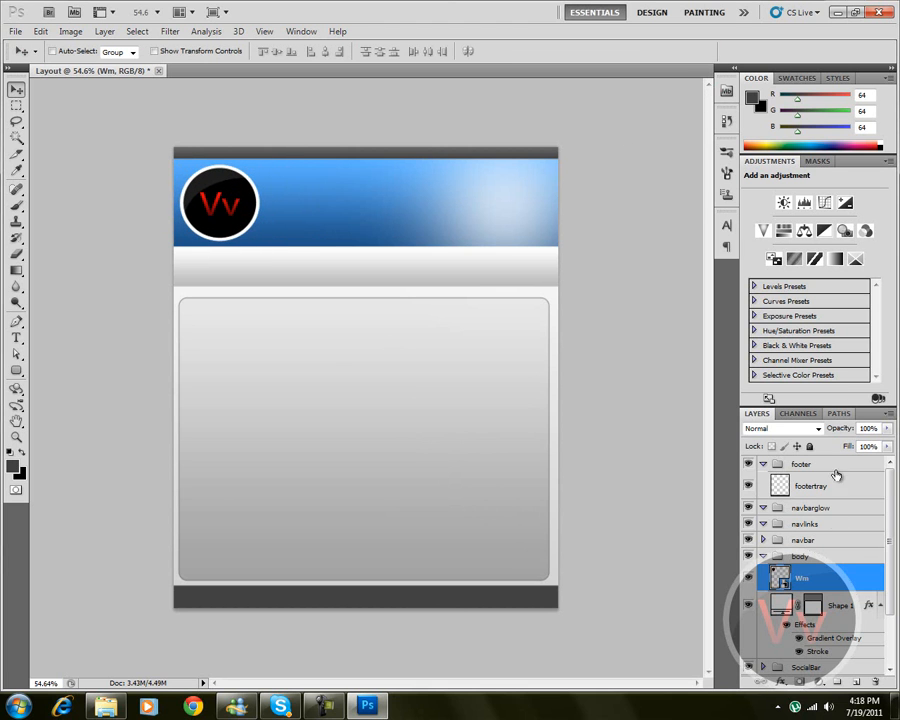
Add an Outer Glow to the Wm logo layer with a golden-yellow colour and a size of 43 px
{"action": "double_click", "coordinate": [848, 573]}
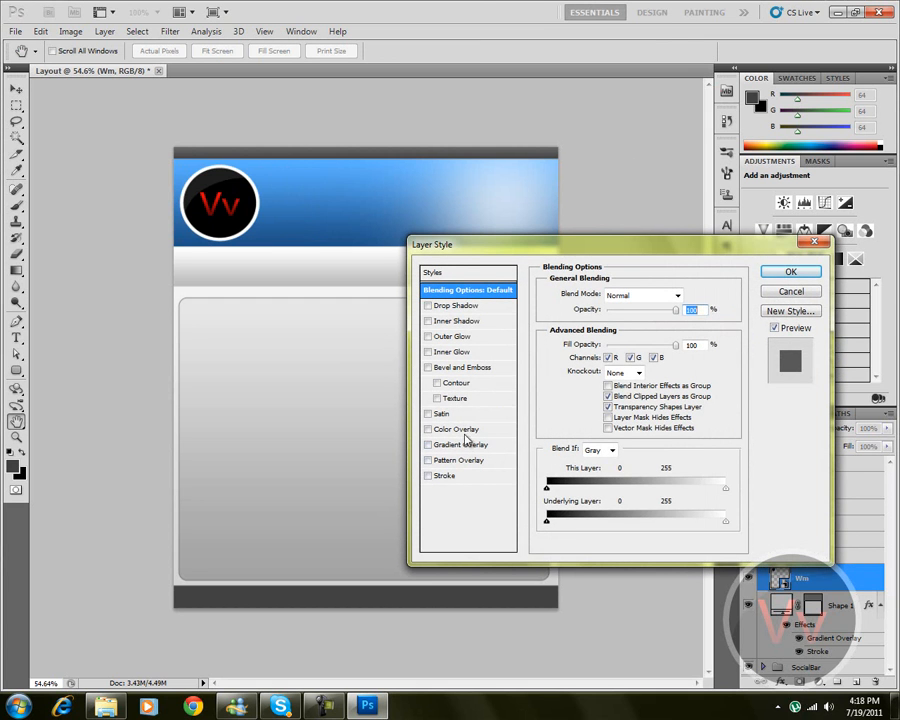
{"action": "left_click", "coordinate": [456, 337]}
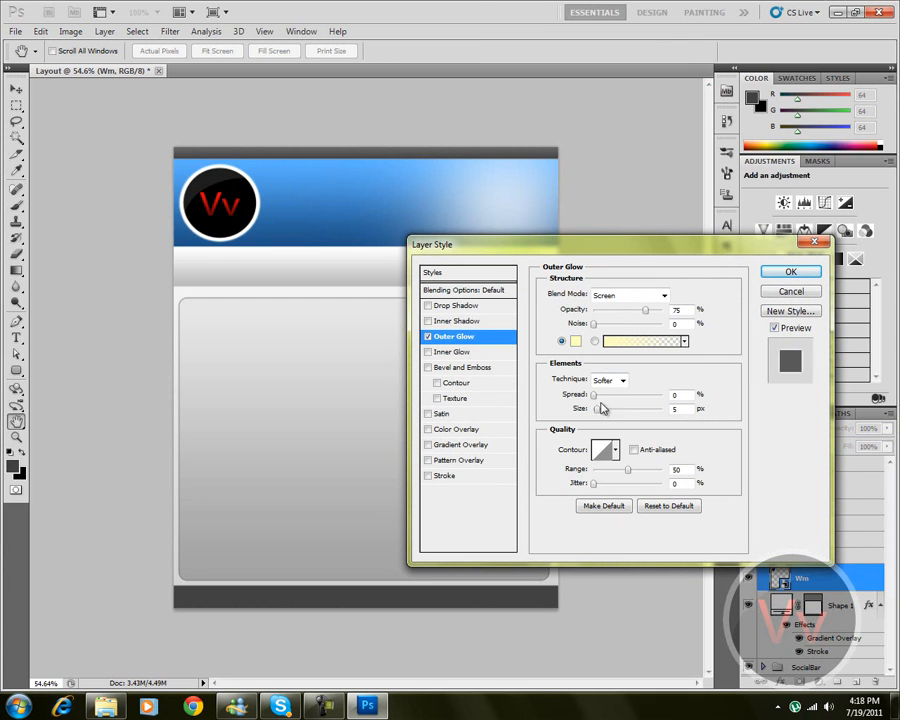
{"action": "left_click", "coordinate": [575, 341]}
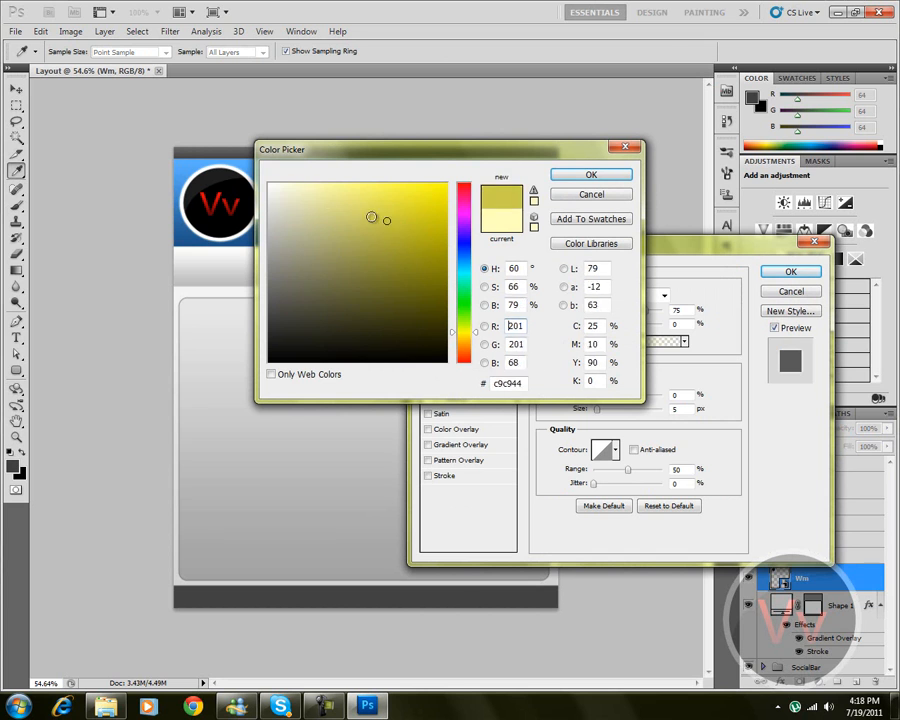
{"action": "left_click_drag", "start_coordinate": [409, 224], "coordinate": [253, 177]}
{"action": "mouse_move", "coordinate": [322, 204]}
{"action": "left_mouse_down"}
{"action": "mouse_move", "coordinate": [333, 137]}
{"action": "mouse_move", "coordinate": [355, 203]}
{"action": "left_mouse_up"}
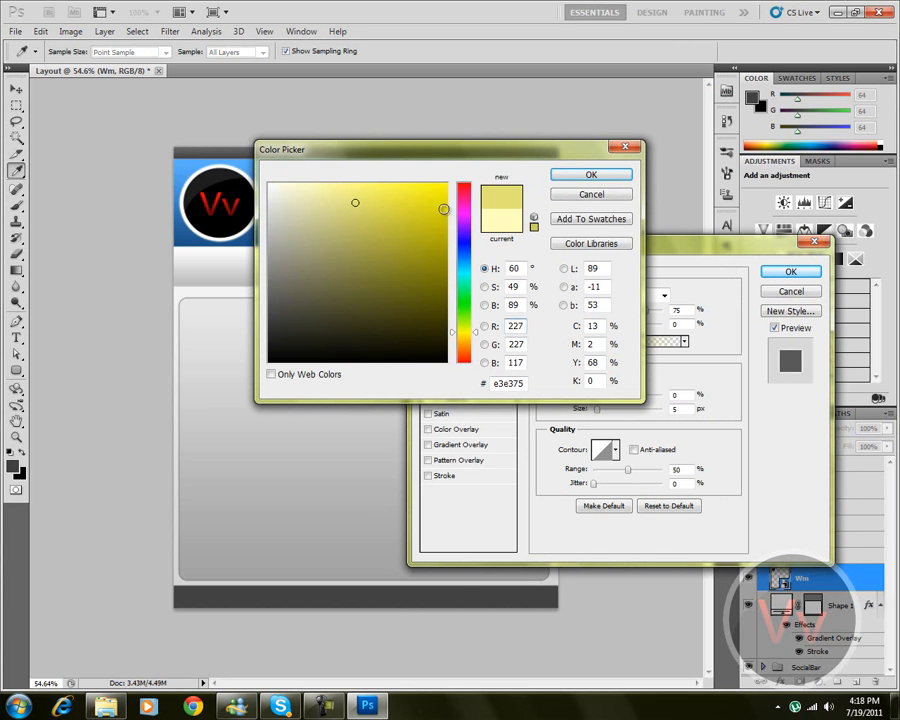
{"action": "left_click_drag", "start_coordinate": [468, 333], "coordinate": [470, 336]}
{"action": "left_click_drag", "start_coordinate": [406, 190], "coordinate": [496, 158]}
{"action": "left_click", "coordinate": [591, 174]}
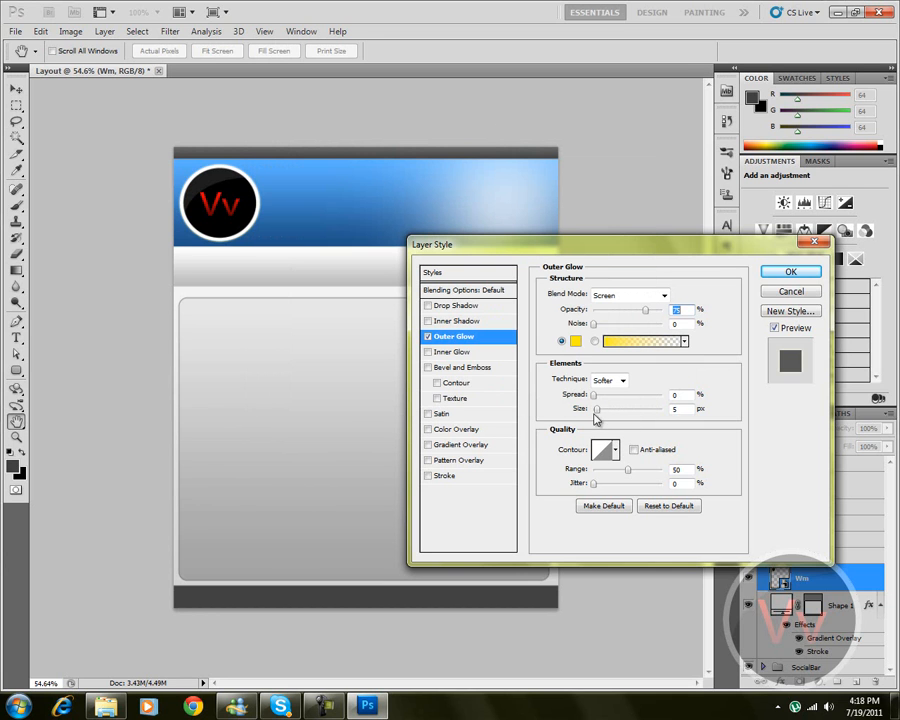
{"action": "left_click_drag", "start_coordinate": [598, 410], "coordinate": [608, 414]}
{"action": "left_click_drag", "start_coordinate": [609, 410], "coordinate": [611, 410]}
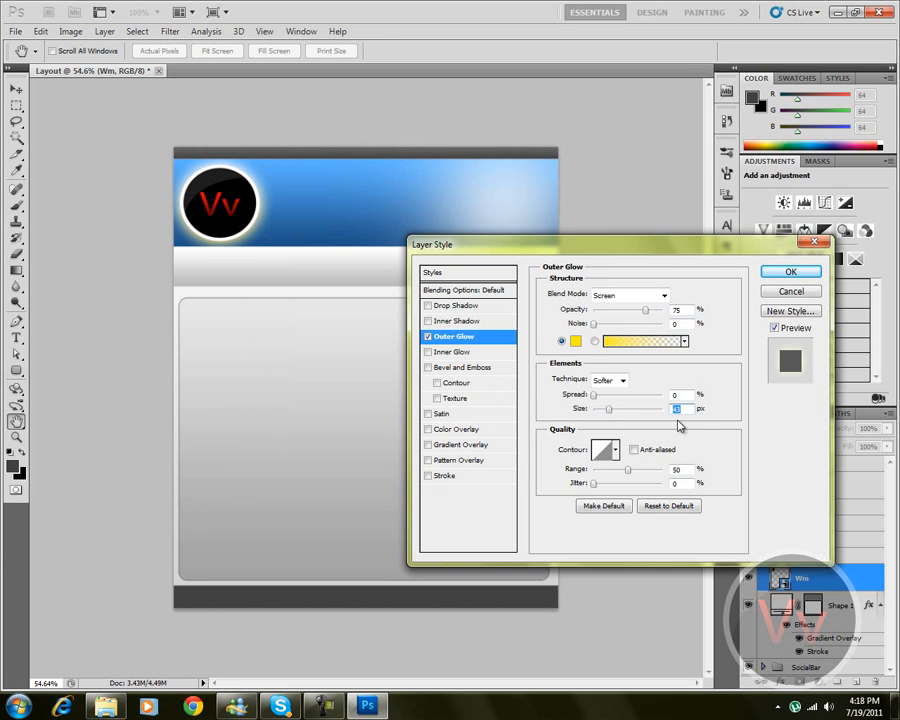
Set the Wm logo's outer glow to a size of 45 px and the colour white (ffffff)
{"action": "type", "text": "45"}
{"action": "left_click", "coordinate": [576, 341]}
{"action": "left_click_drag", "start_coordinate": [350, 208], "coordinate": [298, 102]}
{"action": "left_click_drag", "start_coordinate": [298, 222], "coordinate": [142, 6]}
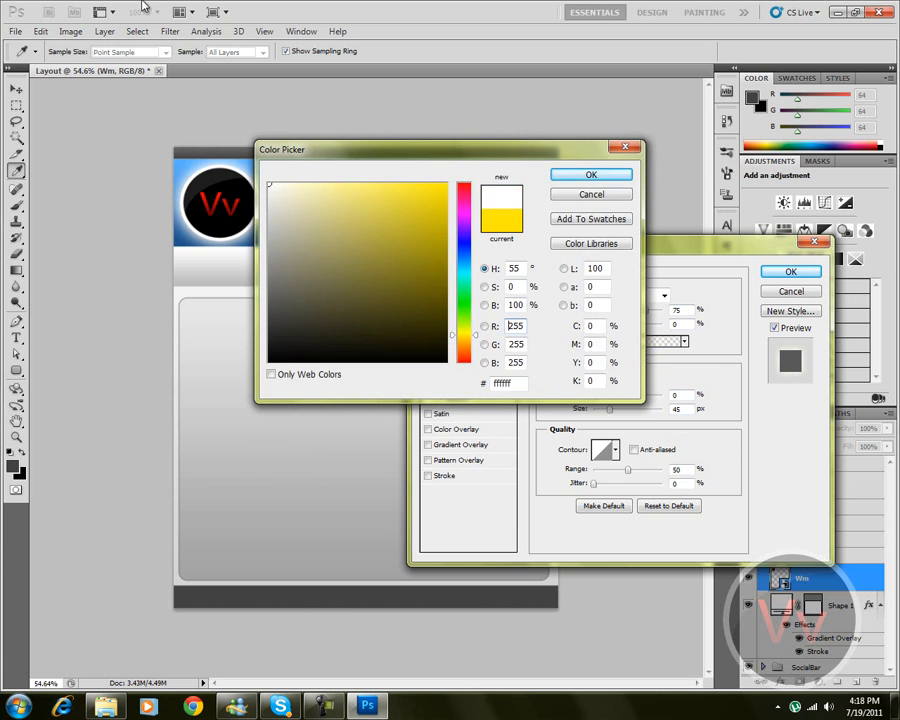
{"action": "key", "text": "Return"}
{"action": "key", "text": "Return"}
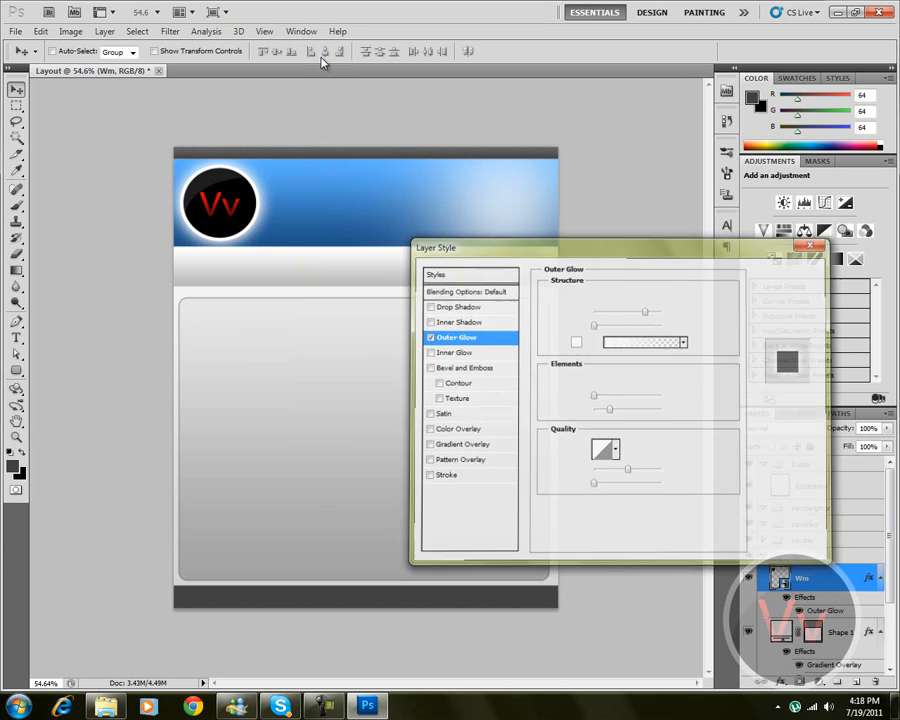
Start a text line beside the logo in the blue header at 72 pt, keeping the Berlin Sans FB Demi font
{"action": "left_click", "coordinate": [16, 338]}
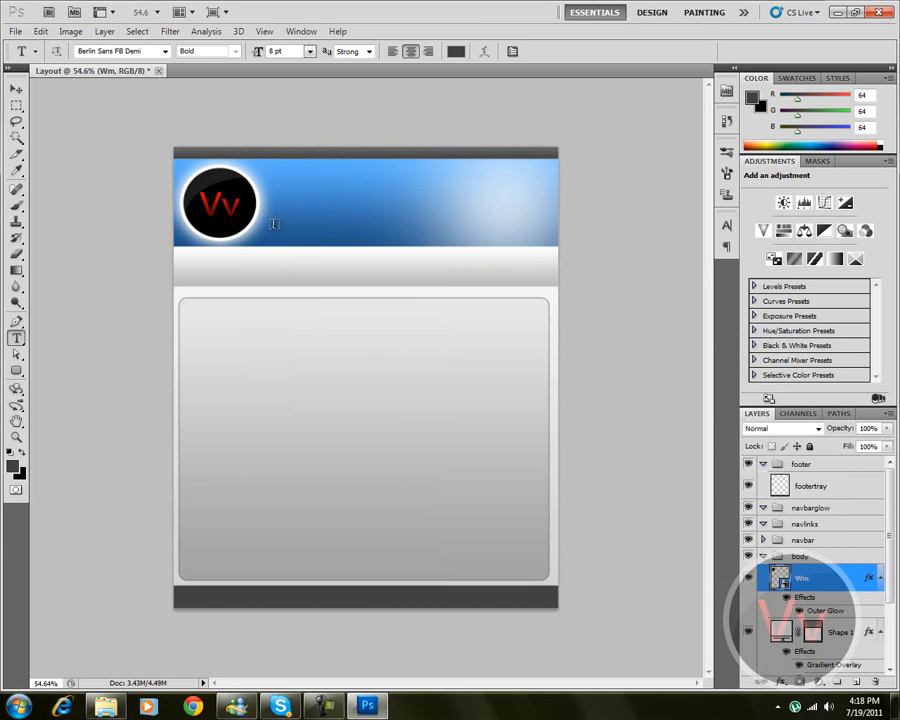
{"action": "left_click", "coordinate": [284, 218]}
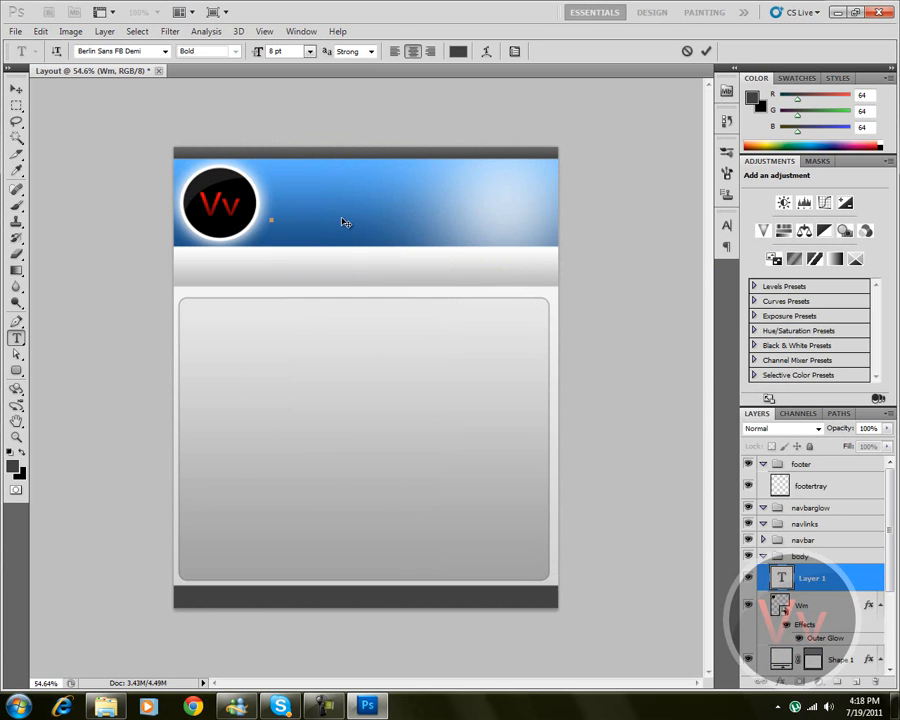
{"action": "left_click", "coordinate": [310, 51]}
{"action": "left_click", "coordinate": [321, 287]}
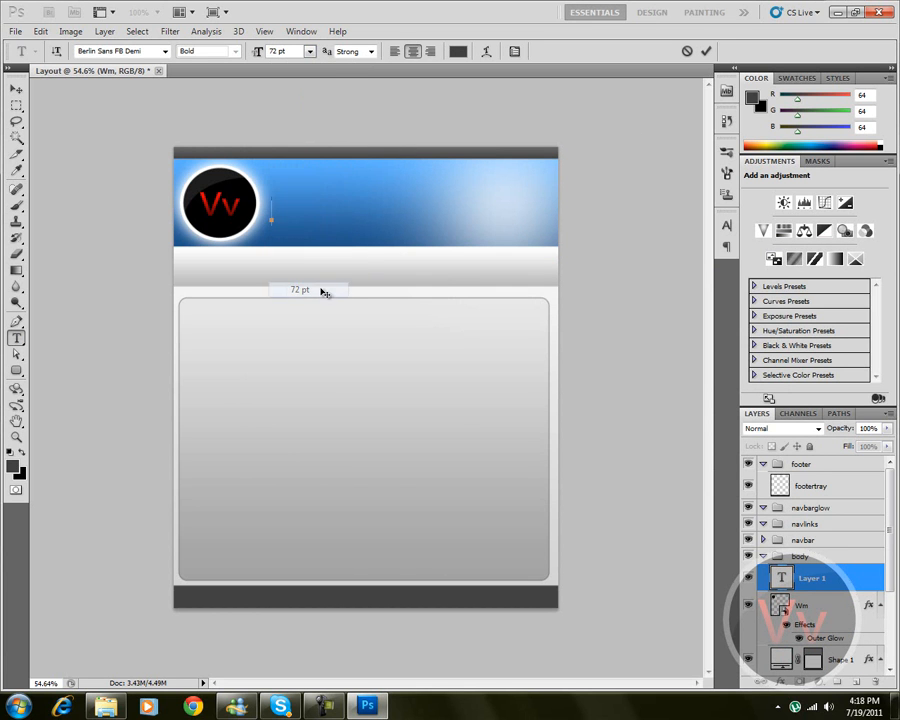
{"action": "left_click", "coordinate": [155, 51]}
{"action": "left_click", "coordinate": [165, 51]}
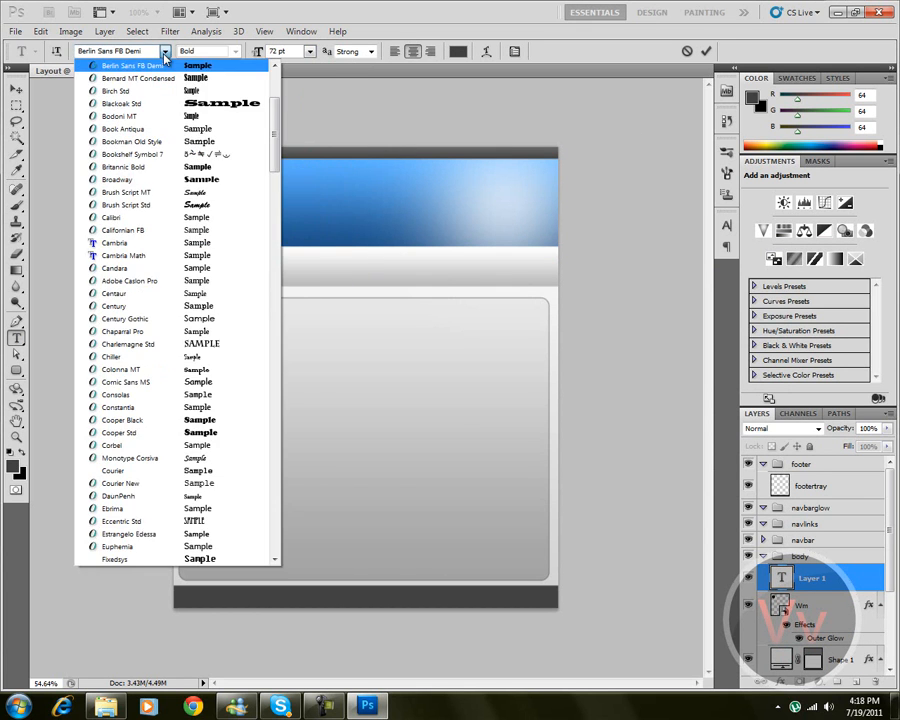
{"action": "left_click", "coordinate": [625, 47]}
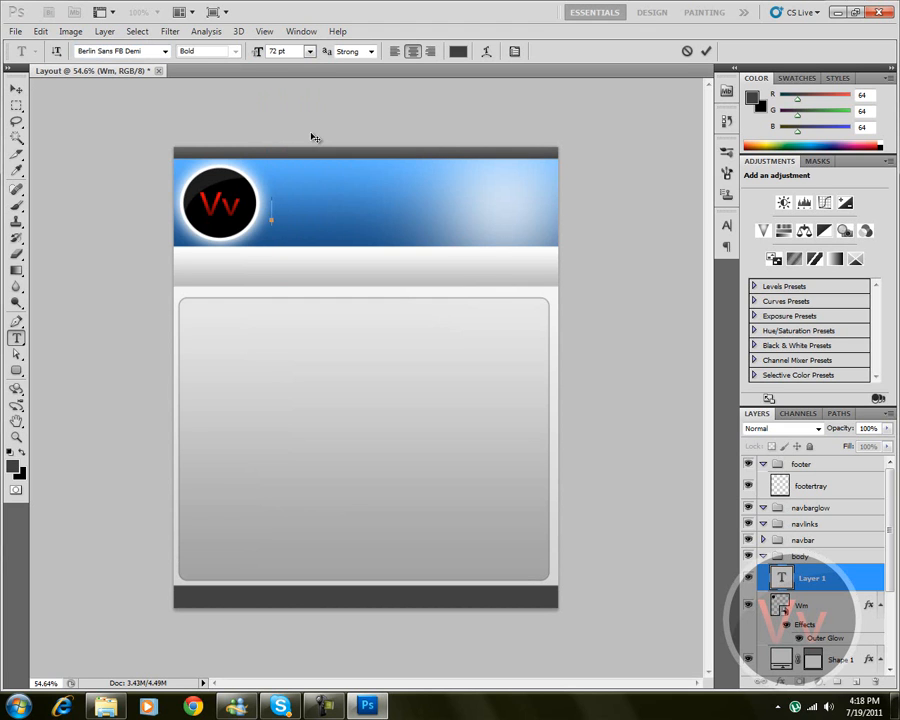
{"action": "type", "text": "VvCompCh"}
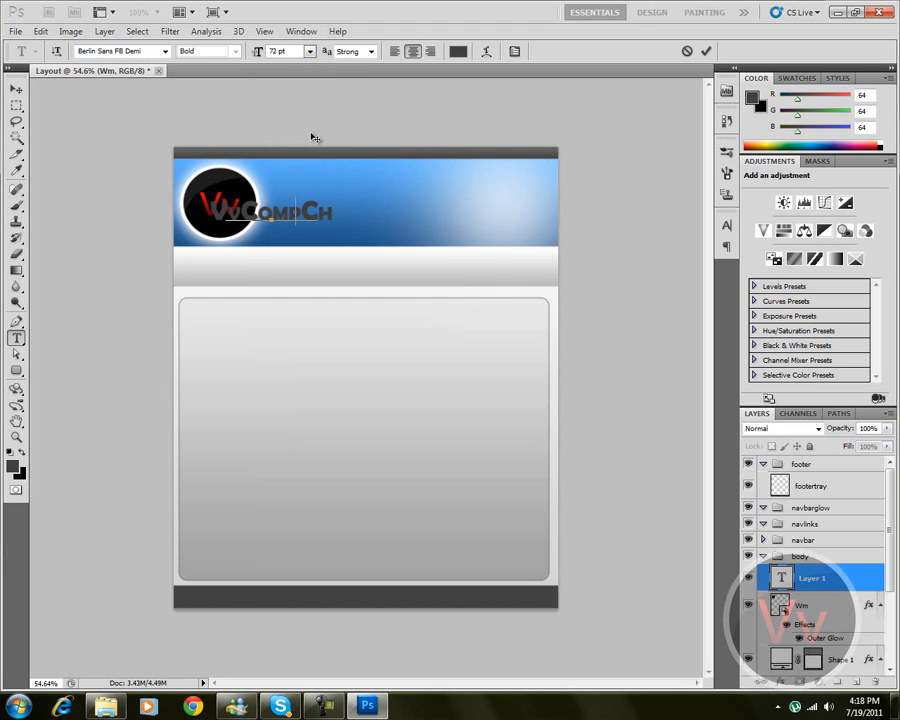
{"action": "key", "text": "BackSpace"}
{"action": "key", "text": "BackSpace"}
{"action": "key", "text": "BackSpace"}
{"action": "key", "text": "BackSpace"}
{"action": "key", "text": "BackSpace"}
{"action": "key", "text": "BackSpace"}
{"action": "key", "text": "BackSpace"}
{"action": "key", "text": "BackSpace"}
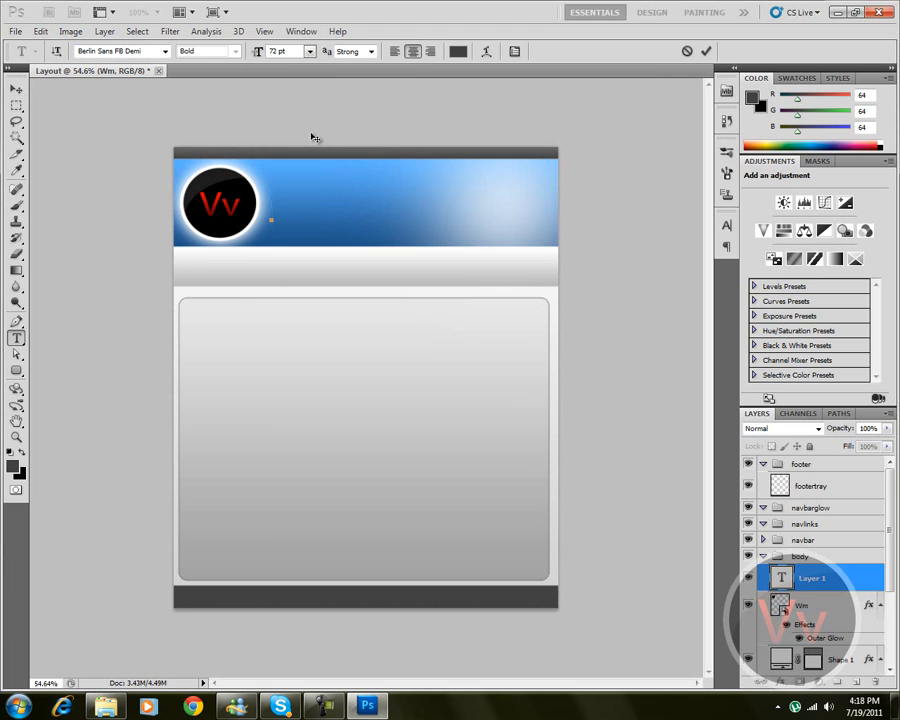
Enter the left-aligned title "VvCompChampvV" beside the logo and scale it to about 79 pt
{"action": "left_click", "coordinate": [396, 52]}
{"action": "type", "text": "Vv"}
{"action": "type", "text": "Cp."}
{"action": "key", "text": "BackSpace"}
{"action": "key", "text": "BackSpace"}
{"action": "key", "text": "BackSpace"}
{"action": "key", "text": "BackSpace"}
{"action": "type", "text": "p"}
{"action": "key", "text": "BackSpace"}
{"action": "type", "text": "CompChampvV"}
{"action": "left_click_drag", "start_coordinate": [443, 162], "coordinate": [469, 195]}
{"action": "left_click", "coordinate": [706, 50]}
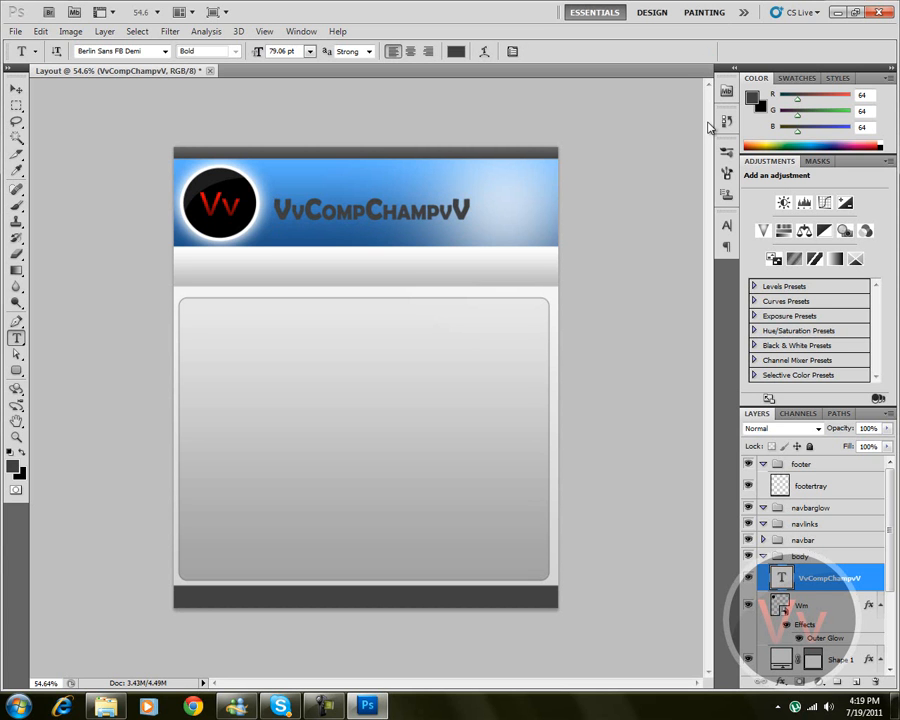
Give the title text a gradient overlay running from dark red 6c0000 to bright red
{"action": "double_click", "coordinate": [865, 573]}
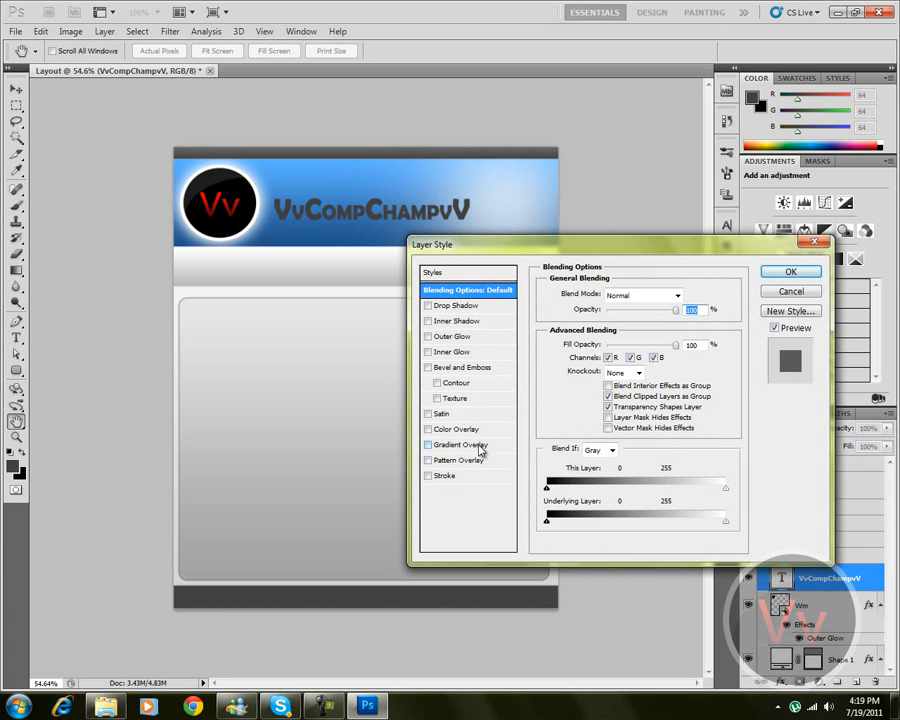
{"action": "left_click", "coordinate": [475, 446]}
{"action": "left_click", "coordinate": [628, 324]}
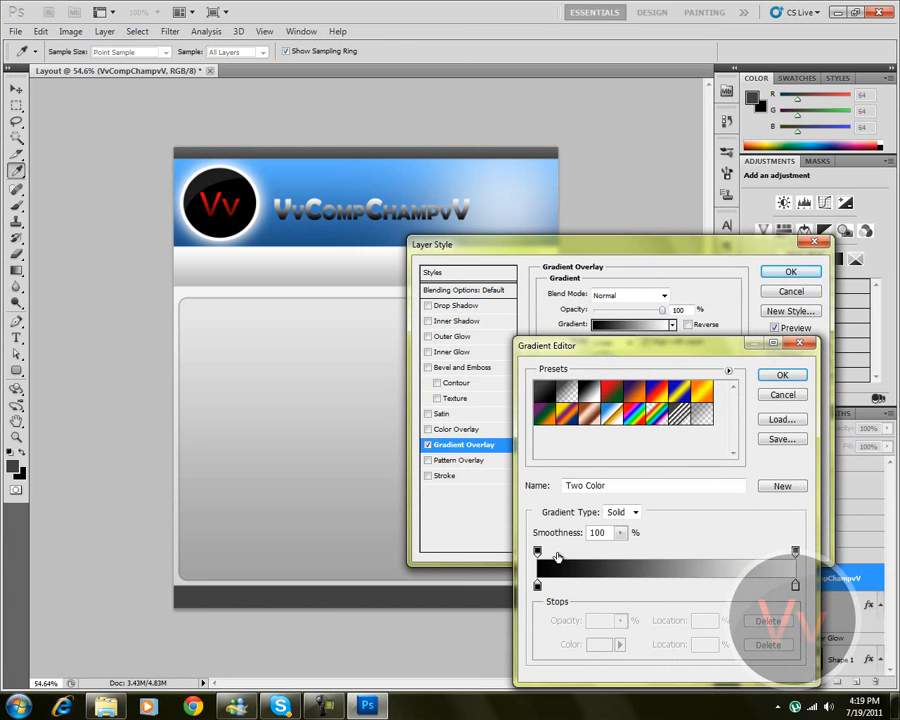
{"action": "double_click", "coordinate": [538, 586]}
{"action": "left_click_drag", "start_coordinate": [390, 290], "coordinate": [505, 291]}
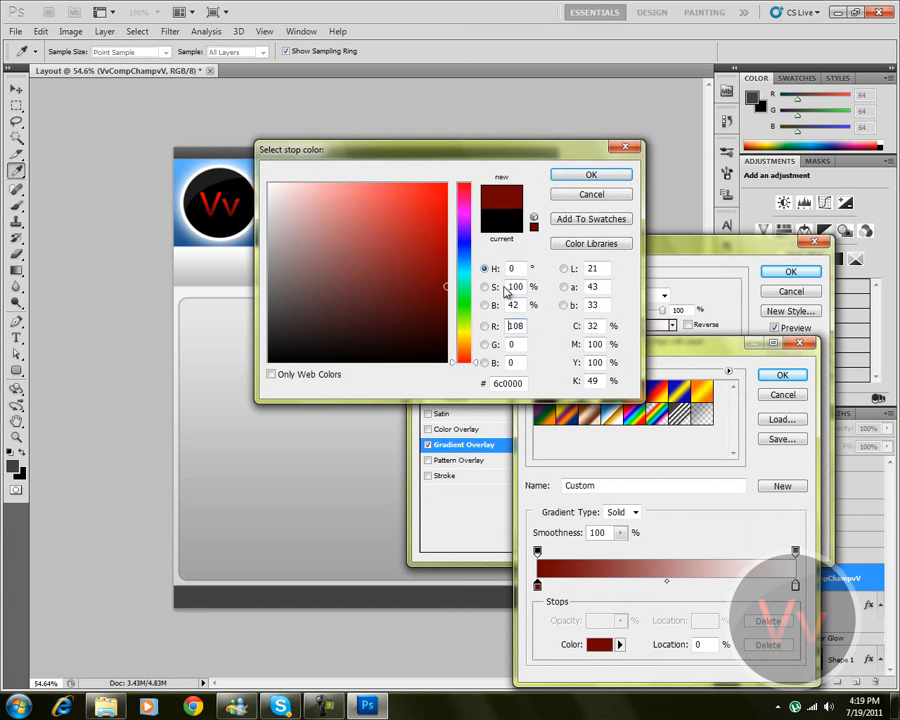
{"action": "key", "text": "Return"}
{"action": "double_click", "coordinate": [795, 585]}
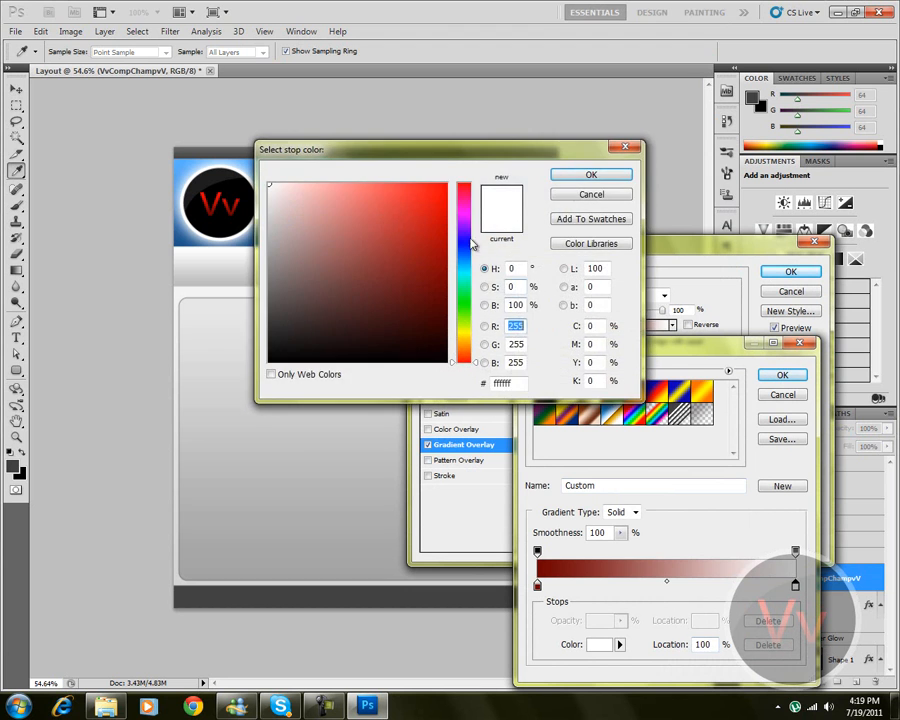
{"action": "left_click_drag", "start_coordinate": [425, 215], "coordinate": [668, 165]}
{"action": "key", "text": "Return"}
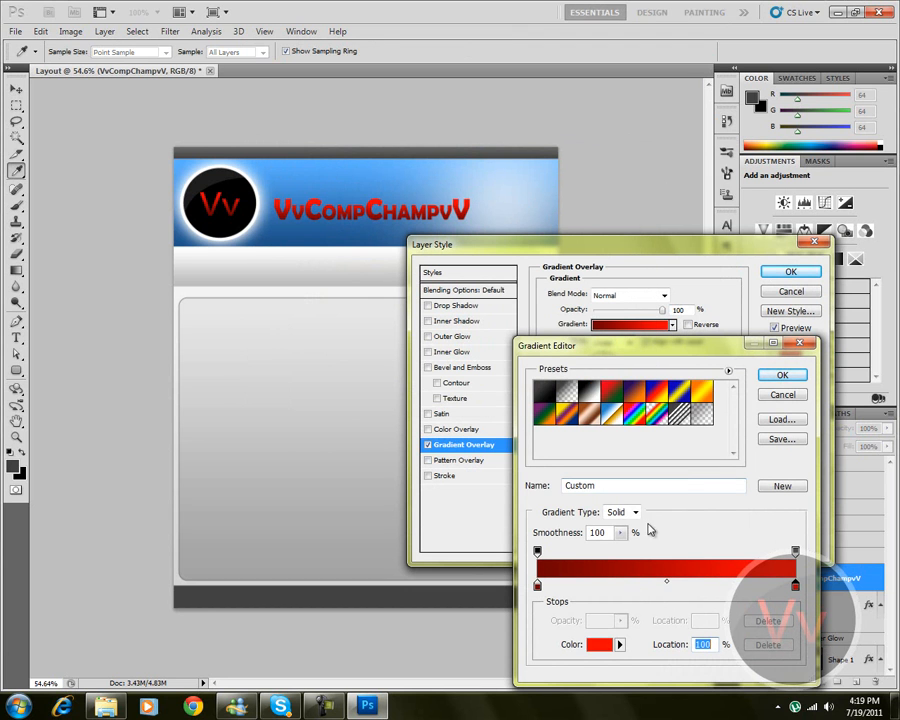
{"action": "key", "text": "Return"}
Add a white 3 px outside stroke to the title text
{"action": "left_click", "coordinate": [446, 476]}
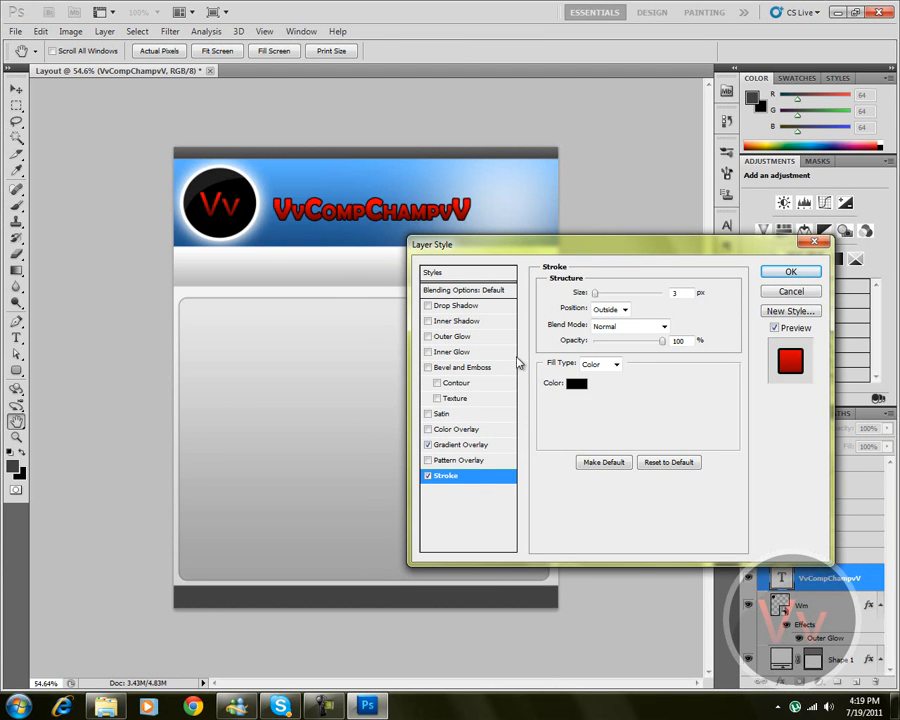
{"action": "left_click", "coordinate": [576, 386]}
{"action": "left_click_drag", "start_coordinate": [442, 281], "coordinate": [115, 58]}
{"action": "key", "text": "Return"}
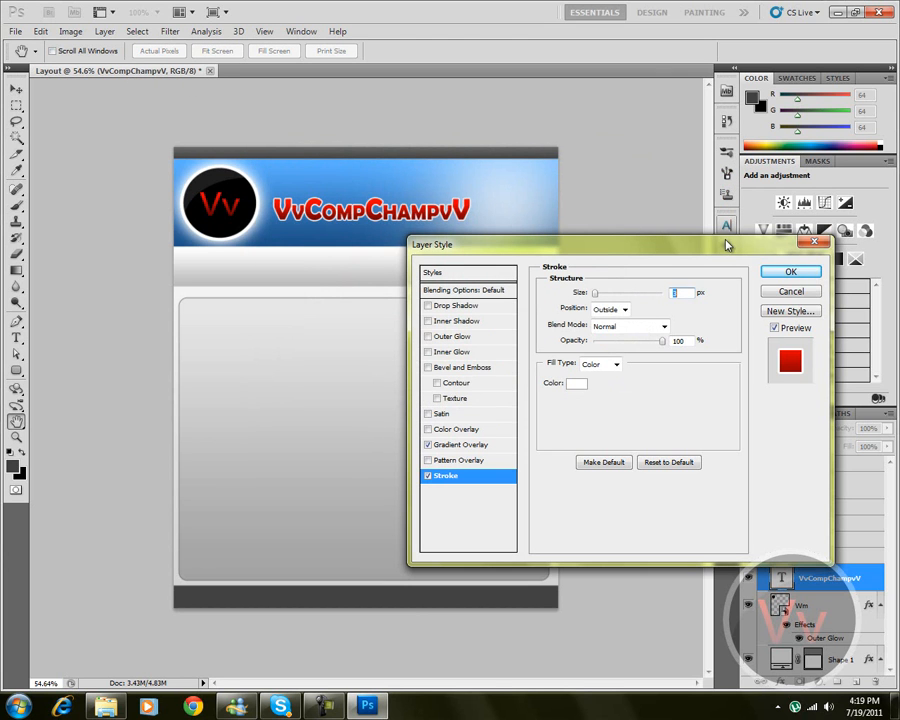
{"action": "key", "text": "Return"}
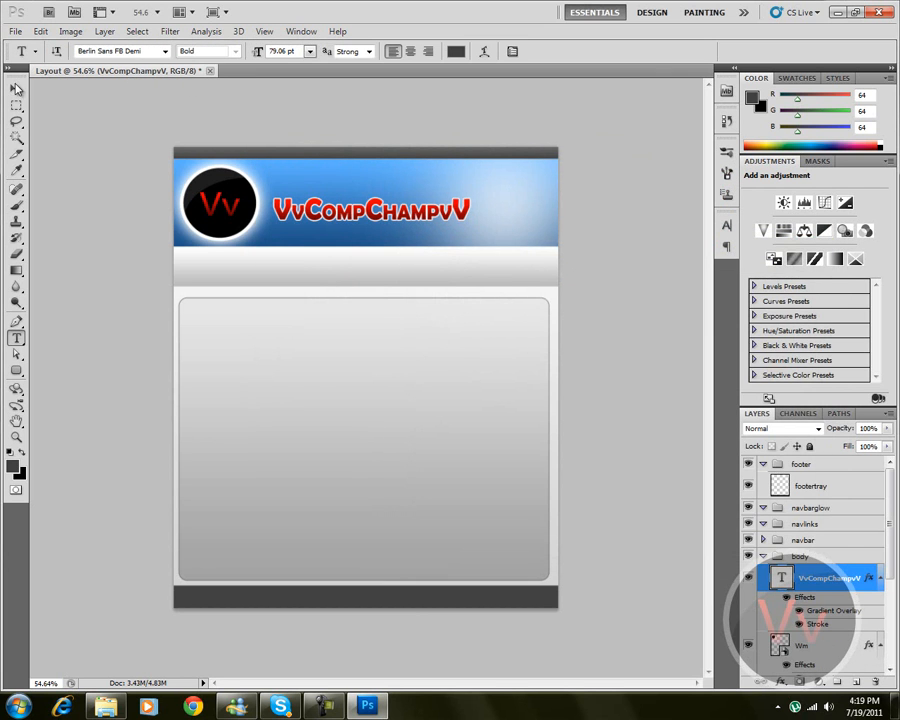
Nudge the title text slightly up and to the right within the blue header
{"action": "left_click", "coordinate": [16, 89]}
{"action": "key", "text": "Right"}
{"action": "key", "text": "Right"}
{"action": "key", "text": "Right"}
{"action": "key", "text": "Right"}
{"action": "key", "text": "Right"}
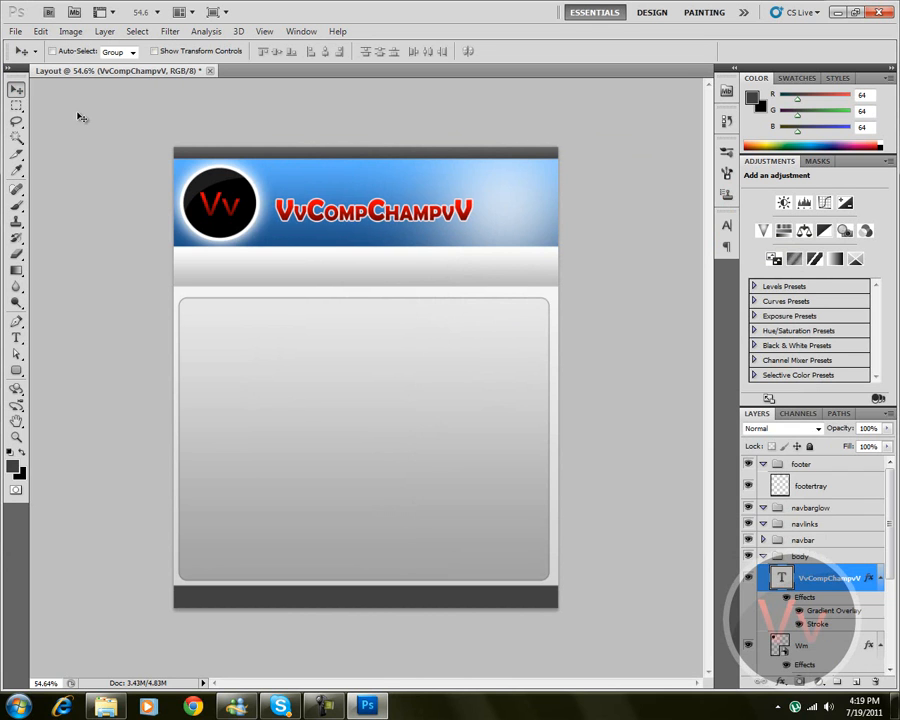
{"action": "key", "text": "Left"}
{"action": "key", "text": "Left"}
{"action": "key", "text": "Left"}
{"action": "key", "text": "Left"}
{"action": "key", "text": "Left"}
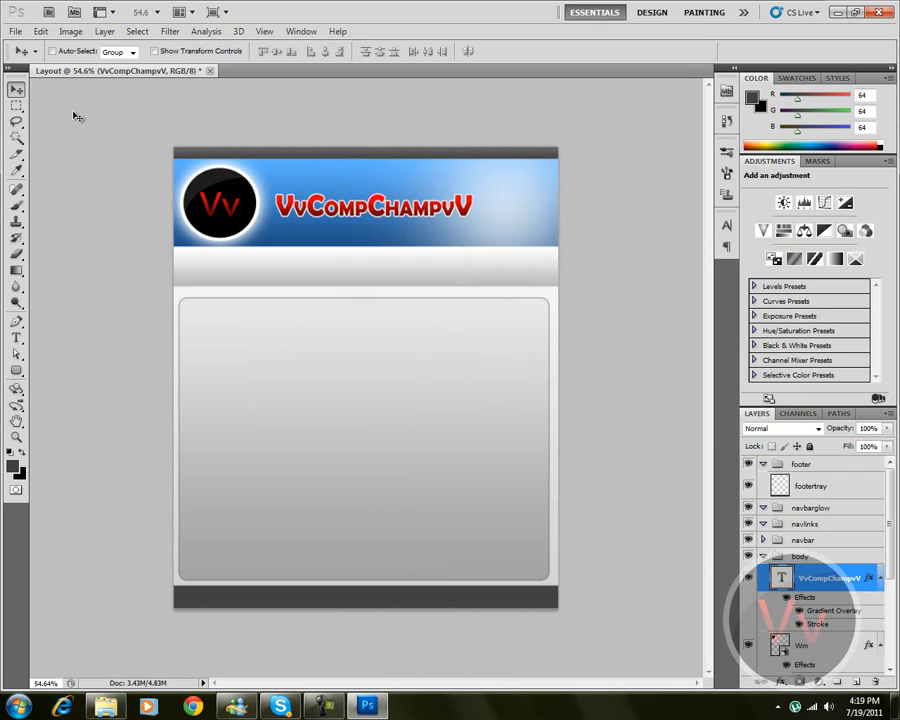
{"action": "key", "text": "Left"}
{"action": "key", "text": "Left"}
{"action": "key", "text": "Right"}
{"action": "key", "text": "Right"}
{"action": "key", "text": "Right"}
{"action": "key", "text": "Right"}
{"action": "key", "text": "Right"}
{"action": "key", "text": "Right"}
{"action": "key", "text": "Right"}
Add the tagline "Only For The Champions" in white at 36 pt, centred beneath the title in the header
{"action": "key", "text": "t"}
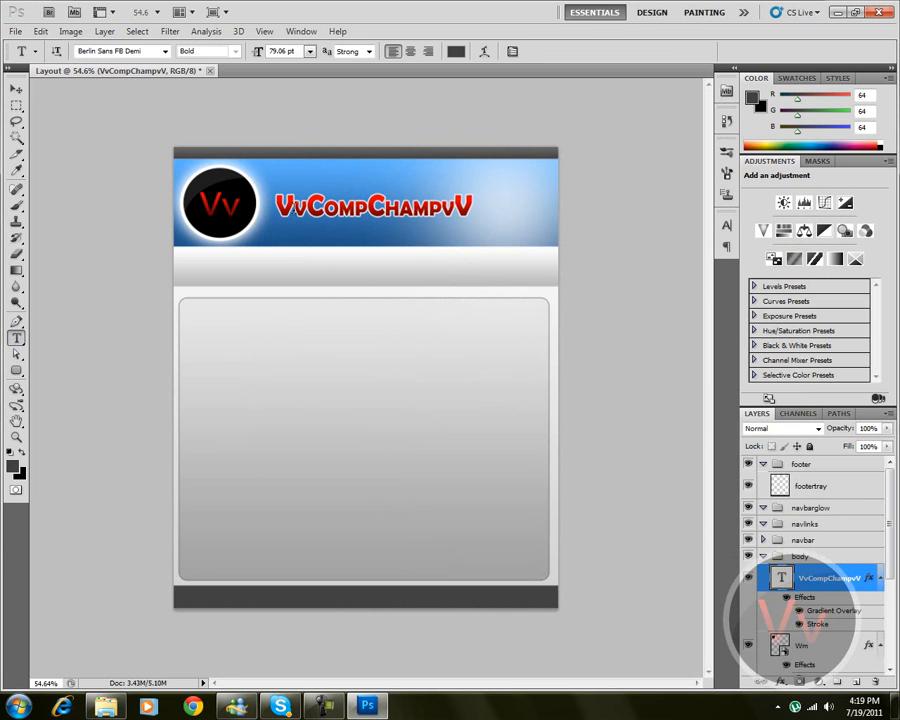
{"action": "left_click", "coordinate": [298, 228]}
{"action": "left_click", "coordinate": [310, 51]}
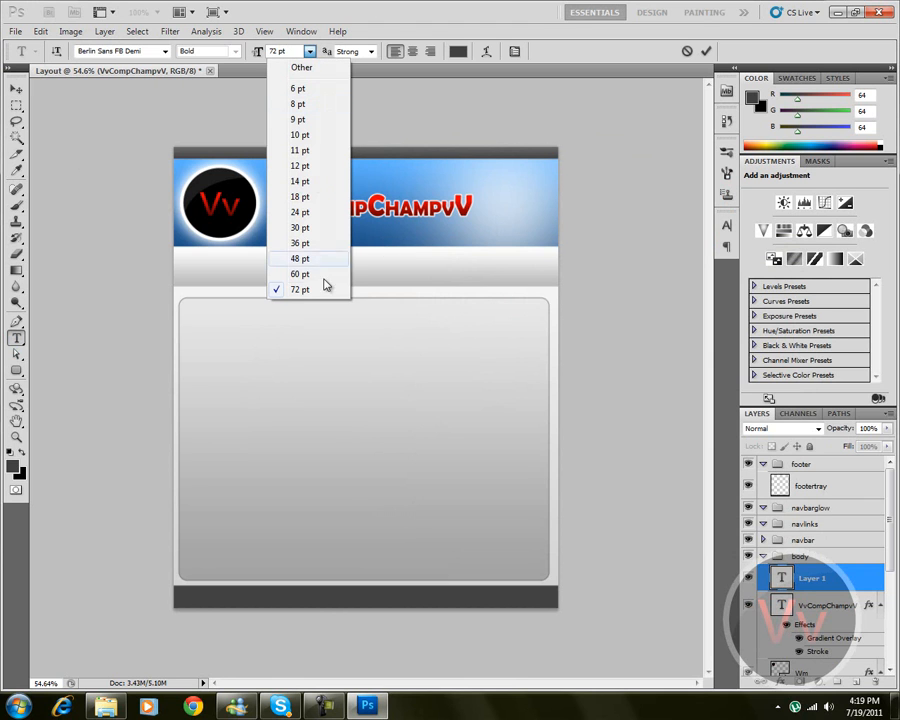
{"action": "left_click", "coordinate": [302, 228]}
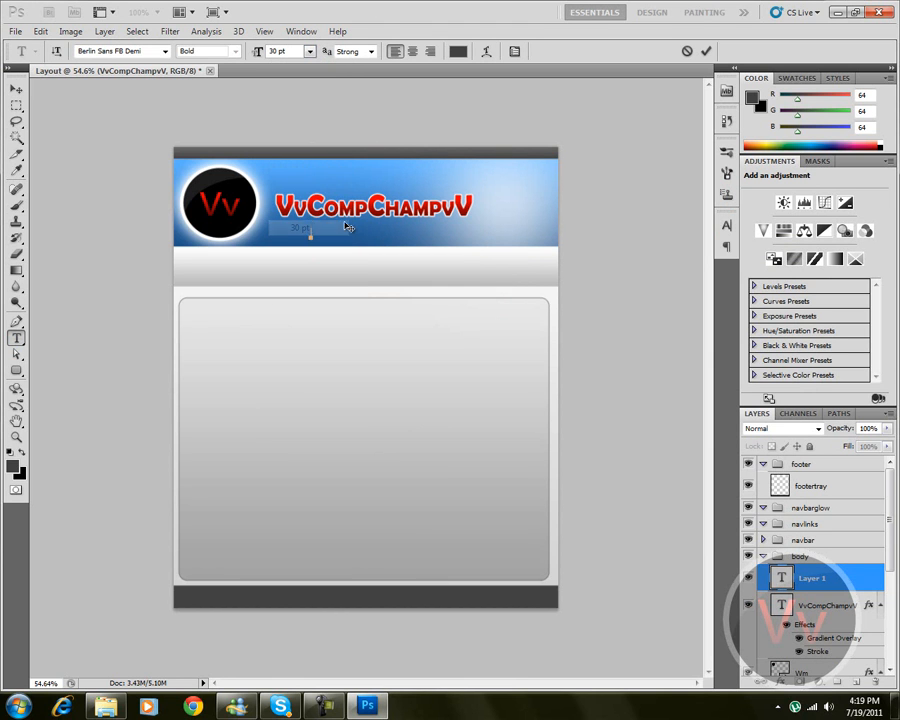
{"action": "left_click", "coordinate": [310, 51]}
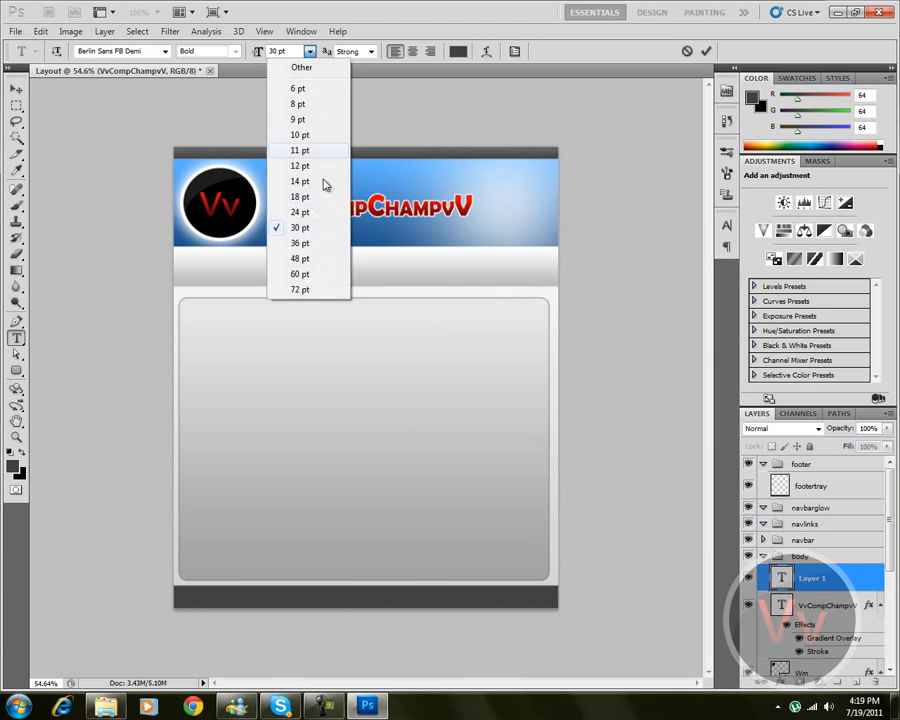
{"action": "left_click", "coordinate": [300, 243]}
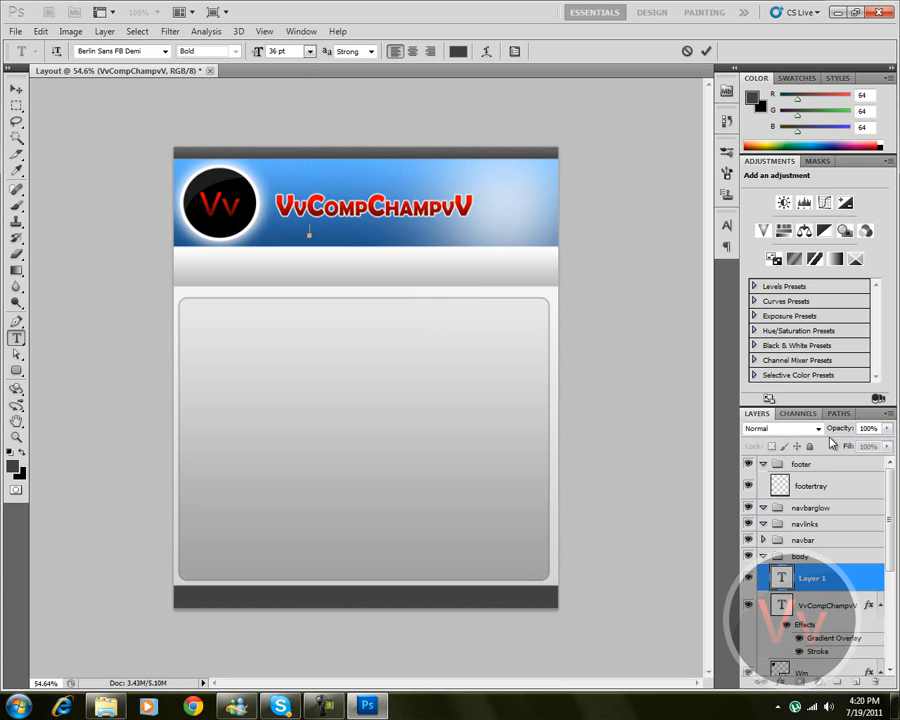
{"action": "left_click", "coordinate": [458, 51]}
{"action": "left_click_drag", "start_coordinate": [420, 195], "coordinate": [10, 6]}
{"action": "key", "text": "Return"}
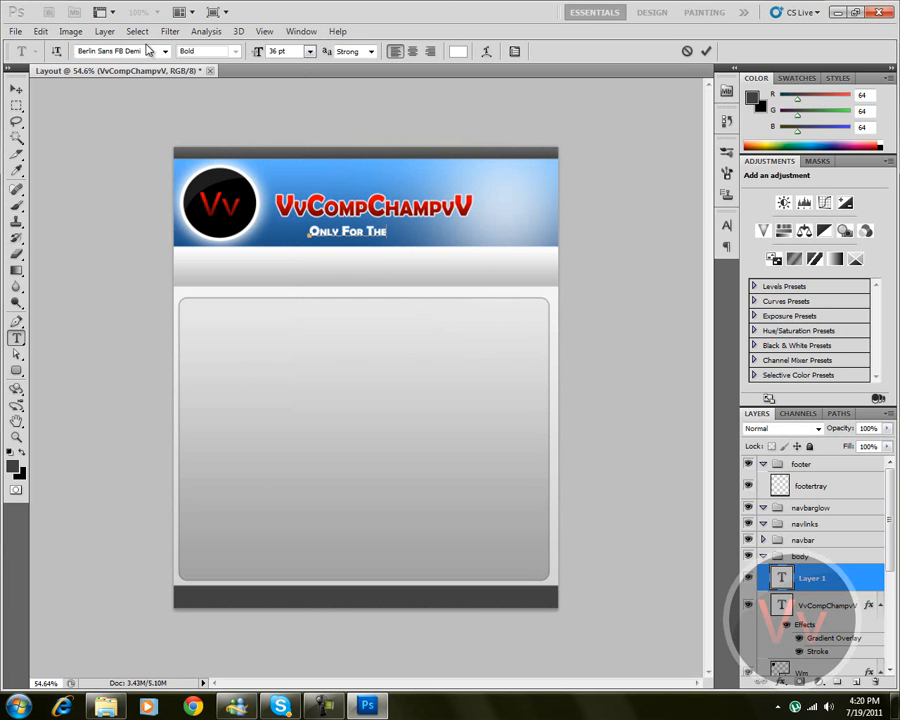
{"action": "type", "text": "Champions"}
{"action": "left_click_drag", "start_coordinate": [385, 134], "coordinate": [380, 135]}
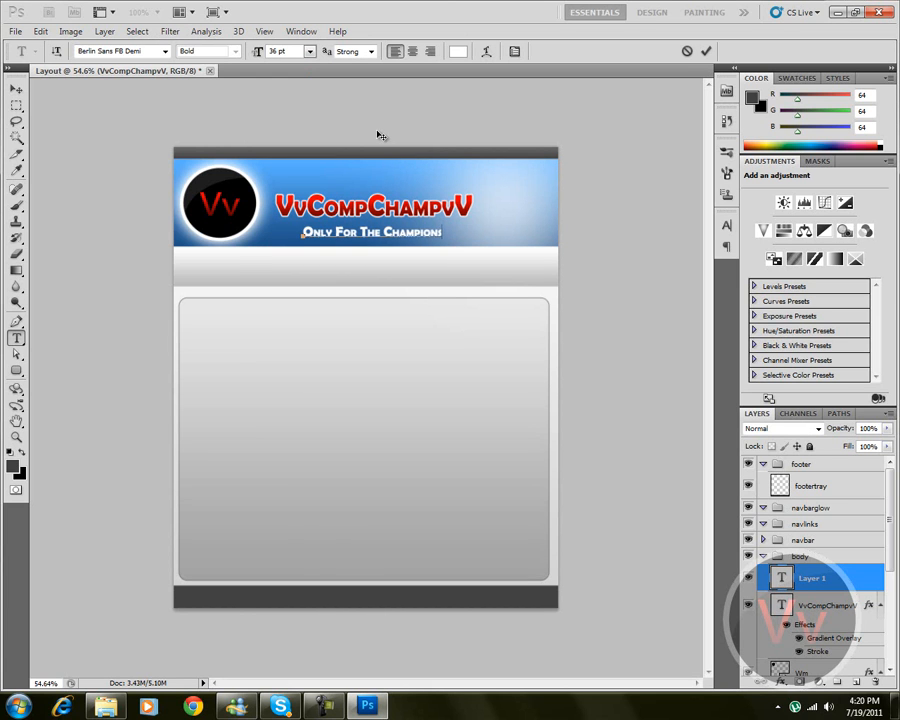
{"action": "left_click", "coordinate": [706, 51]}
{"action": "scroll", "coordinate": [326, 215], "scroll_direction": "up", "scroll_amount": 3}
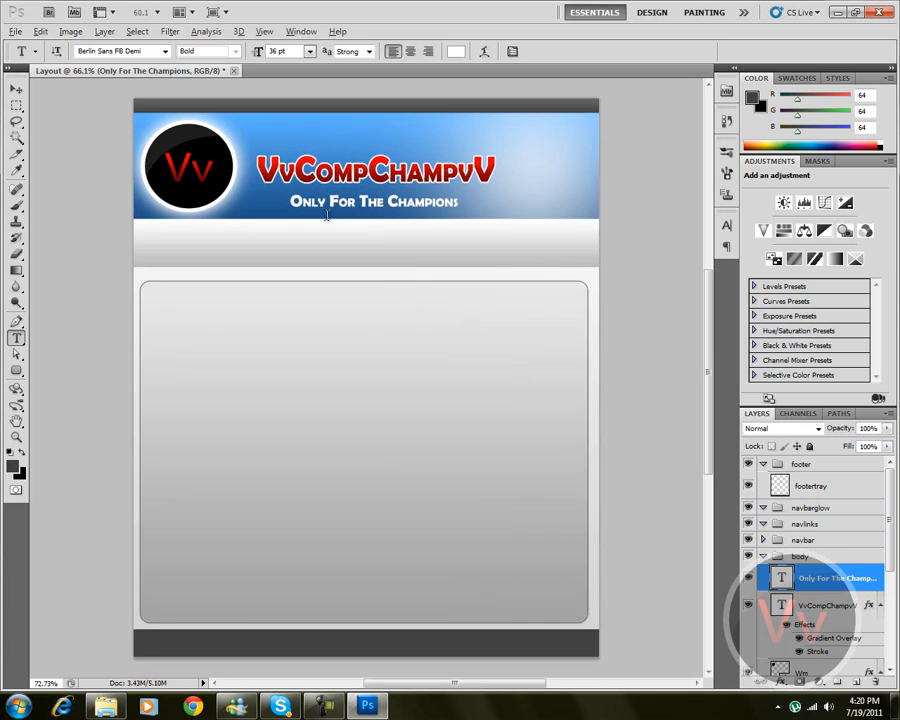
{"action": "scroll", "coordinate": [326, 215], "scroll_direction": "up", "scroll_amount": 2}
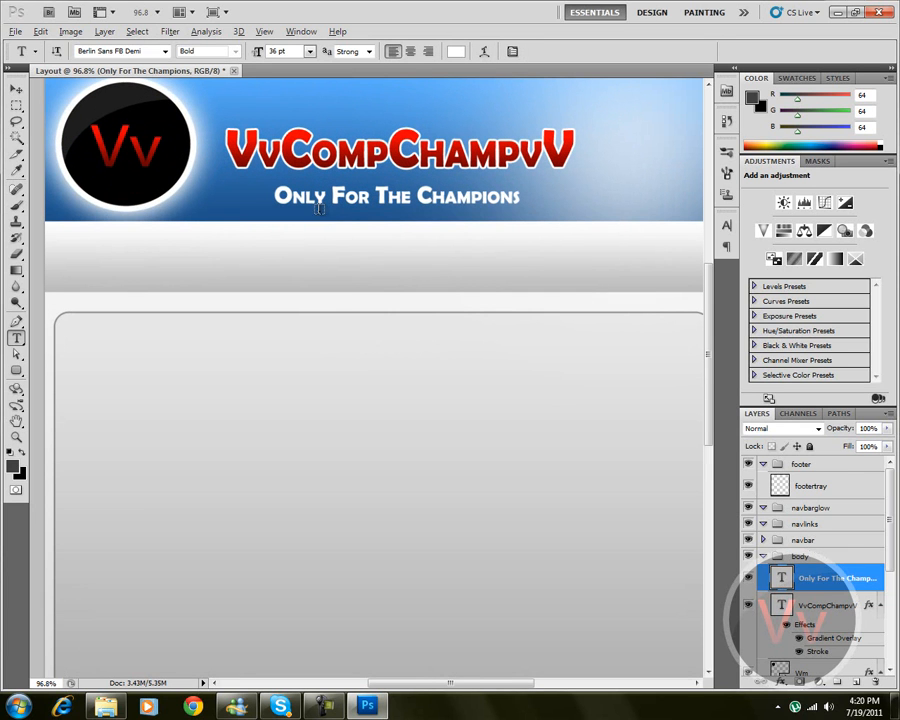
{"action": "left_click_drag", "start_coordinate": [410, 684], "coordinate": [373, 670]}
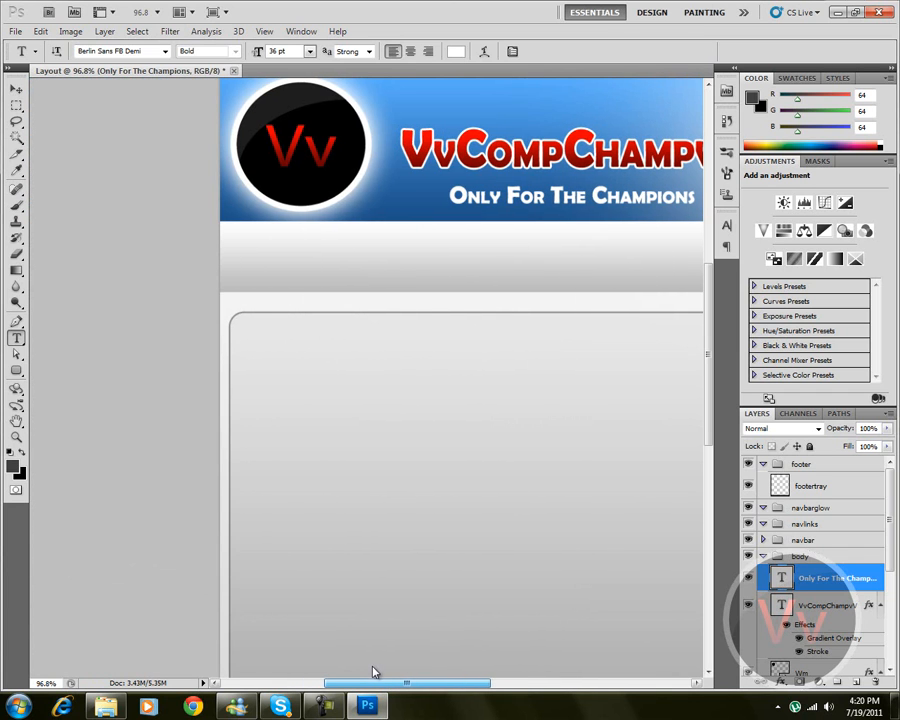
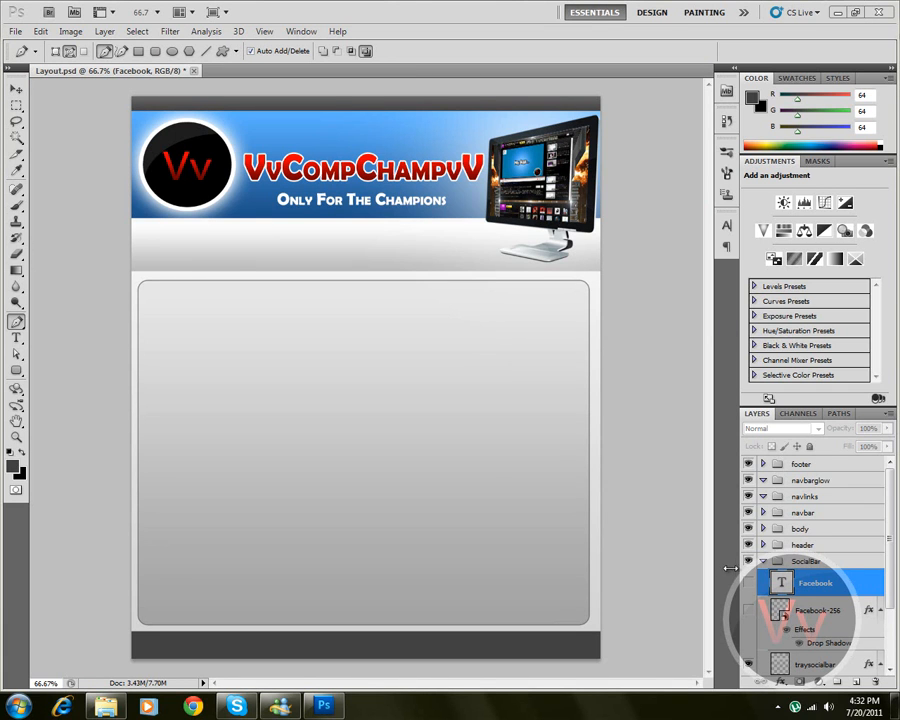
Make the Facebook text layer and the Facebook-256 icon layer in the SocialBar group visible
{"action": "left_click", "coordinate": [818, 613]}
{"action": "scroll", "coordinate": [818, 615], "scroll_direction": "down", "scroll_amount": 3}
{"action": "scroll", "coordinate": [836, 627], "scroll_direction": "up", "scroll_amount": 1}
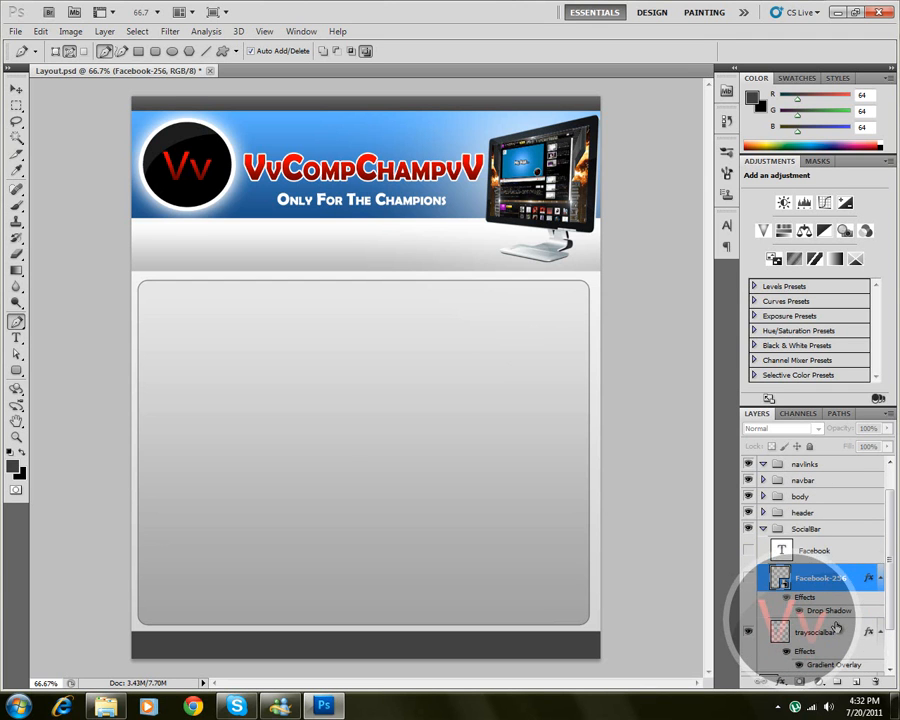
{"action": "scroll", "coordinate": [836, 627], "scroll_direction": "up", "scroll_amount": 1}
{"action": "left_click", "coordinate": [748, 567]}
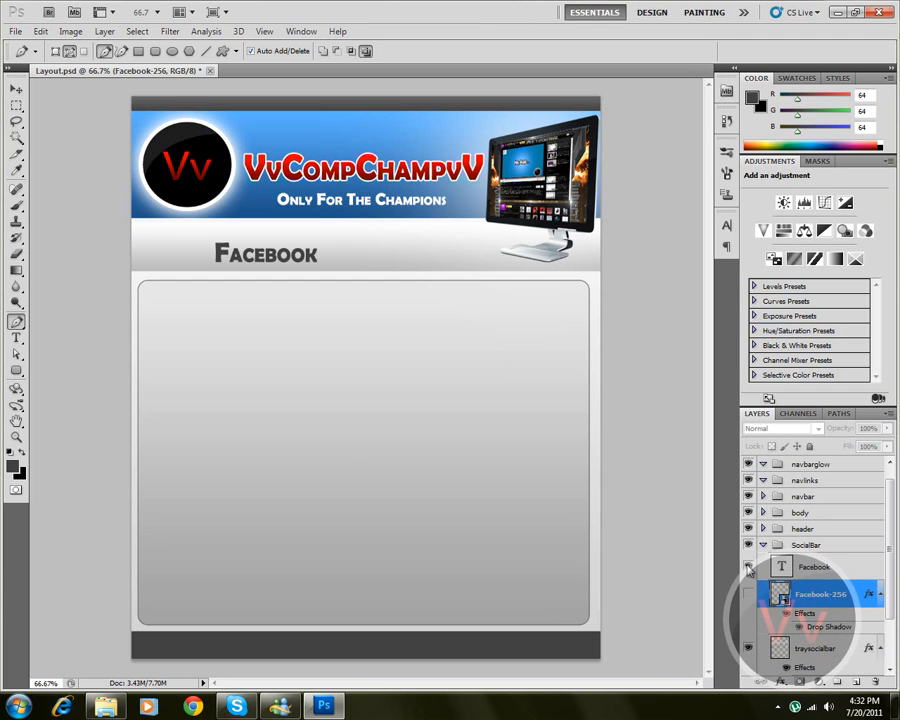
{"action": "left_click", "coordinate": [748, 594]}
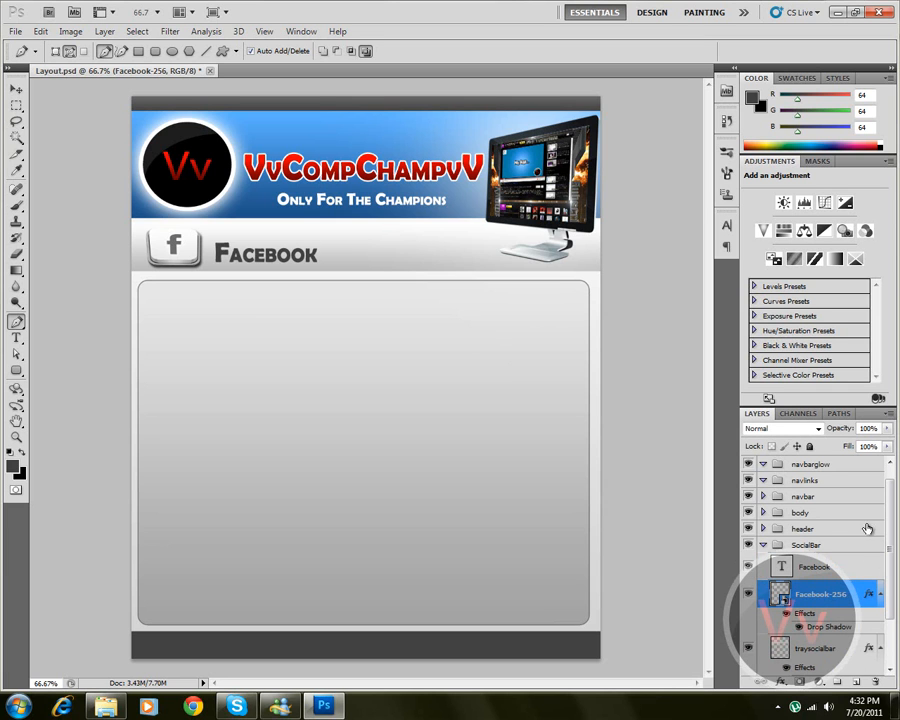
Move the Facebook-256 icon slightly to the right so it sits closer to the Facebook text in the social bar
{"action": "left_click", "coordinate": [18, 90]}
{"action": "left_click_drag", "start_coordinate": [116, 187], "coordinate": [229, 185]}
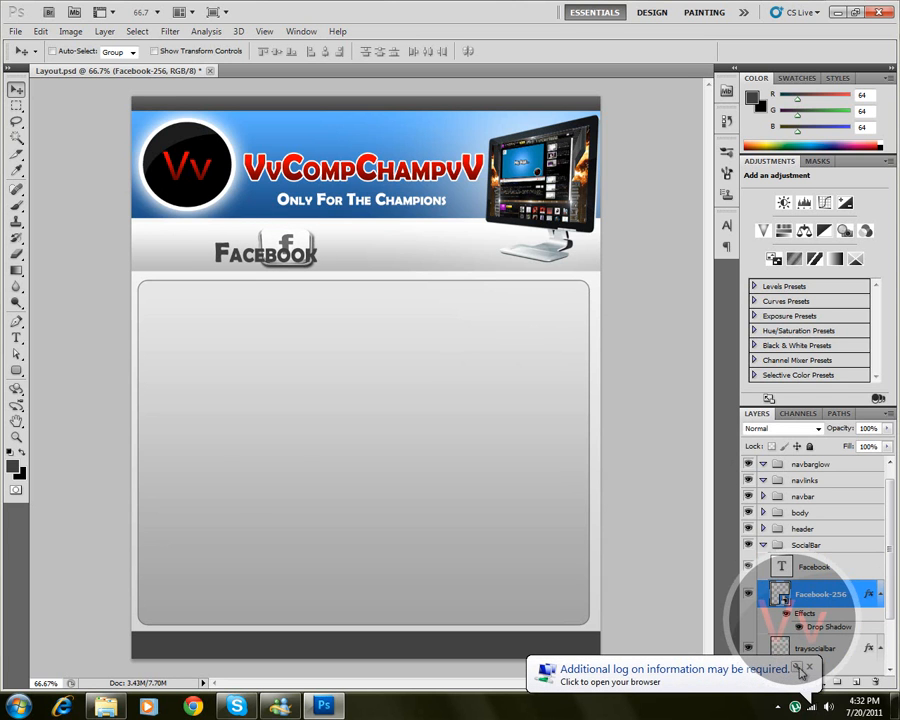
{"action": "left_click_drag", "start_coordinate": [265, 380], "coordinate": [190, 386]}
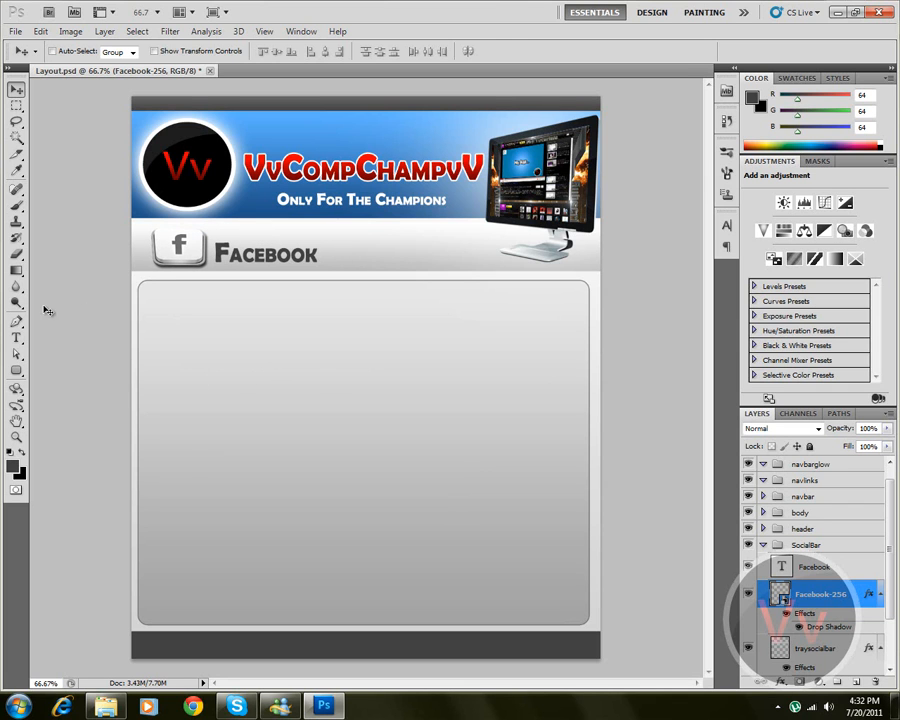
Add the heading "Welcome to My HomePage" in 72 pt Berlin Sans FB Demi across the upper part of the content box
{"action": "left_click", "coordinate": [16, 337]}
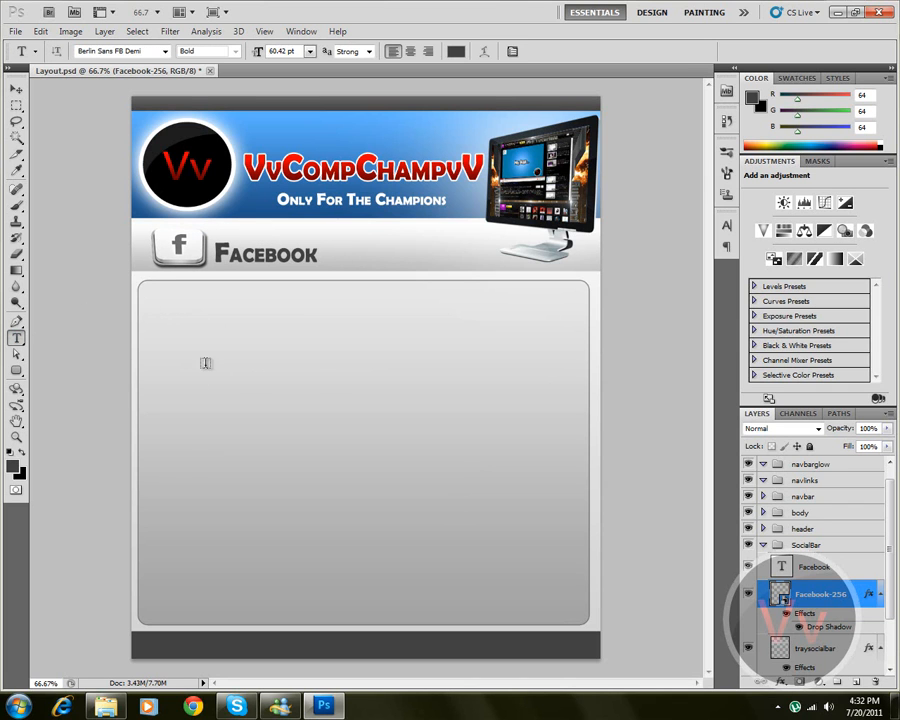
{"action": "left_click", "coordinate": [290, 300]}
{"action": "left_click_drag", "start_coordinate": [450, 398], "coordinate": [437, 409]}
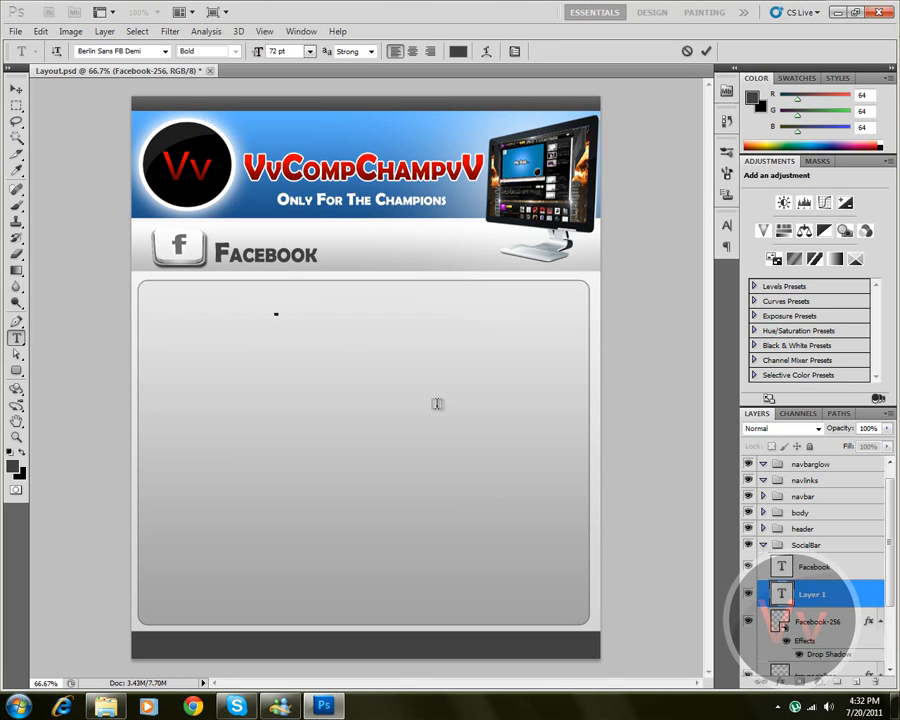
{"action": "type", "text": "Welcome"}
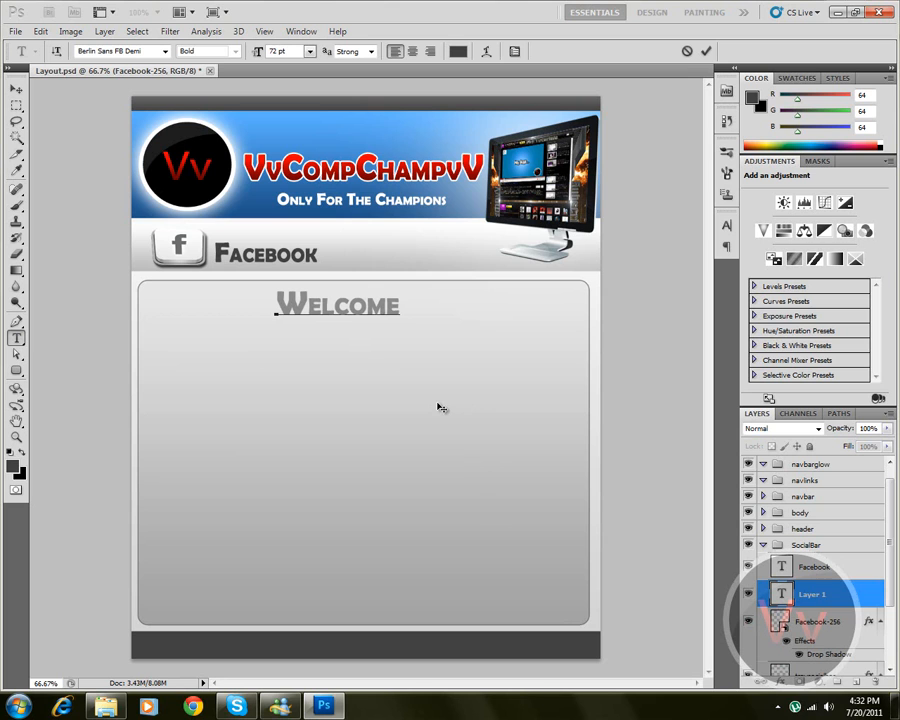
{"action": "type", "text": " to My"}
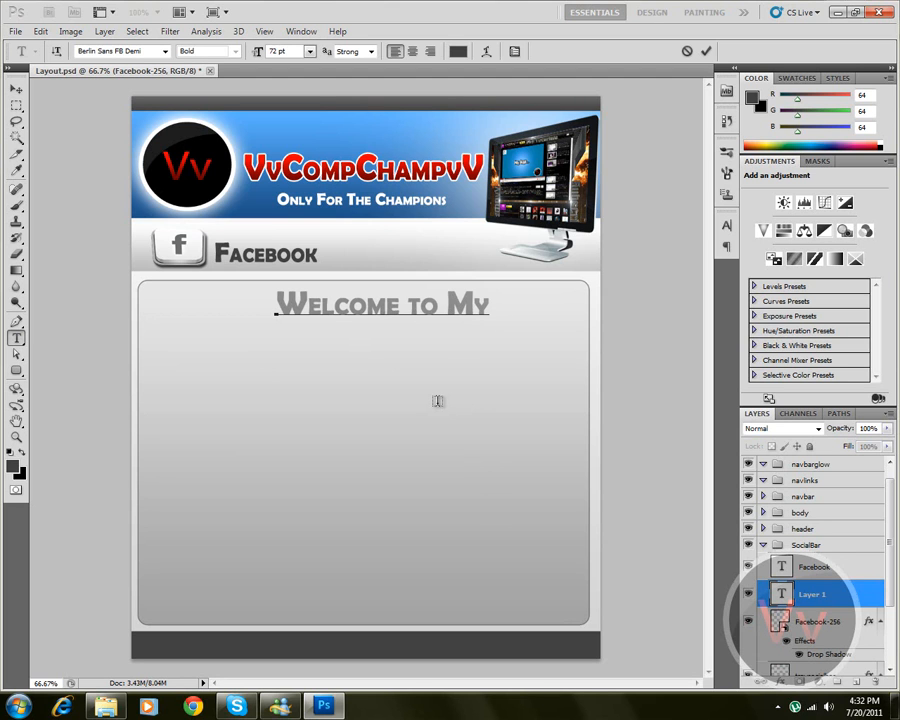
{"action": "type", "text": " HomePa"}
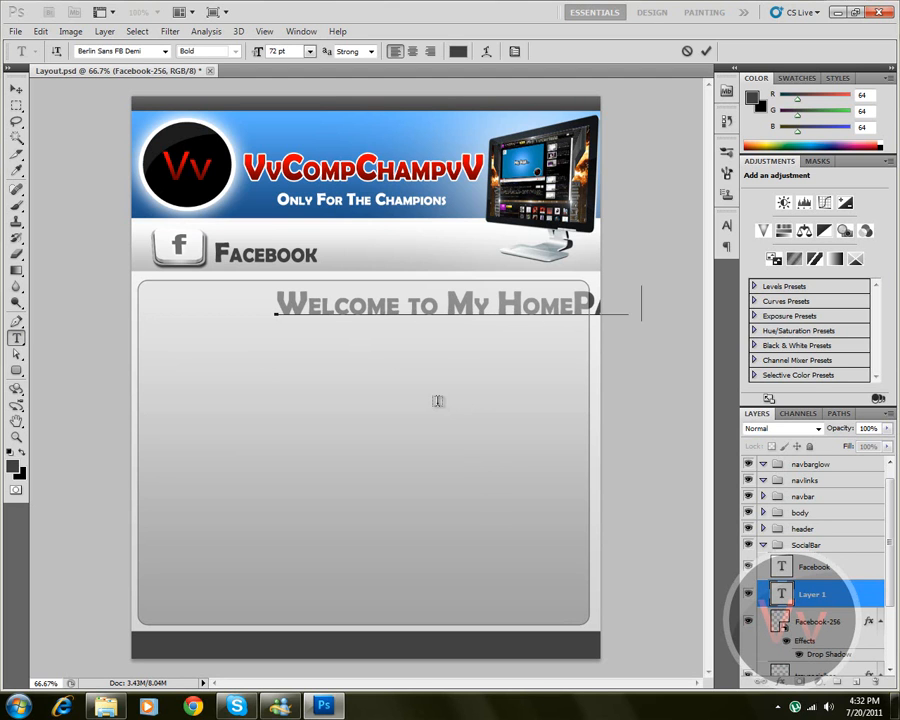
{"action": "type", "text": "ge"}
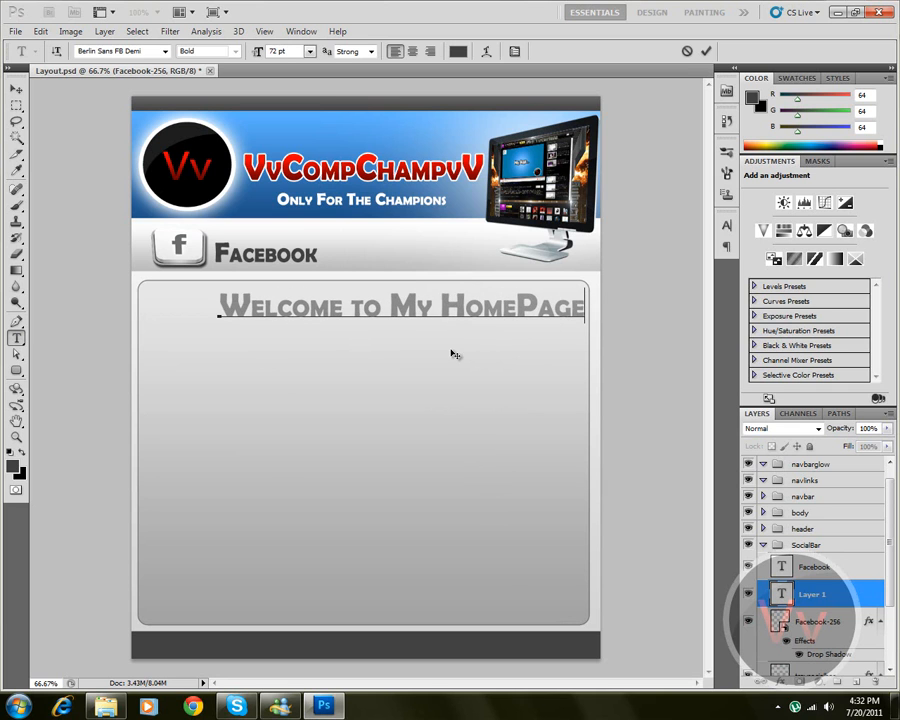
{"action": "left_click_drag", "start_coordinate": [450, 352], "coordinate": [425, 346]}
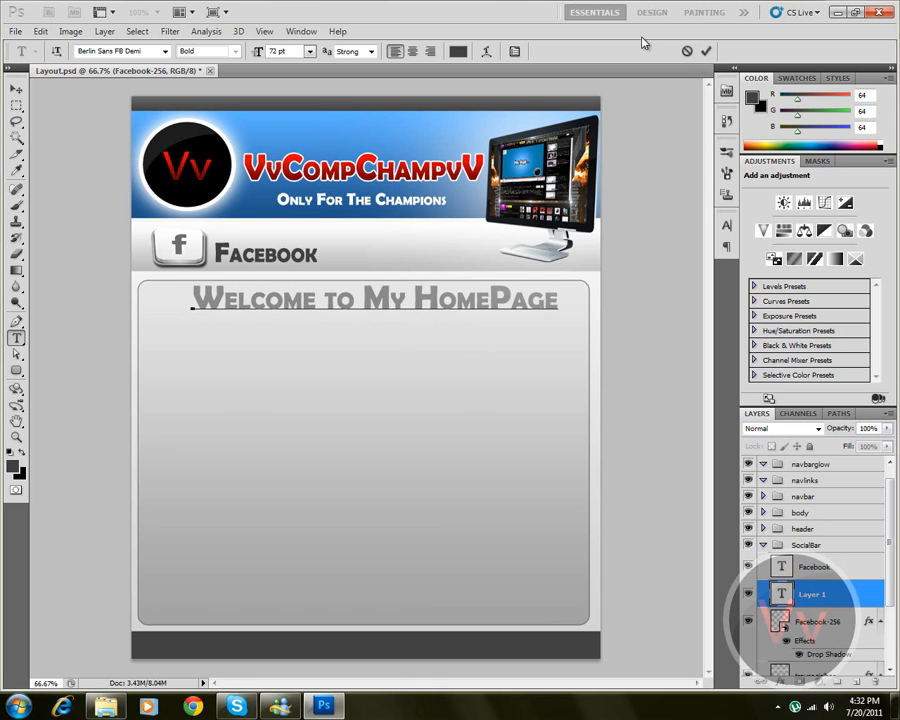
{"action": "left_click", "coordinate": [706, 51]}
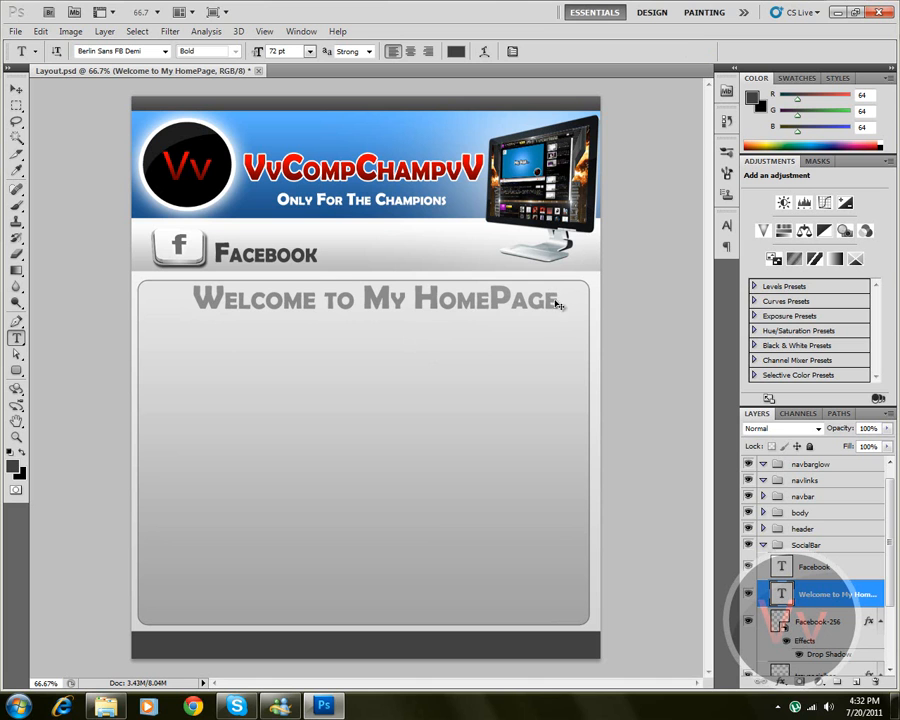
Change the colour of the whole welcome heading to bright blue #0084ff
{"action": "left_click", "coordinate": [556, 299]}
{"action": "key", "text": "ctrl+a"}
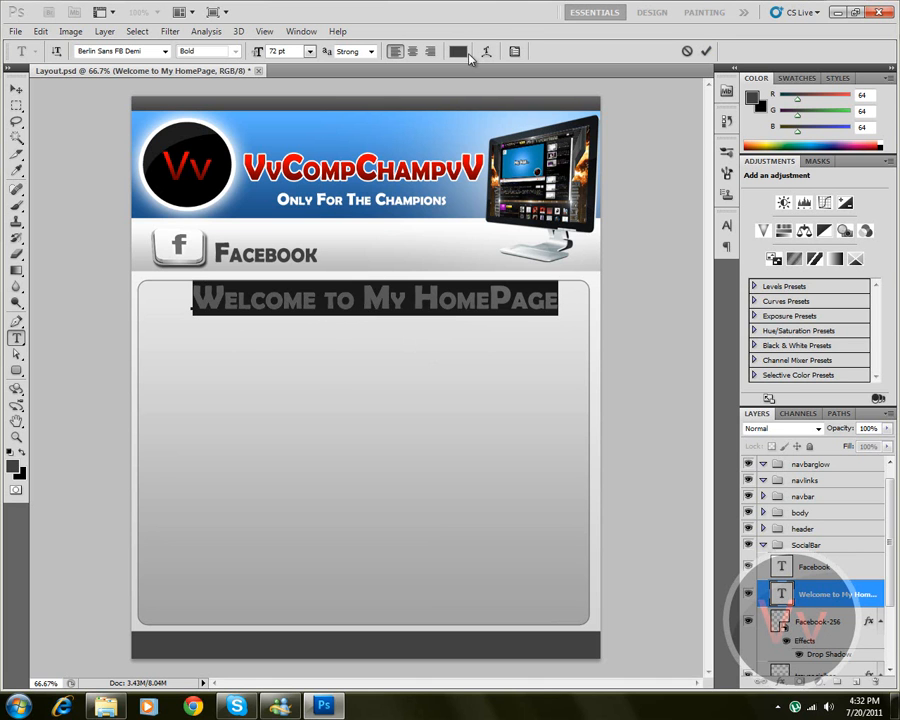
{"action": "left_click", "coordinate": [459, 52]}
{"action": "left_click", "coordinate": [466, 254]}
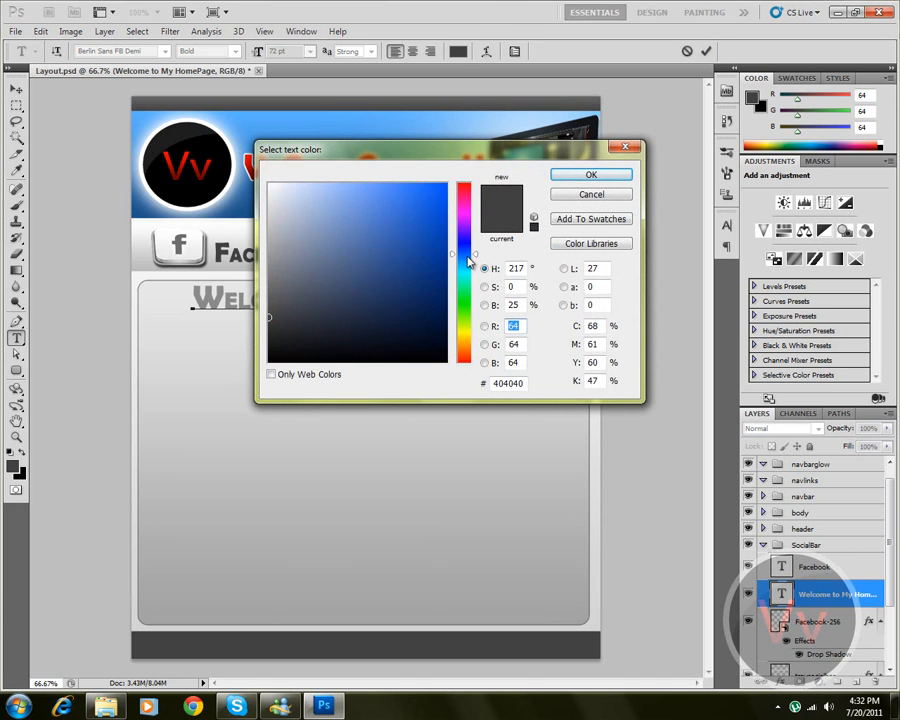
{"action": "left_click_drag", "start_coordinate": [468, 257], "coordinate": [468, 261]}
{"action": "left_click", "coordinate": [422, 217]}
{"action": "left_click_drag", "start_coordinate": [422, 217], "coordinate": [546, 177]}
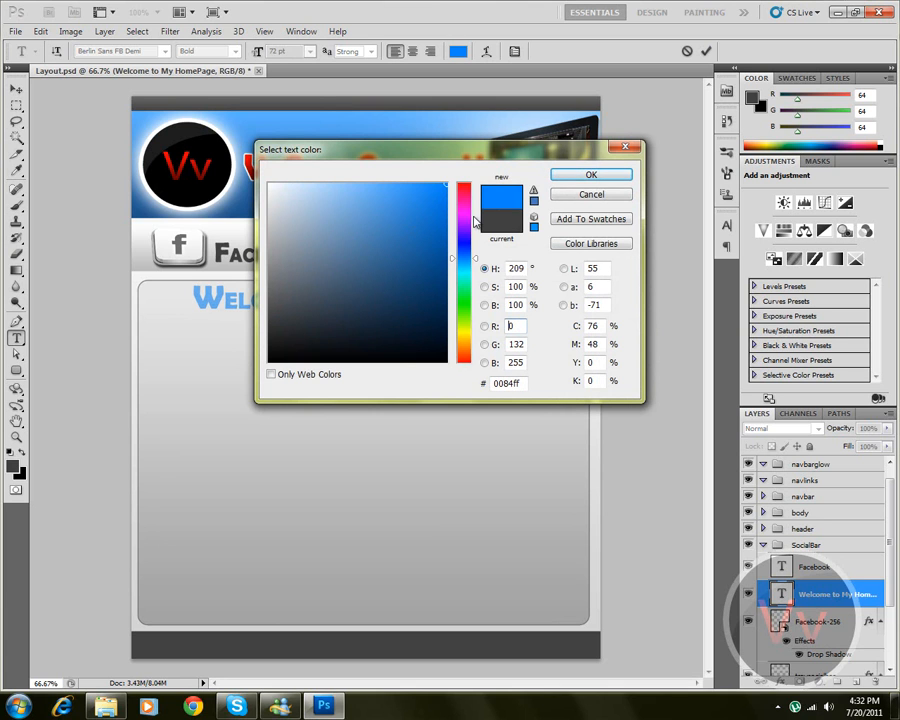
{"action": "left_click", "coordinate": [596, 176]}
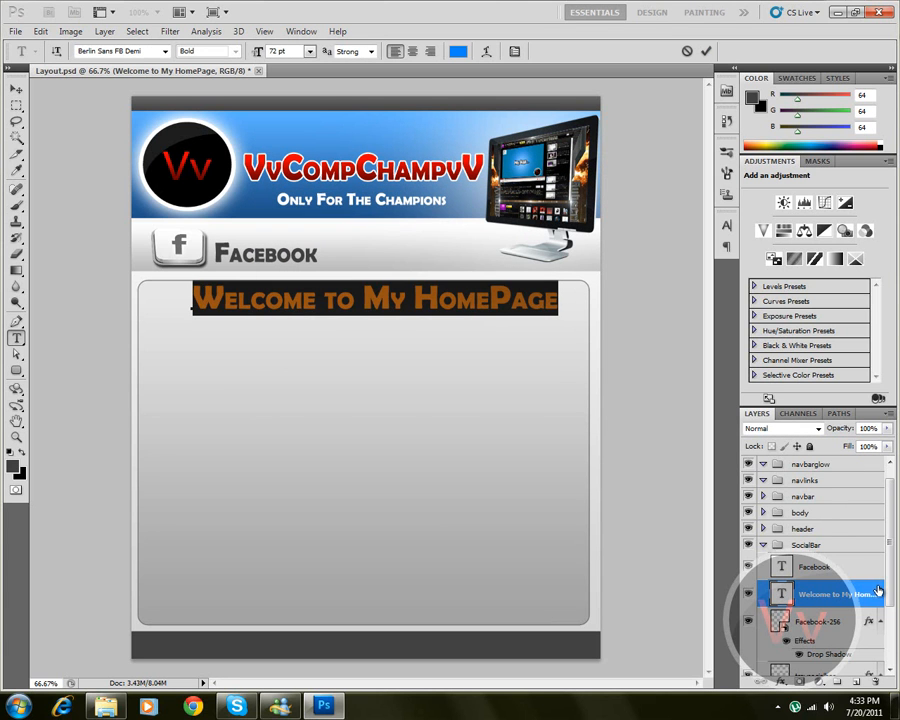
{"action": "left_click", "coordinate": [875, 583]}
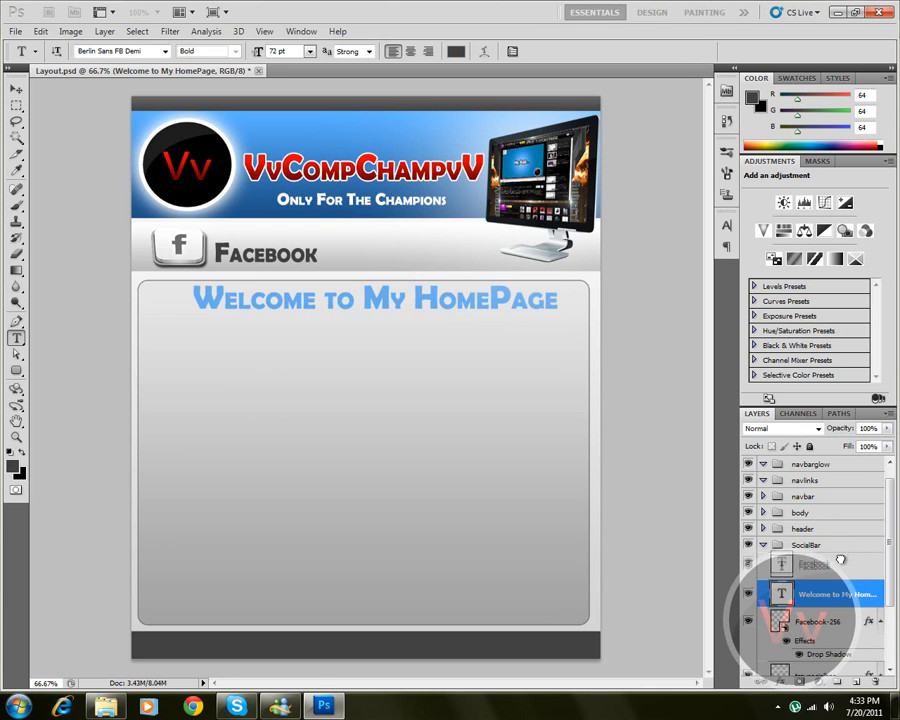
{"action": "left_click", "coordinate": [873, 591]}
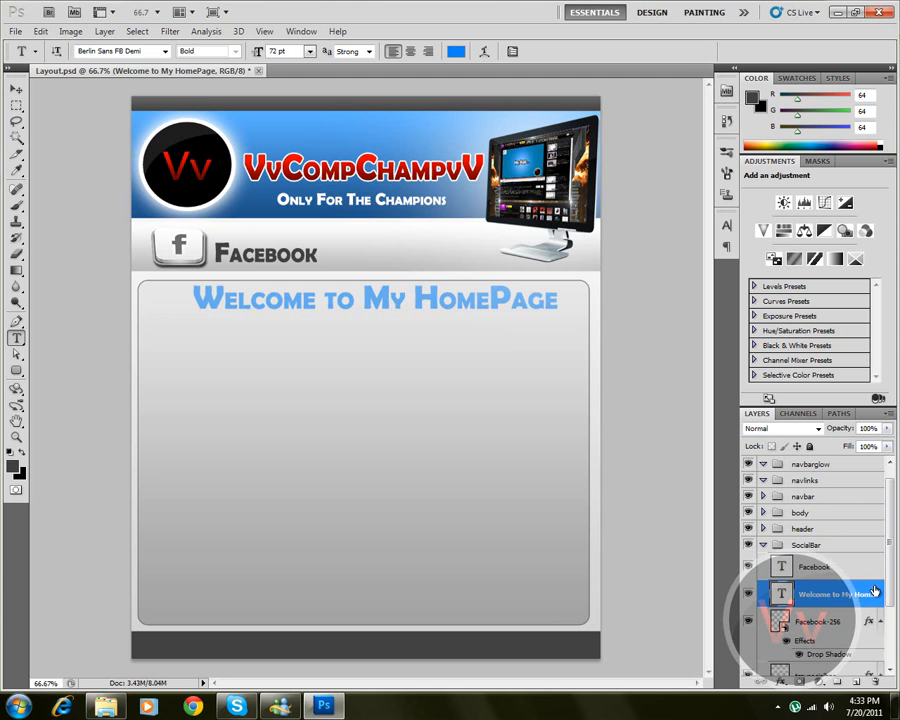
Set the whole welcome heading's font size to 48 pt
{"action": "left_click", "coordinate": [549, 296]}
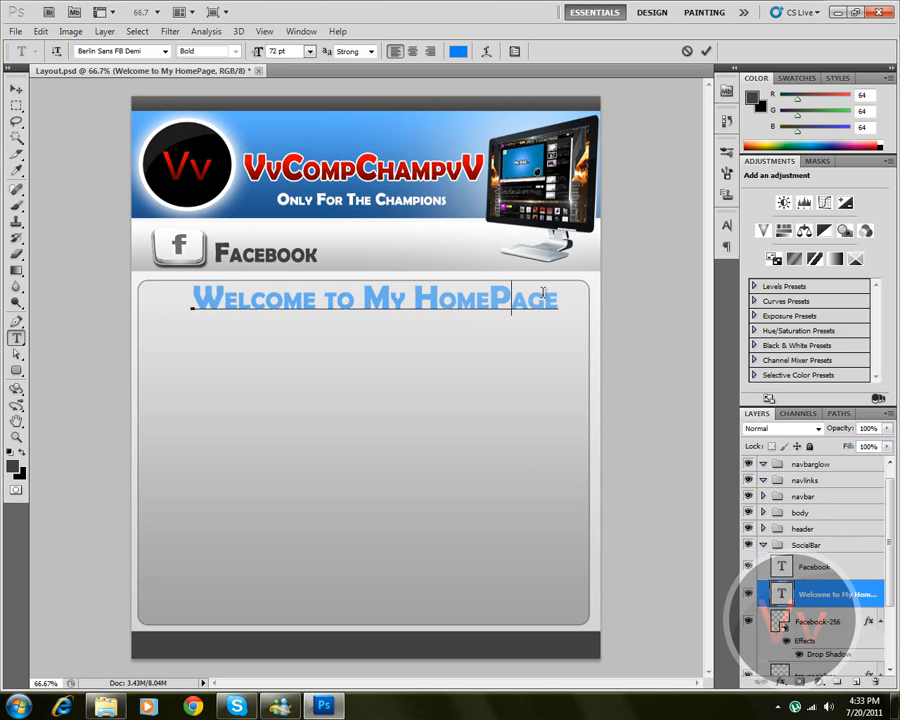
{"action": "left_click_drag", "start_coordinate": [557, 298], "coordinate": [202, 285]}
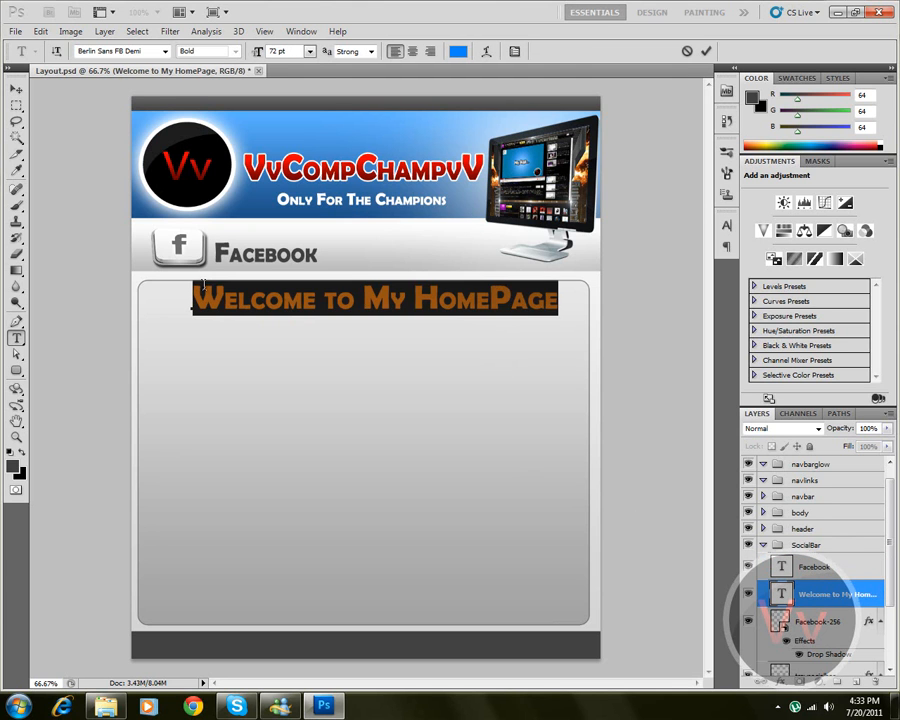
{"action": "left_click", "coordinate": [310, 51]}
{"action": "left_click", "coordinate": [329, 262]}
{"action": "left_click_drag", "start_coordinate": [501, 345], "coordinate": [530, 344]}
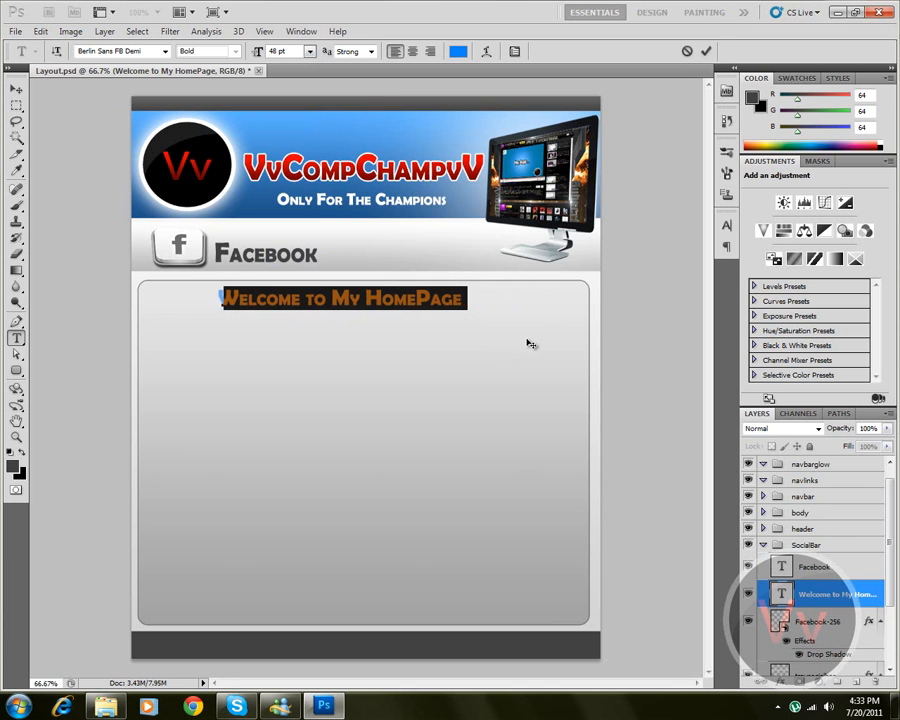
{"action": "left_click", "coordinate": [705, 51]}
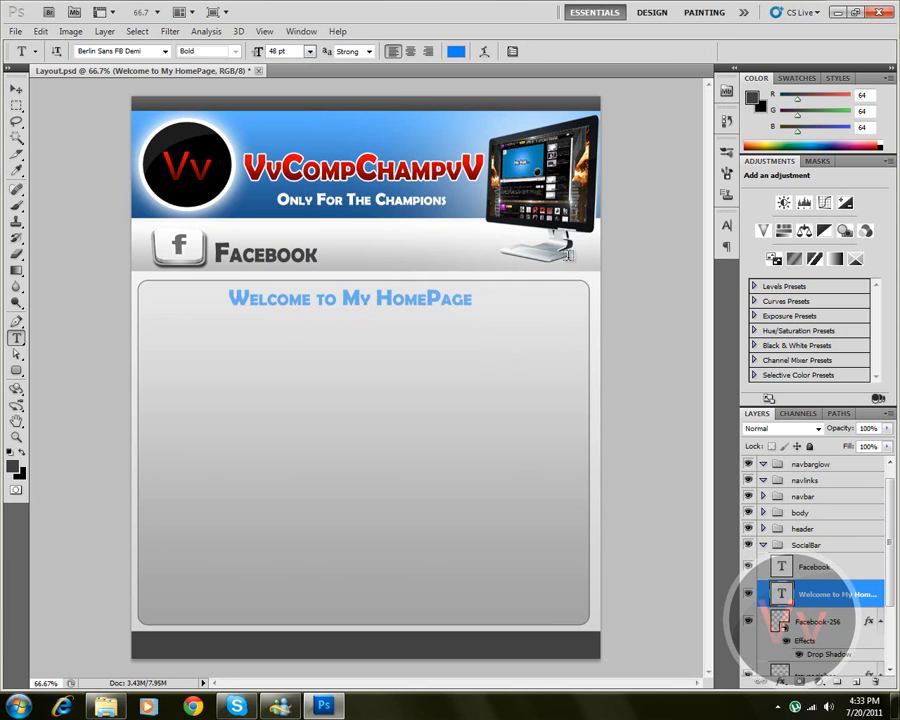
Centre the welcome heading in the content box and move its layer above the Facebook text layer in the SocialBar group
{"action": "left_click", "coordinate": [16, 89]}
{"action": "left_click_drag", "start_coordinate": [227, 254], "coordinate": [232, 255]}
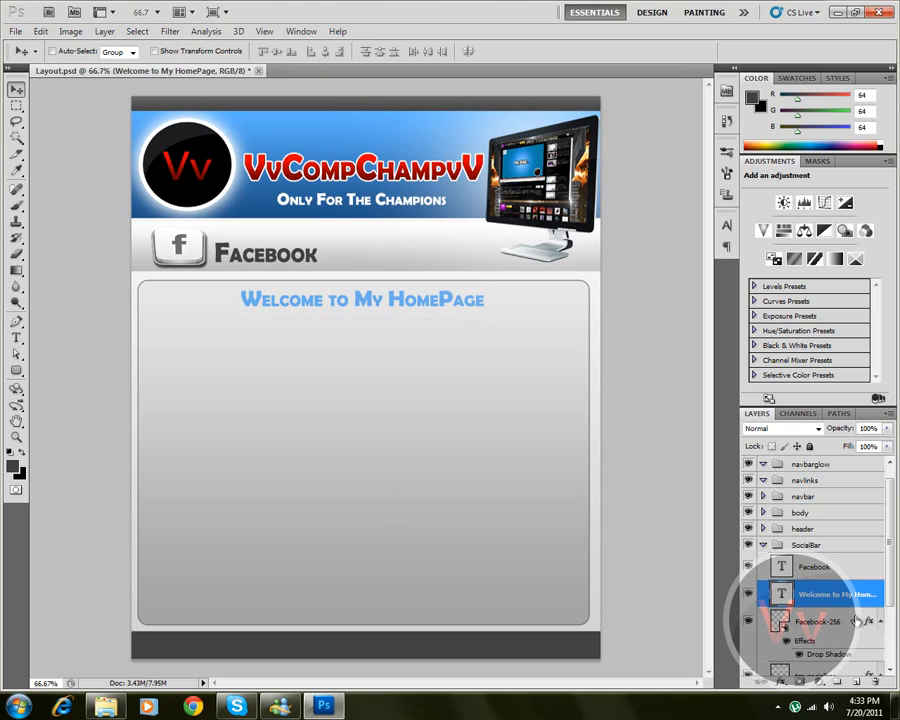
{"action": "left_click_drag", "start_coordinate": [830, 594], "coordinate": [848, 553]}
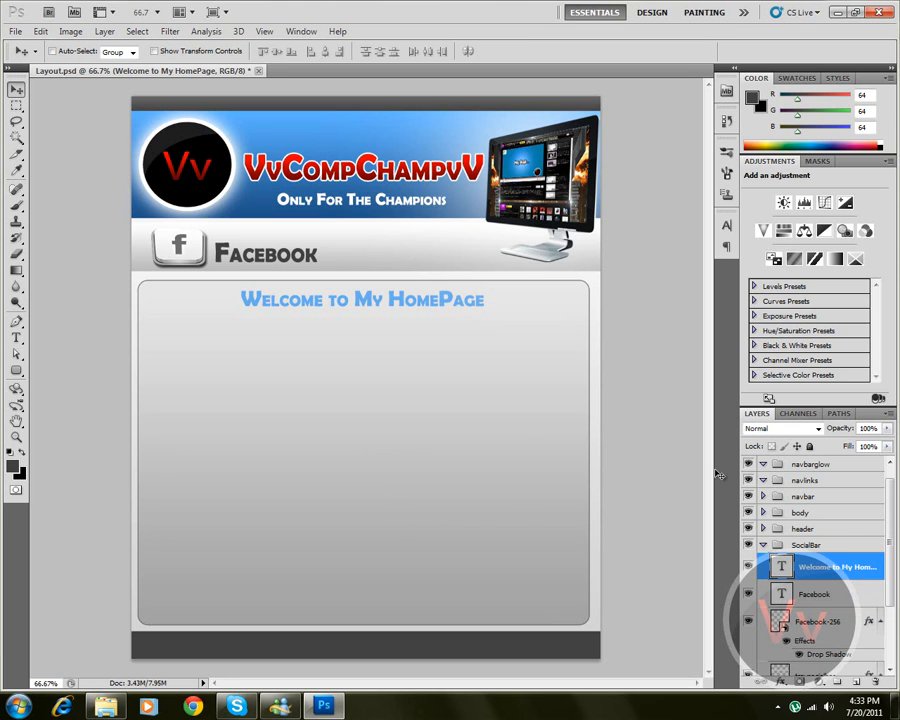
Create a new layer above the welcome heading in the SocialBar group and name it "divison"
{"action": "left_click", "coordinate": [856, 681]}
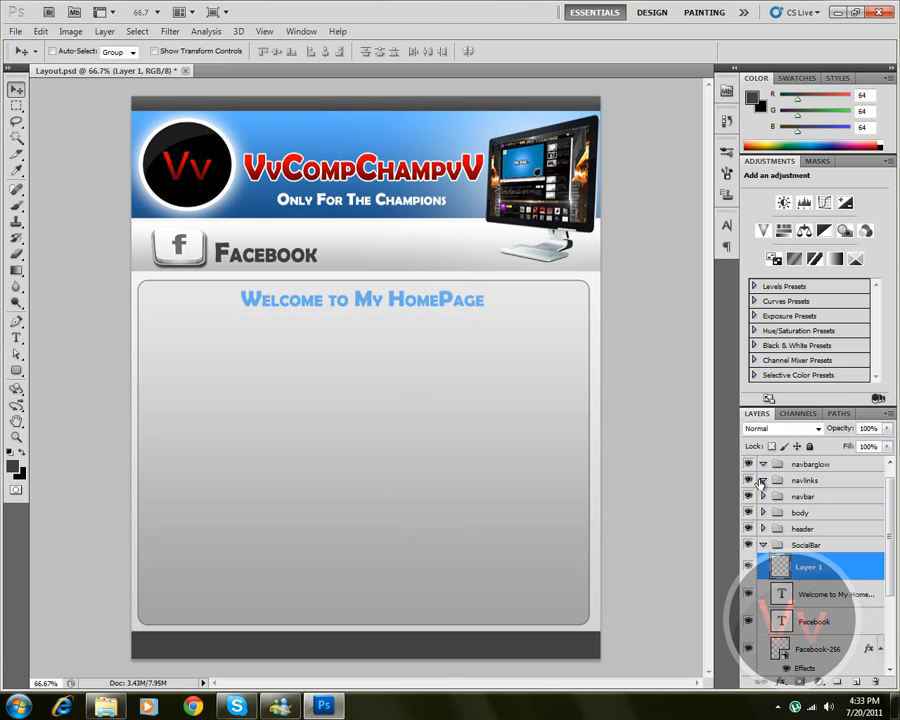
{"action": "double_click", "coordinate": [808, 567]}
{"action": "left_click", "coordinate": [16, 321]}
{"action": "double_click", "coordinate": [802, 569]}
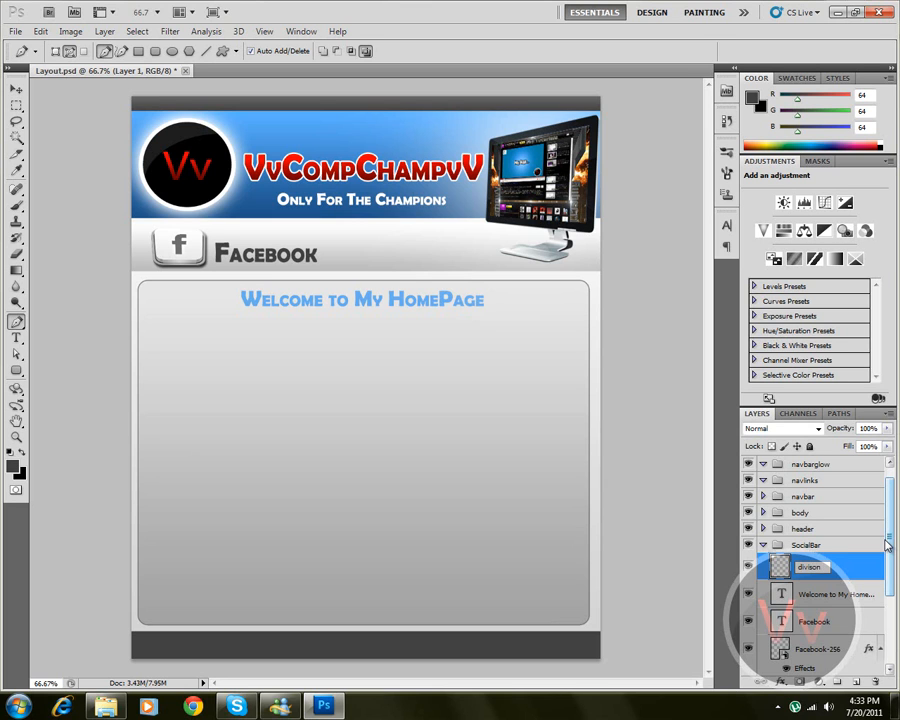
{"action": "key", "text": "Return"}
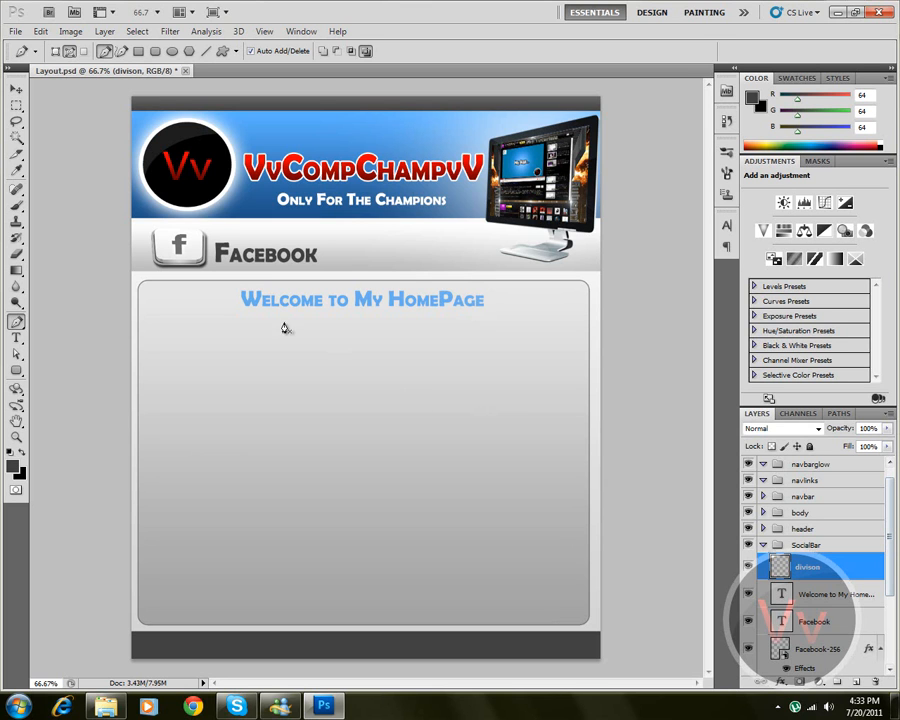
Reduce the Brush size to 20 px for the divider line
{"action": "left_click", "coordinate": [16, 205]}
{"action": "key", "text": "bracketleft"}
{"action": "key", "text": "bracketleft"}
{"action": "key", "text": "bracketleft"}
{"action": "key", "text": "bracketleft"}
{"action": "key", "text": "bracketleft"}
{"action": "key", "text": "bracketleft"}
{"action": "key", "text": "bracketleft"}
{"action": "key", "text": "bracketleft"}
{"action": "key", "text": "bracketleft"}
{"action": "key", "text": "bracketleft"}
{"action": "key", "text": "bracketleft"}
{"action": "key", "text": "bracketleft"}
{"action": "key", "text": "bracketleft"}
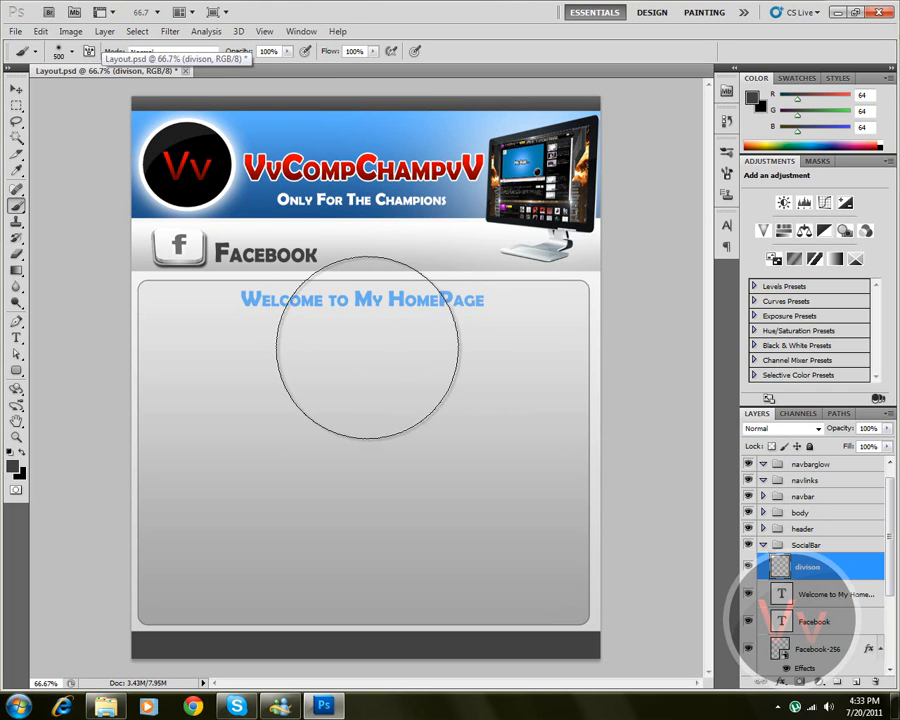
{"action": "key", "text": "bracketleft"}
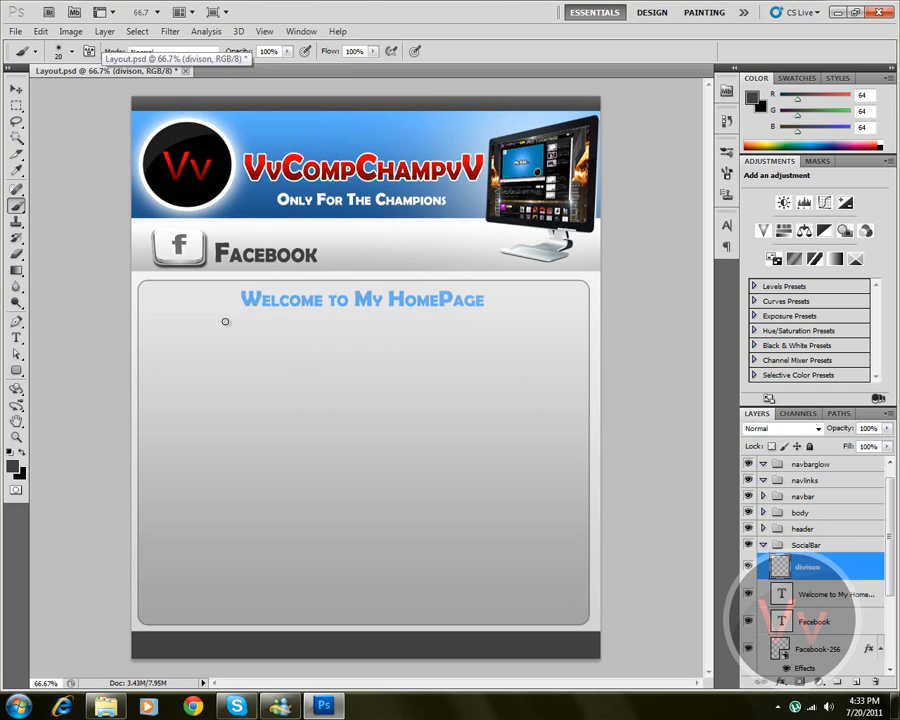
Draw a nearly horizontal two-point Pen path just beneath the welcome heading, extending beyond both ends of the text
{"action": "left_click", "coordinate": [16, 321]}
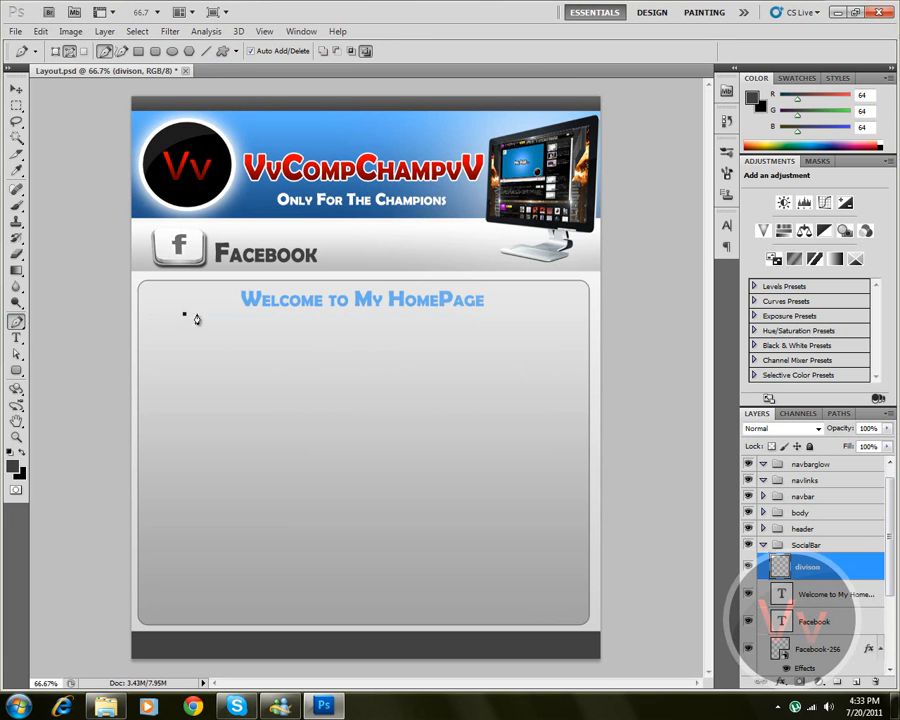
{"action": "left_click", "coordinate": [507, 321]}
{"action": "key", "text": "ctrl+z"}
{"action": "left_click", "coordinate": [534, 311]}
{"action": "key", "text": "ctrl+z"}
{"action": "left_click", "coordinate": [542, 310]}
{"action": "key", "text": "ctrl+z"}
{"action": "left_click", "coordinate": [548, 311]}
{"action": "key", "text": "ctrl+z"}
{"action": "left_click", "coordinate": [553, 313]}
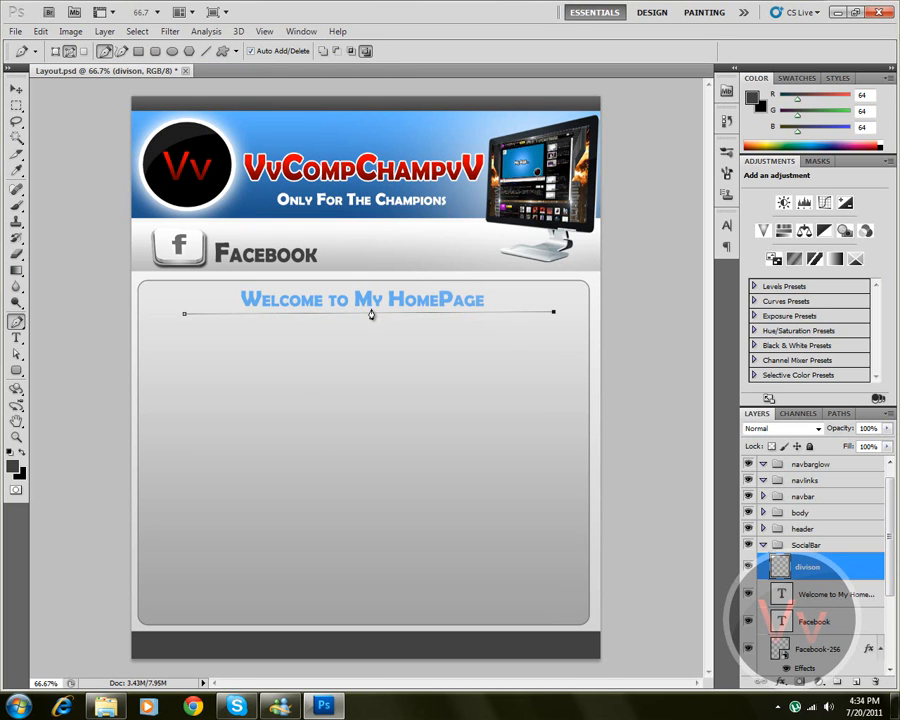
Stroke the path with the Brush and Simulate Pressure enabled, and dismiss the path
{"action": "right_click", "coordinate": [372, 317]}
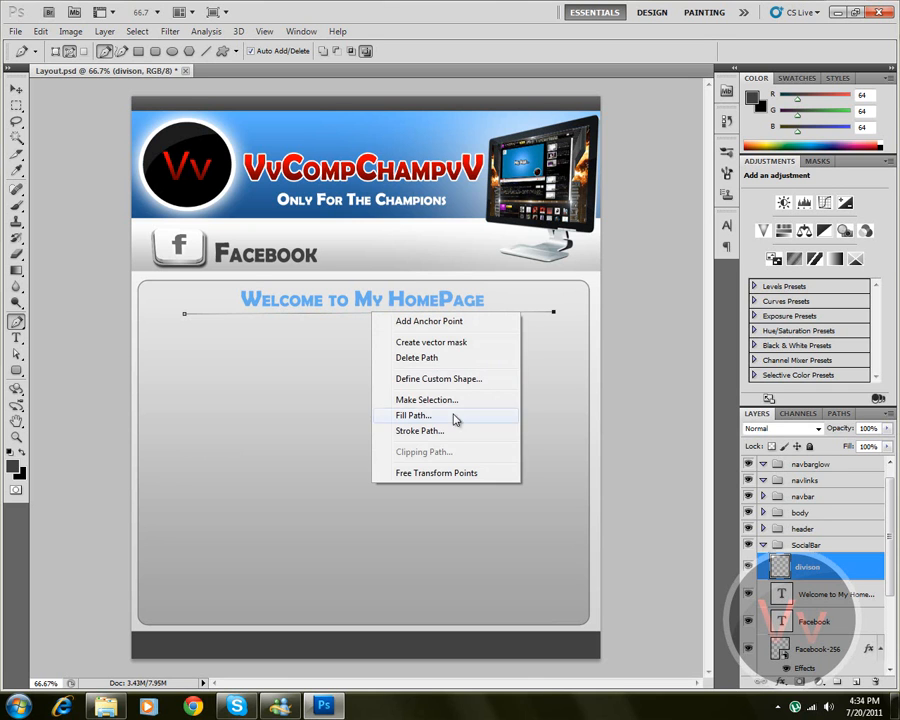
{"action": "left_click", "coordinate": [420, 431]}
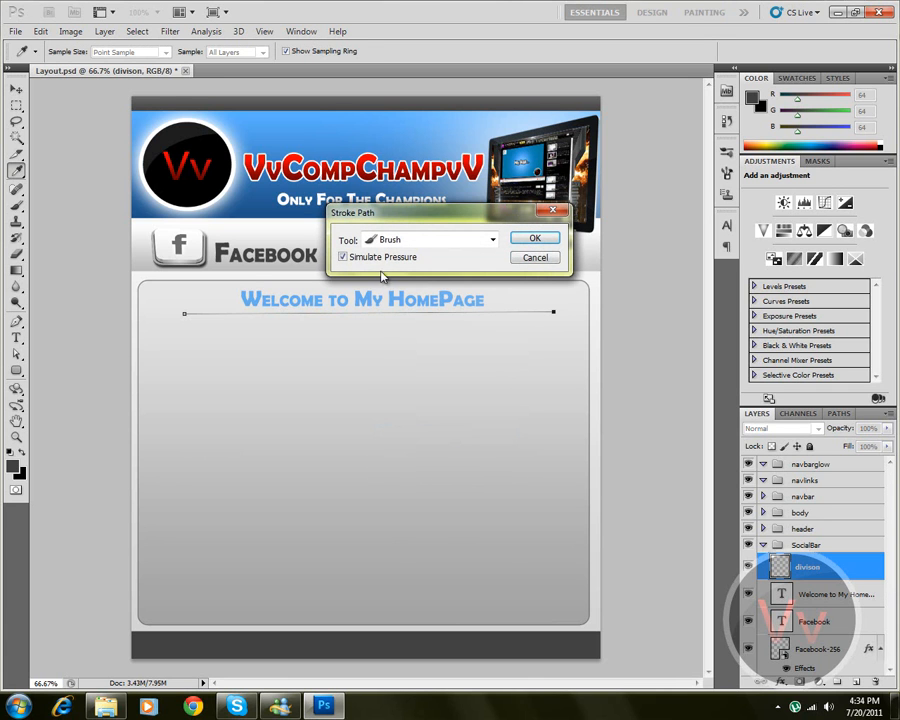
{"action": "left_click", "coordinate": [535, 242]}
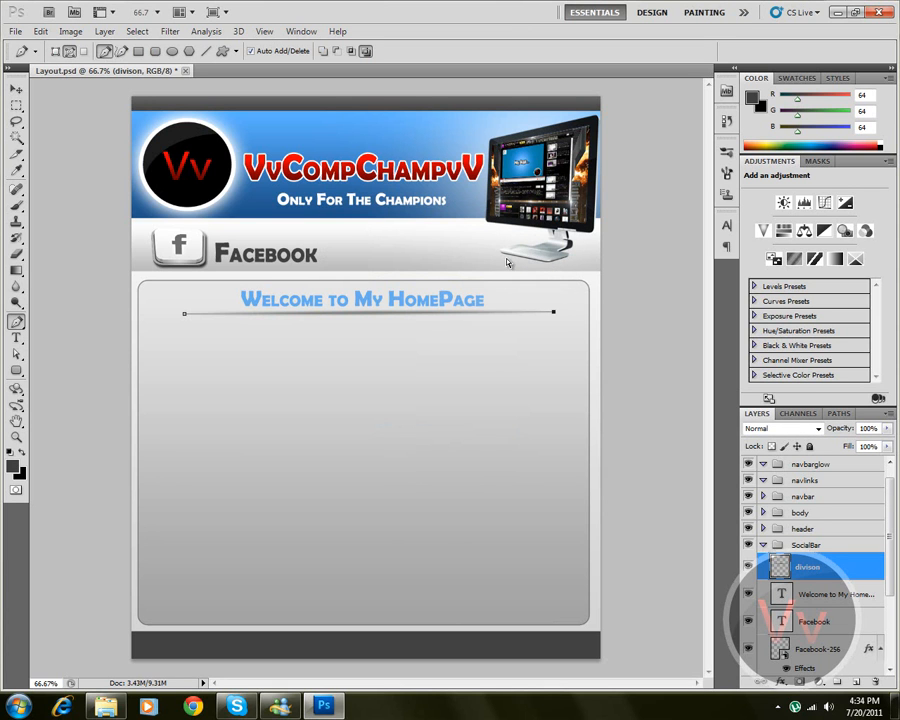
{"action": "key", "text": "Return"}
{"action": "left_click", "coordinate": [16, 105]}
{"action": "left_click_drag", "start_coordinate": [527, 514], "coordinate": [579, 612]}
{"action": "left_click", "coordinate": [475, 554]}
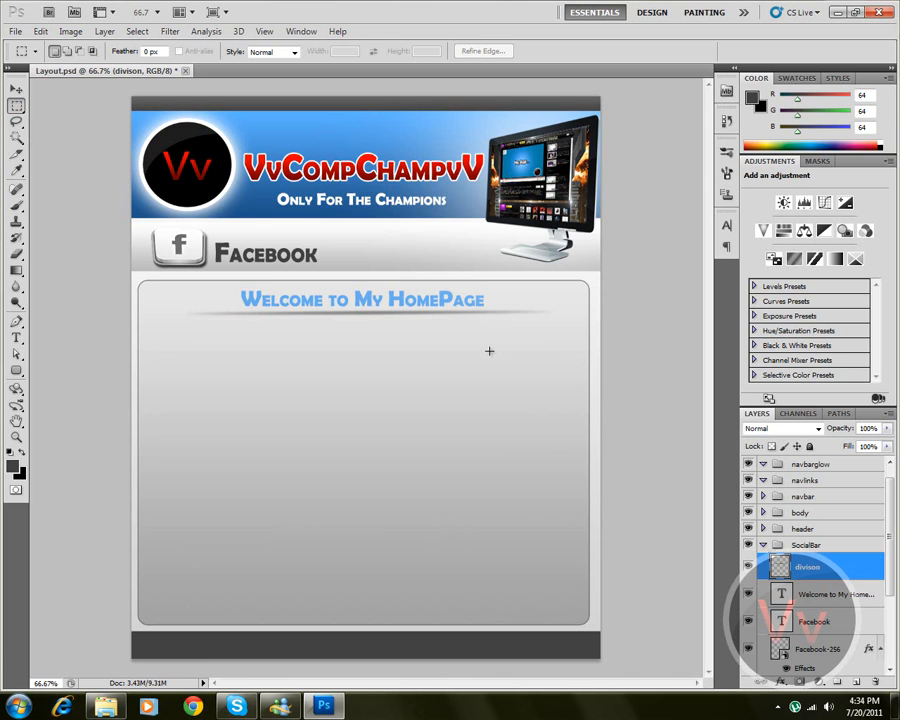
Collapse the SocialBar group and draw a slice around the round logo, spanning the full height of the blue header
{"action": "left_click", "coordinate": [763, 545]}
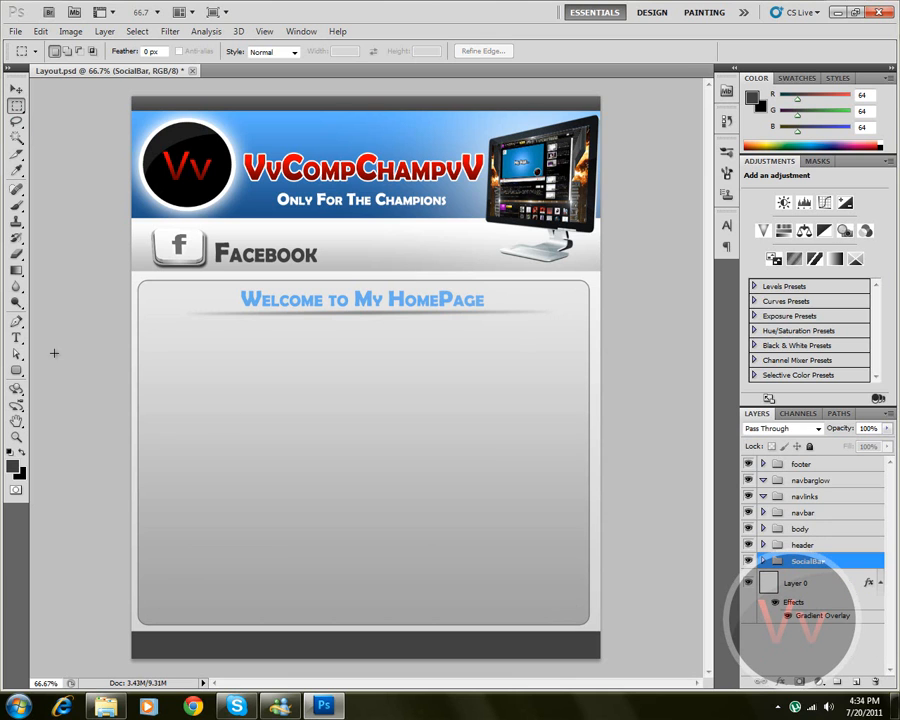
{"action": "left_click", "coordinate": [16, 153]}
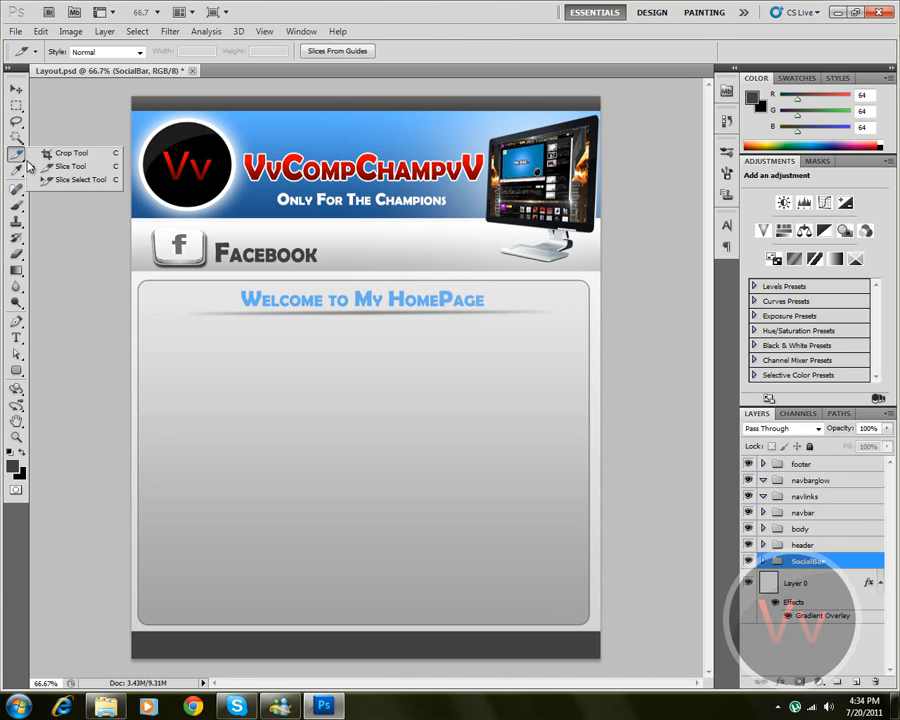
{"action": "left_click", "coordinate": [27, 152]}
{"action": "left_click", "coordinate": [16, 168]}
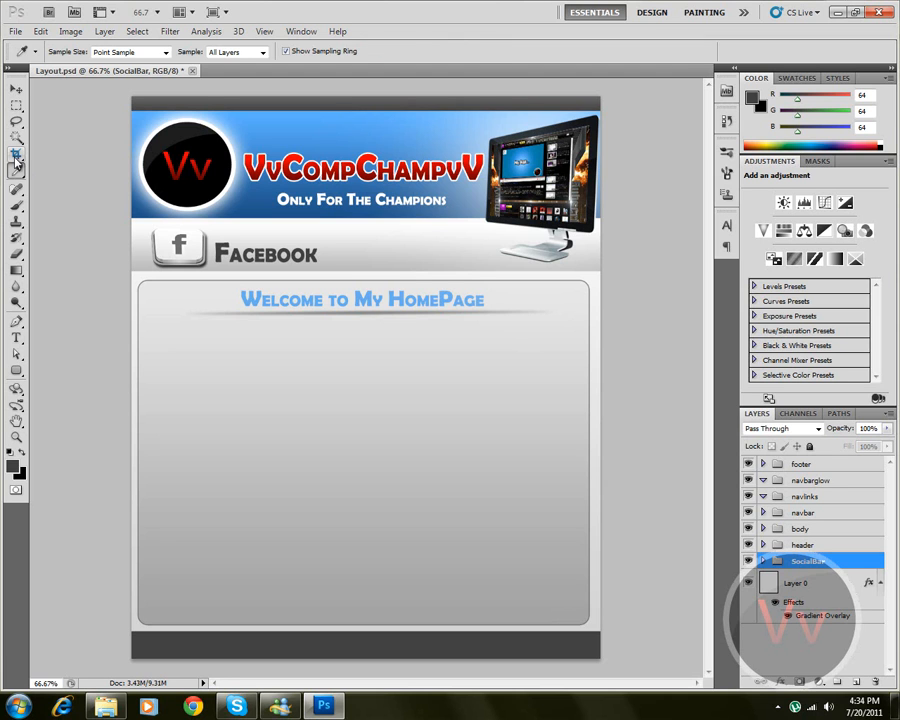
{"action": "left_click", "coordinate": [16, 154]}
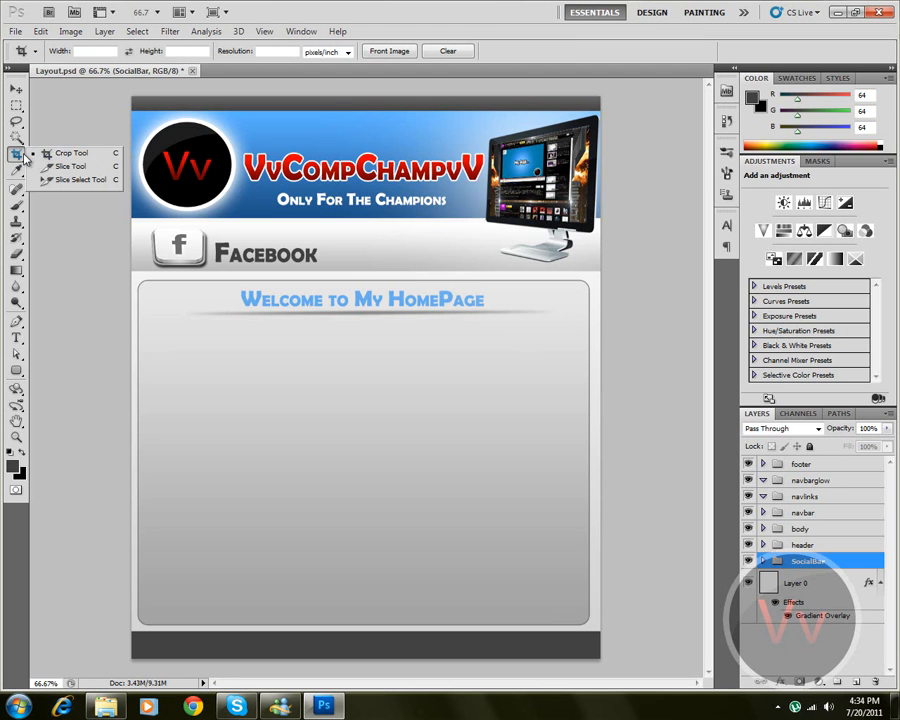
{"action": "left_click", "coordinate": [16, 155]}
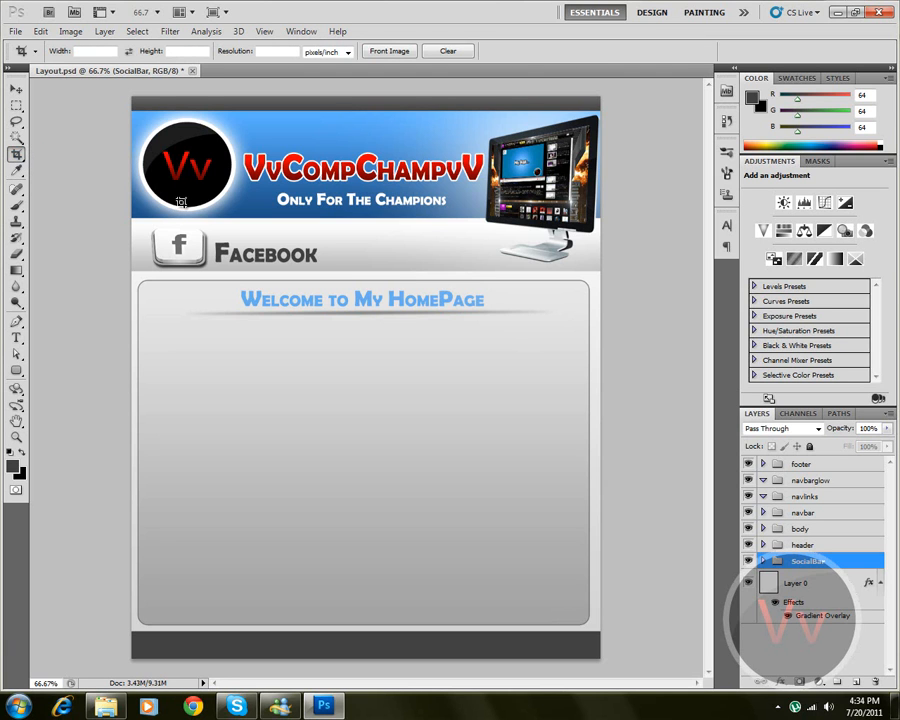
{"action": "key", "text": "shift+c"}
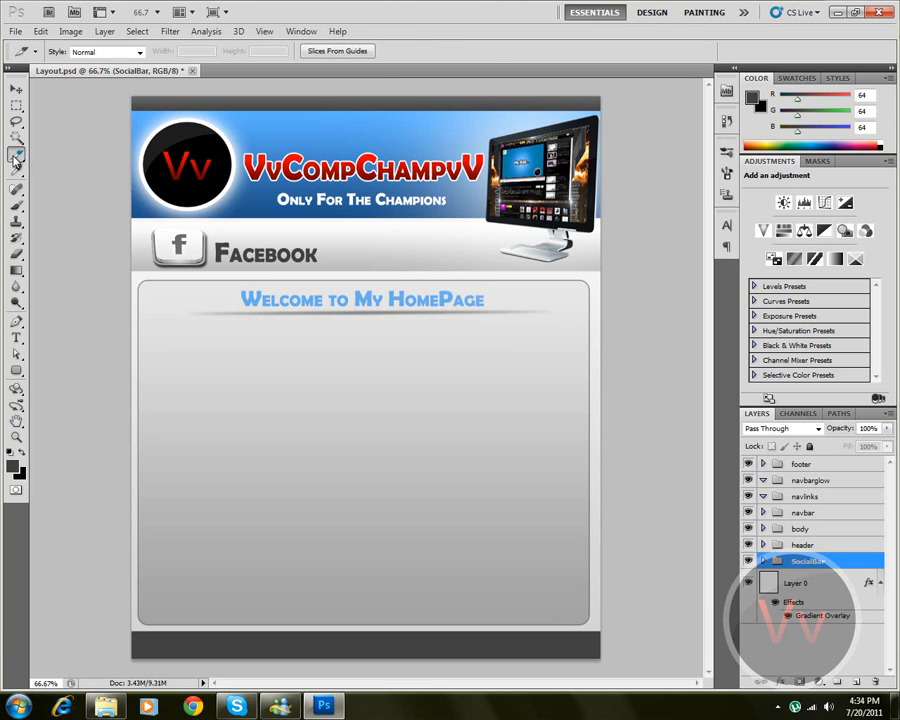
{"action": "left_click_drag", "start_coordinate": [16, 158], "coordinate": [59, 153]}
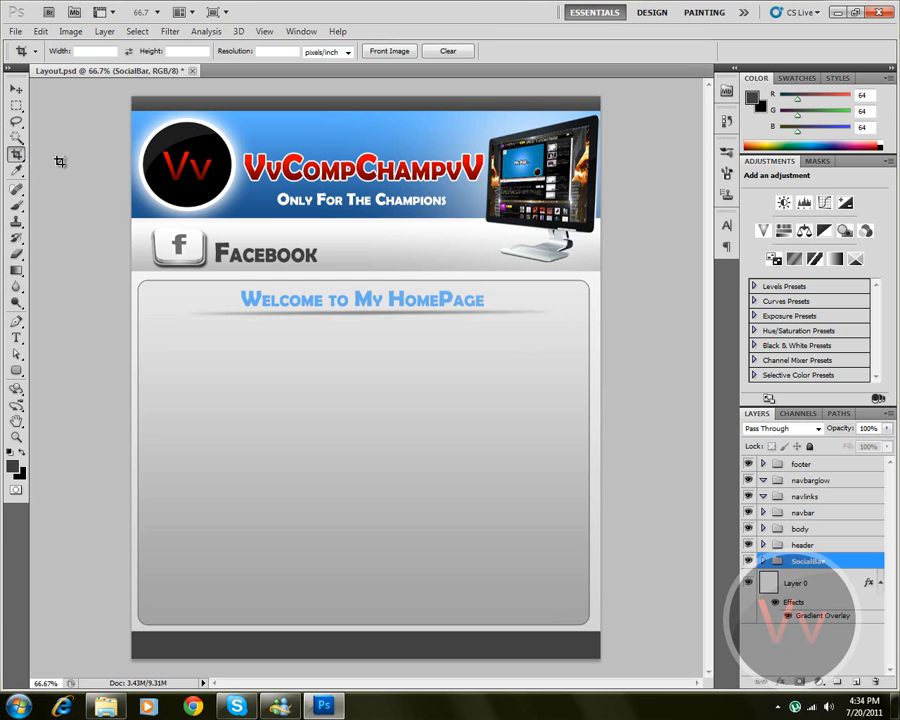
{"action": "key", "text": "shift+c"}
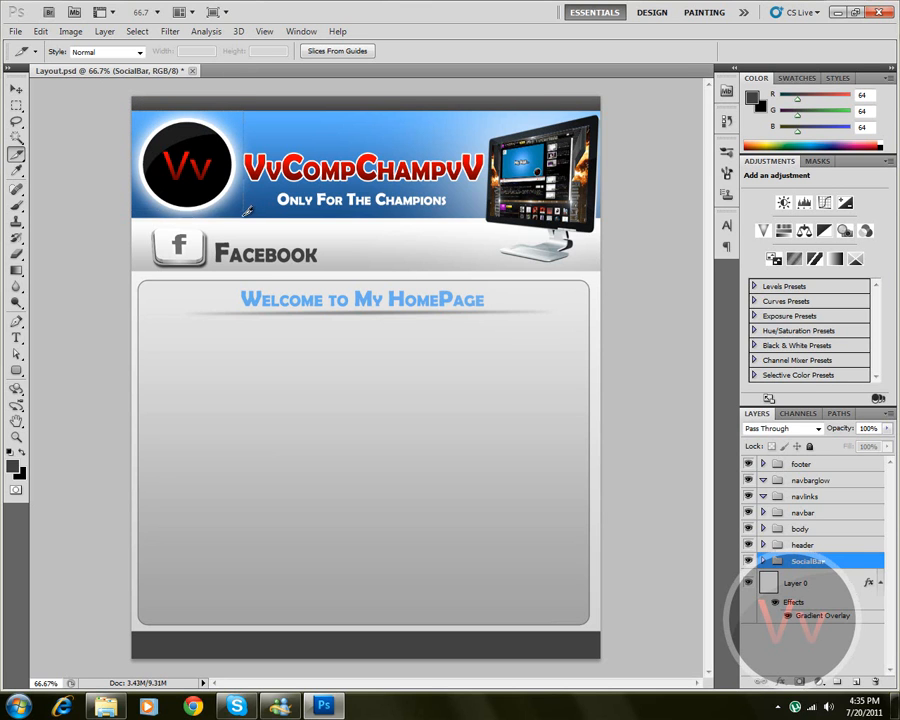
{"action": "left_click_drag", "start_coordinate": [247, 212], "coordinate": [133, 113]}
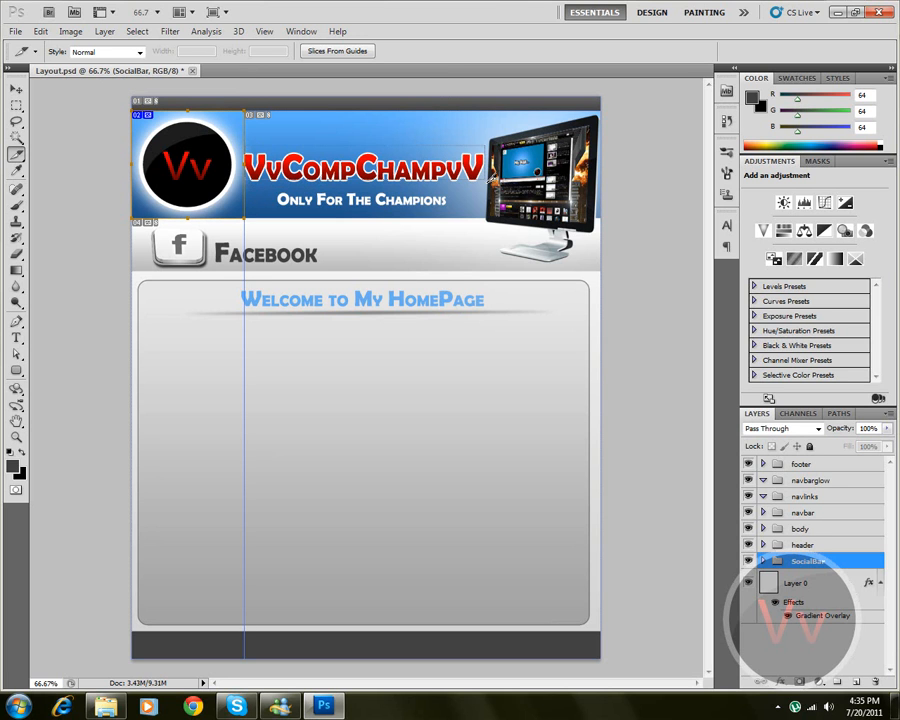
Draw separate slices around the header's red channel title, the white tagline and the monitor image
{"action": "left_click_drag", "start_coordinate": [488, 180], "coordinate": [485, 180]}
{"action": "left_click_drag", "start_coordinate": [329, 204], "coordinate": [453, 205]}
{"action": "left_click_drag", "start_coordinate": [473, 118], "coordinate": [635, 268]}
Draw slices around the welcome heading, the Facebook text, the dark footer bar and the empty content area below the divider
{"action": "left_click_drag", "start_coordinate": [222, 284], "coordinate": [504, 312]}
{"action": "left_click_drag", "start_coordinate": [218, 240], "coordinate": [318, 265]}
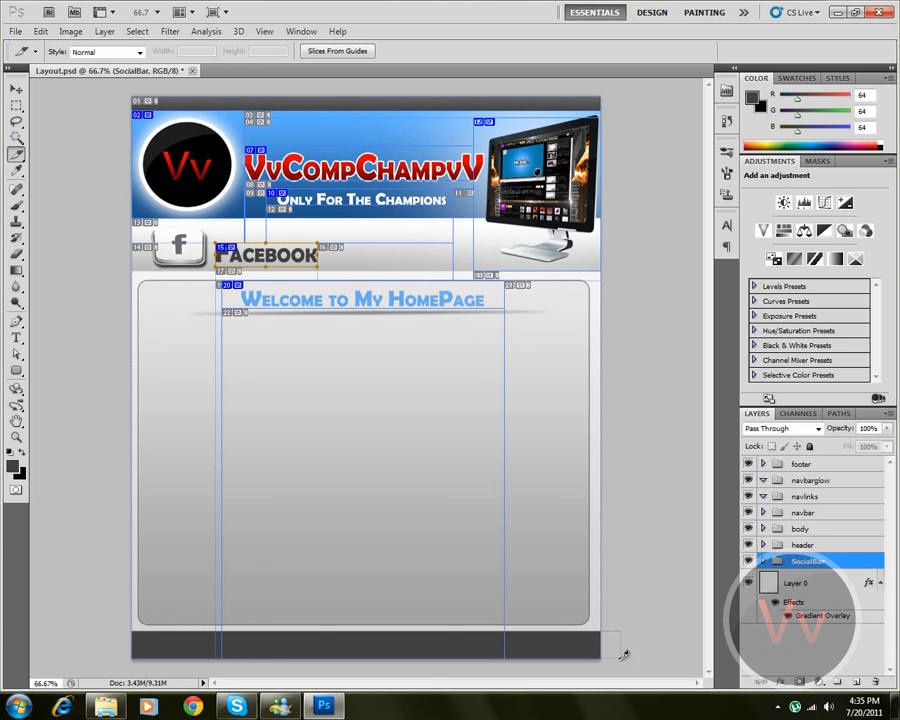
{"action": "left_click_drag", "start_coordinate": [603, 654], "coordinate": [601, 659]}
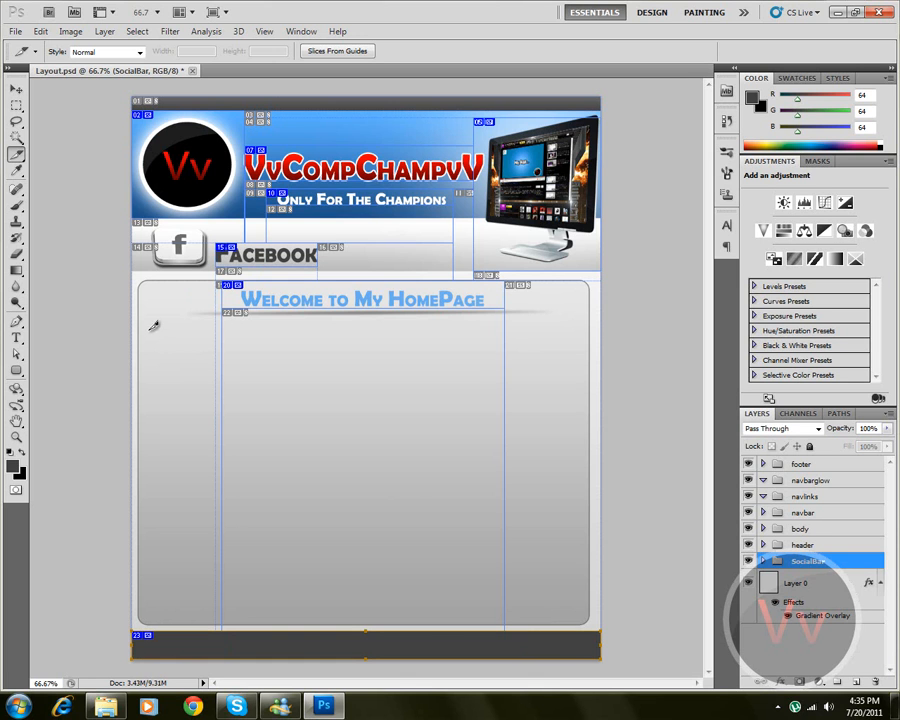
{"action": "left_click_drag", "start_coordinate": [143, 317], "coordinate": [580, 617]}
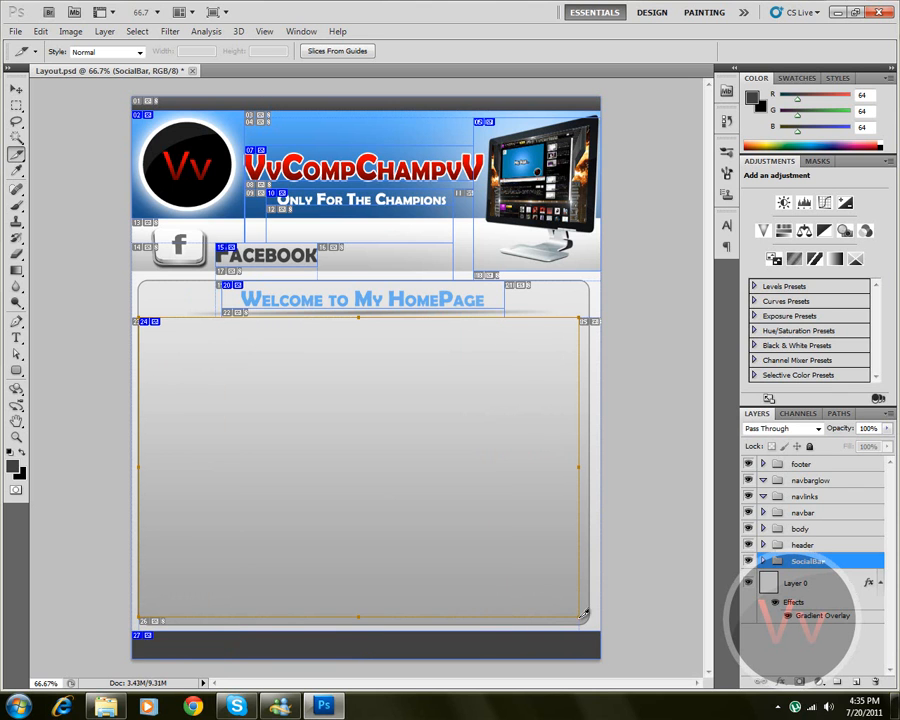
Save the document as Layout in Photoshop format in the psdsource folder of the desktop's Layout folder, replacing the existing file
{"action": "left_click", "coordinate": [12, 33]}
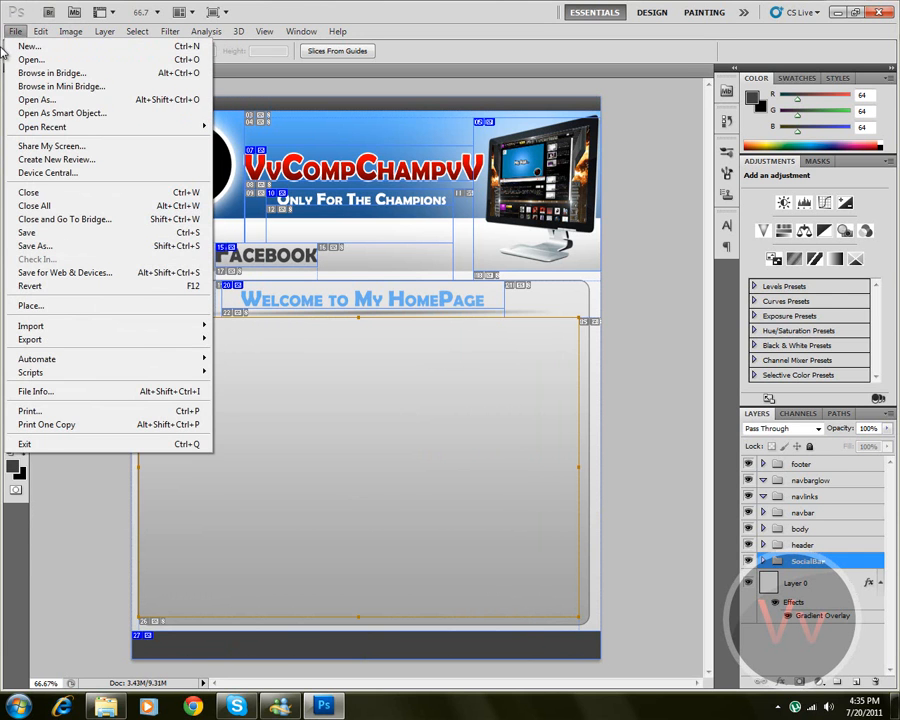
{"action": "left_click", "coordinate": [62, 246]}
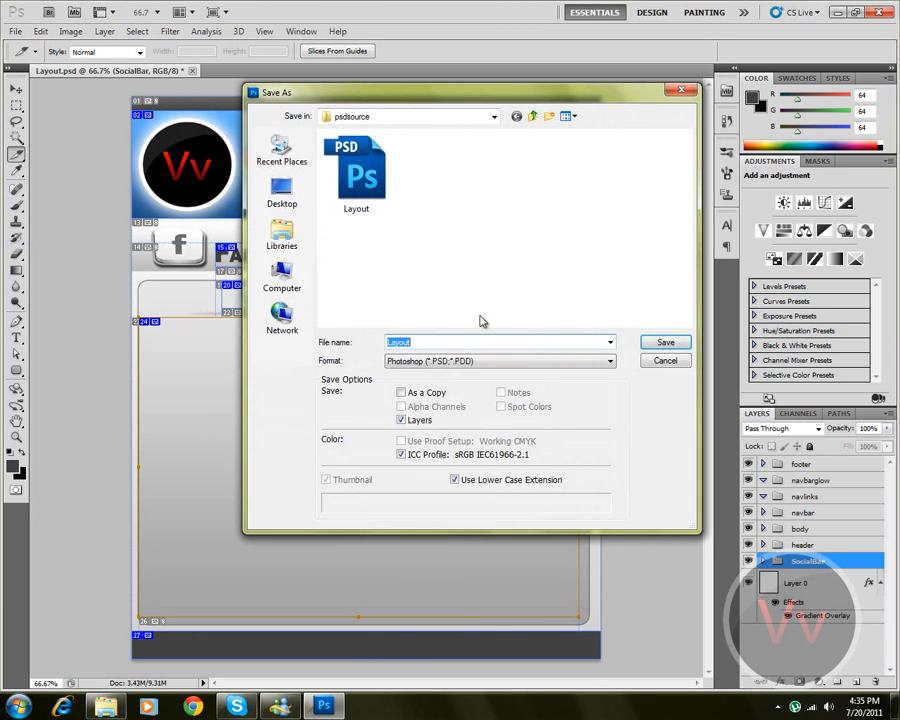
{"action": "left_click", "coordinate": [282, 190]}
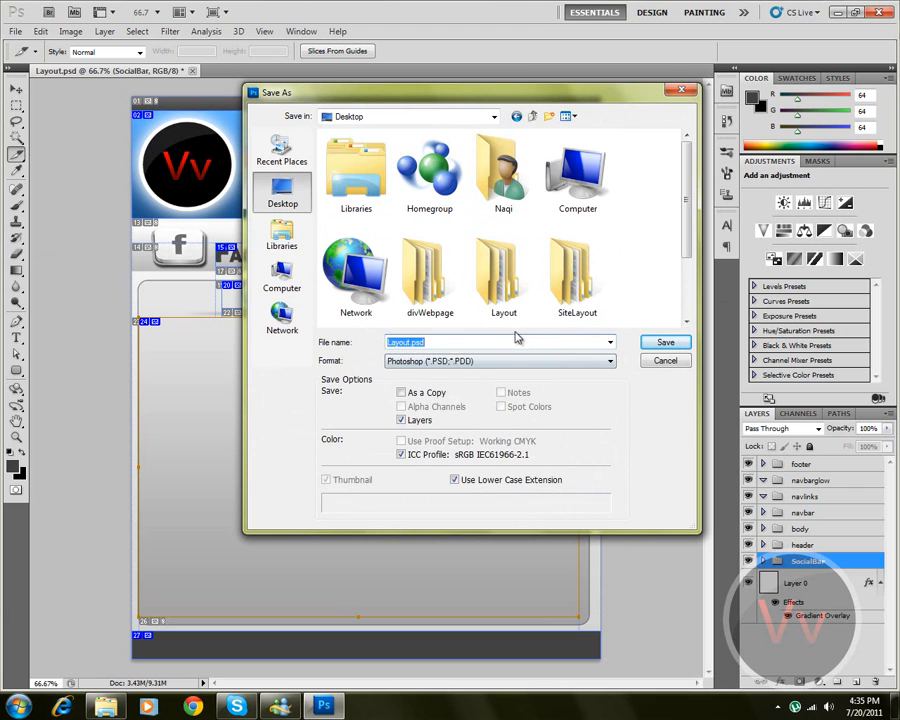
{"action": "left_click", "coordinate": [516, 361]}
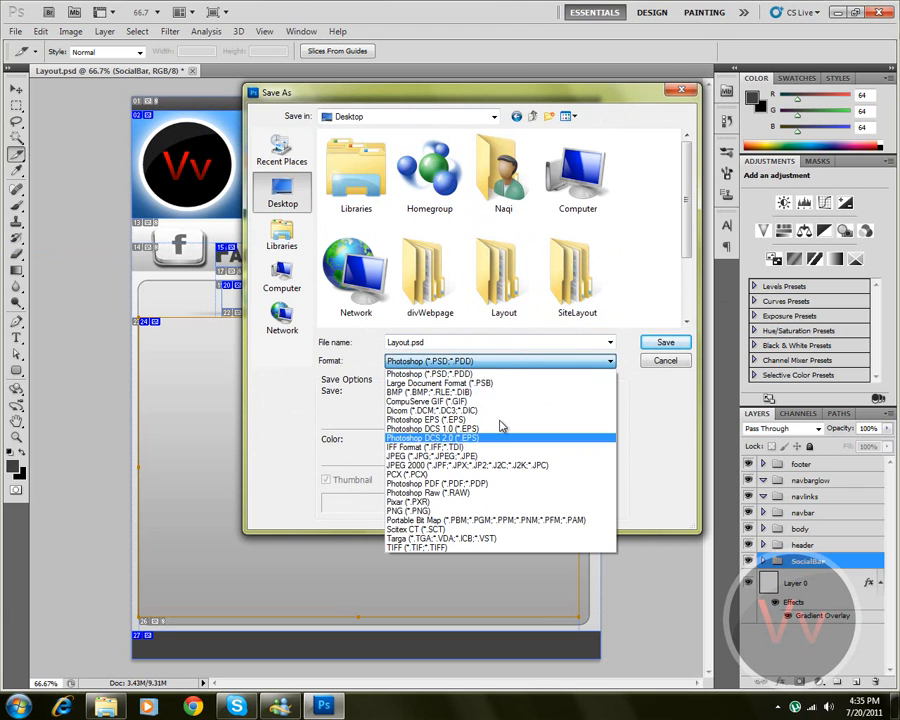
{"action": "left_click", "coordinate": [508, 361]}
{"action": "double_click", "coordinate": [505, 280]}
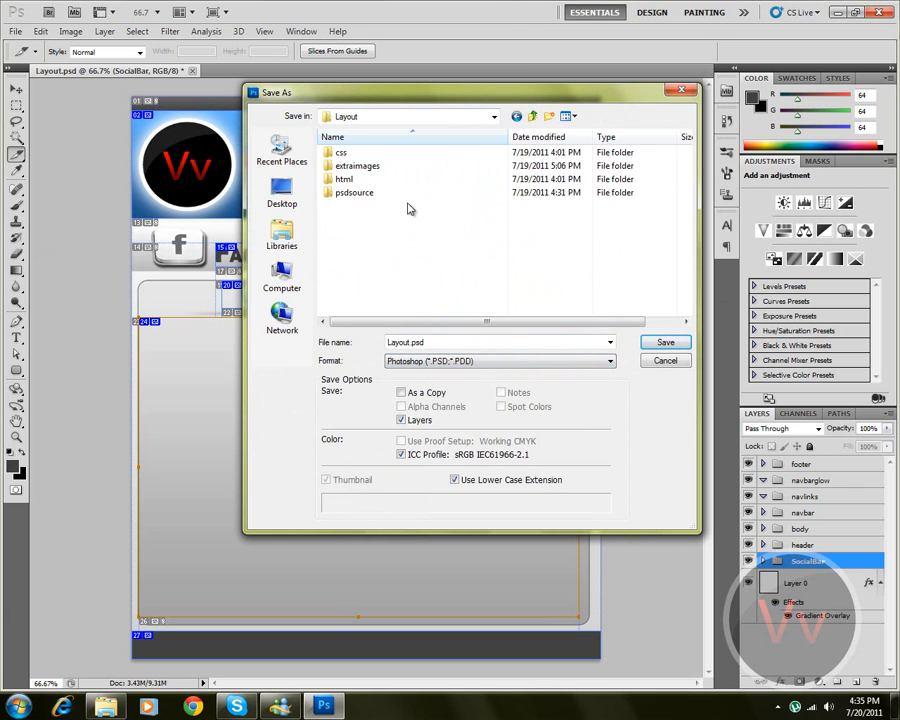
{"action": "double_click", "coordinate": [404, 195]}
{"action": "left_click", "coordinate": [360, 178]}
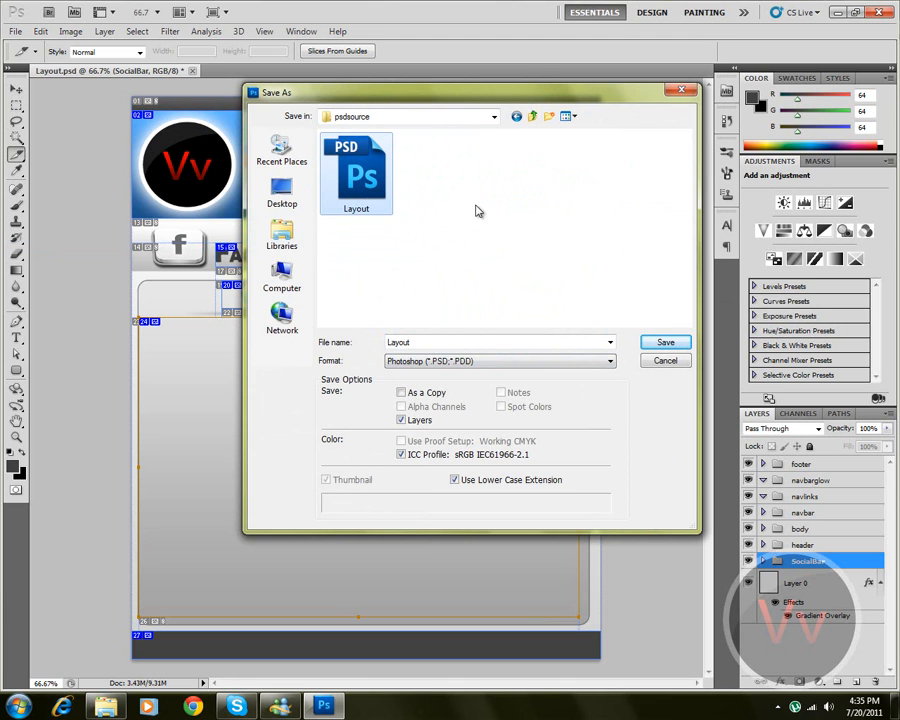
{"action": "left_click", "coordinate": [471, 344]}
{"action": "left_click", "coordinate": [666, 342]}
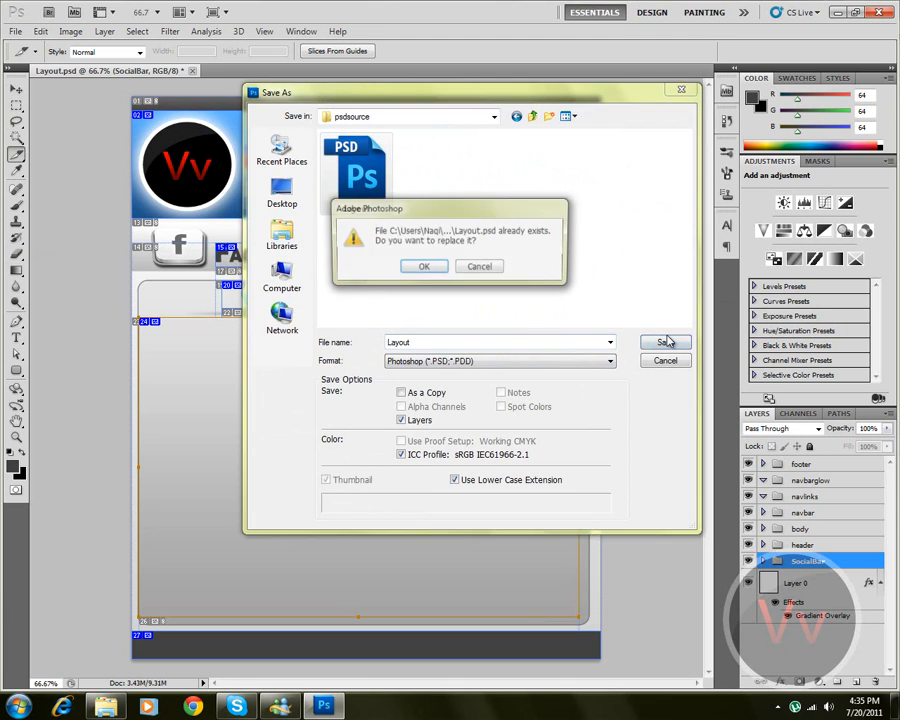
{"action": "left_click", "coordinate": [421, 268]}
{"action": "left_click", "coordinate": [602, 223]}
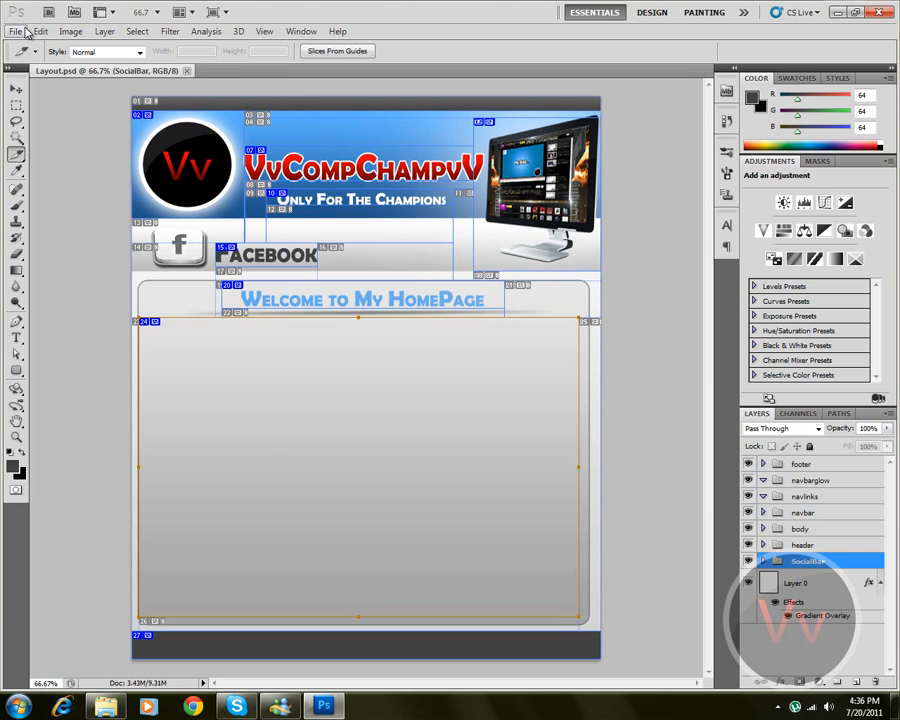
Start a Save for Web & Devices export of the sliced layout with the format set to JPEG at quality 100
{"action": "left_click", "coordinate": [26, 30]}
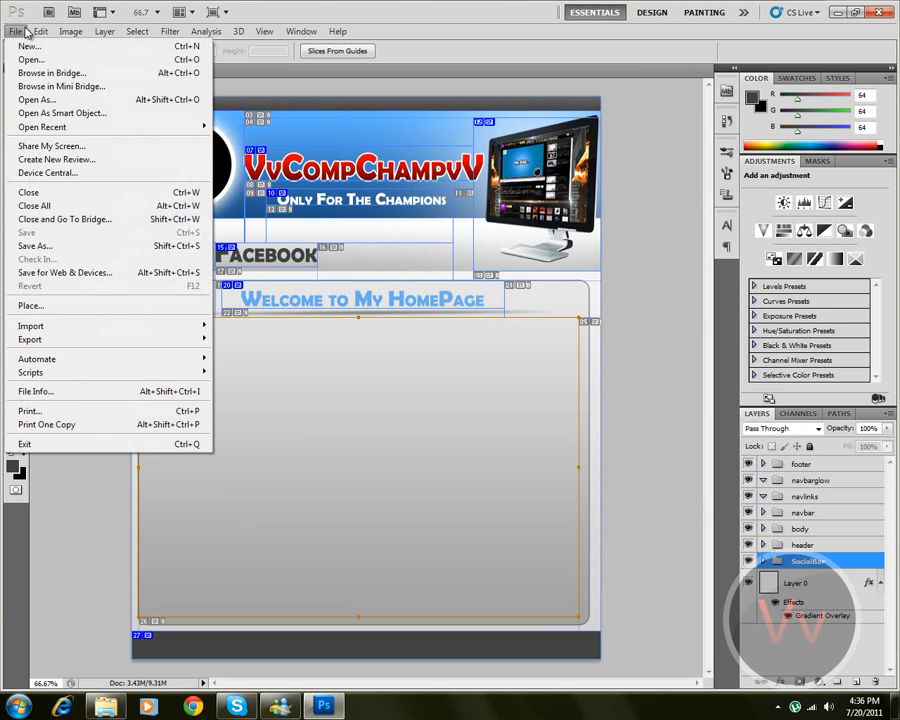
{"action": "left_click", "coordinate": [97, 277]}
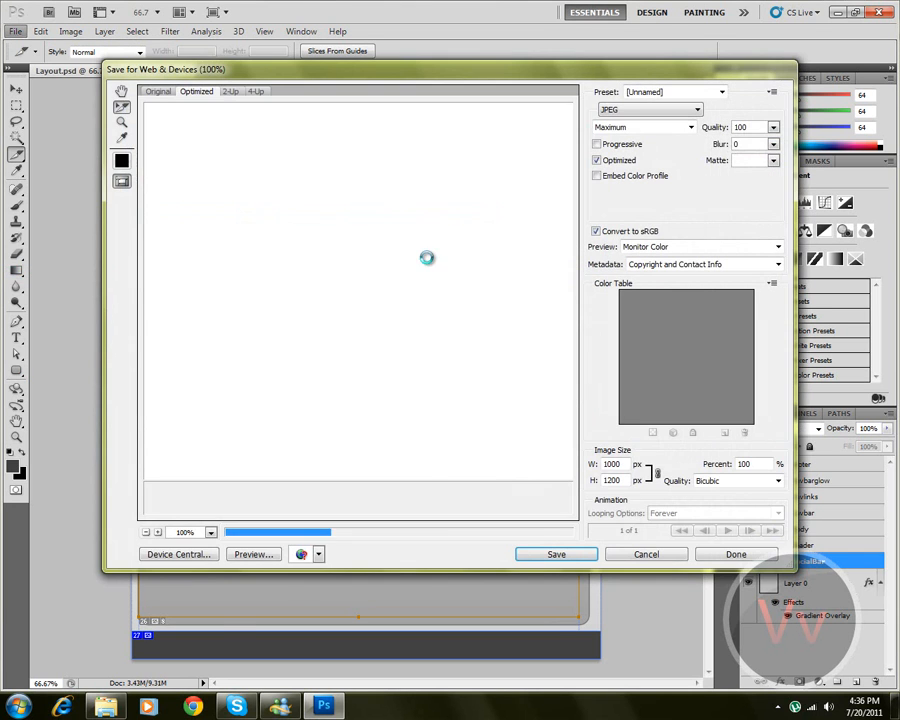
{"action": "left_click_drag", "start_coordinate": [296, 70], "coordinate": [280, 106]}
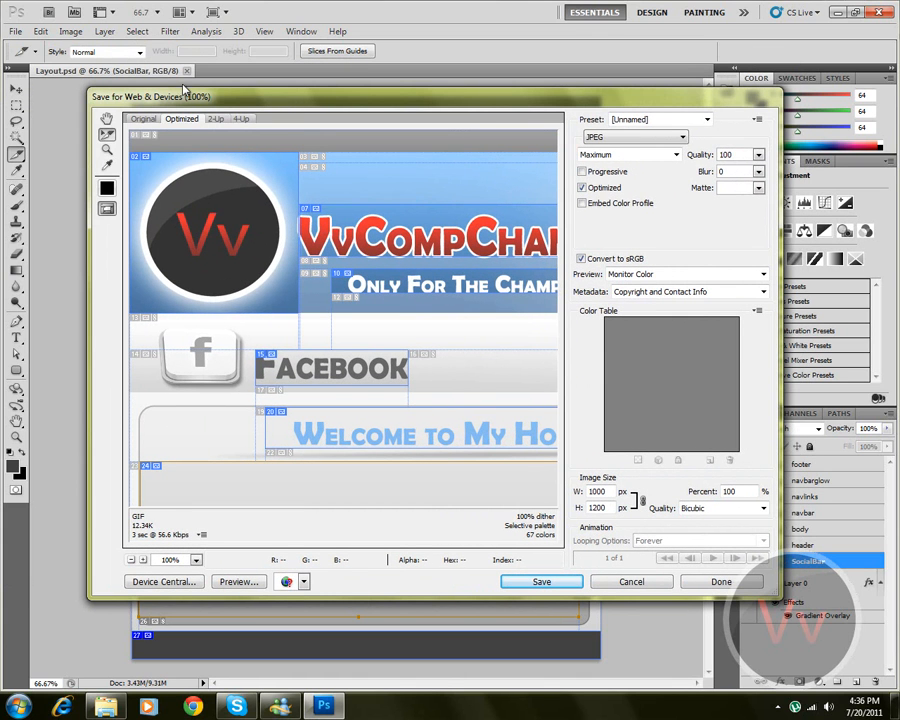
{"action": "left_click", "coordinate": [660, 140]}
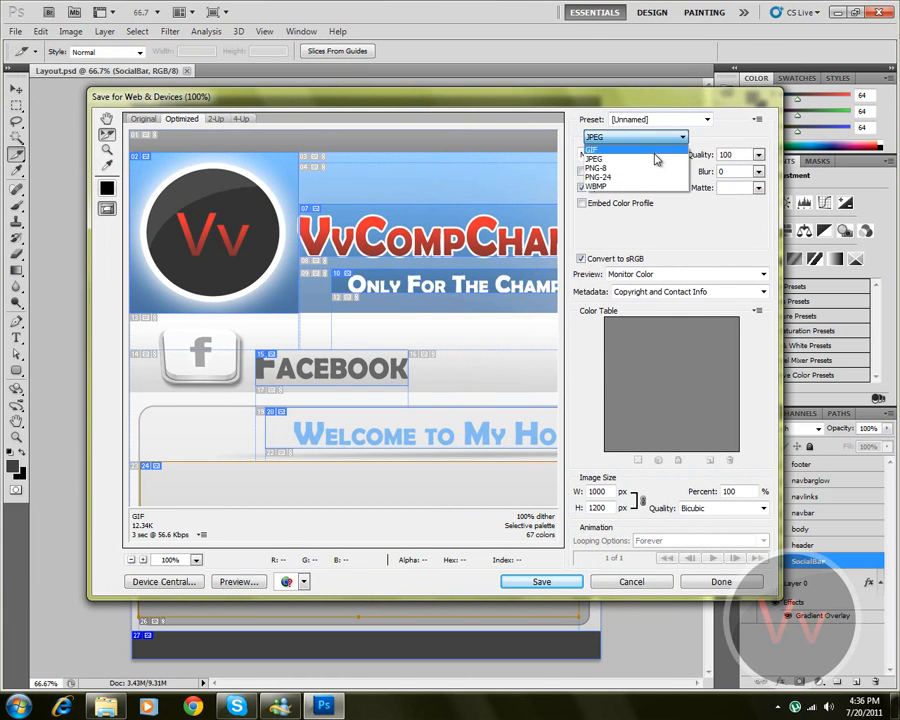
{"action": "left_click", "coordinate": [656, 149]}
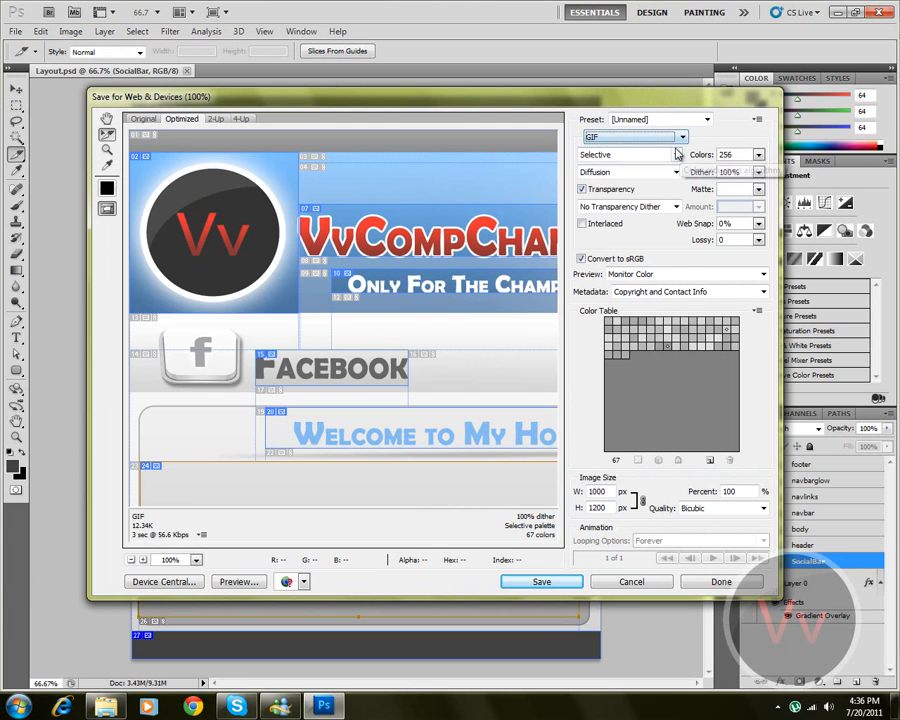
{"action": "left_click", "coordinate": [660, 140]}
{"action": "left_click", "coordinate": [660, 140]}
{"action": "left_click", "coordinate": [660, 140]}
{"action": "left_click", "coordinate": [594, 159]}
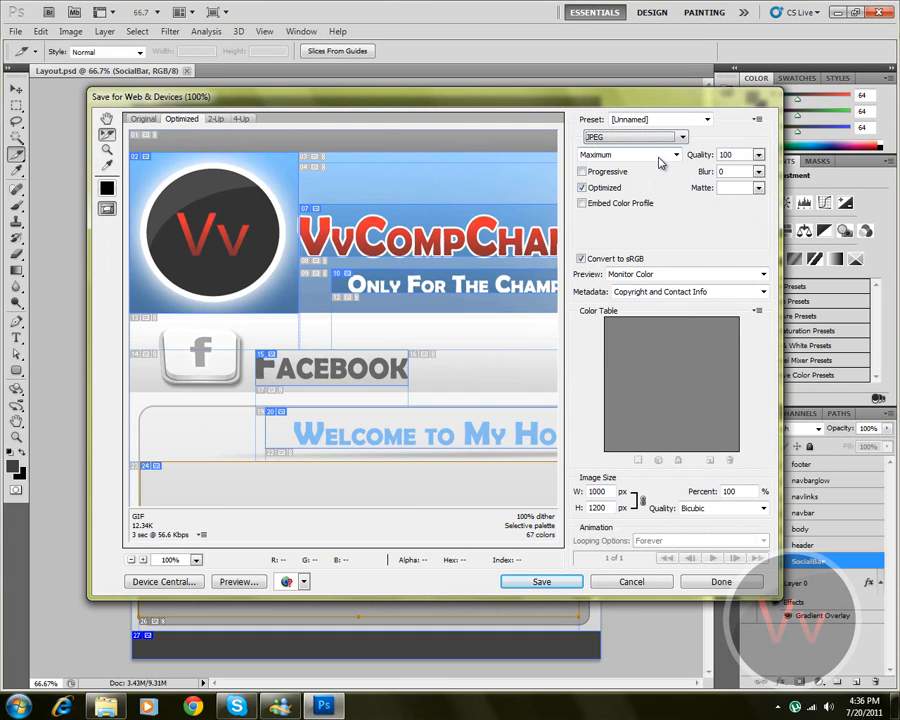
{"action": "left_click", "coordinate": [759, 155]}
{"action": "left_click", "coordinate": [766, 176]}
Save the export as Layout.html in the desktop's Layout folder, with the HTML and Images format and all slices
{"action": "left_click", "coordinate": [541, 582]}
{"action": "left_click", "coordinate": [132, 218]}
{"action": "double_click", "coordinate": [352, 300]}
{"action": "left_click", "coordinate": [325, 484]}
{"action": "left_click", "coordinate": [325, 482]}
{"action": "left_click_drag", "start_coordinate": [335, 481], "coordinate": [212, 480]}
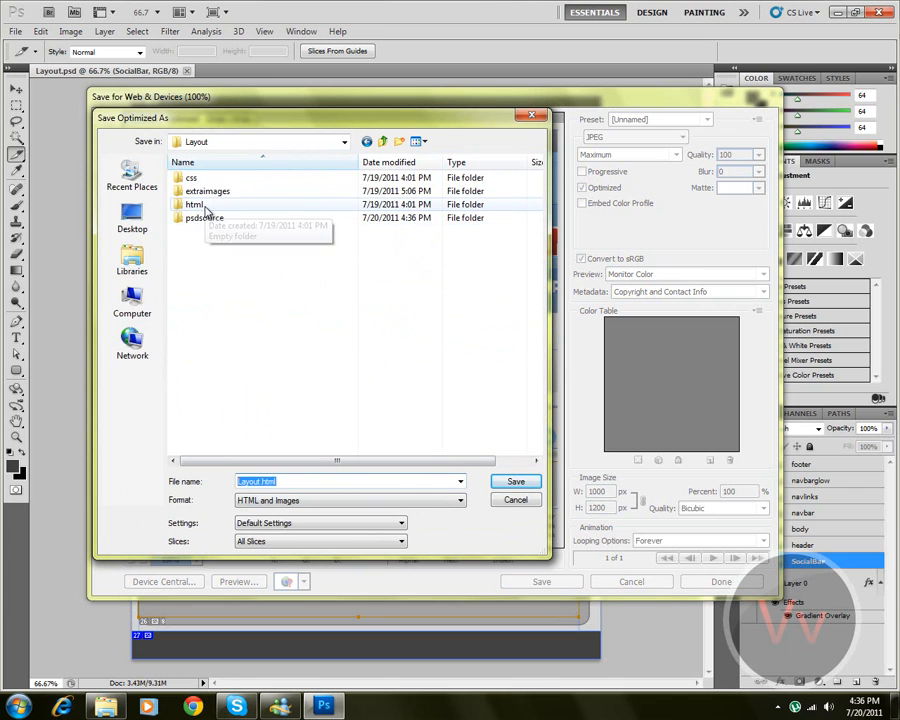
{"action": "left_click", "coordinate": [378, 499]}
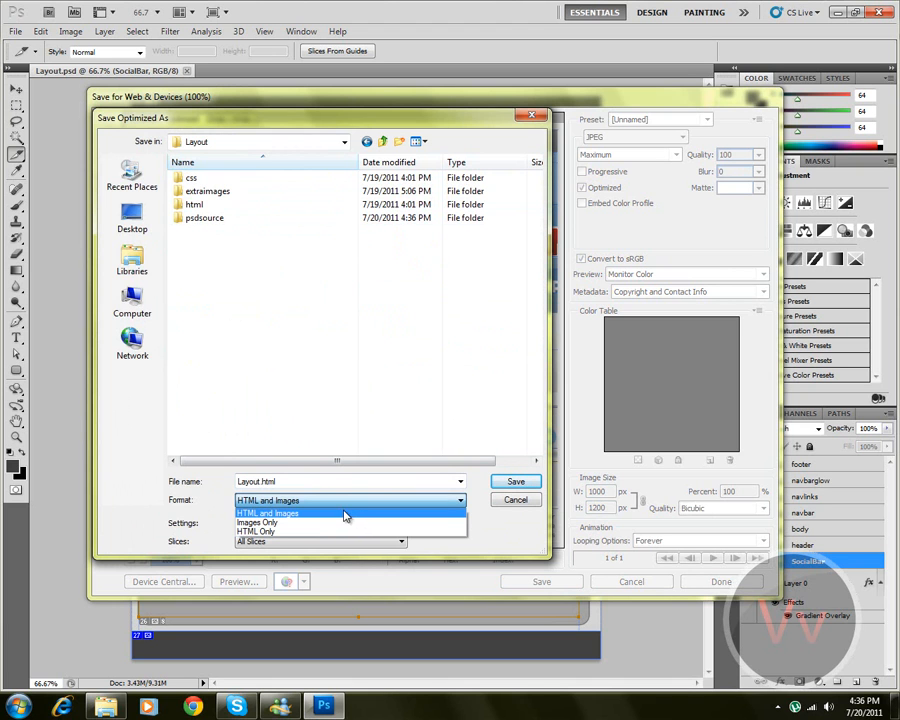
{"action": "left_click", "coordinate": [340, 513]}
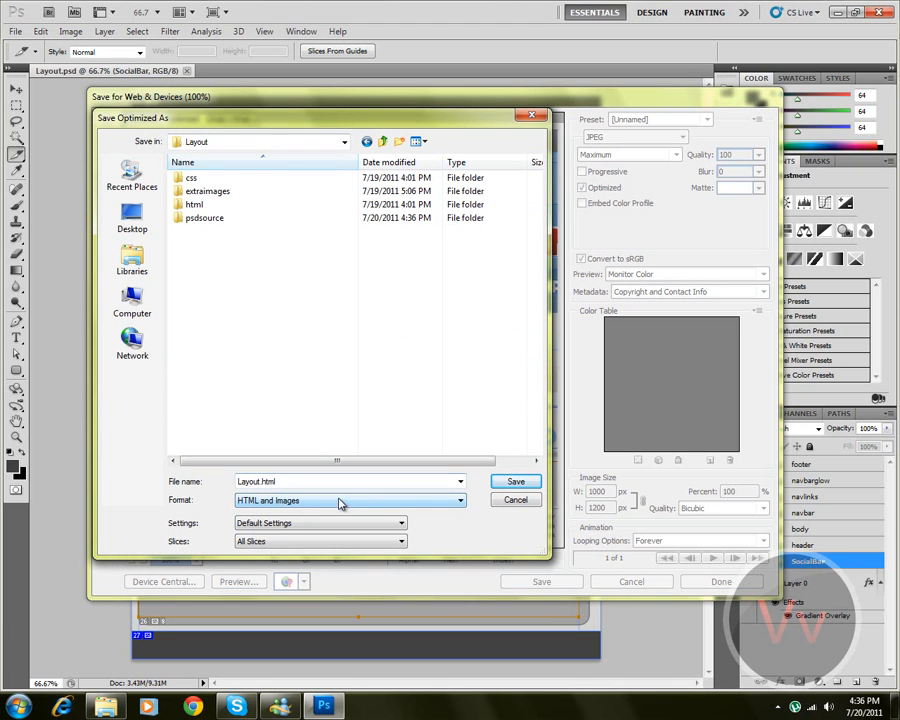
{"action": "left_click", "coordinate": [525, 483]}
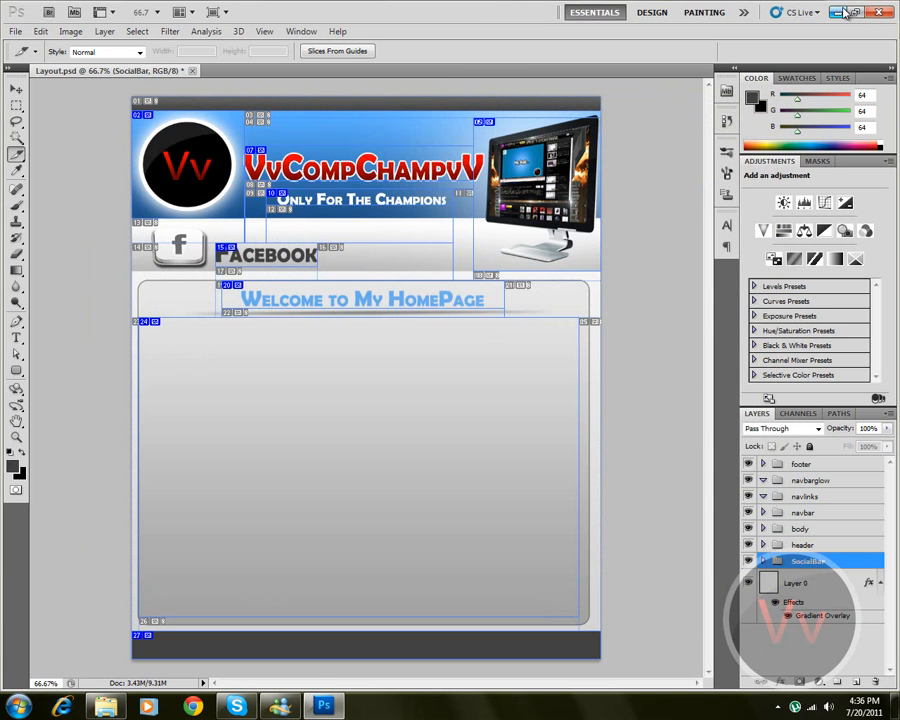
Open the exported Layout page from the desktop's Layout folder in the browser, look it over, and close the page and folder
{"action": "left_click", "coordinate": [843, 12]}
{"action": "key", "text": "super+d"}
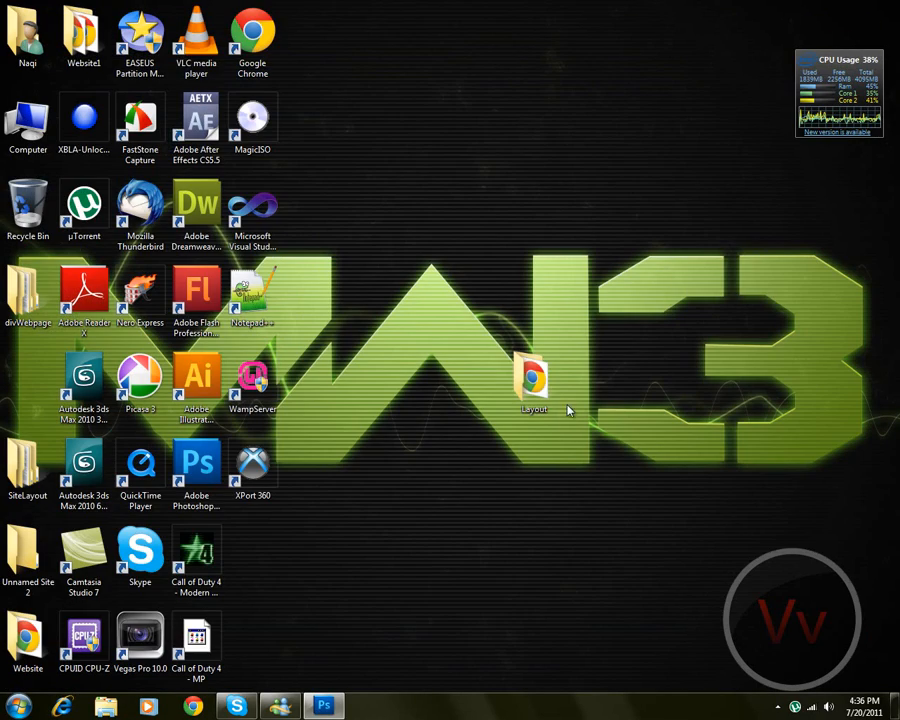
{"action": "double_click", "coordinate": [531, 382]}
{"action": "left_click", "coordinate": [192, 181]}
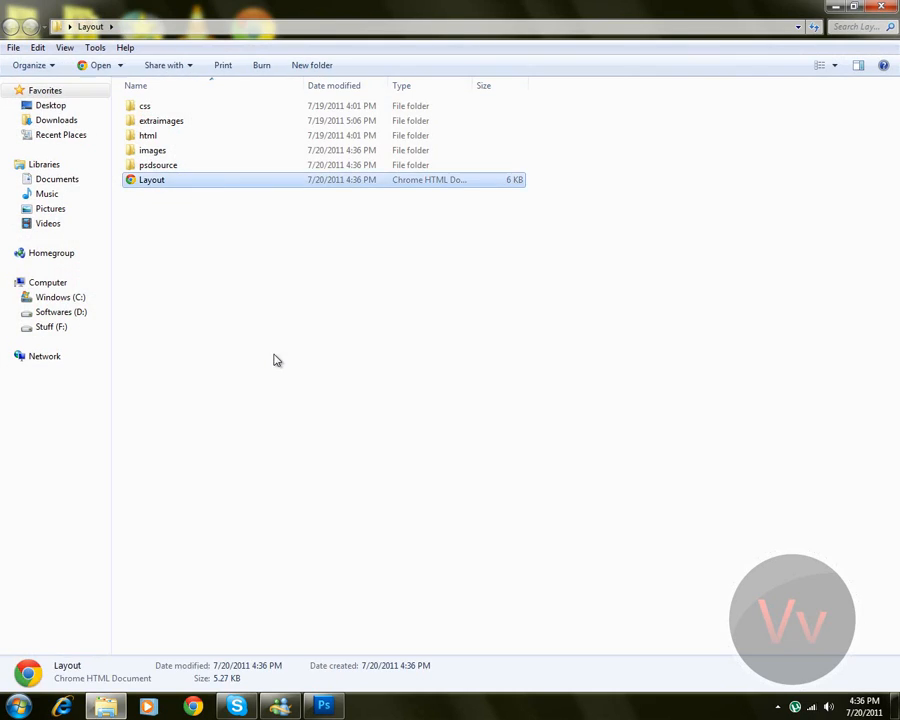
{"action": "key", "text": "Return"}
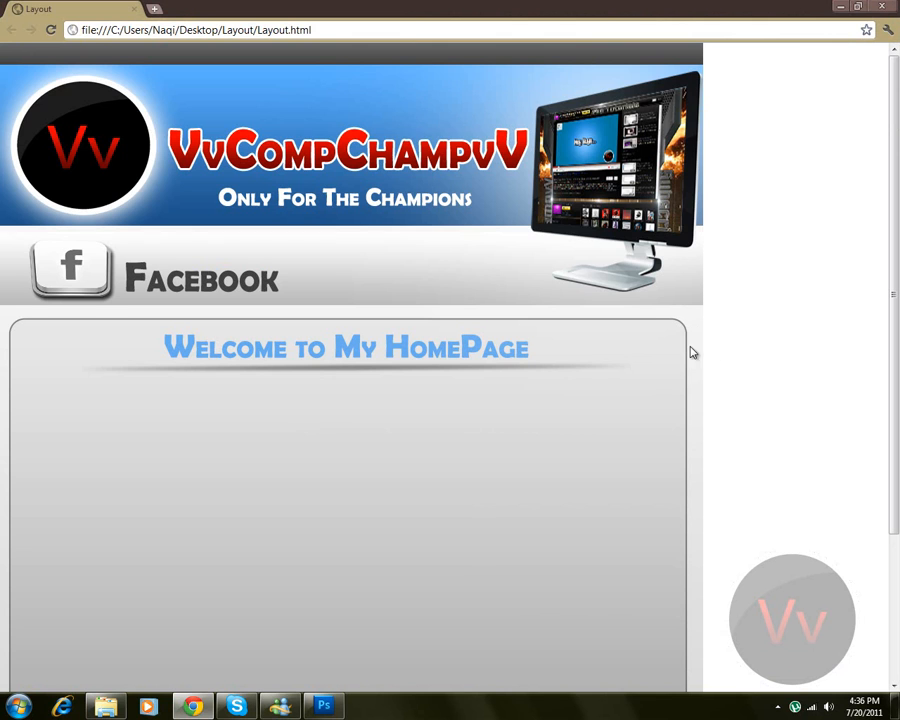
{"action": "scroll", "coordinate": [531, 388], "scroll_direction": "down", "scroll_amount": 2}
{"action": "scroll", "coordinate": [523, 393], "scroll_direction": "up", "scroll_amount": 2}
{"action": "left_click", "coordinate": [881, 6]}
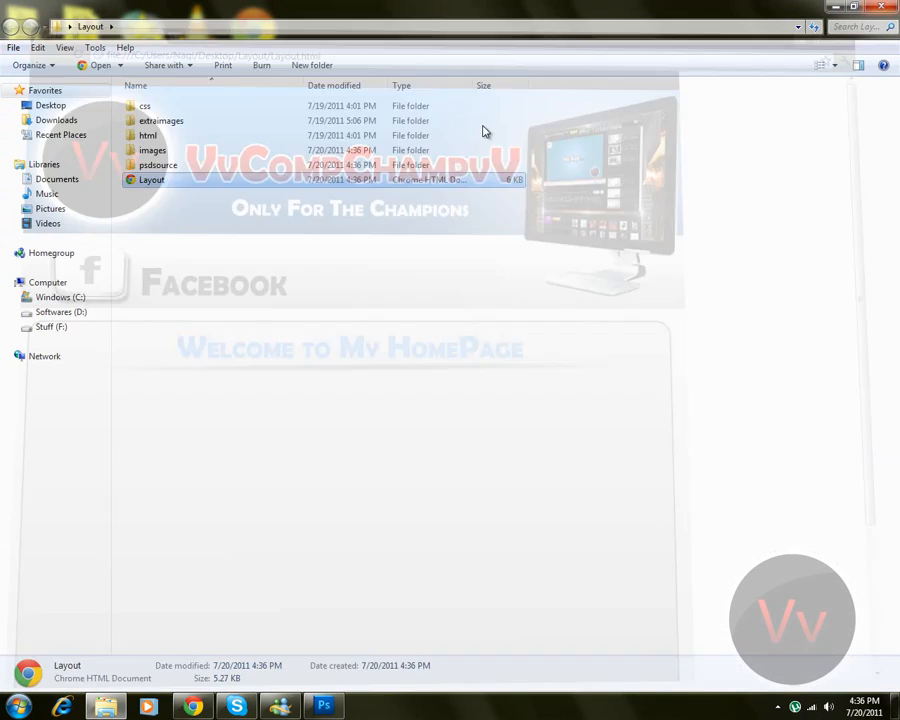
{"action": "left_click", "coordinate": [881, 6]}
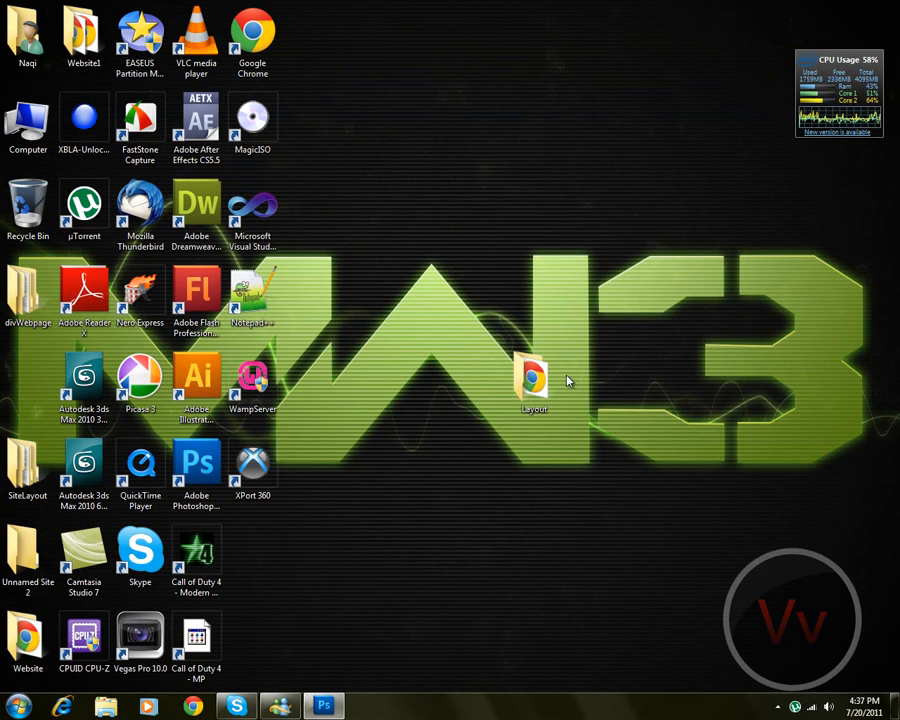
Open the desktop's Layout folder, launch Dreamweaver, and open Layout.html from the Layout folder
{"action": "double_click", "coordinate": [537, 386]}
{"action": "left_click_drag", "start_coordinate": [237, 4], "coordinate": [670, 115]}
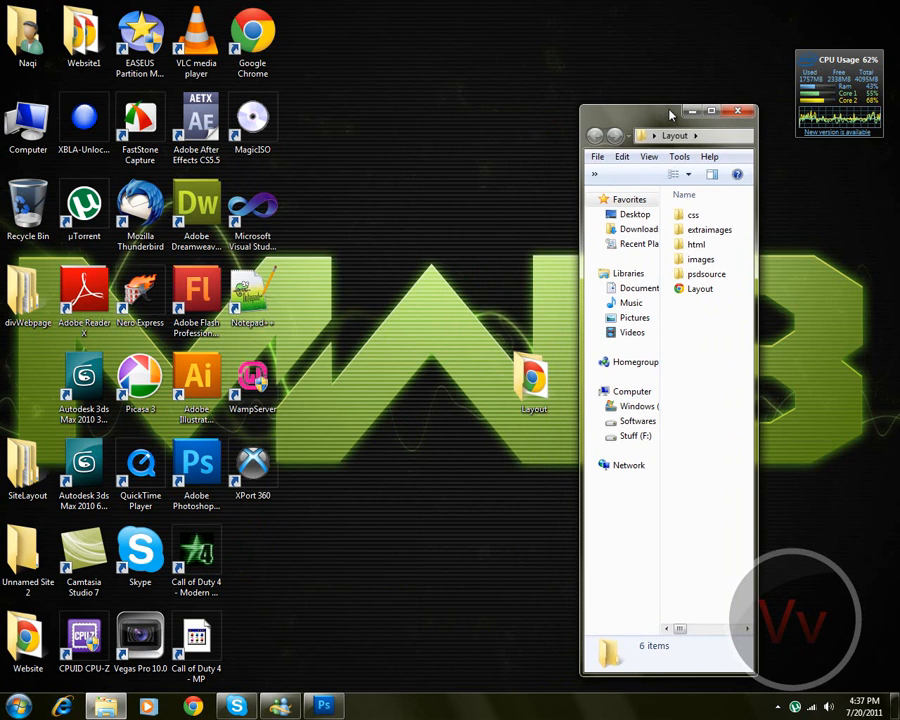
{"action": "double_click", "coordinate": [190, 250]}
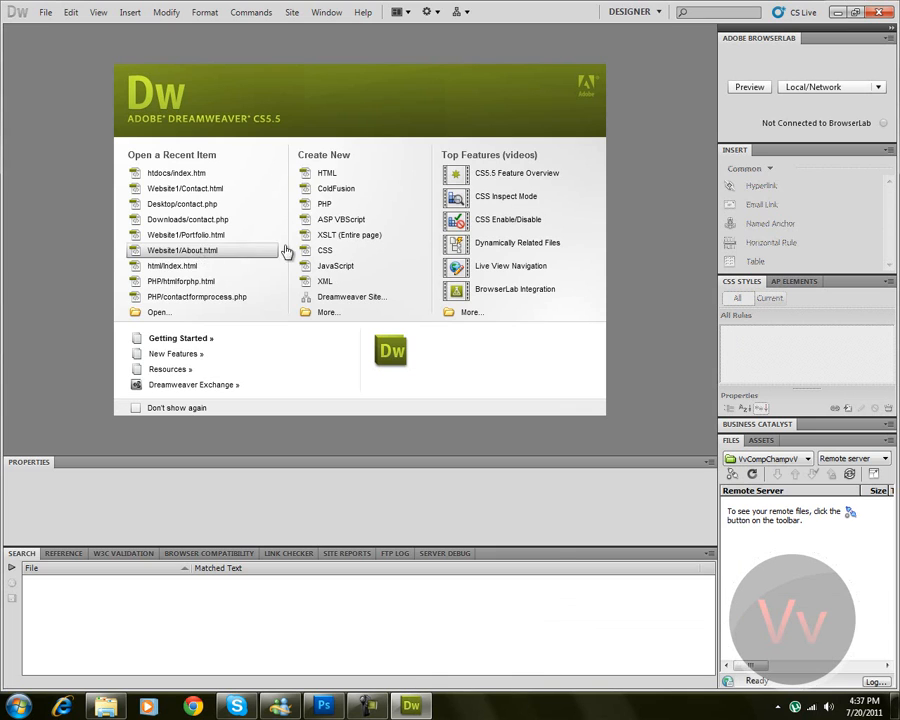
{"action": "left_click", "coordinate": [45, 13]}
{"action": "left_click", "coordinate": [88, 40]}
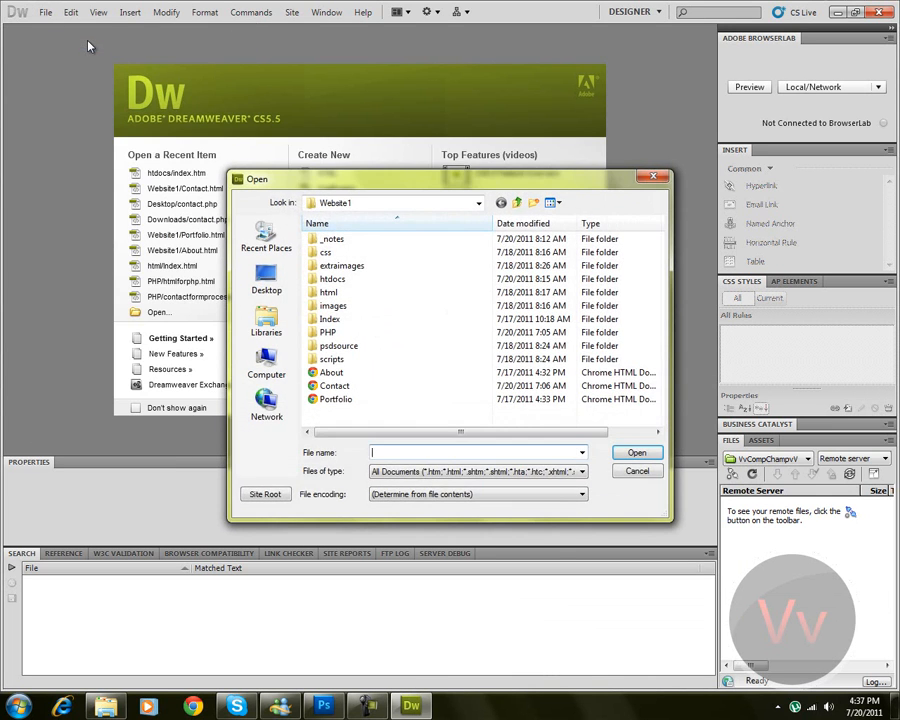
{"action": "left_click", "coordinate": [280, 292]}
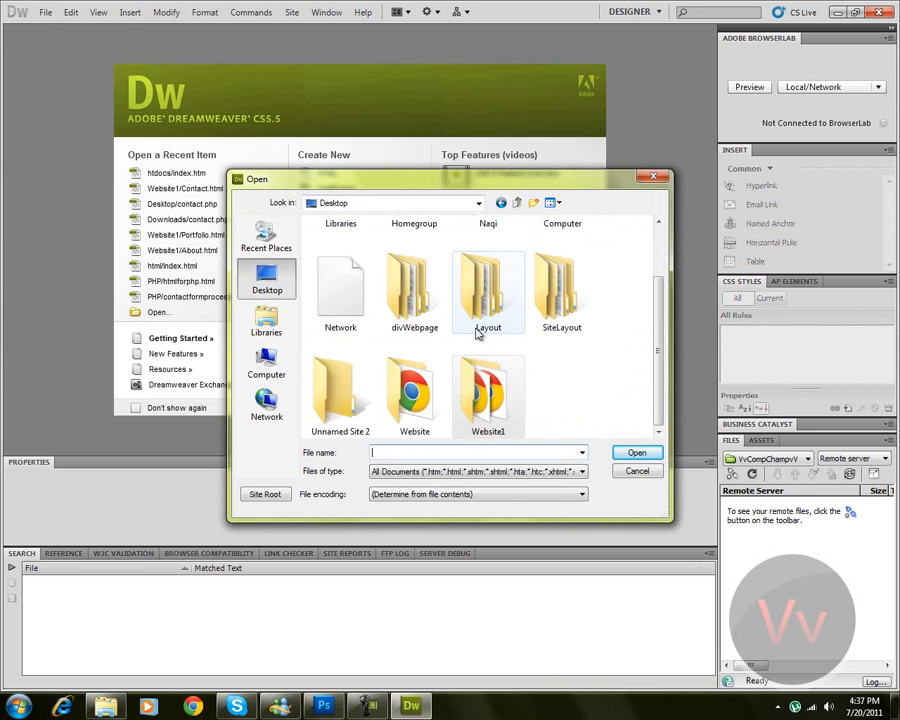
{"action": "double_click", "coordinate": [504, 336]}
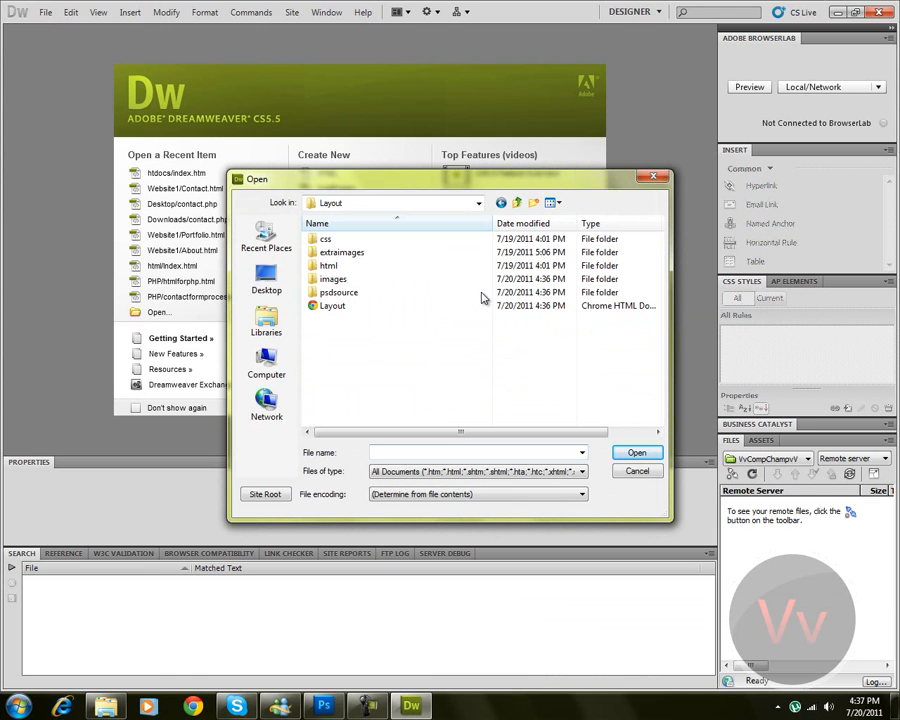
{"action": "double_click", "coordinate": [405, 308]}
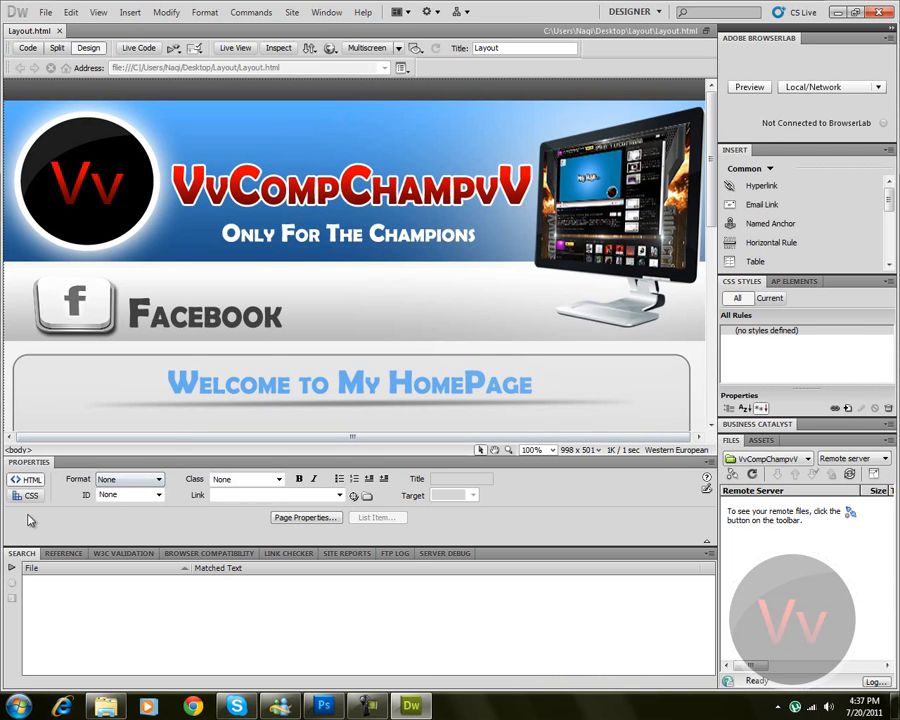
Close the Search results panel and the rest of its tab group
{"action": "left_click", "coordinate": [708, 553]}
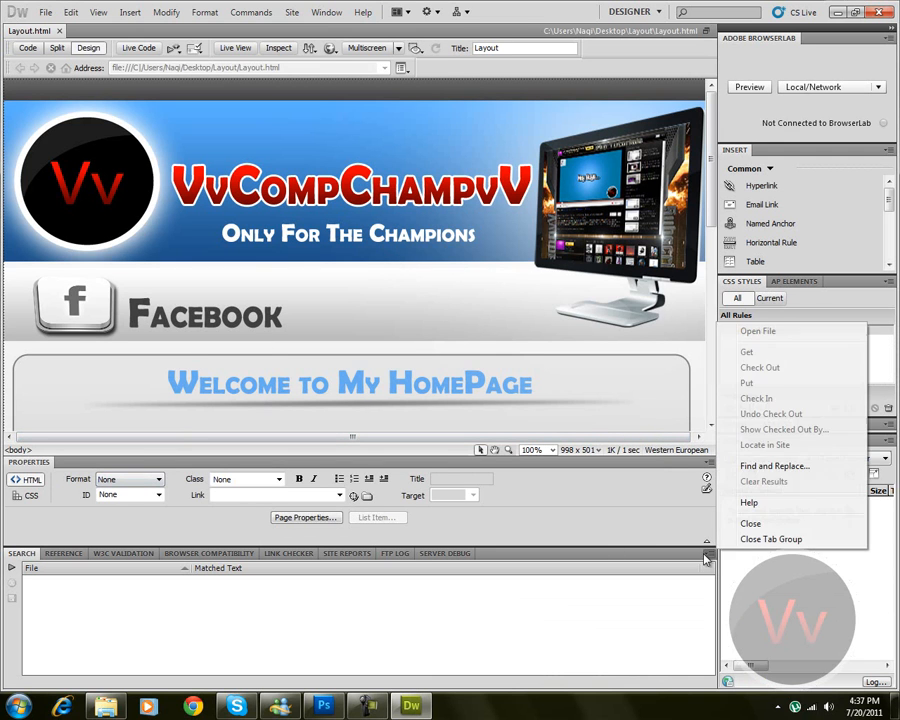
{"action": "left_click", "coordinate": [751, 524]}
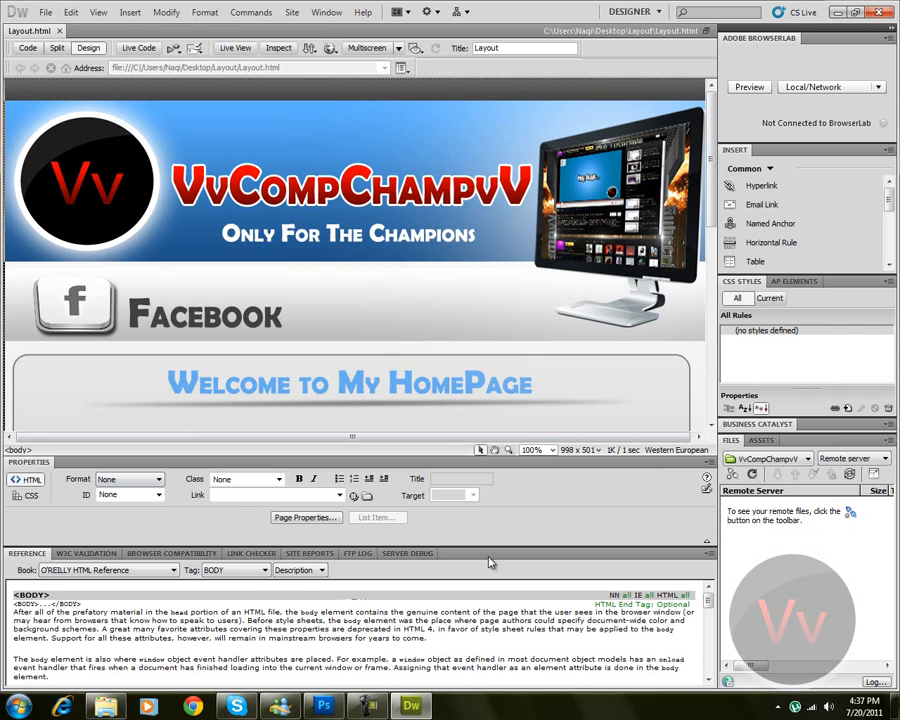
{"action": "left_click", "coordinate": [708, 553]}
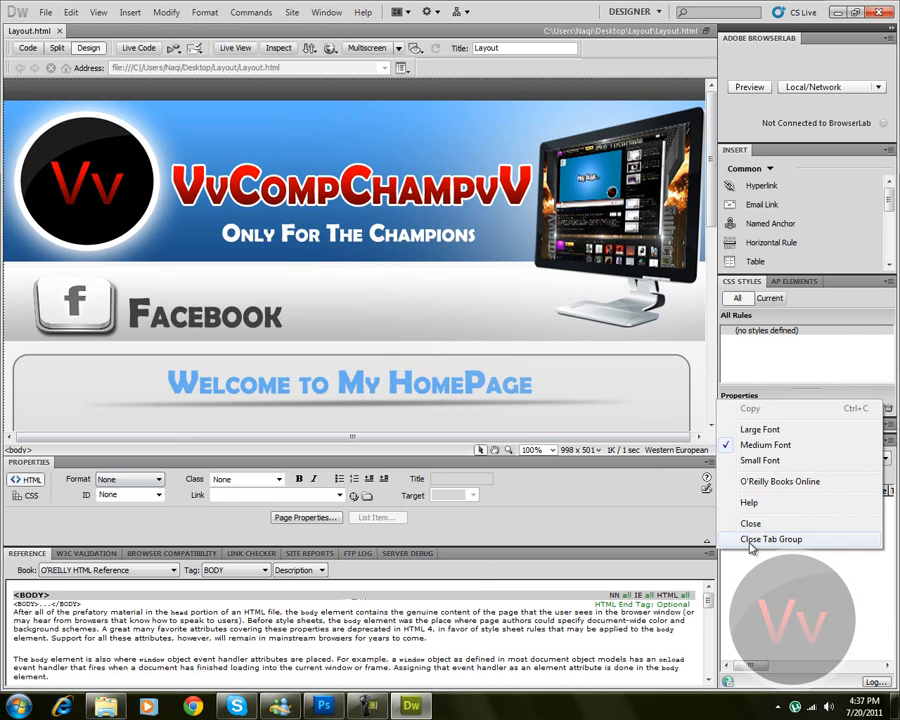
{"action": "left_click", "coordinate": [751, 540]}
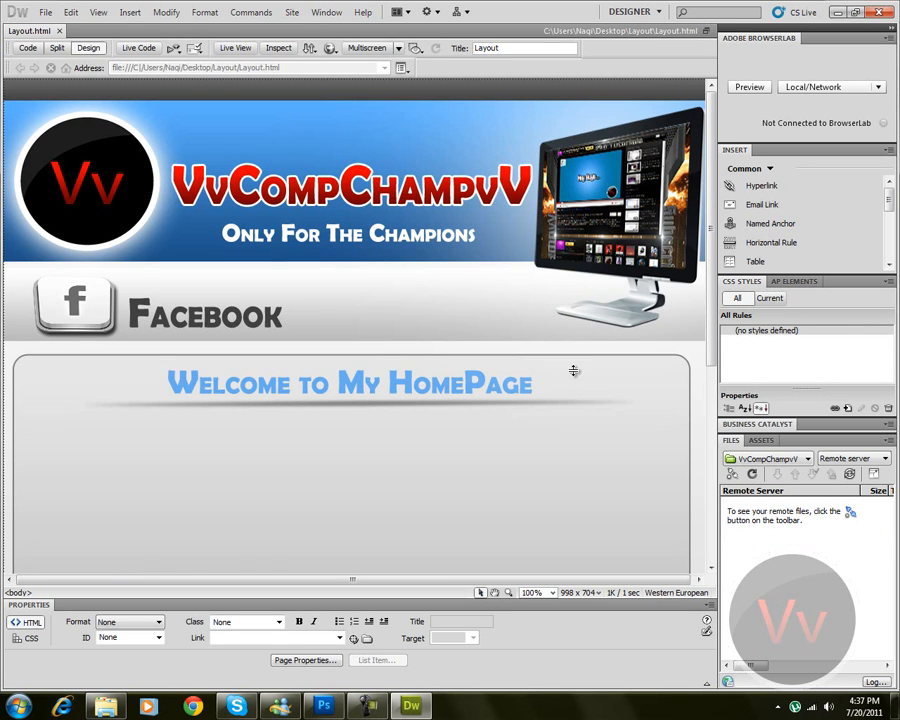
Select the whole layout table, Table_01, and set its alignment to Center
{"action": "left_click", "coordinate": [496, 200]}
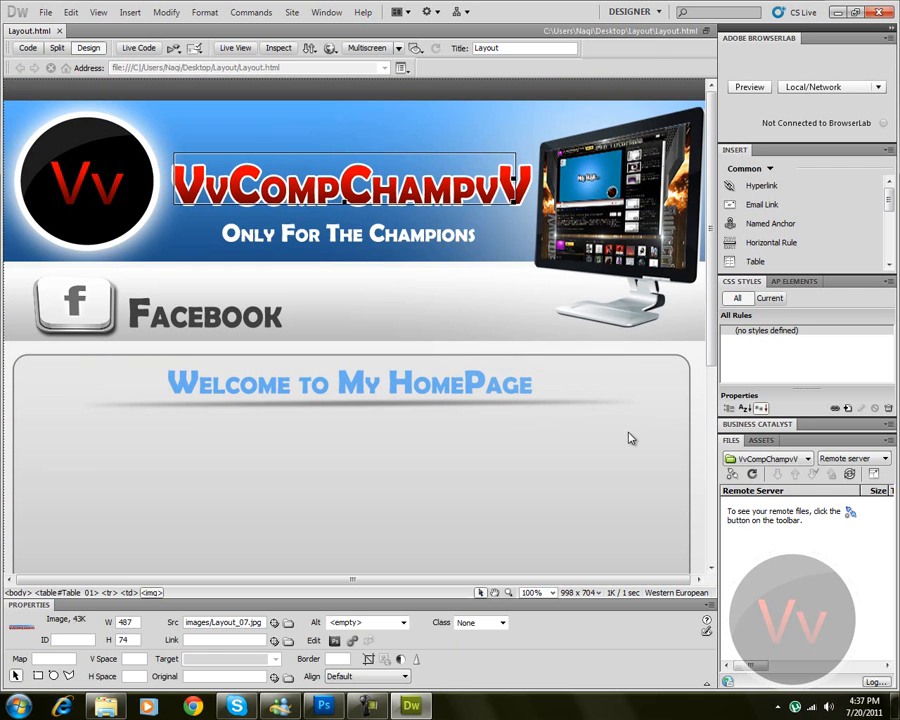
{"action": "left_click_drag", "start_coordinate": [631, 437], "coordinate": [560, 322]}
{"action": "key", "text": "ctrl+minus"}
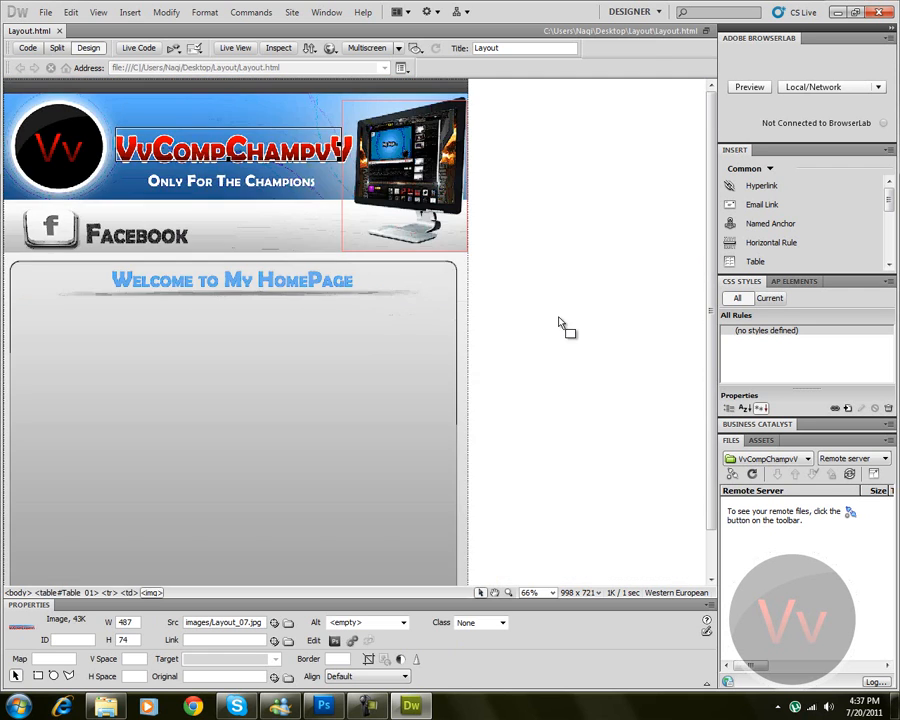
{"action": "left_click", "coordinate": [465, 370]}
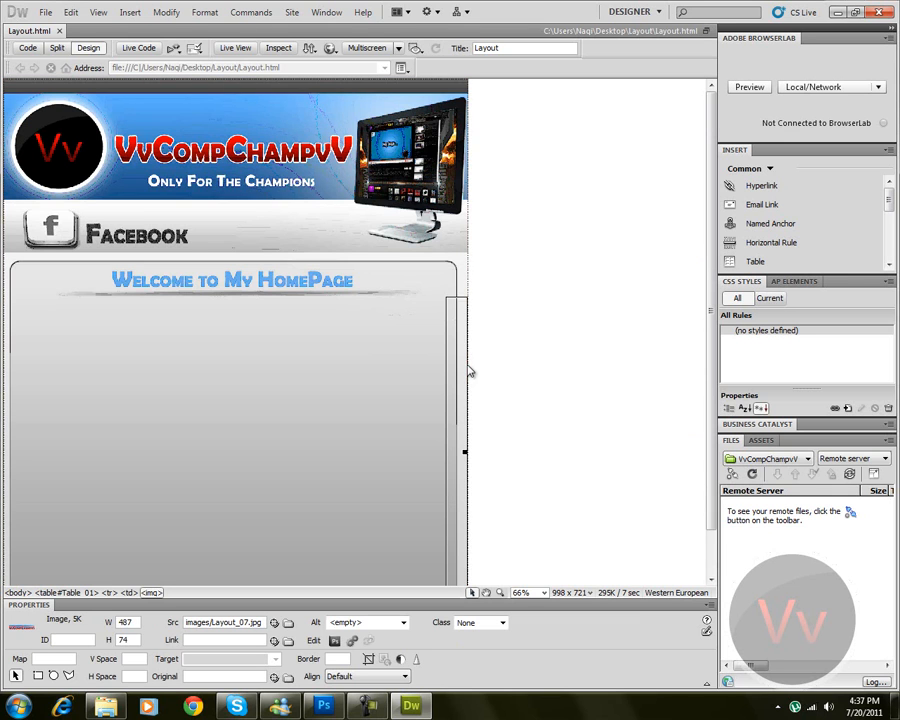
{"action": "left_click", "coordinate": [467, 238]}
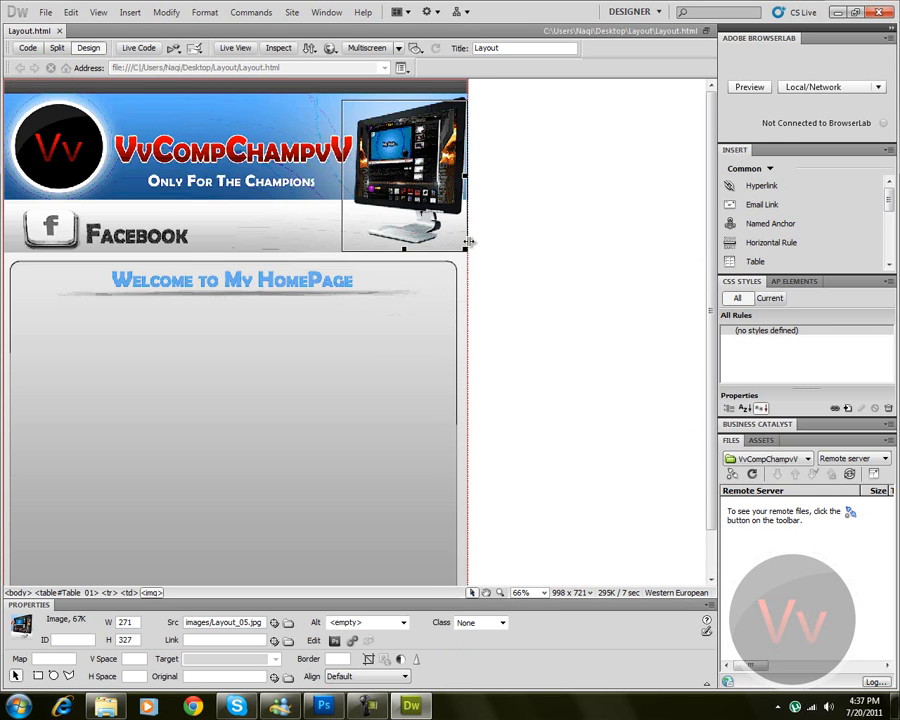
{"action": "left_click", "coordinate": [468, 241]}
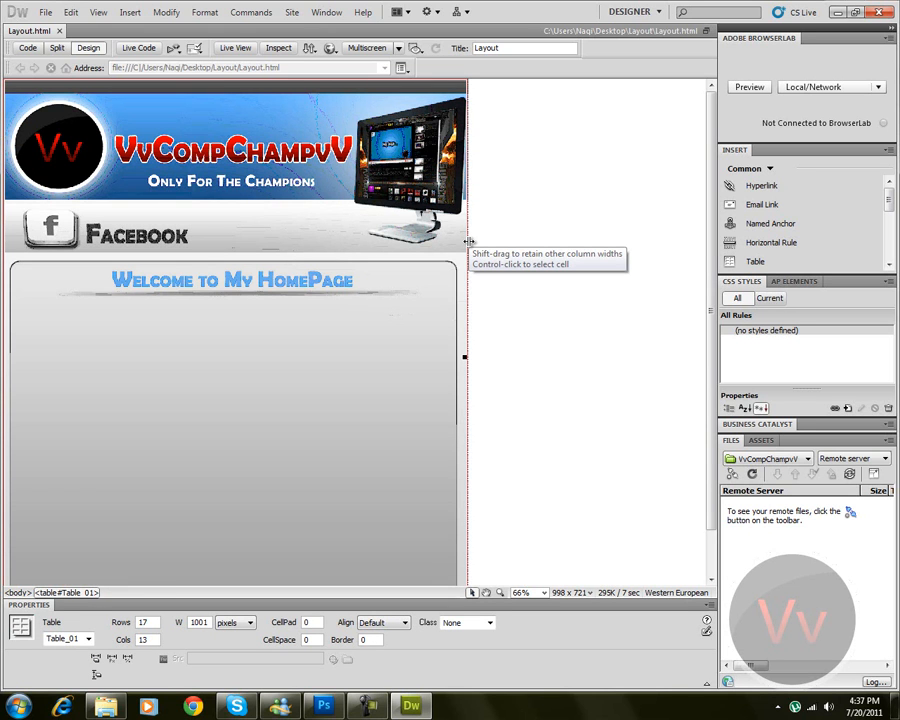
{"action": "left_click", "coordinate": [474, 265]}
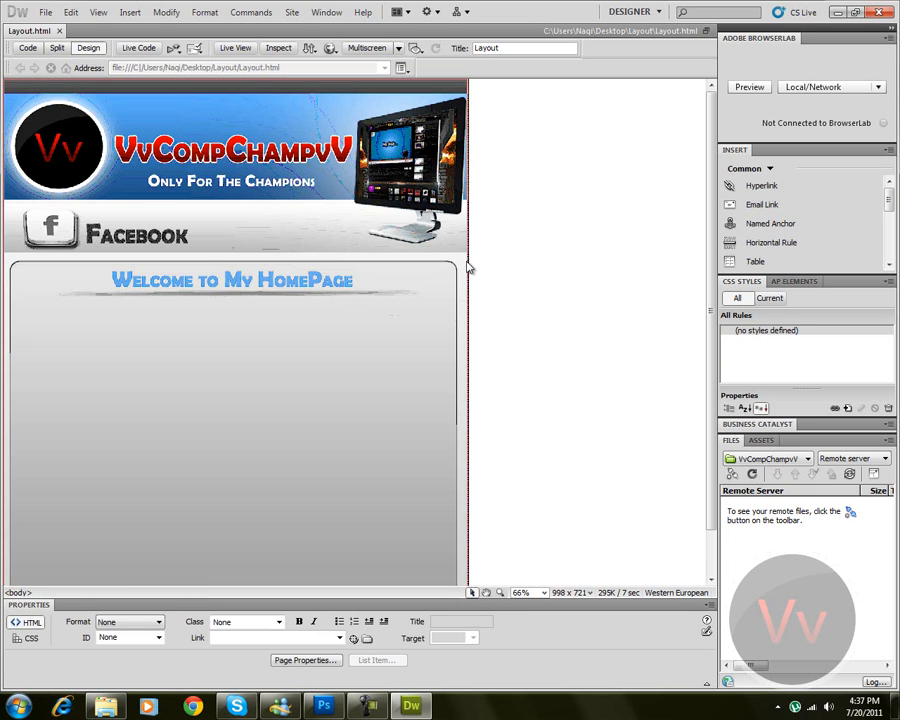
{"action": "left_click", "coordinate": [468, 258]}
{"action": "left_click", "coordinate": [468, 247]}
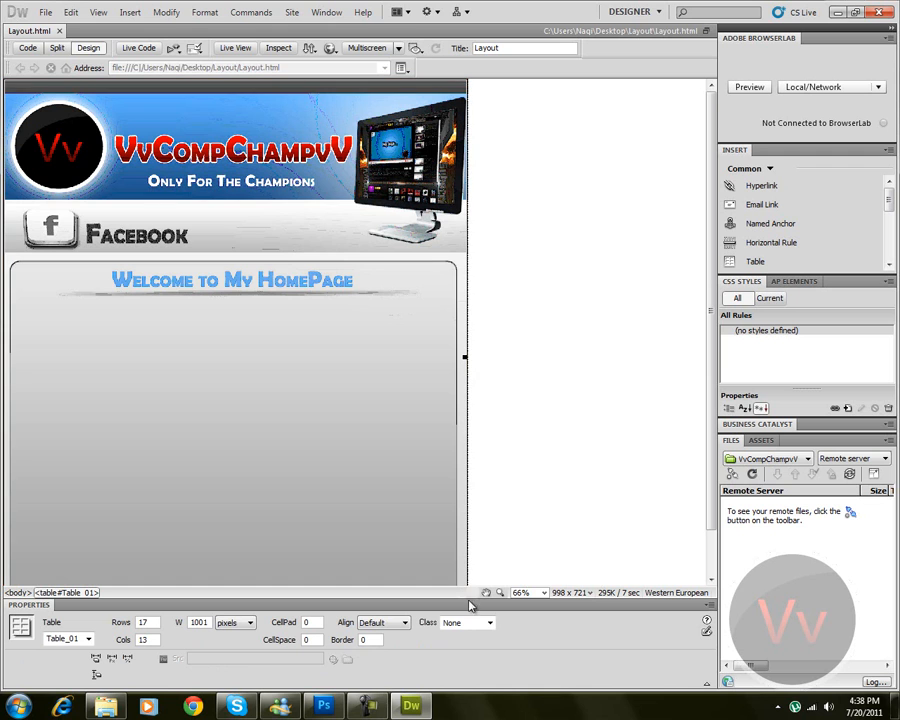
{"action": "left_click", "coordinate": [380, 624]}
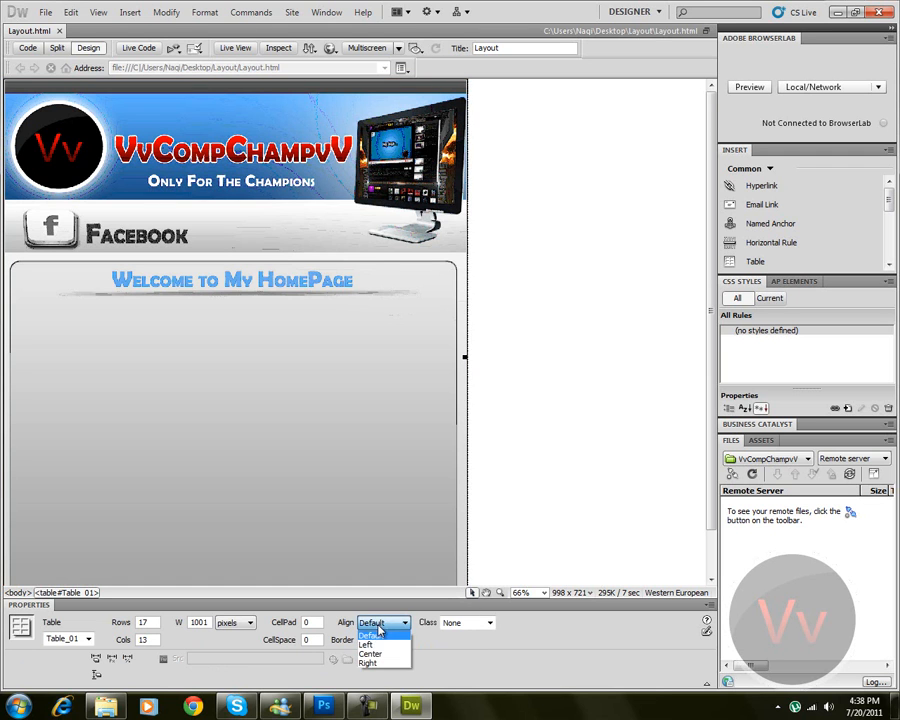
{"action": "left_click", "coordinate": [373, 651]}
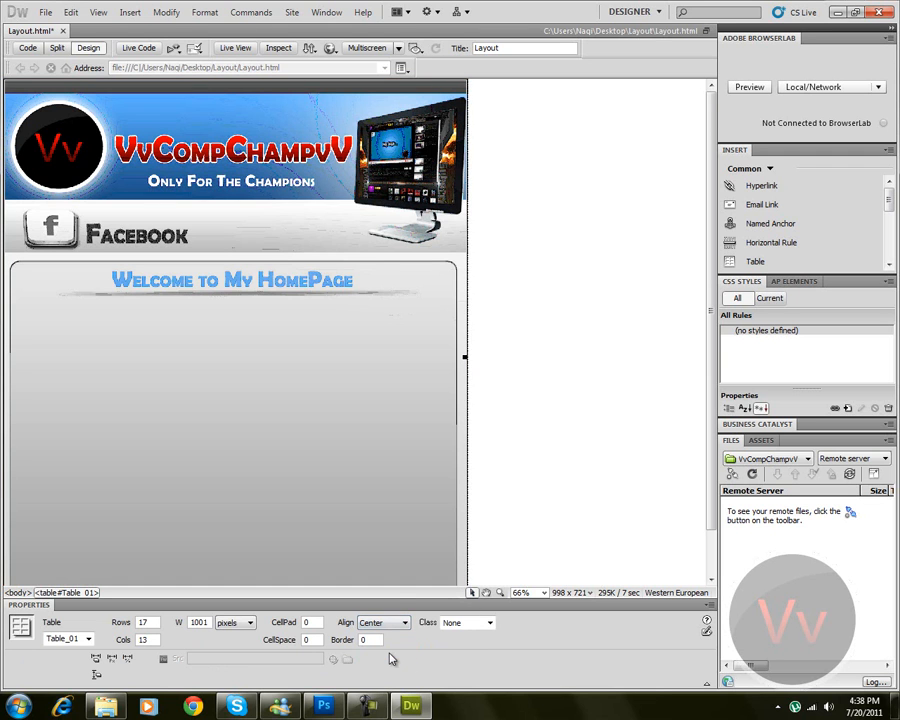
{"action": "left_click", "coordinate": [585, 392]}
{"action": "key", "text": "ctrl+="}
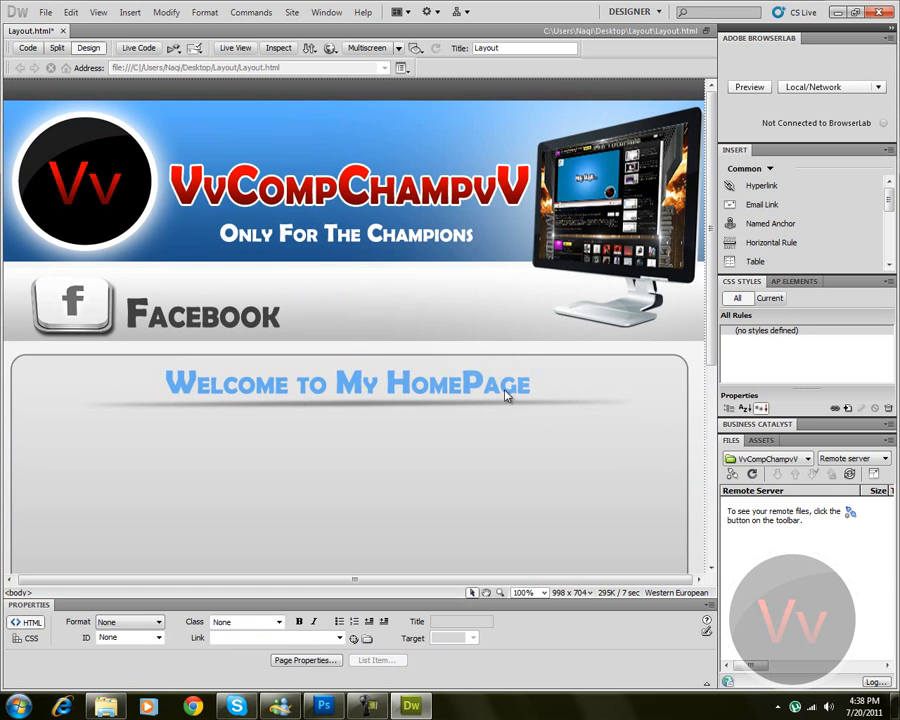
Save the centred layout, preview it in Chrome, look over the page, and close the browser
{"action": "left_click", "coordinate": [331, 47]}
{"action": "left_click", "coordinate": [361, 68]}
{"action": "left_click", "coordinate": [407, 386]}
{"action": "scroll", "coordinate": [448, 388], "scroll_direction": "down", "scroll_amount": 3}
{"action": "scroll", "coordinate": [445, 385], "scroll_direction": "up", "scroll_amount": 3}
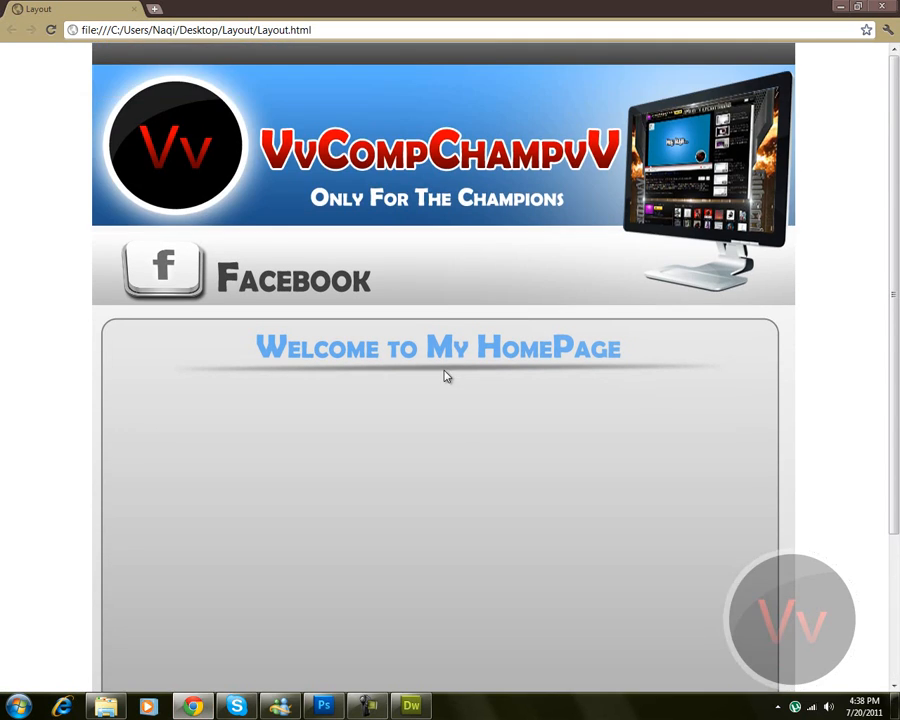
{"action": "scroll", "coordinate": [465, 295], "scroll_direction": "down", "scroll_amount": 2}
{"action": "scroll", "coordinate": [466, 283], "scroll_direction": "up", "scroll_amount": 2}
{"action": "left_click", "coordinate": [881, 6]}
Set the page's background color to #999 in the CSS appearance page properties and apply it
{"action": "left_click", "coordinate": [305, 660]}
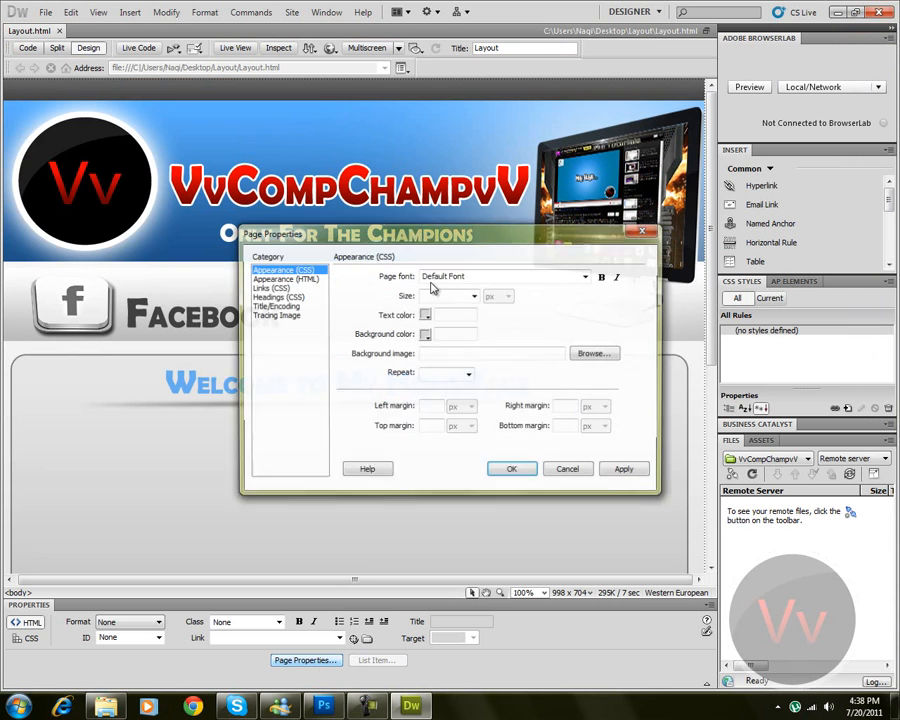
{"action": "left_click", "coordinate": [425, 334]}
{"action": "left_click", "coordinate": [429, 373]}
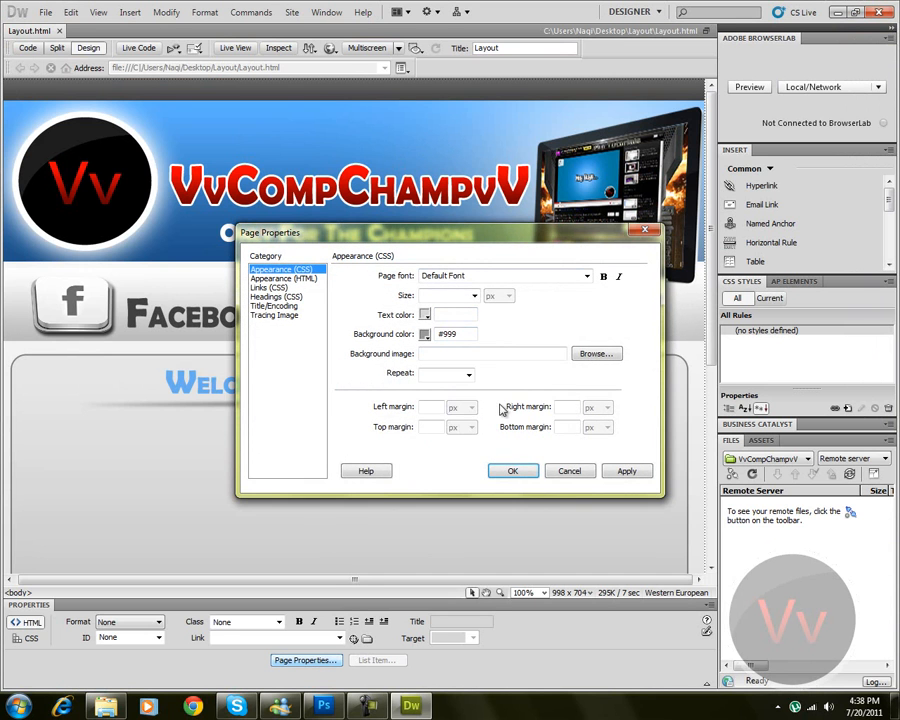
{"action": "left_click", "coordinate": [624, 471]}
{"action": "left_click", "coordinate": [511, 471]}
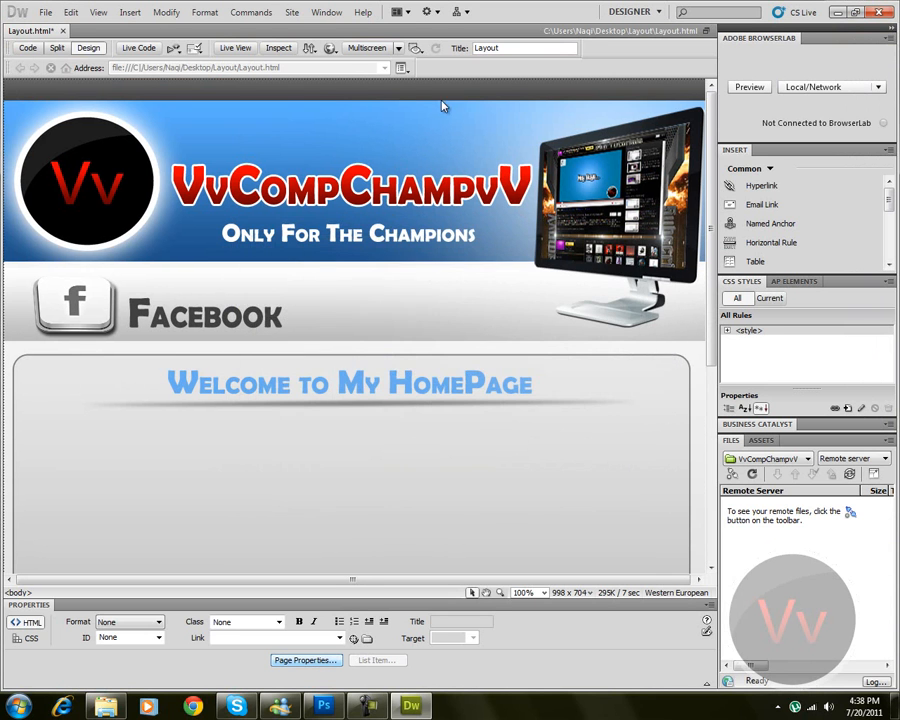
Save the background color change, check the page in a Chrome preview, and close the browser
{"action": "left_click", "coordinate": [331, 48]}
{"action": "left_click", "coordinate": [354, 62]}
{"action": "left_click", "coordinate": [401, 385]}
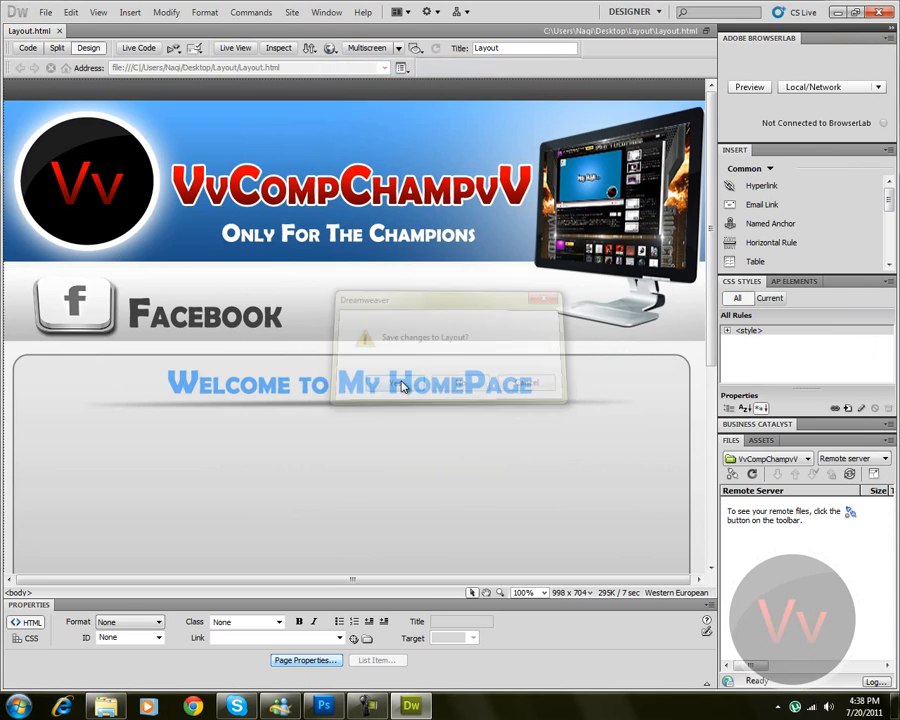
{"action": "scroll", "coordinate": [2, 362], "scroll_direction": "down", "scroll_amount": 3}
{"action": "scroll", "coordinate": [2, 362], "scroll_direction": "up", "scroll_amount": 3}
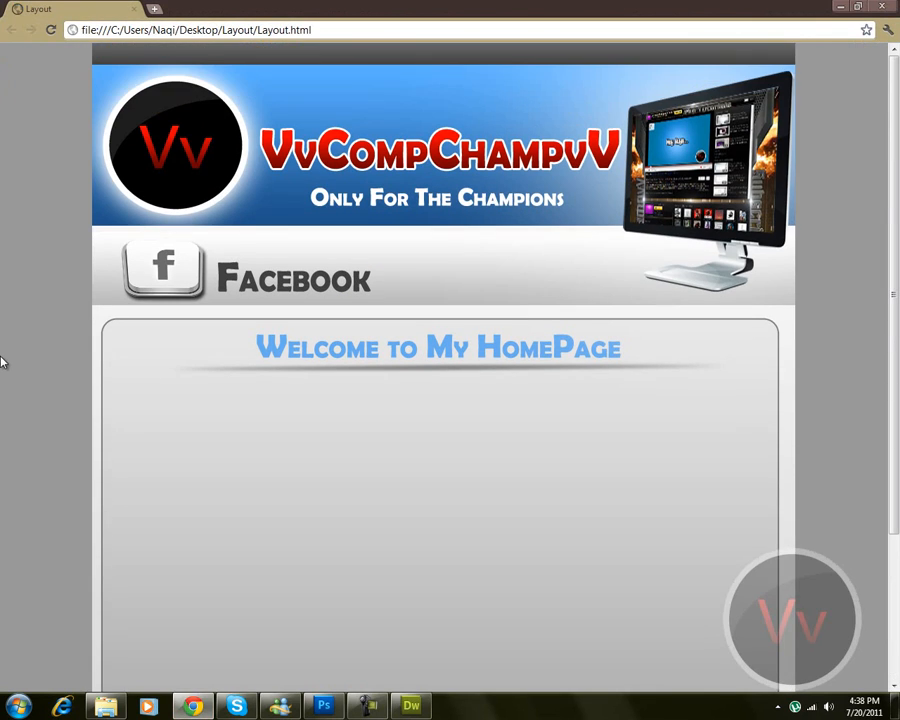
{"action": "left_click", "coordinate": [881, 6]}
Look through the page and select the large empty content image below the Welcome to My HomePage heading
{"action": "scroll", "coordinate": [514, 354], "scroll_direction": "down", "scroll_amount": 2}
{"action": "scroll", "coordinate": [516, 355], "scroll_direction": "up", "scroll_amount": 2}
{"action": "left_click", "coordinate": [481, 233]}
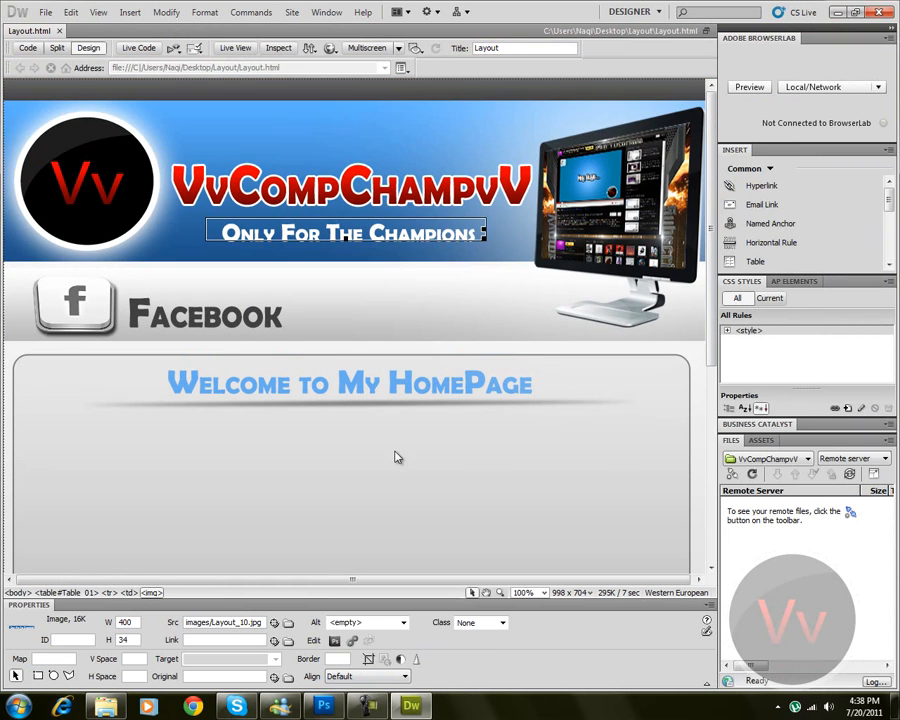
{"action": "scroll", "coordinate": [351, 410], "scroll_direction": "down", "scroll_amount": 4}
{"action": "left_click", "coordinate": [351, 410]}
{"action": "scroll", "coordinate": [351, 410], "scroll_direction": "down", "scroll_amount": 3}
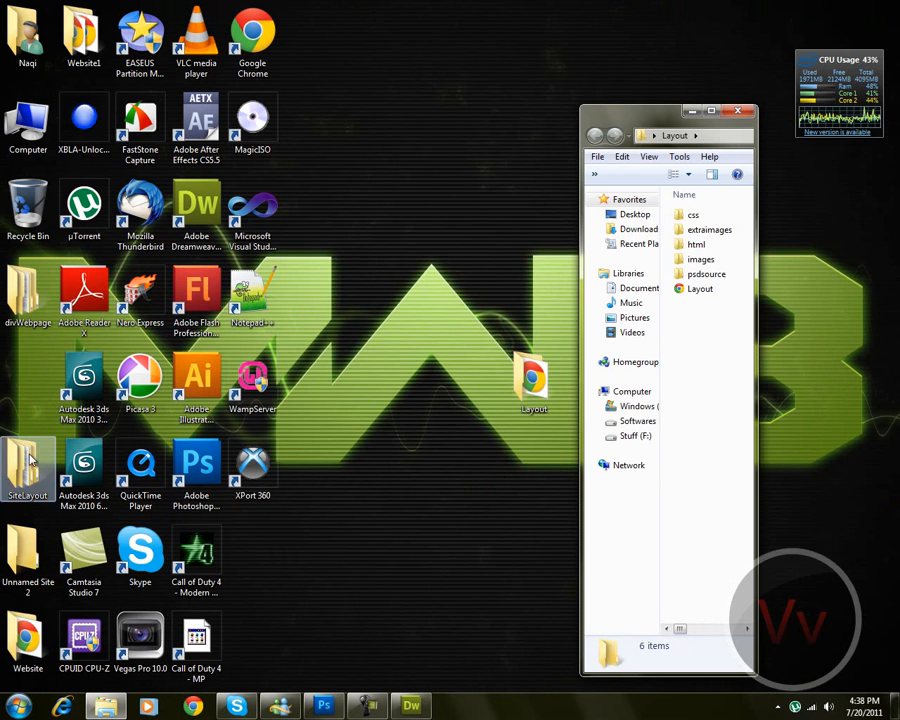
Open the About page from the desktop's Website1 folder, examine its content text, close it, and return to Layout.html's content area in Dreamweaver
{"action": "double_click", "coordinate": [84, 23]}
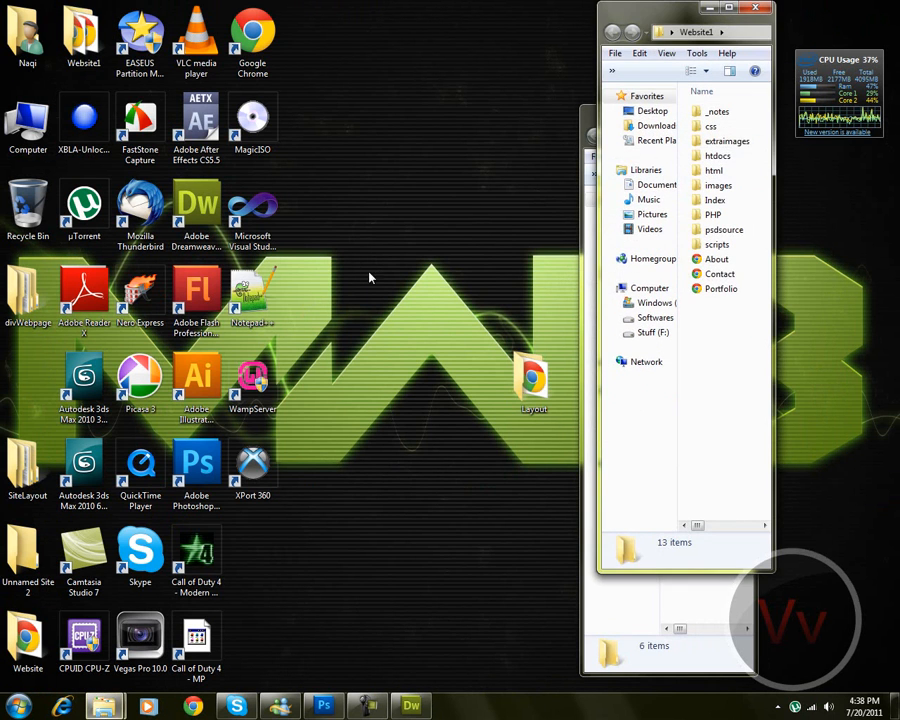
{"action": "double_click", "coordinate": [736, 261]}
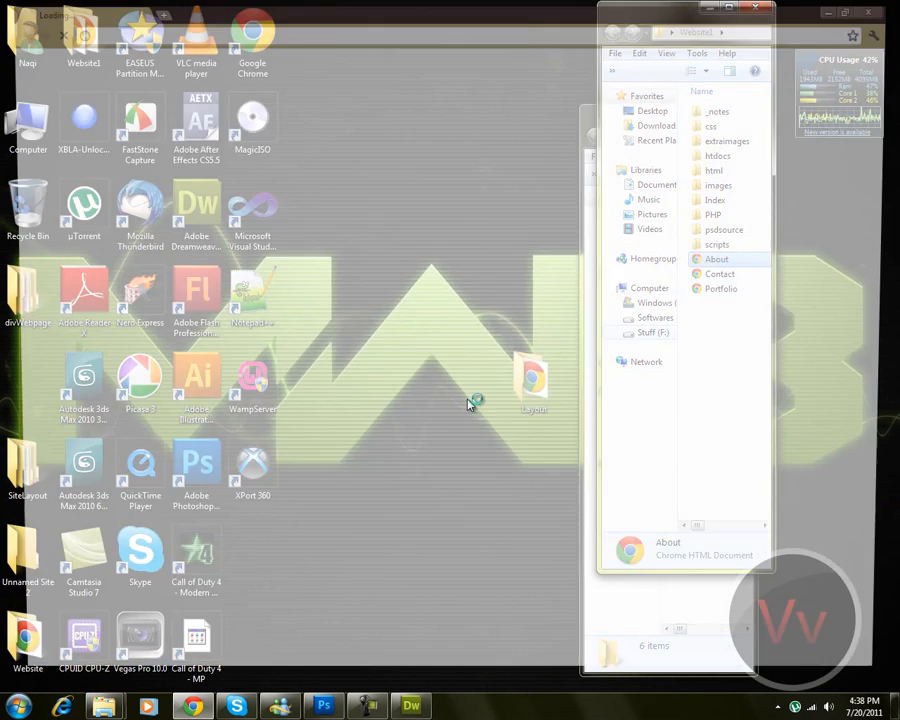
{"action": "scroll", "coordinate": [375, 404], "scroll_direction": "down", "scroll_amount": 2}
{"action": "scroll", "coordinate": [375, 404], "scroll_direction": "up", "scroll_amount": 1}
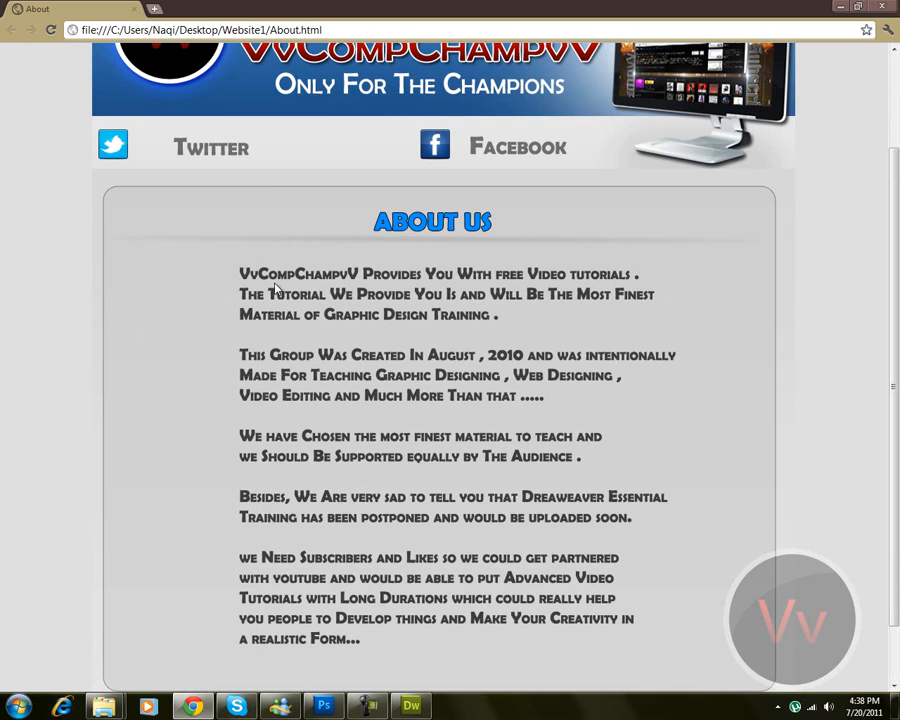
{"action": "scroll", "coordinate": [278, 285], "scroll_direction": "up", "scroll_amount": 2}
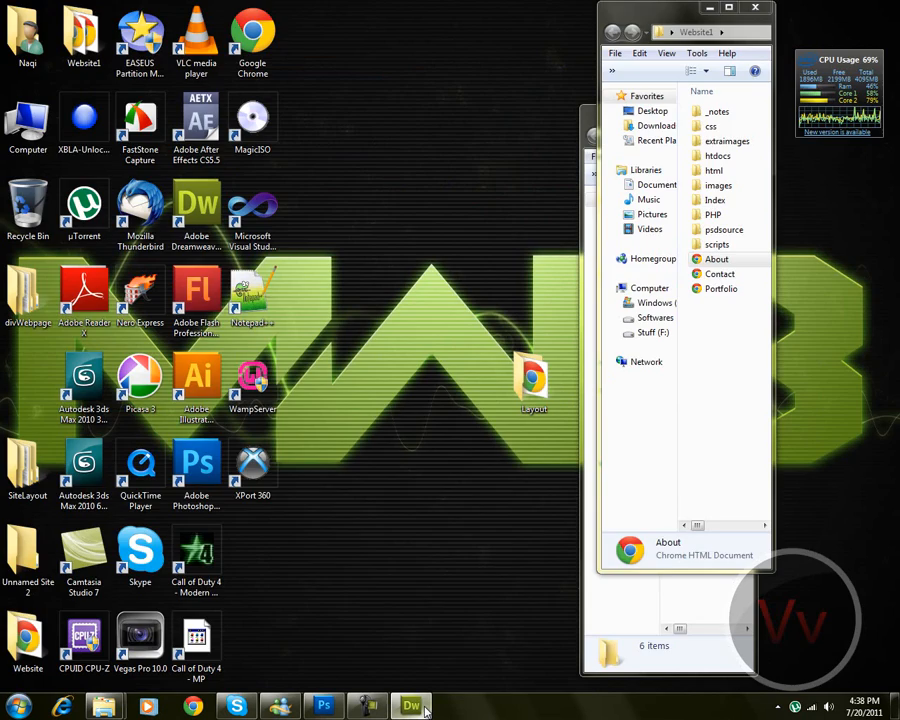
{"action": "left_click", "coordinate": [411, 706]}
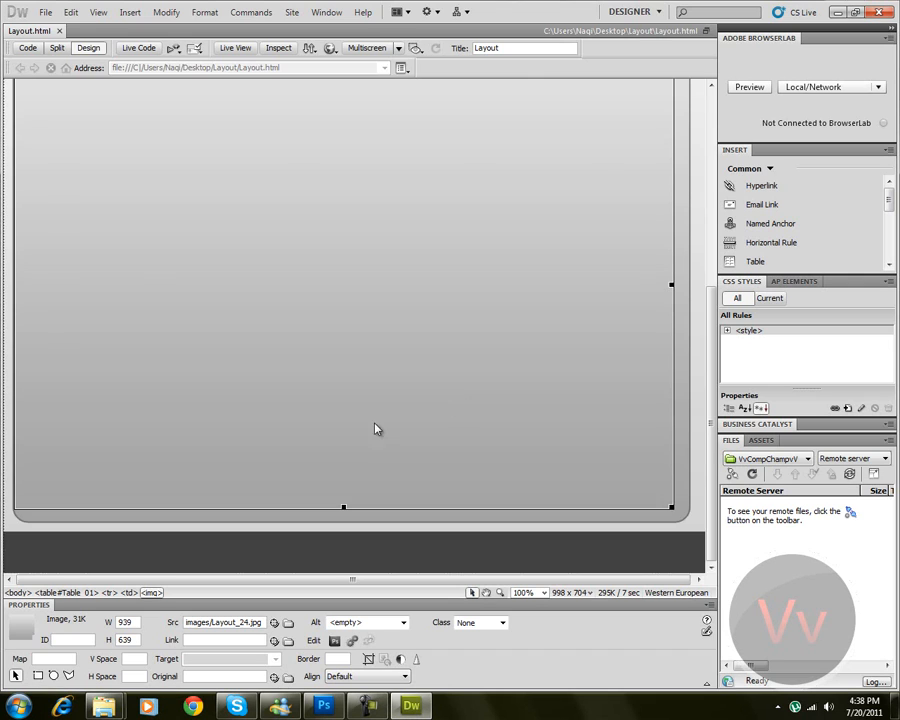
{"action": "scroll", "coordinate": [446, 442], "scroll_direction": "up", "scroll_amount": 5}
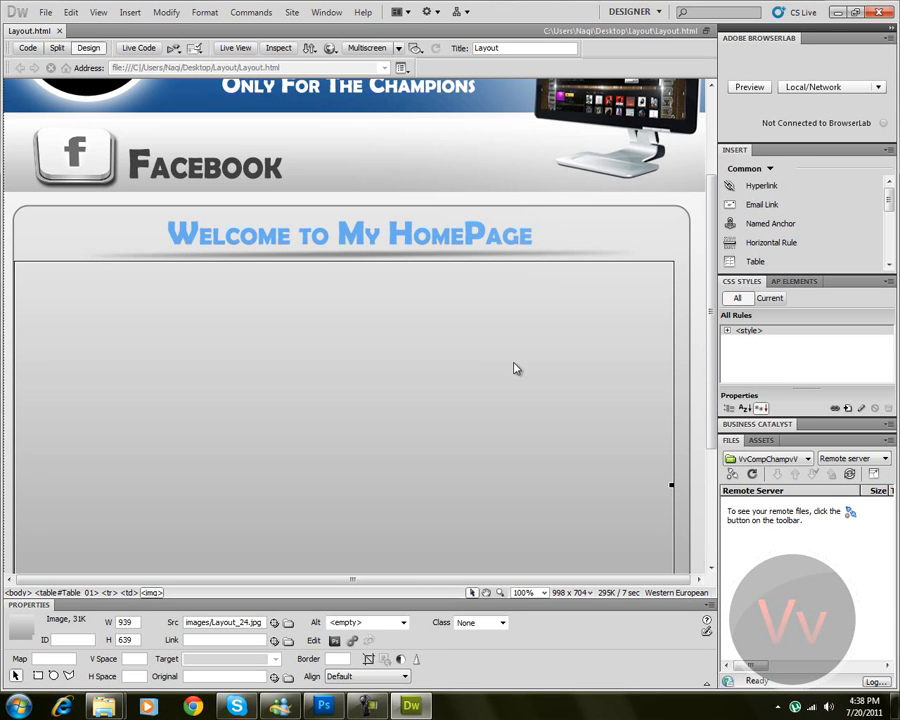
{"action": "scroll", "coordinate": [516, 367], "scroll_direction": "down", "scroll_amount": 3}
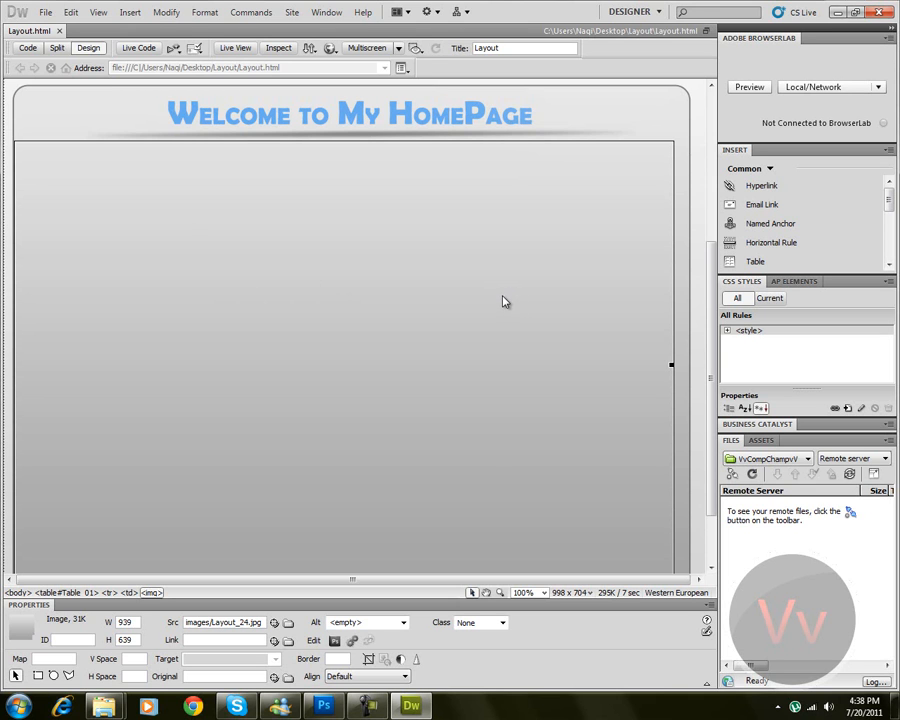
{"action": "left_click_drag", "start_coordinate": [889, 197], "coordinate": [893, 220]}
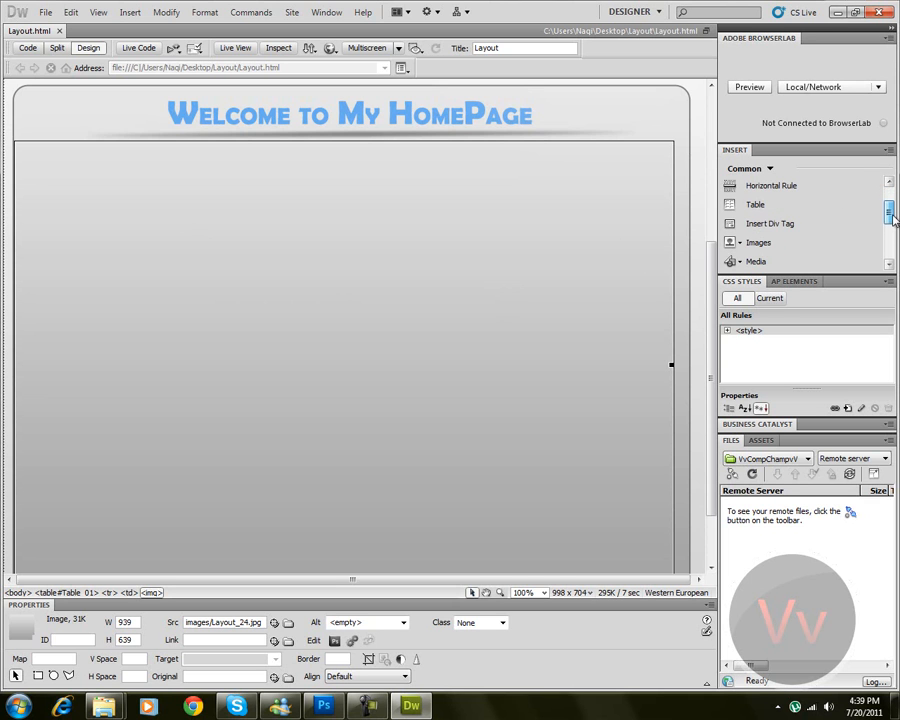
{"action": "left_click", "coordinate": [820, 224]}
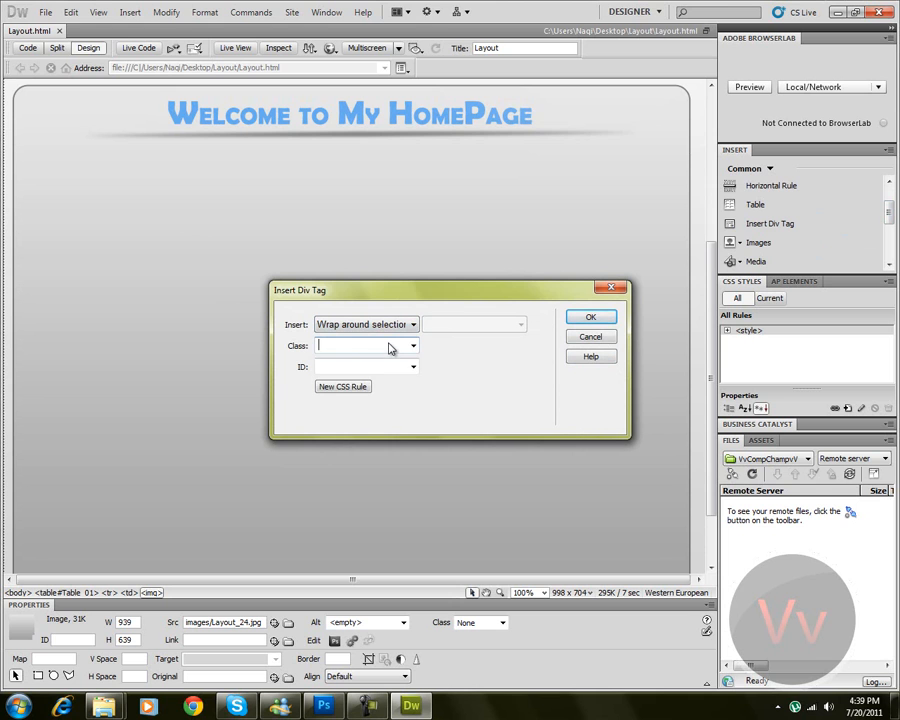
{"action": "left_click", "coordinate": [378, 366]}
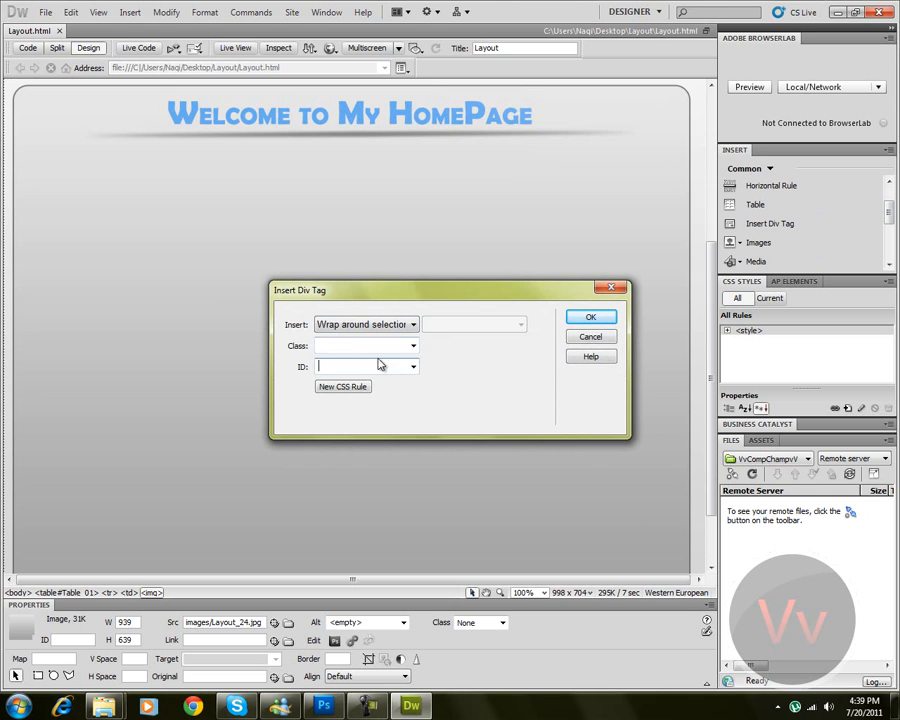
{"action": "left_click", "coordinate": [603, 337]}
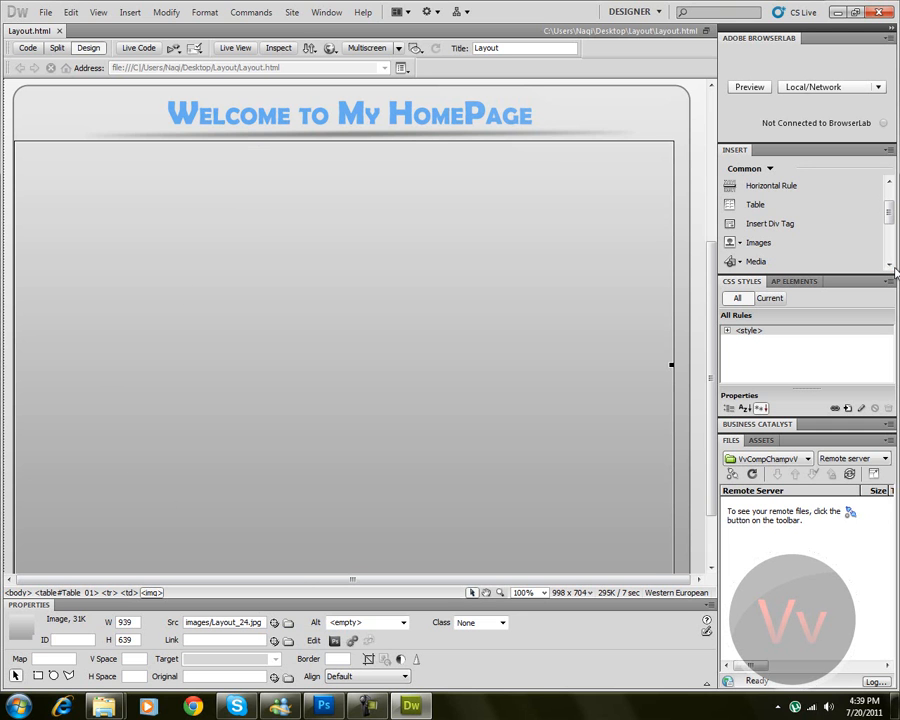
Switch to Adobe Bridge, open the images folder inside the desktop's Layout folder, and examine the dimensions of Layout_24.jpg
{"action": "left_click", "coordinate": [838, 12]}
{"action": "mouse_move", "coordinate": [890, 320]}
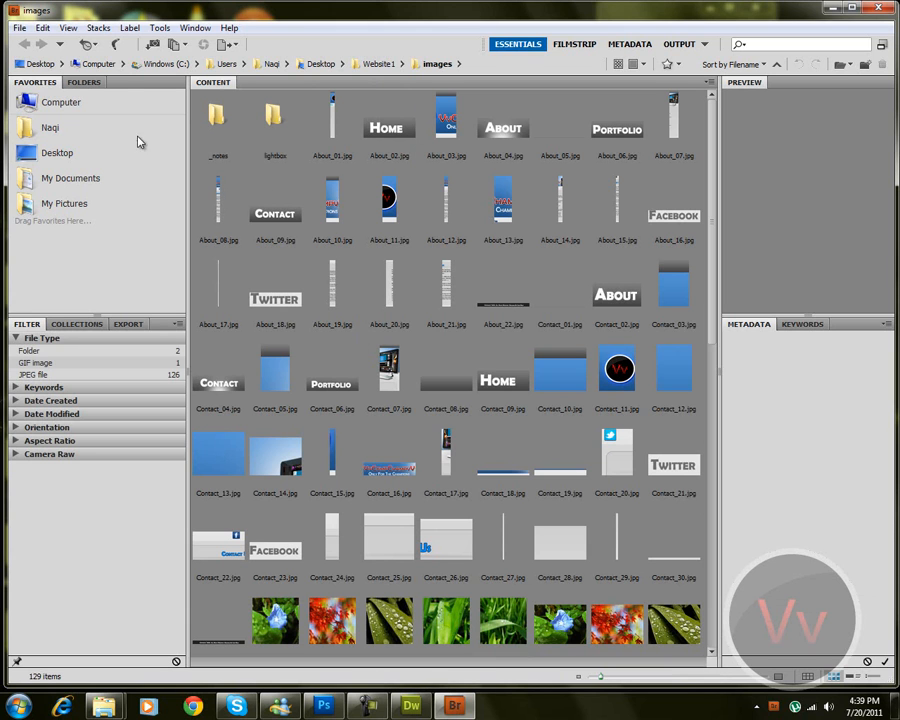
{"action": "left_click", "coordinate": [60, 155]}
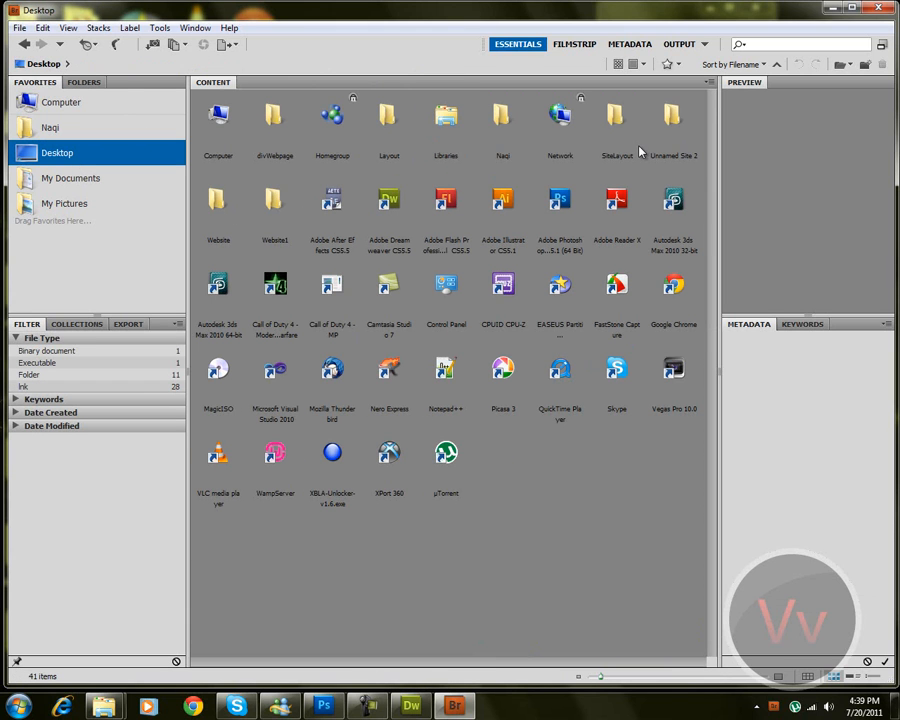
{"action": "double_click", "coordinate": [394, 128]}
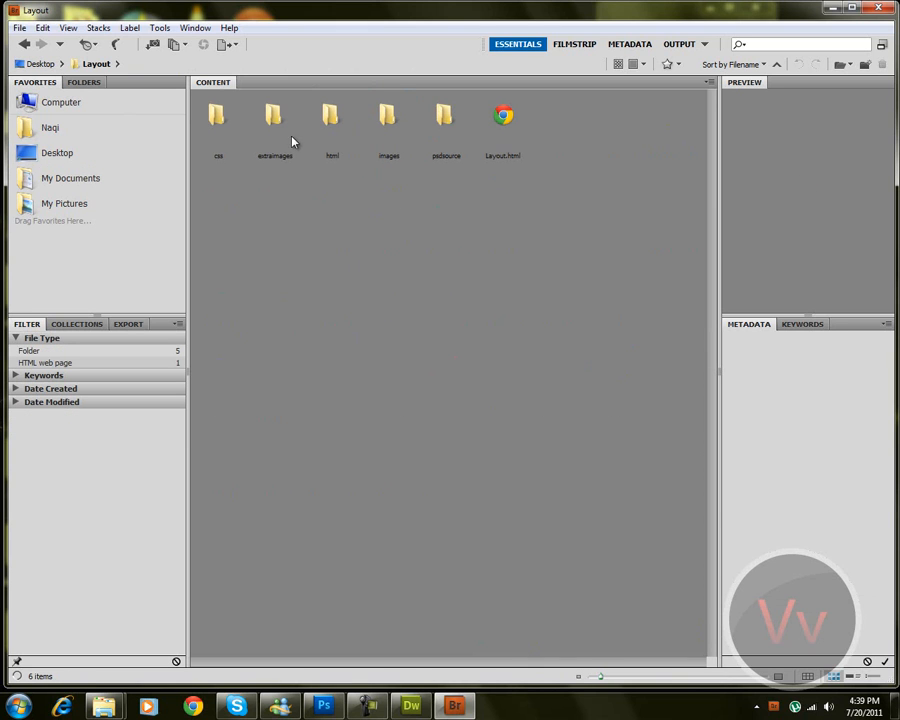
{"action": "double_click", "coordinate": [390, 120]}
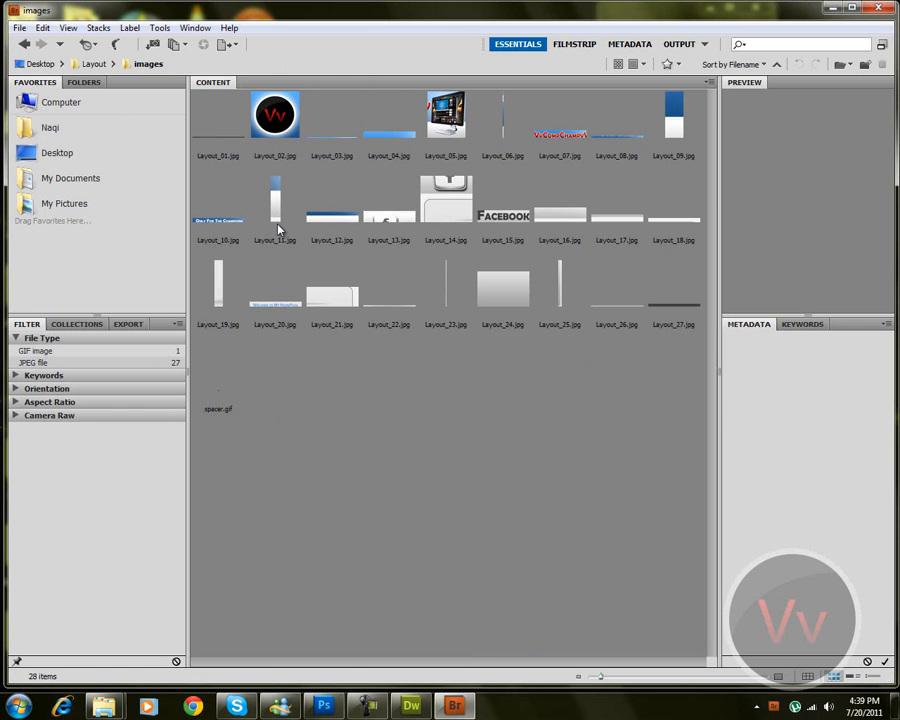
{"action": "left_click", "coordinate": [513, 293]}
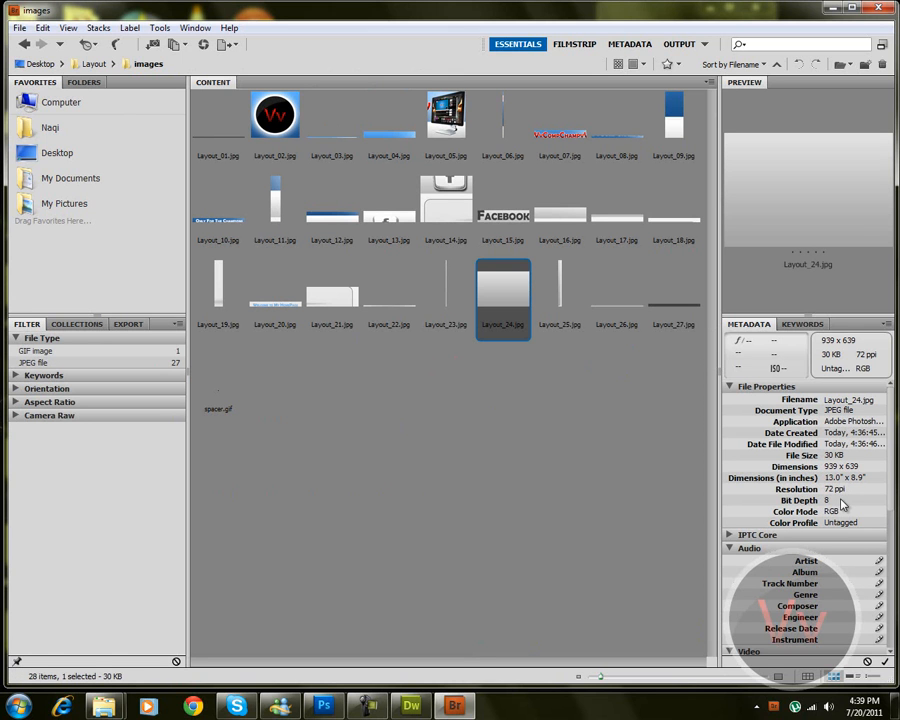
Return to Layout.html in Dreamweaver, delete the large content image, and insert a div with the ID body at the insertion point
{"action": "left_click", "coordinate": [414, 707]}
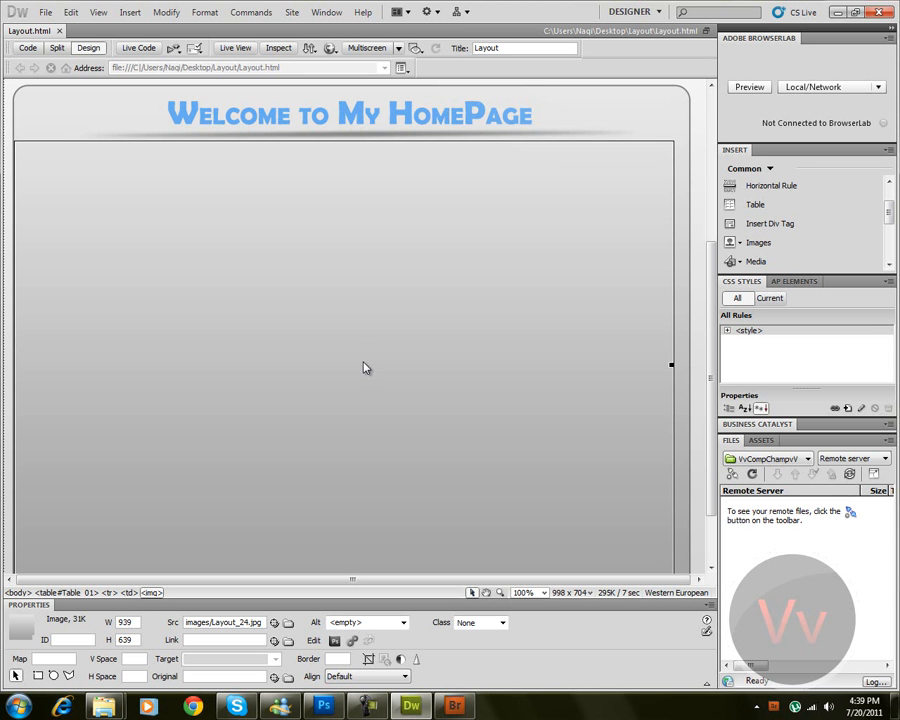
{"action": "key", "text": "Delete"}
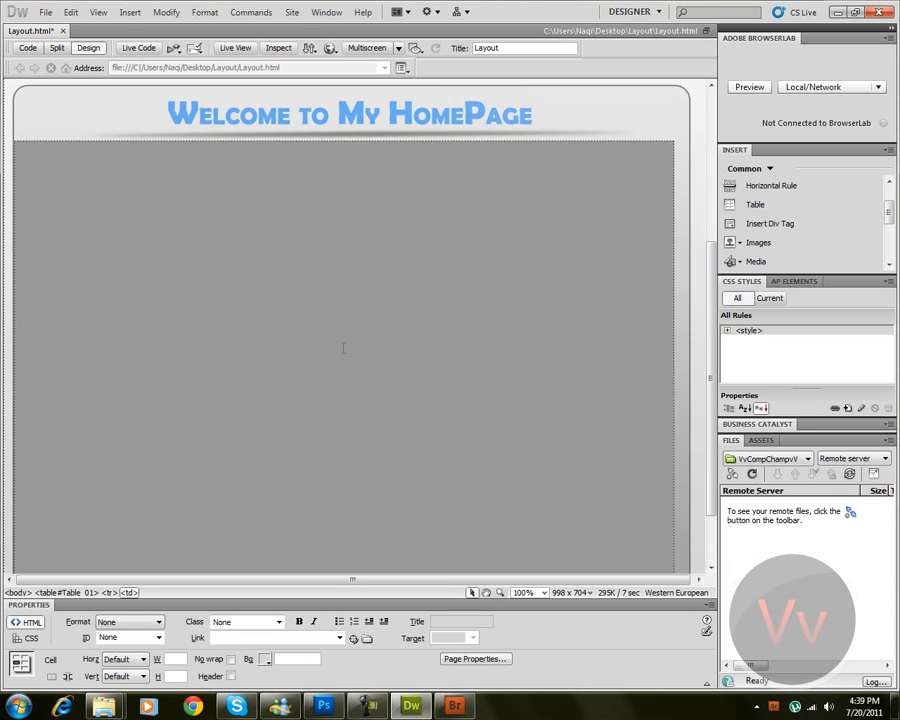
{"action": "scroll", "coordinate": [340, 349], "scroll_direction": "down", "scroll_amount": 3}
{"action": "scroll", "coordinate": [340, 348], "scroll_direction": "up", "scroll_amount": 3}
{"action": "left_click", "coordinate": [773, 228]}
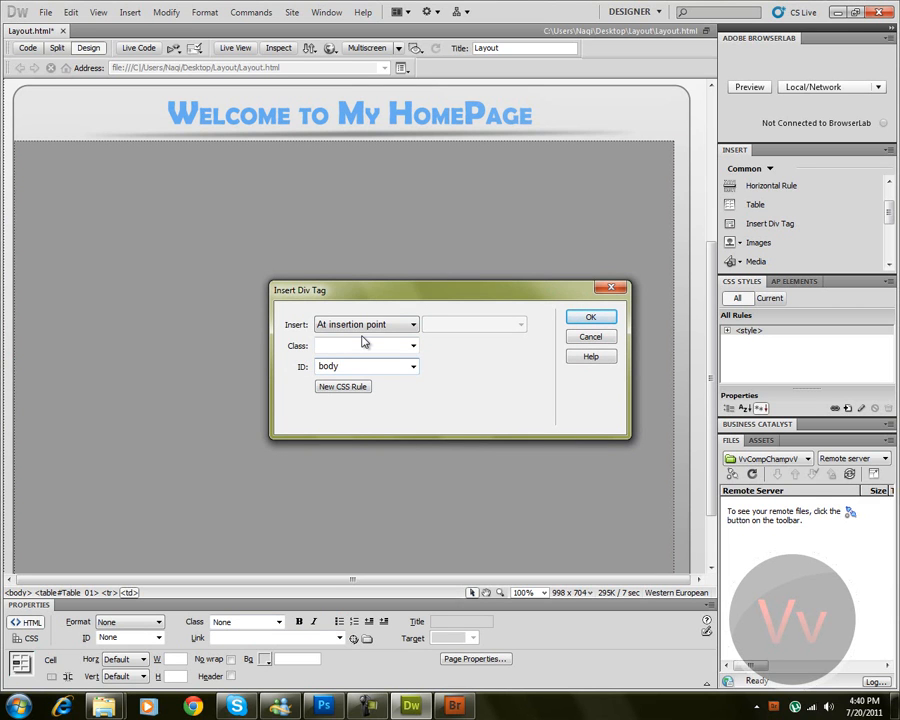
{"action": "key", "text": "Return"}
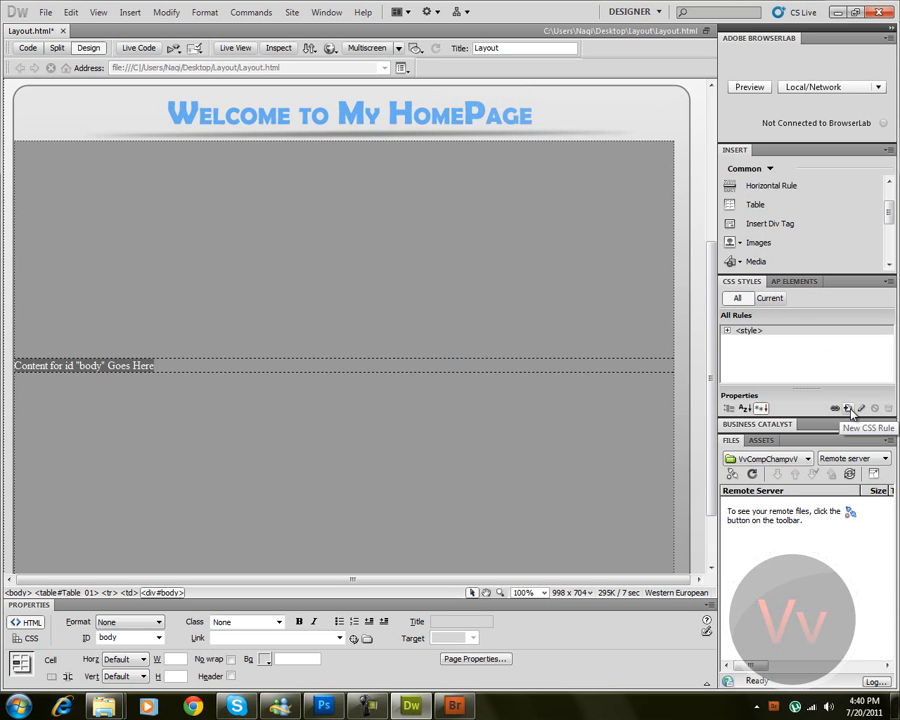
Create a CSS rule for #Table_01 tr td #body in a new style sheet saved as bodyarea in the css folder
{"action": "left_click", "coordinate": [731, 331]}
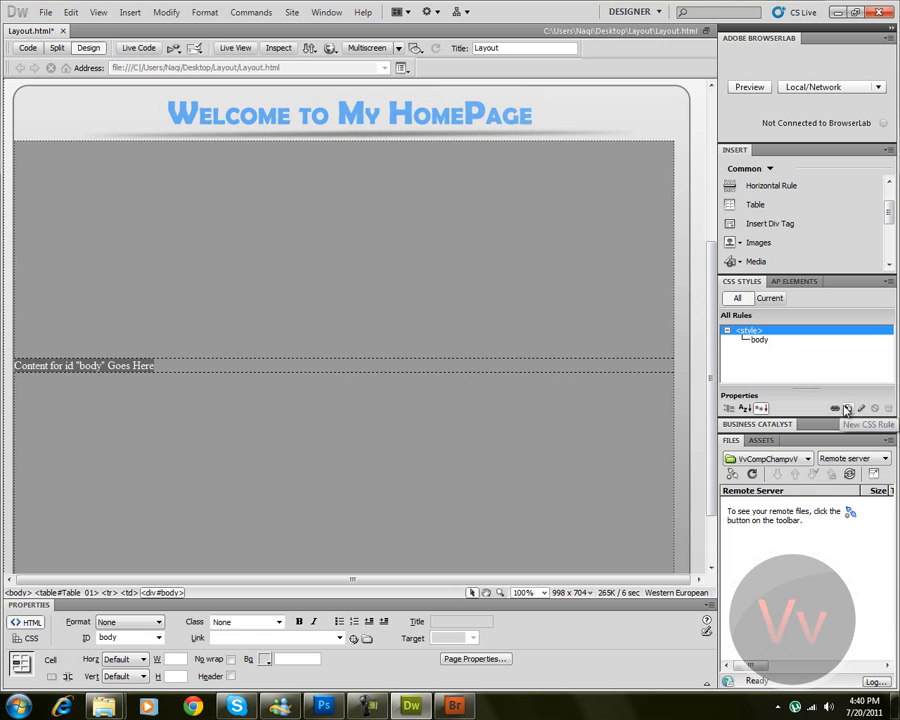
{"action": "left_click", "coordinate": [847, 408]}
{"action": "left_click", "coordinate": [455, 472]}
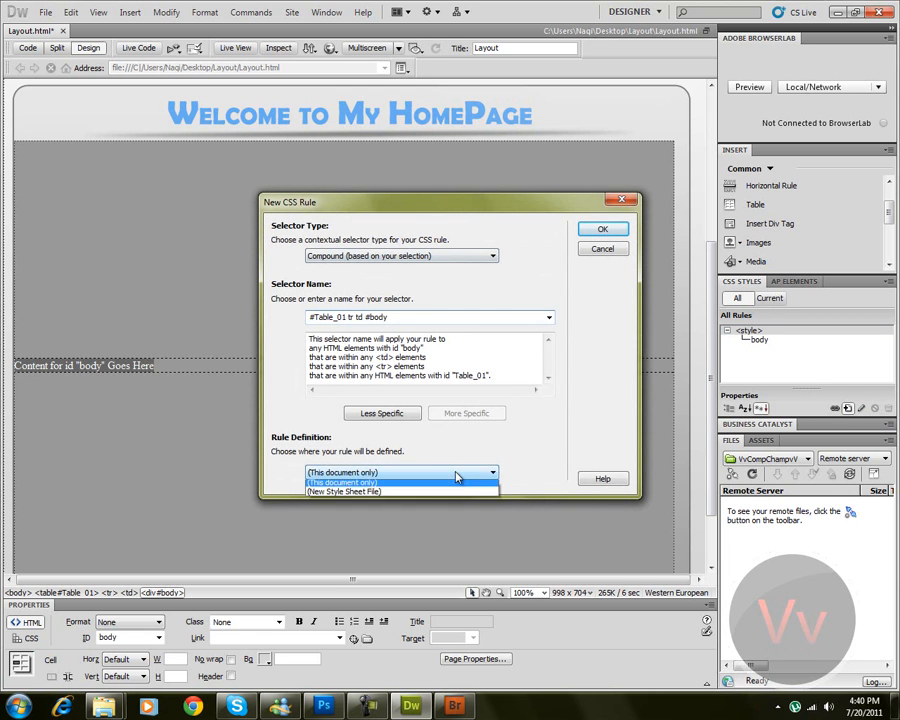
{"action": "left_click", "coordinate": [405, 497]}
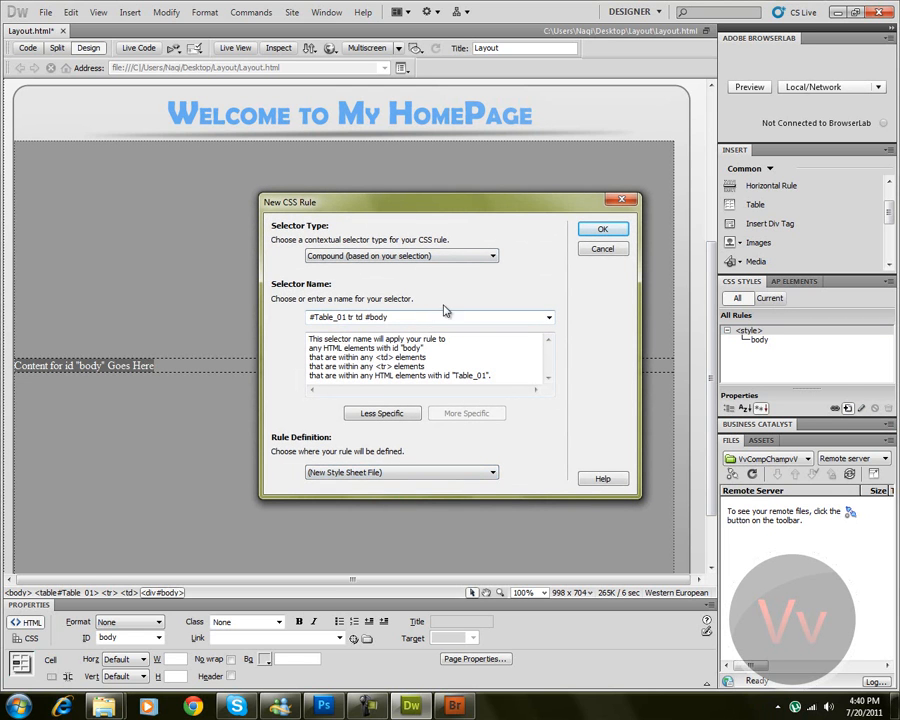
{"action": "left_click", "coordinate": [604, 231]}
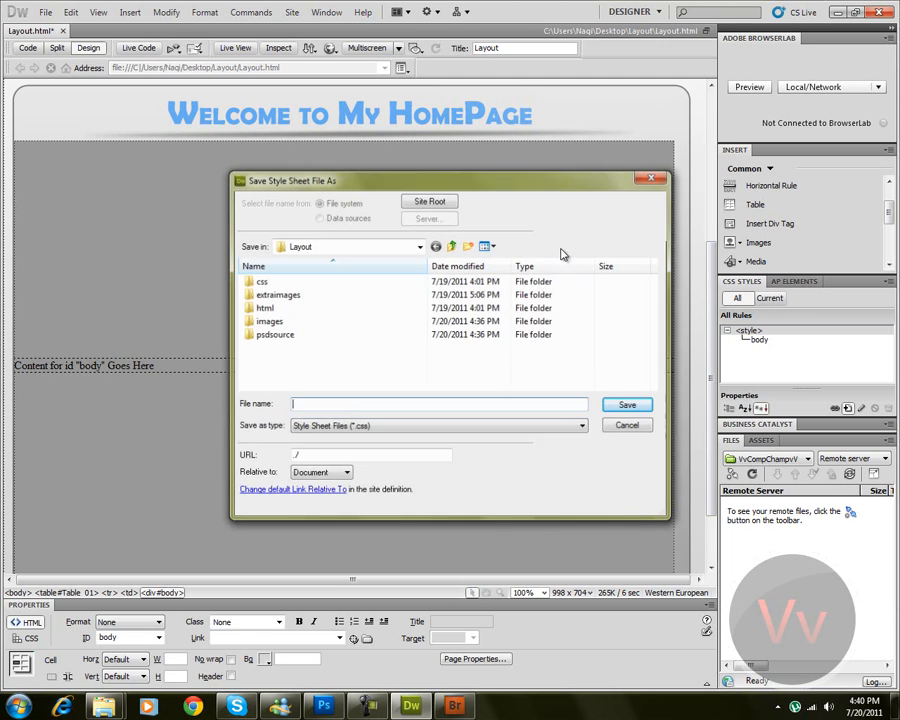
{"action": "double_click", "coordinate": [388, 281]}
{"action": "left_click", "coordinate": [388, 404]}
{"action": "type", "text": "bodyarea"}
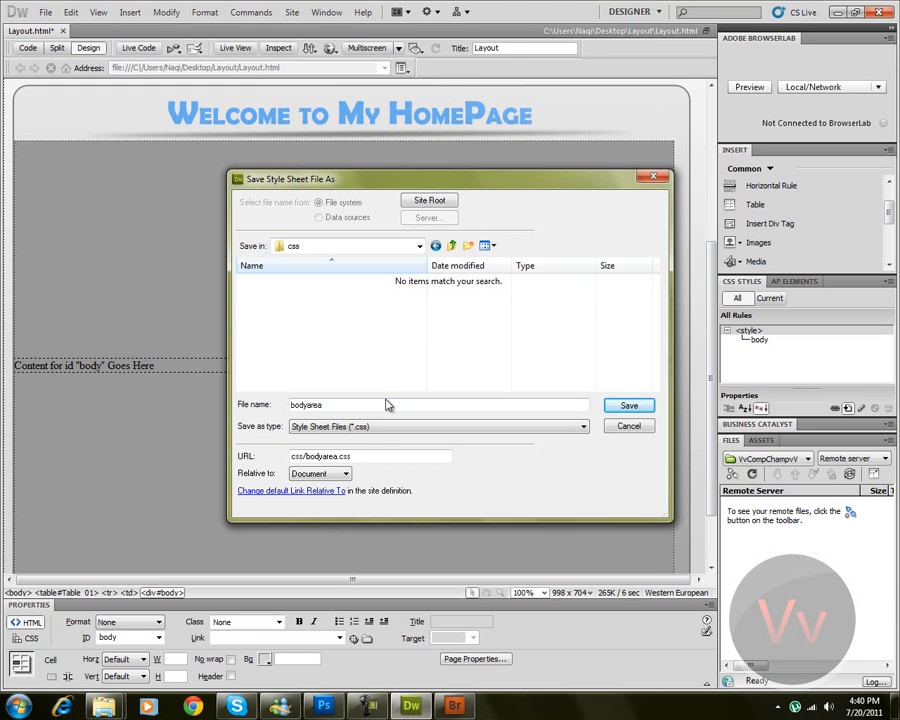
{"action": "key", "text": "Return"}
Choose Layout_24 from the Layout site's images folder as the background image of the #body rule
{"action": "left_click", "coordinate": [292, 276]}
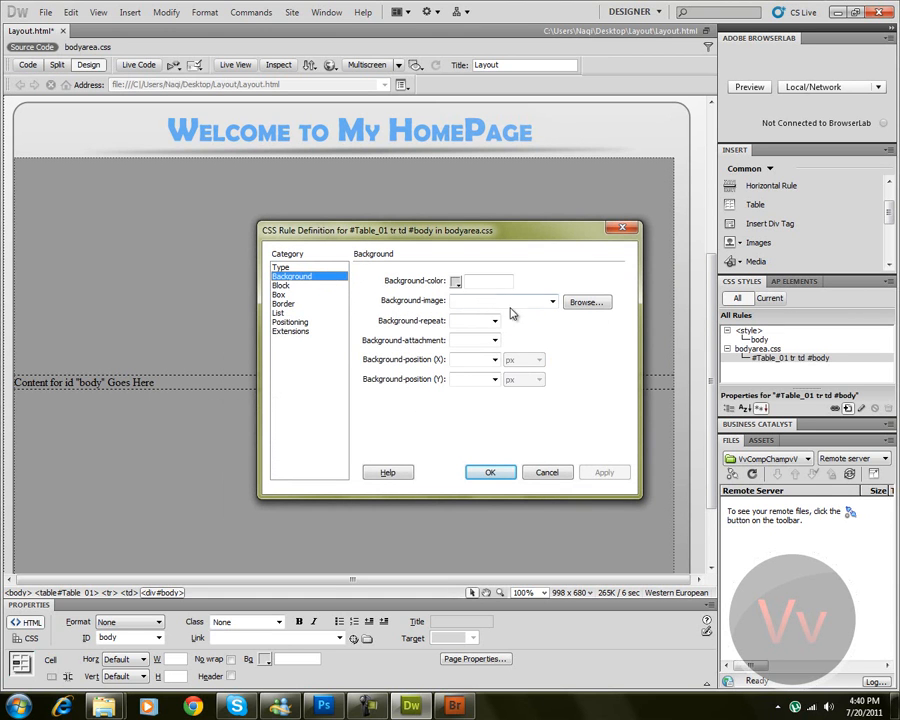
{"action": "left_click", "coordinate": [596, 308]}
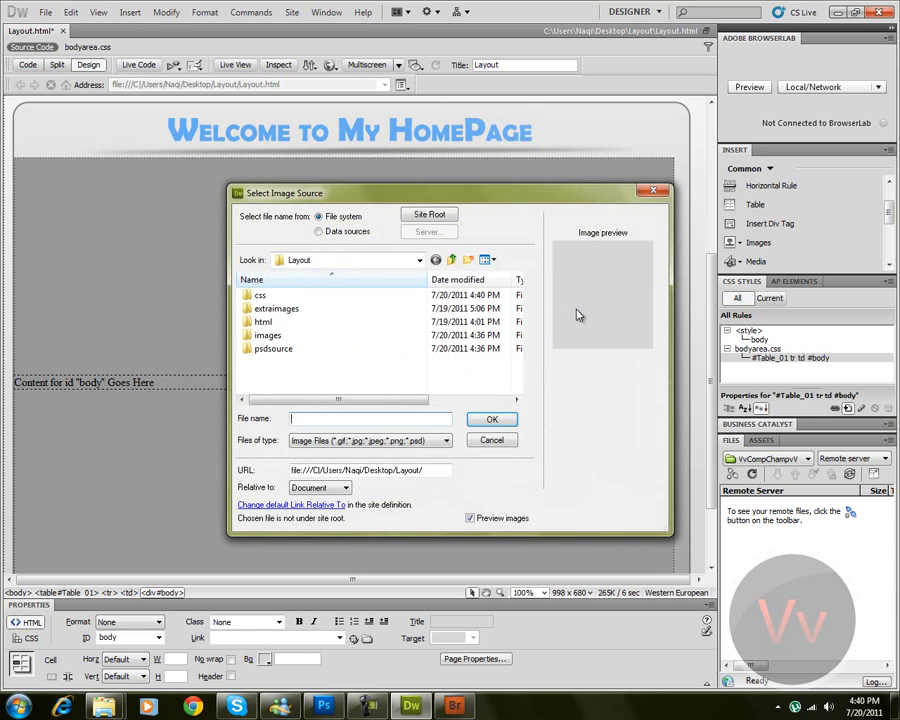
{"action": "double_click", "coordinate": [275, 334]}
{"action": "scroll", "coordinate": [345, 384], "scroll_direction": "down", "scroll_amount": 6}
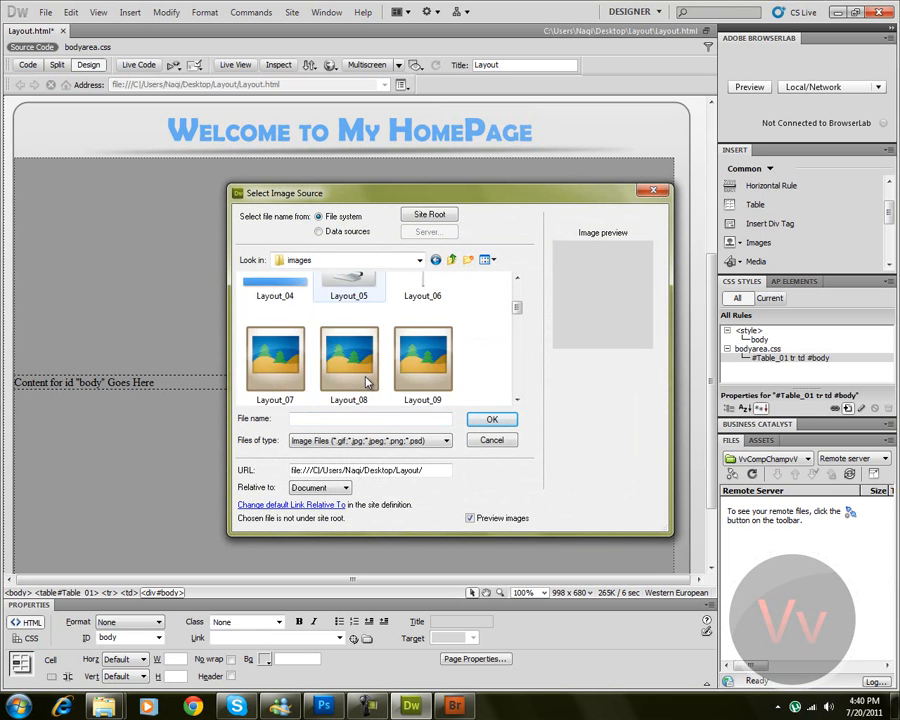
{"action": "scroll", "coordinate": [371, 383], "scroll_direction": "down", "scroll_amount": 2}
{"action": "left_click", "coordinate": [434, 290]}
{"action": "double_click", "coordinate": [436, 291]}
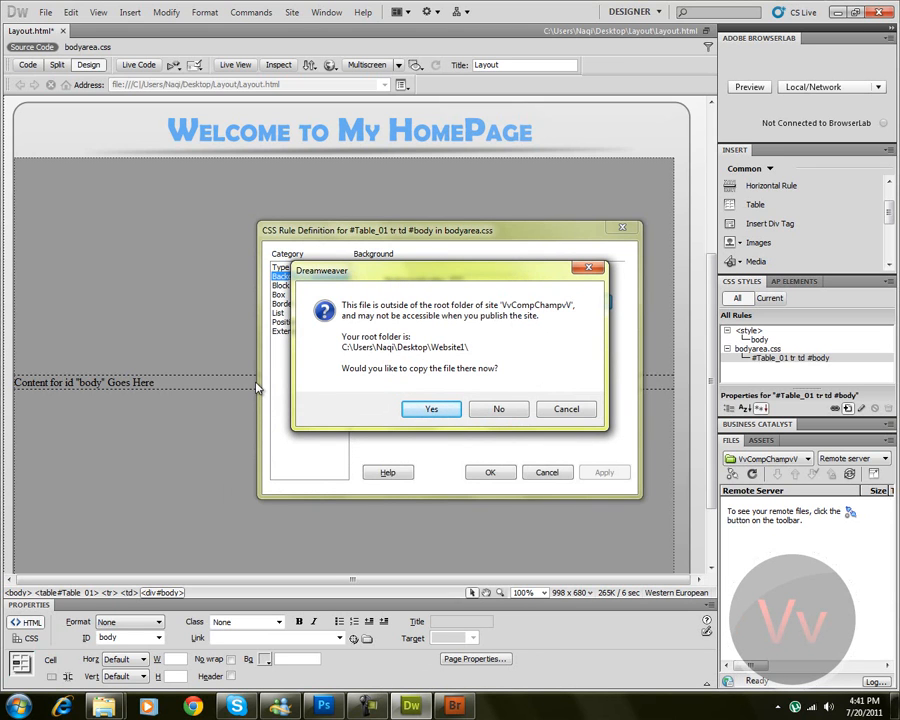
Agree to copy the background image into the site root, saving it in Website1's extraimages folder as Layout_24copy
{"action": "left_click_drag", "start_coordinate": [456, 272], "coordinate": [401, 277]}
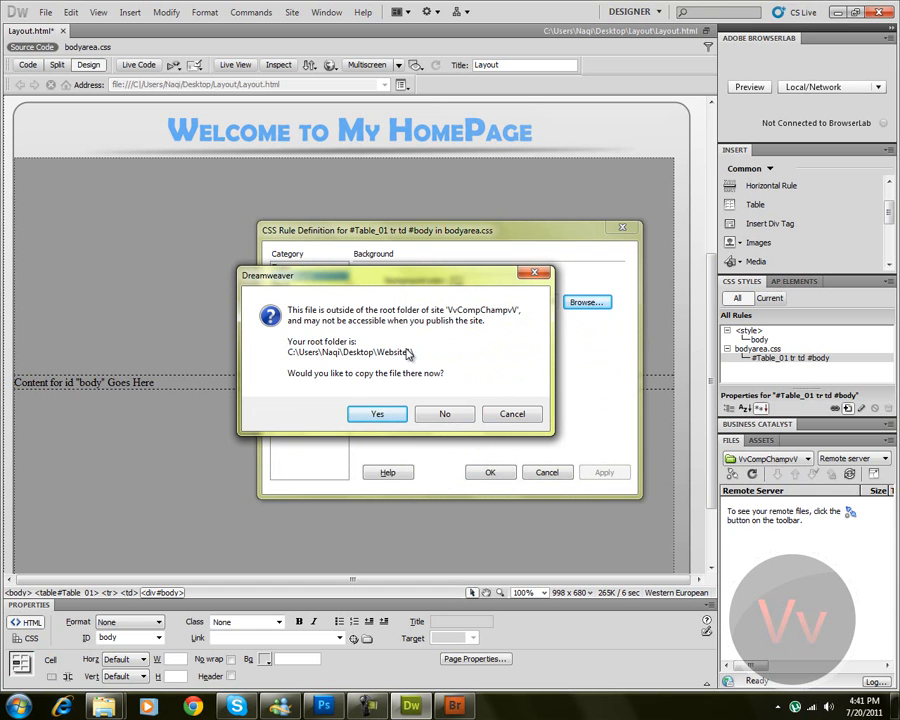
{"action": "left_click", "coordinate": [388, 424]}
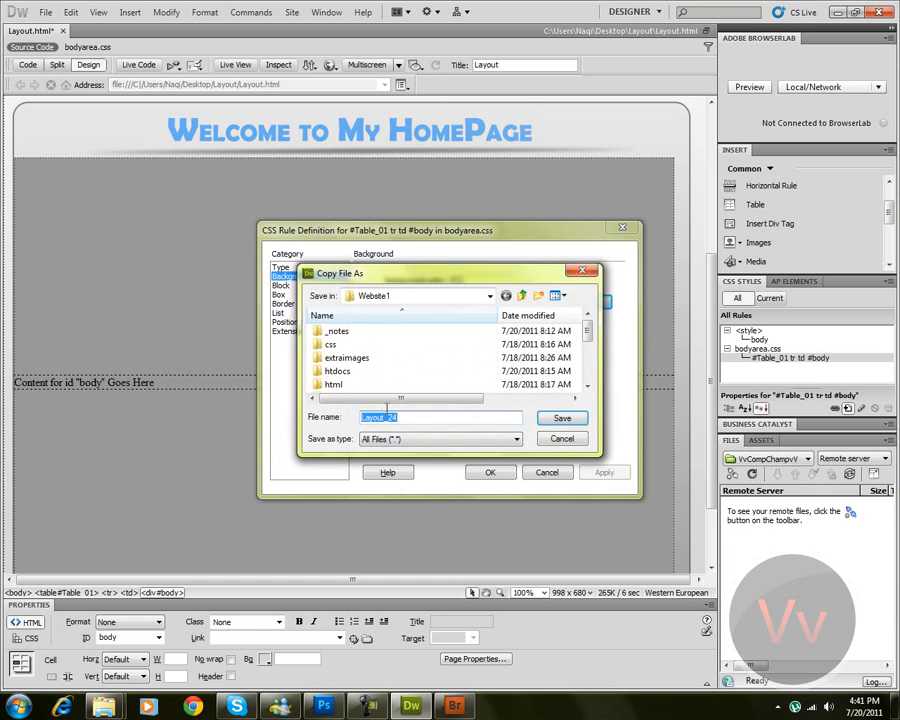
{"action": "double_click", "coordinate": [400, 359]}
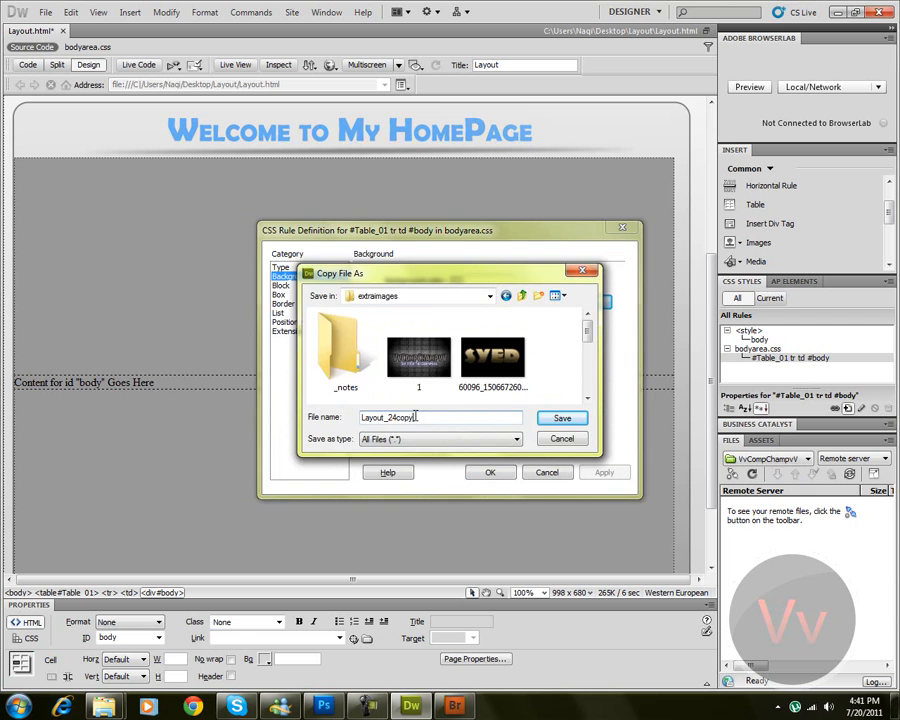
{"action": "type", "text": "copy"}
{"action": "key", "text": "Return"}
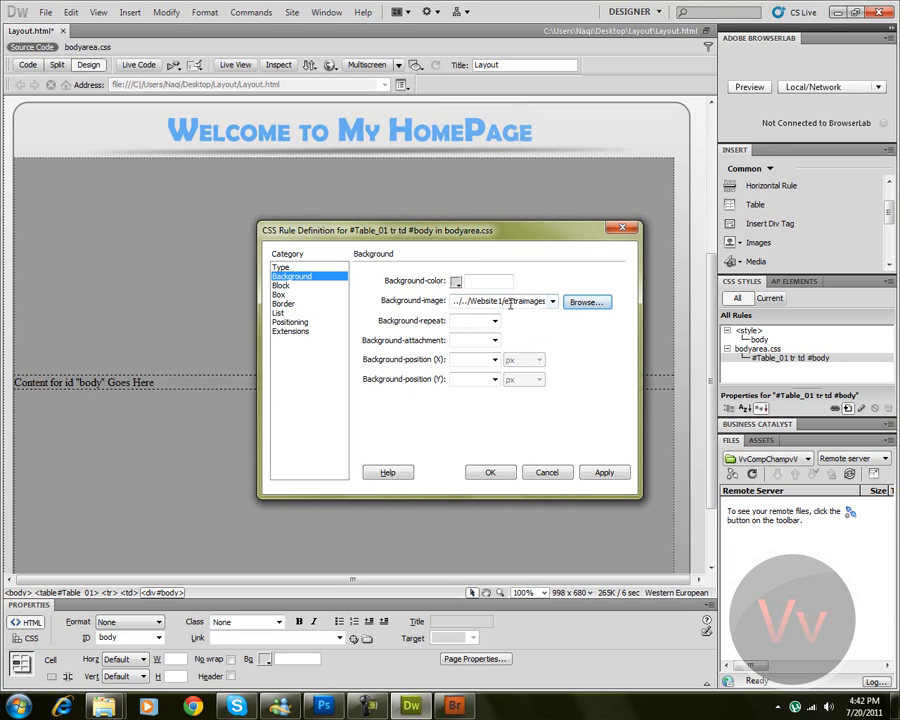
Check the dimensions of Layout_24.jpg in Bridge, set the #body rule's box to 939 px wide and 639 px high, and apply it
{"action": "left_click", "coordinate": [304, 294]}
{"action": "left_click", "coordinate": [455, 706]}
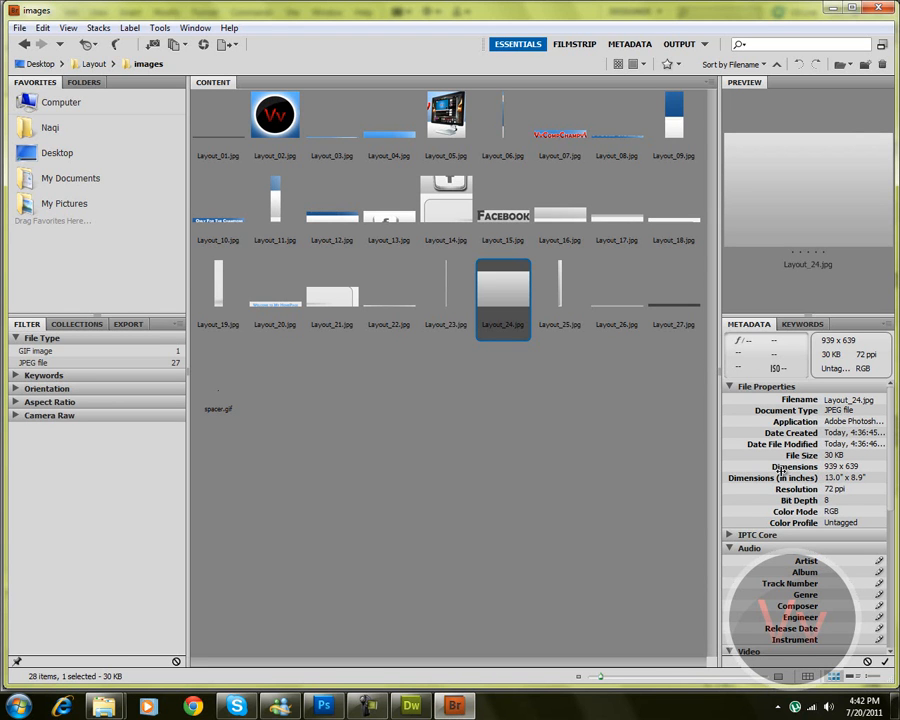
{"action": "left_click_drag", "start_coordinate": [781, 473], "coordinate": [755, 470]}
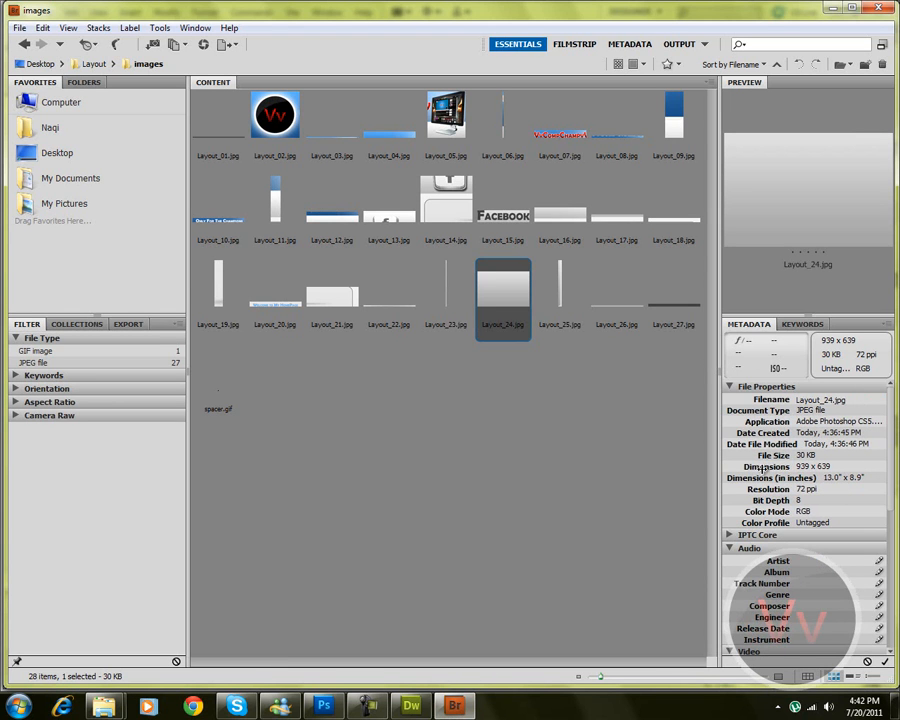
{"action": "left_click", "coordinate": [409, 706]}
{"action": "left_click", "coordinate": [420, 282]}
{"action": "type", "text": "939"}
{"action": "key", "text": "Tab"}
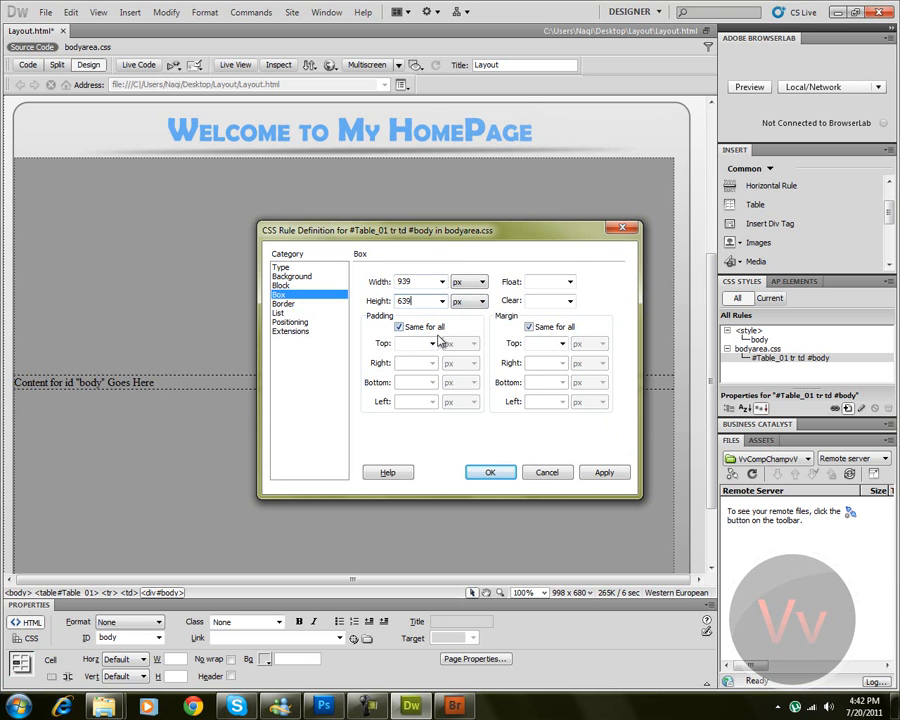
{"action": "left_click", "coordinate": [601, 473]}
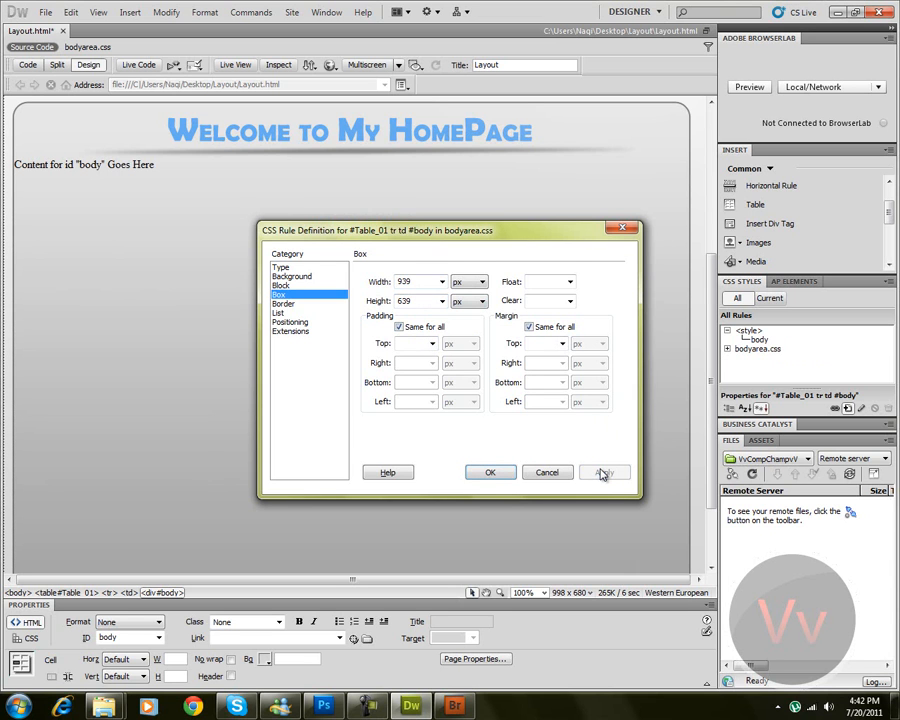
{"action": "left_click", "coordinate": [490, 472]}
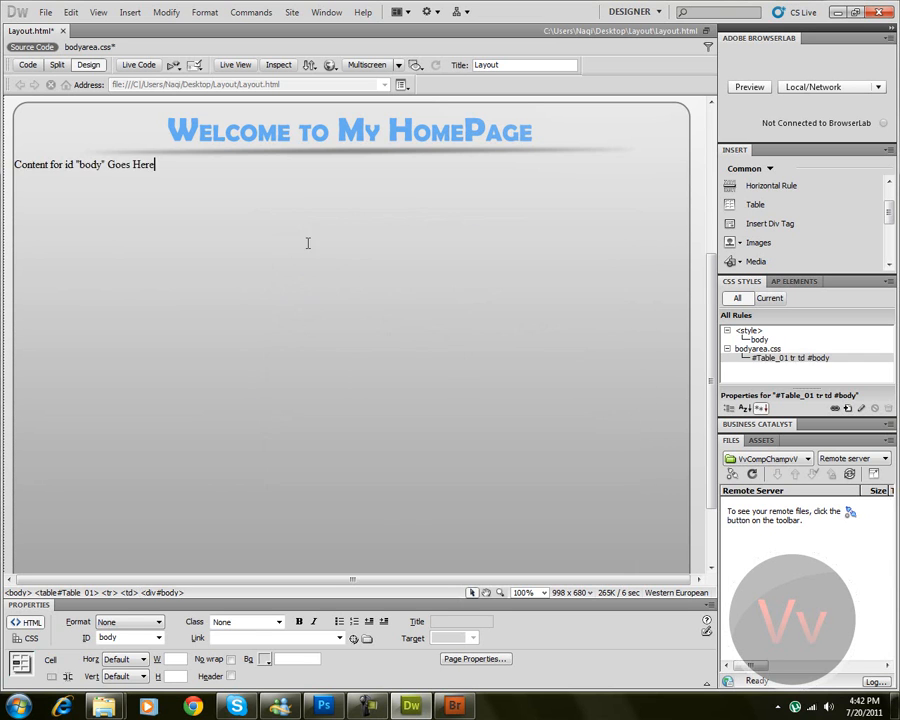
Replace the body div's placeholder text with random filler characters in two paragraphs, the second long enough to wrap
{"action": "left_click_drag", "start_coordinate": [136, 226], "coordinate": [30, 204]}
{"action": "type", "text": "sdfsdgsrgssgadgdasg"}
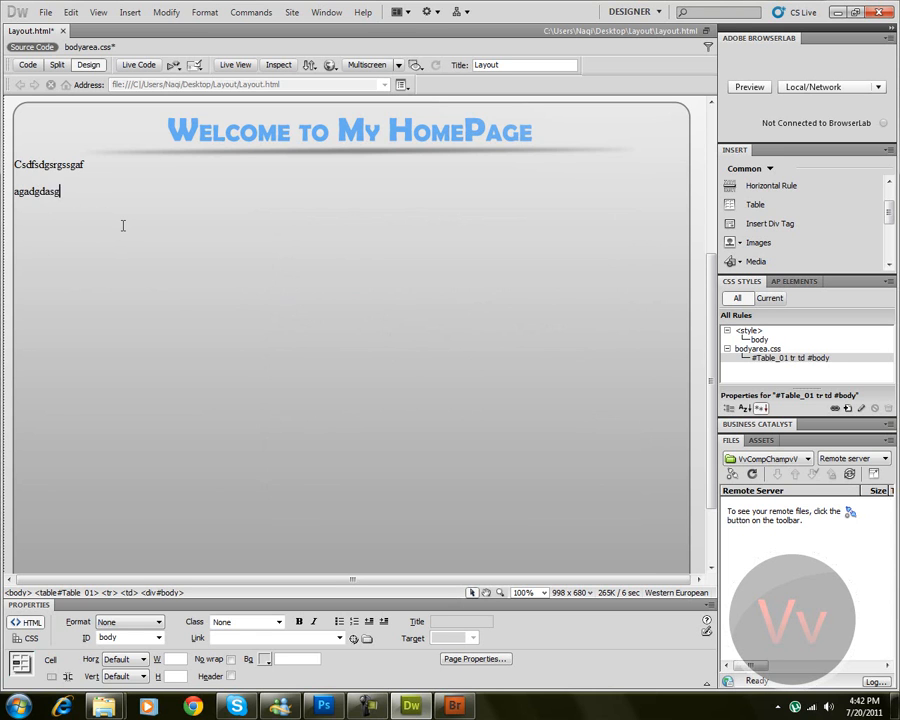
{"action": "type", "text": "fvghadf adcjagkzvadkgsgdjgdgdsghanggggggggggggggggggggg"}
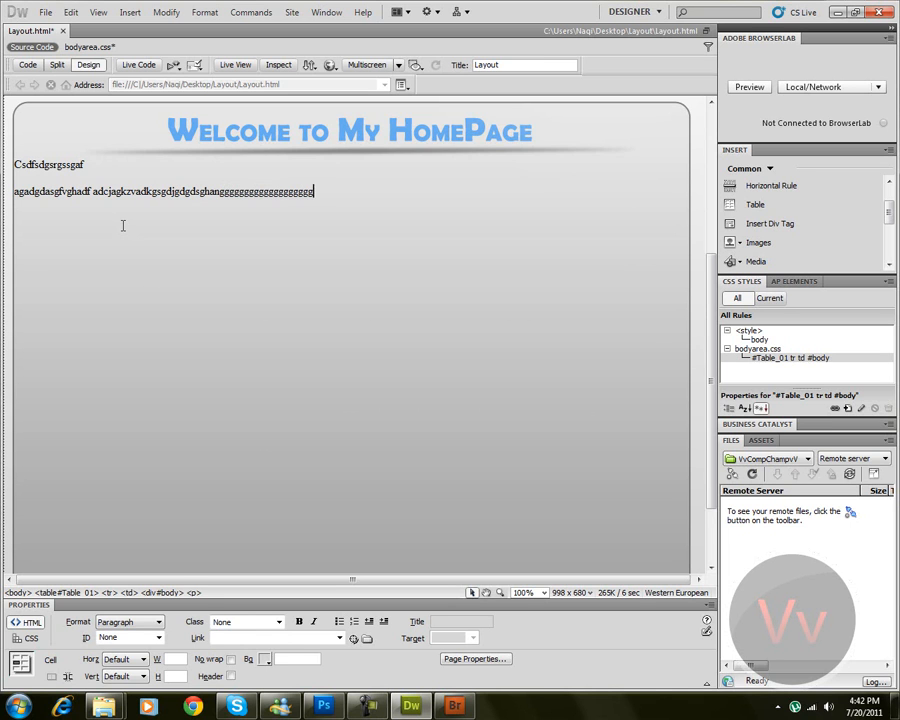
{"action": "type", "text": "gggggggggggggggggggggggggggggggggggggggggggggggggggggggggggggggggggg"}
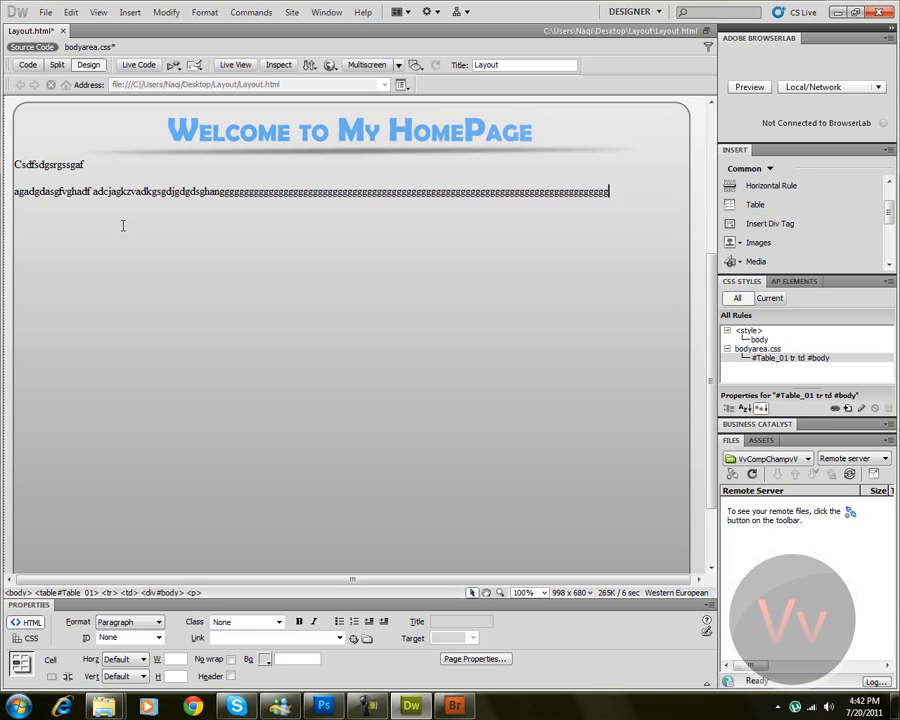
{"action": "type", "text": "ggggggggg"}
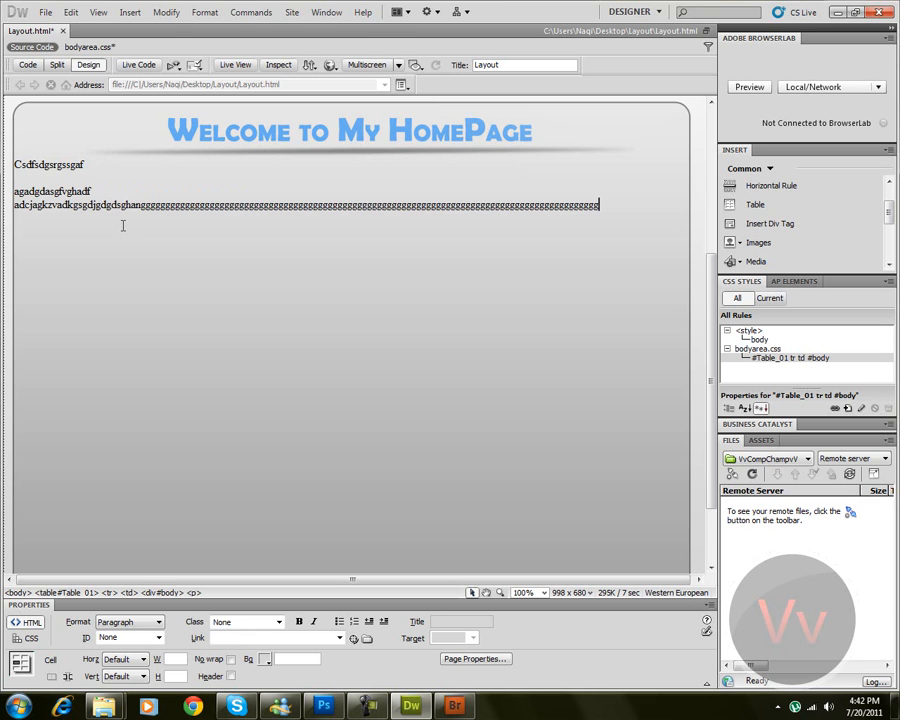
Copy all of the body div's filler text and paste it repeatedly until it runs past the end of the background image
{"action": "key", "text": "ctrl+a"}
{"action": "key", "text": "ctrl+c"}
{"action": "key", "text": "ctrl+v"}
{"action": "key", "text": "ctrl+v"}
{"action": "key", "text": "ctrl+v"}
{"action": "key", "text": "ctrl+v"}
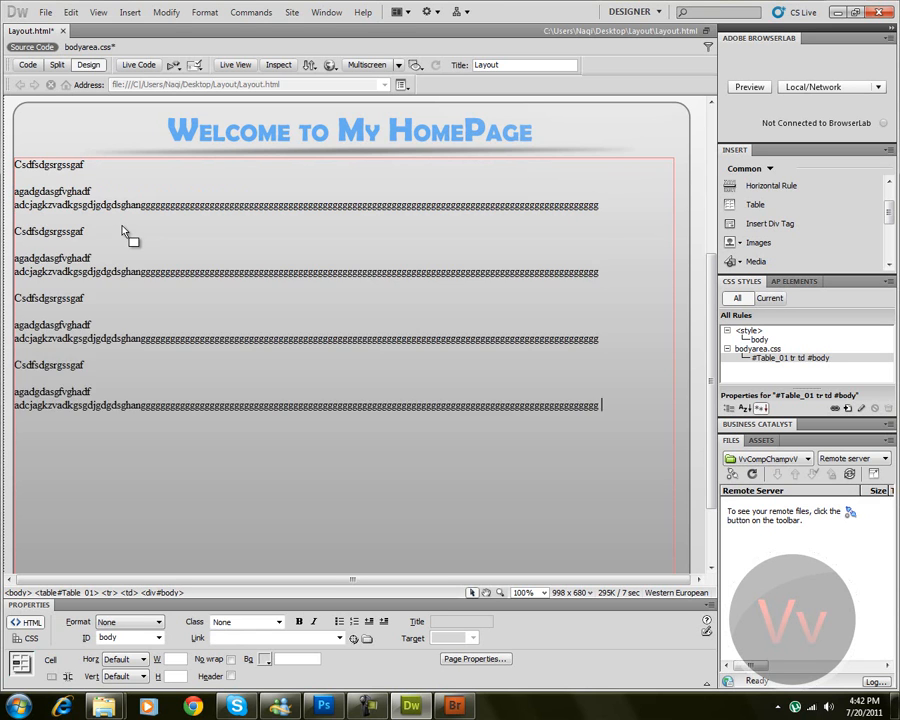
{"action": "key", "text": "ctrl+v"}
{"action": "key", "text": "ctrl+v"}
{"action": "key", "text": "ctrl+v"}
{"action": "scroll", "coordinate": [222, 356], "scroll_direction": "down", "scroll_amount": 2}
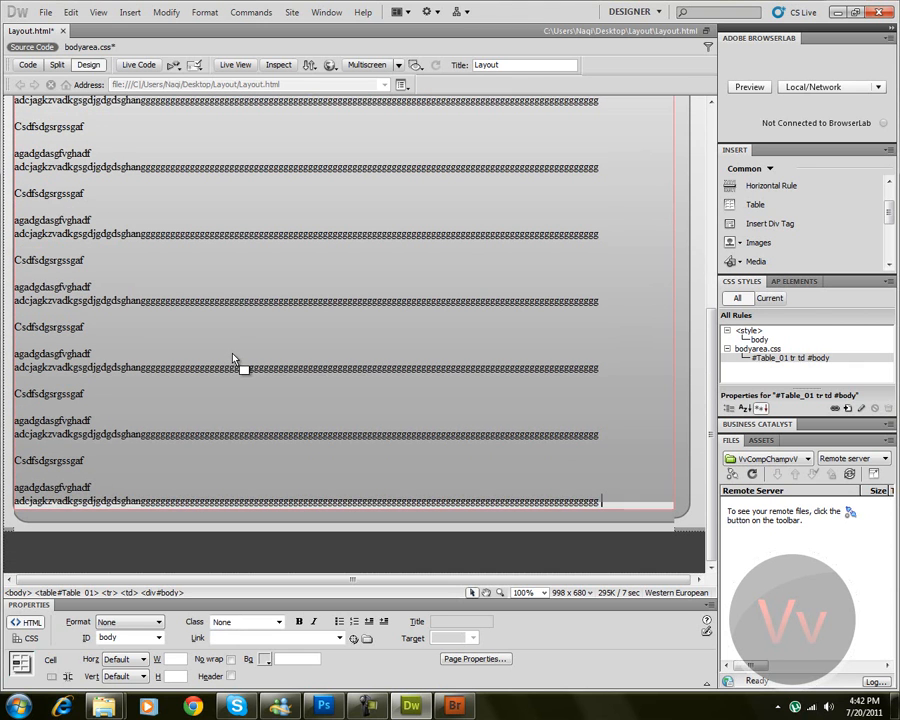
{"action": "key", "text": "ctrl+v"}
{"action": "key", "text": "ctrl+v"}
{"action": "key", "text": "ctrl+v"}
{"action": "scroll", "coordinate": [232, 360], "scroll_direction": "down", "scroll_amount": 5}
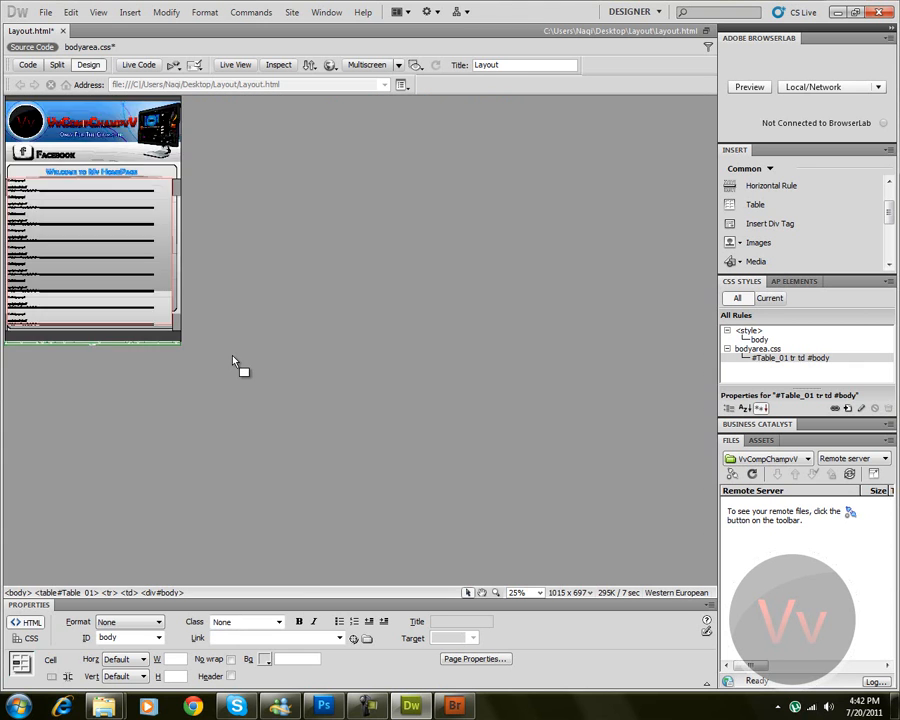
{"action": "scroll", "coordinate": [233, 361], "scroll_direction": "up", "scroll_amount": 6}
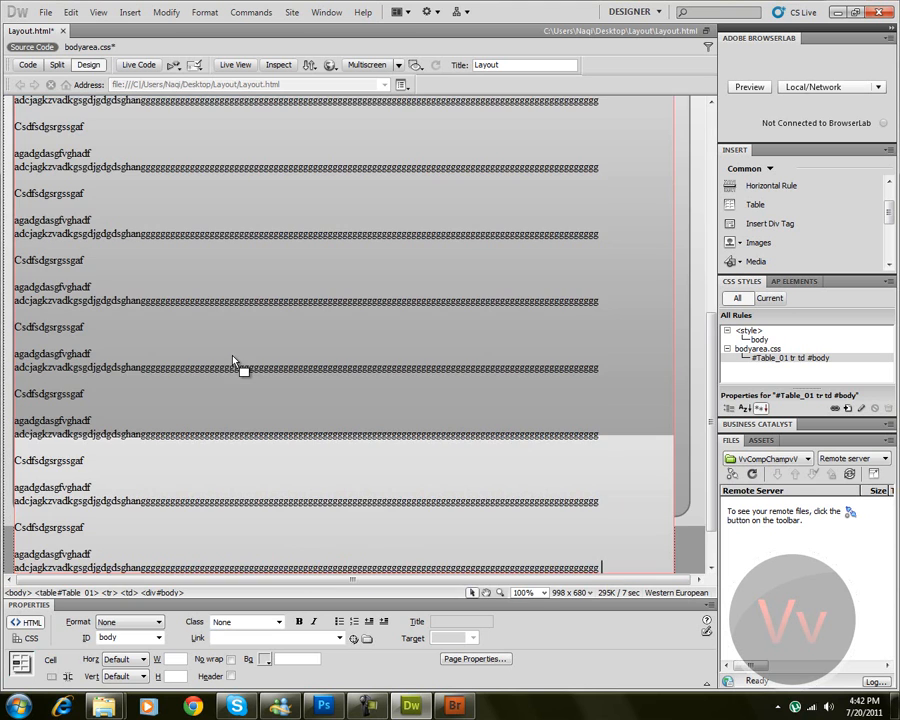
Undo the surplus pasted blocks until the filler text ends inside the gray content box
{"action": "key", "text": "ctrl+z"}
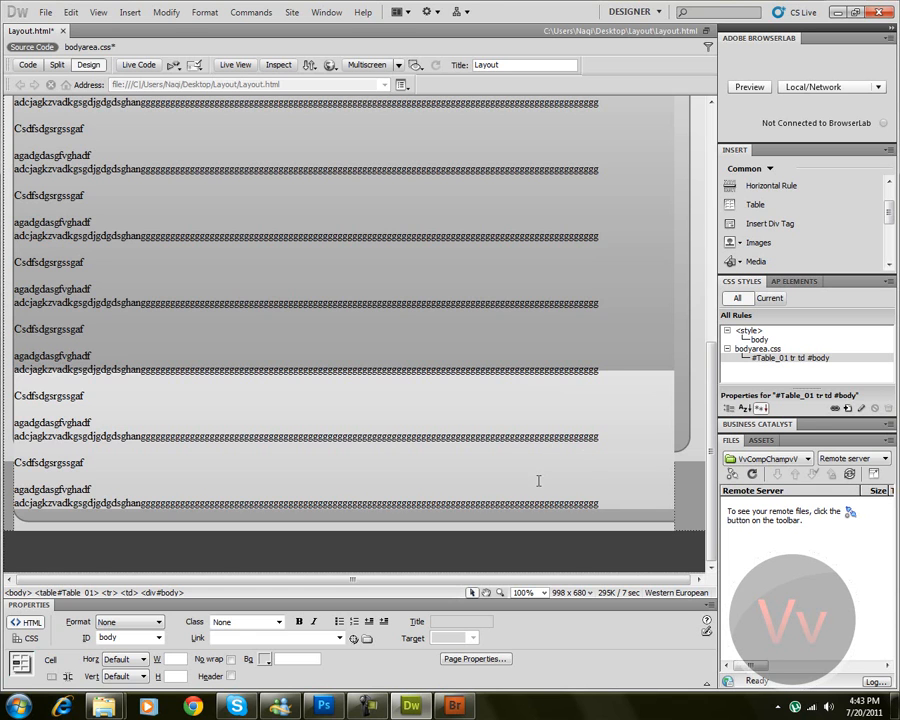
{"action": "left_click_drag", "start_coordinate": [644, 493], "coordinate": [15, 236]}
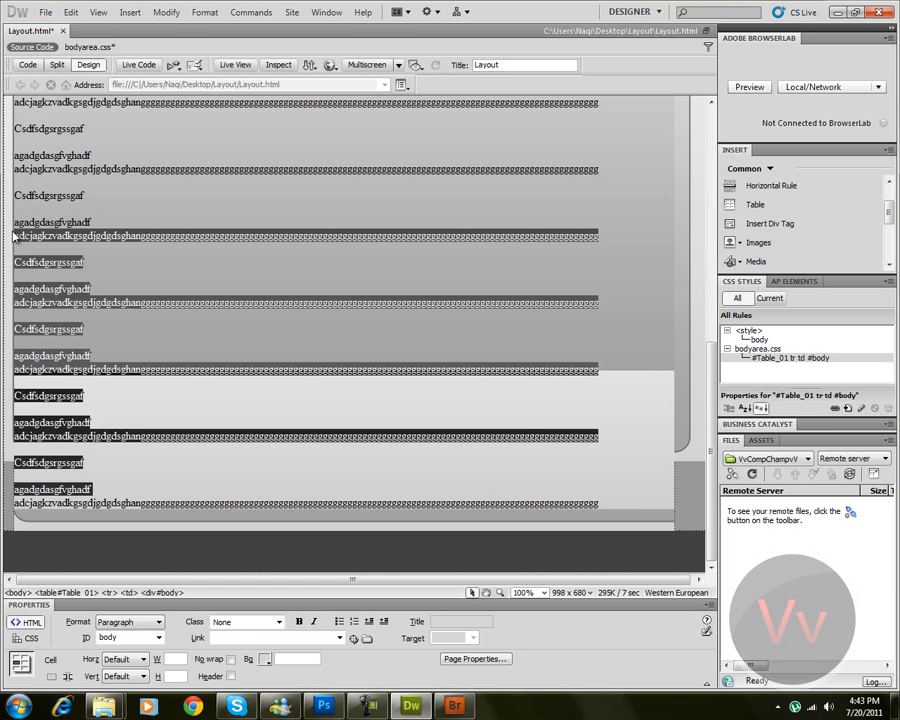
{"action": "key", "text": "Delete"}
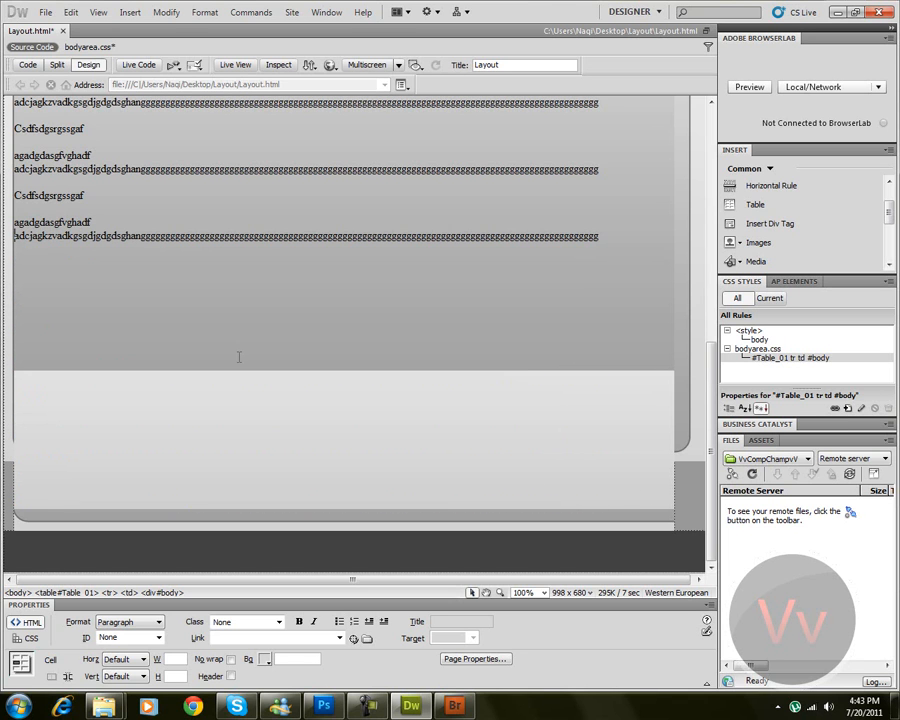
{"action": "left_click", "coordinate": [231, 313]}
{"action": "key", "text": "ctrl+z"}
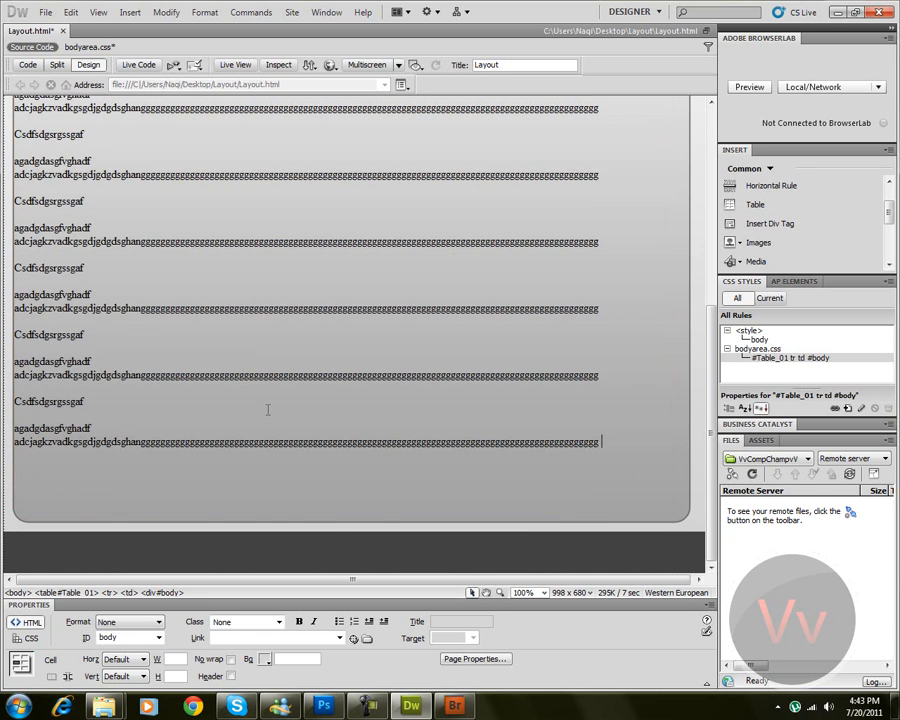
Preview the page in Chrome, agreeing to save the changes to Layout.html and bodyarea.css
{"action": "scroll", "coordinate": [283, 410], "scroll_direction": "up", "scroll_amount": 3}
{"action": "scroll", "coordinate": [288, 414], "scroll_direction": "down", "scroll_amount": 3}
{"action": "scroll", "coordinate": [282, 412], "scroll_direction": "up", "scroll_amount": 6}
{"action": "left_click", "coordinate": [328, 64]}
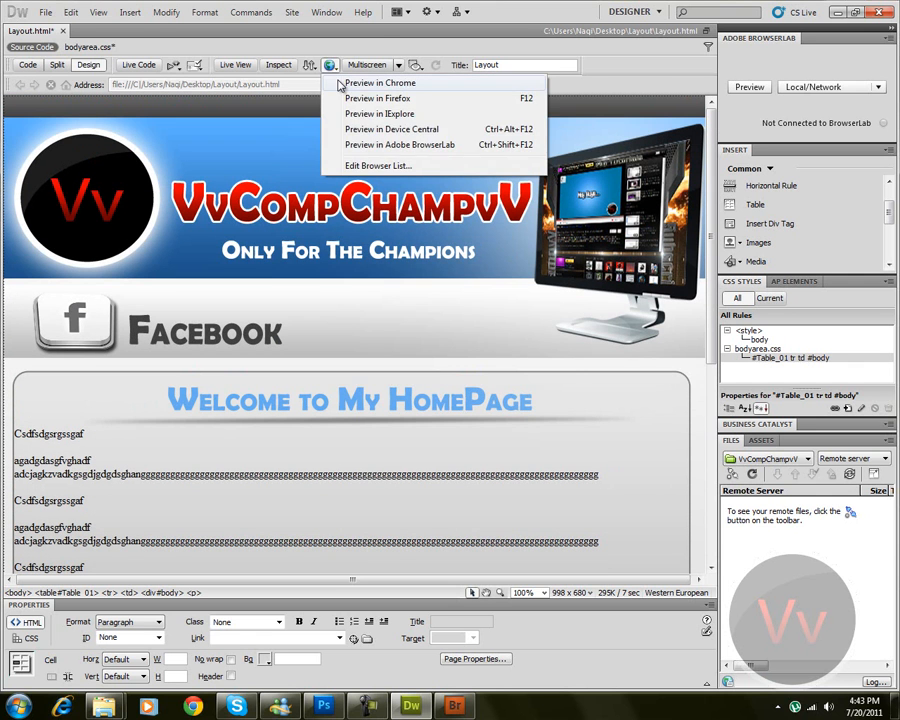
{"action": "left_click", "coordinate": [350, 82]}
{"action": "left_click", "coordinate": [410, 388]}
{"action": "left_click", "coordinate": [512, 382]}
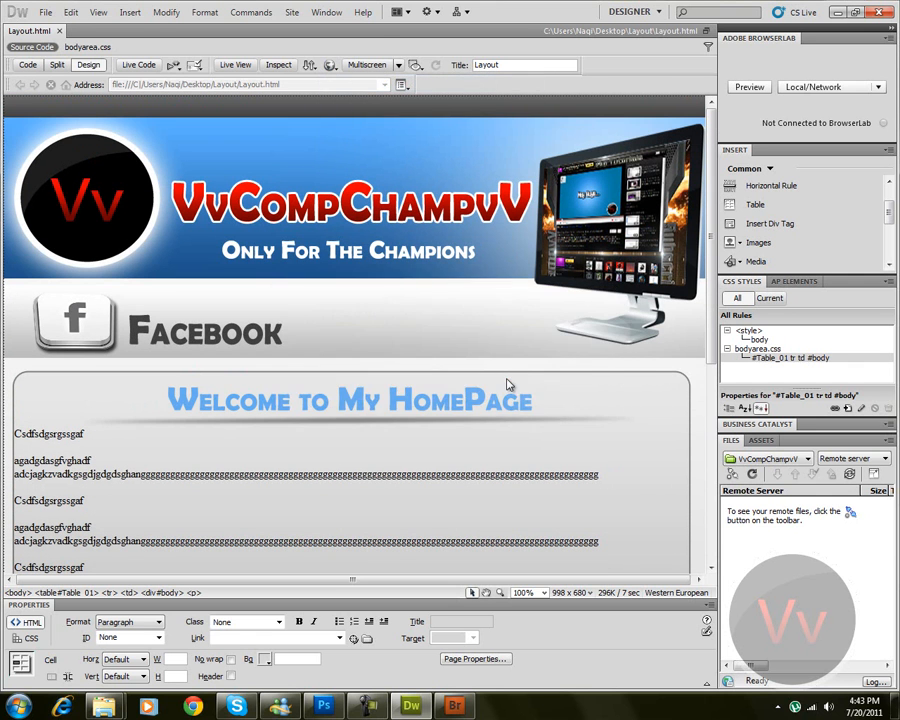
Examine the page in Chrome from header to footer, checking that the filler text is selectable, and minimize the browser
{"action": "scroll", "coordinate": [330, 330], "scroll_direction": "down", "scroll_amount": 5}
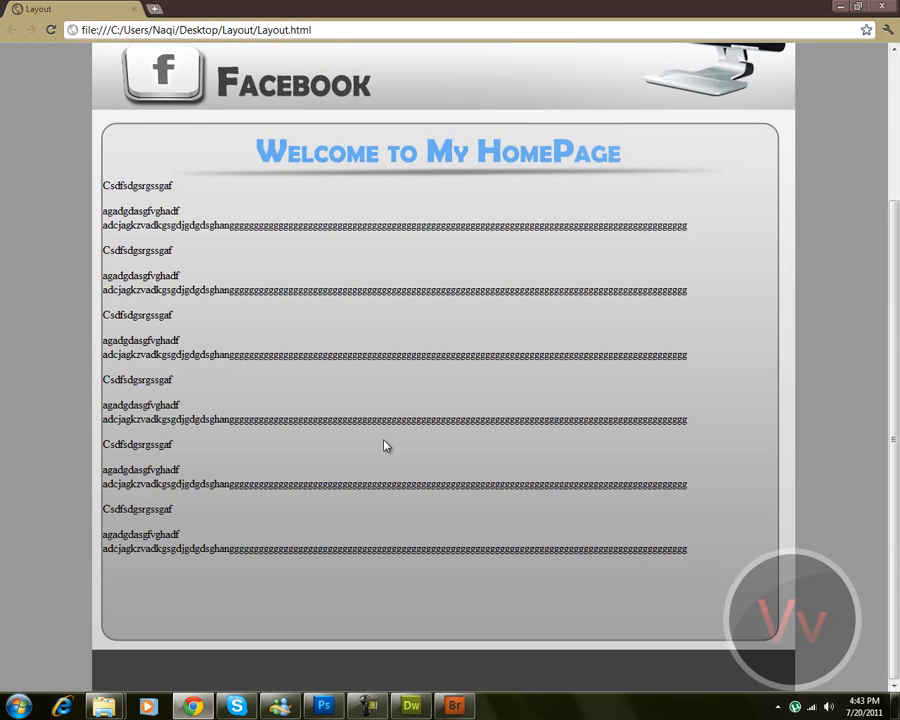
{"action": "scroll", "coordinate": [376, 292], "scroll_direction": "up", "scroll_amount": 3}
{"action": "scroll", "coordinate": [382, 300], "scroll_direction": "down", "scroll_amount": 3}
{"action": "left_click_drag", "start_coordinate": [155, 379], "coordinate": [525, 516]}
{"action": "left_click", "coordinate": [694, 531]}
{"action": "left_click_drag", "start_coordinate": [697, 537], "coordinate": [321, 289]}
{"action": "left_click", "coordinate": [271, 275]}
{"action": "scroll", "coordinate": [522, 280], "scroll_direction": "up", "scroll_amount": 2}
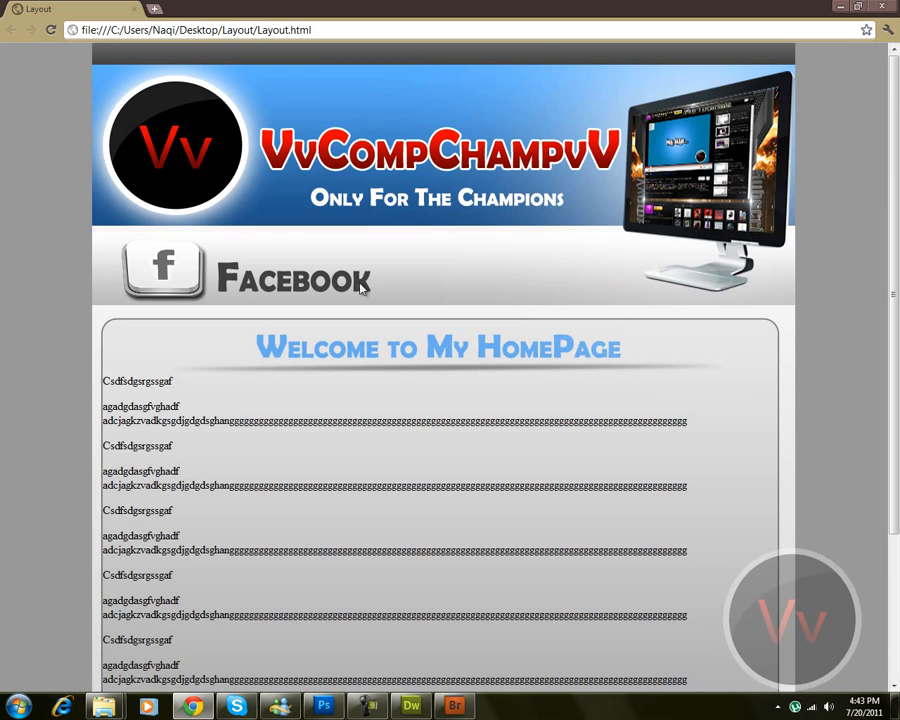
{"action": "left_click_drag", "start_coordinate": [120, 55], "coordinate": [788, 134]}
{"action": "left_click", "coordinate": [849, 143]}
{"action": "left_click", "coordinate": [840, 6]}
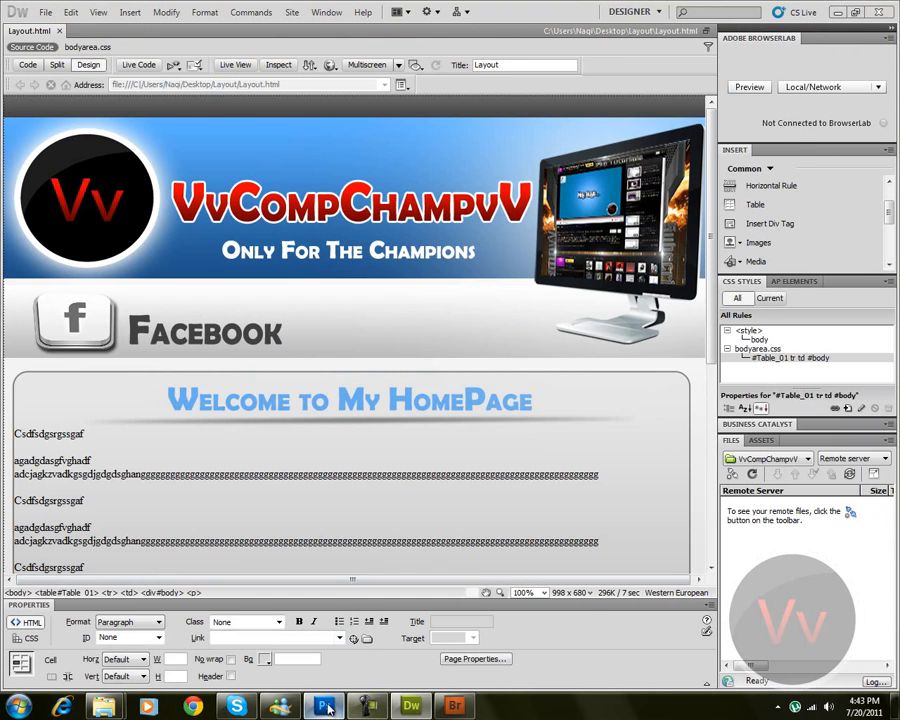
{"action": "key", "text": "alt+Tab"}
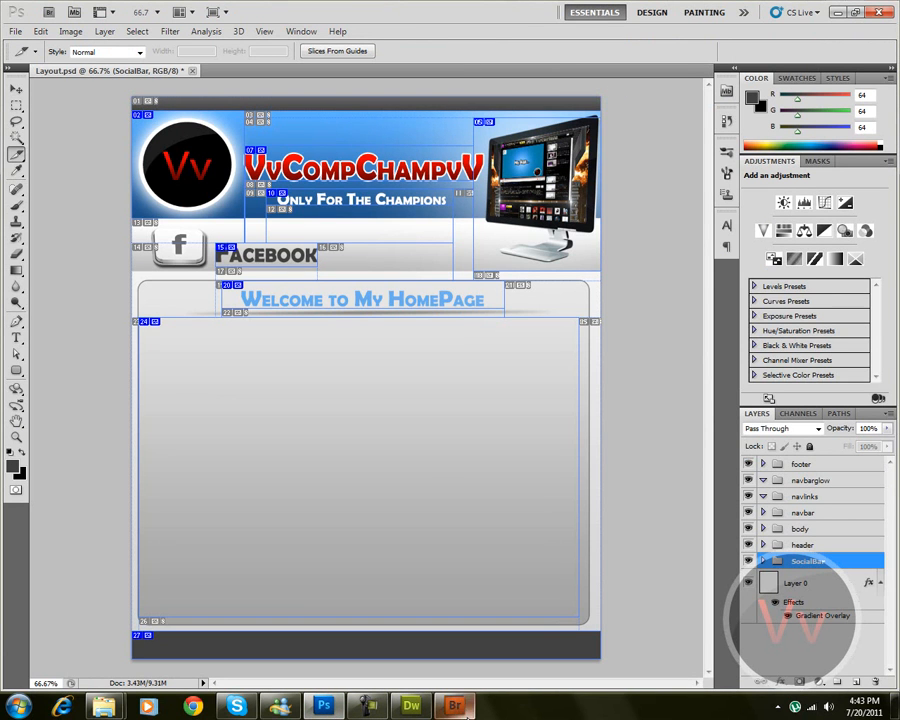
{"action": "left_click", "coordinate": [399, 708]}
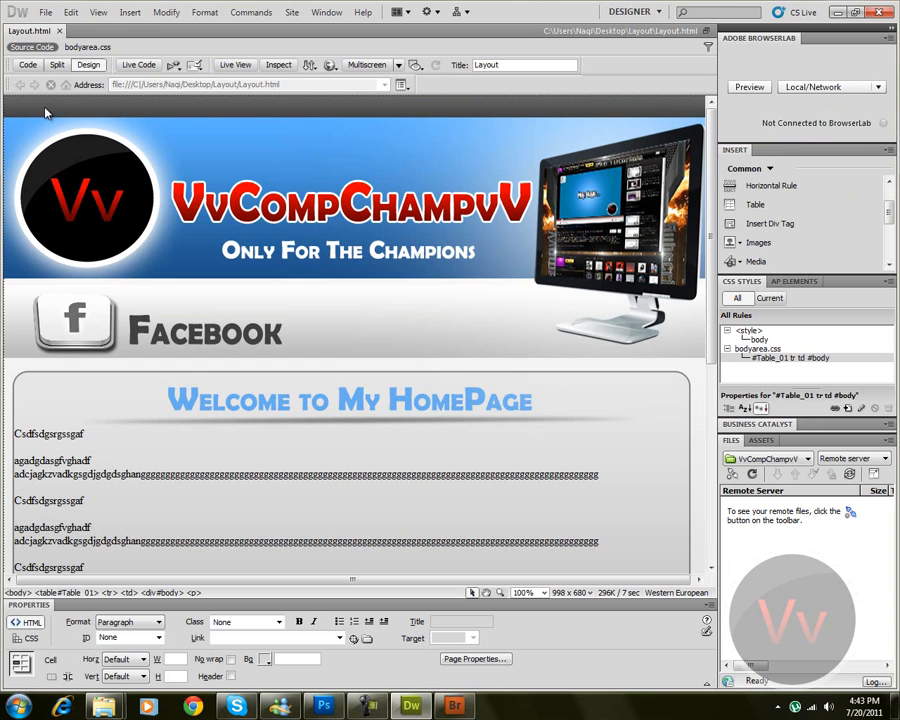
{"action": "left_click", "coordinate": [205, 337]}
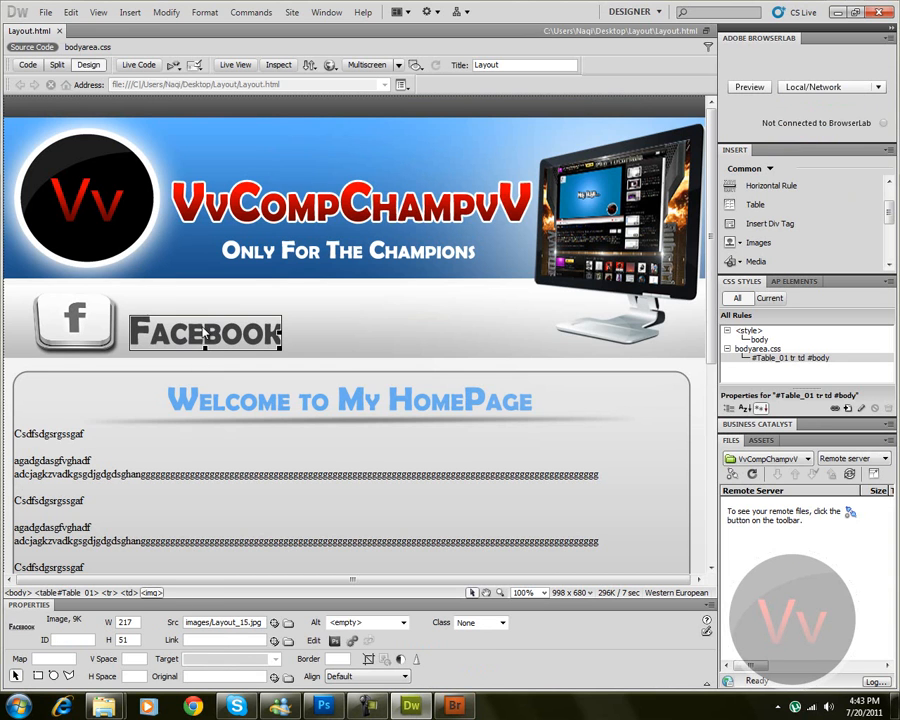
Switch to Photoshop and add the text Home in black 30 pt Berlin Sans FB Demi near the start of the dark navigation bar
{"action": "left_click", "coordinate": [323, 705]}
{"action": "left_click", "coordinate": [16, 338]}
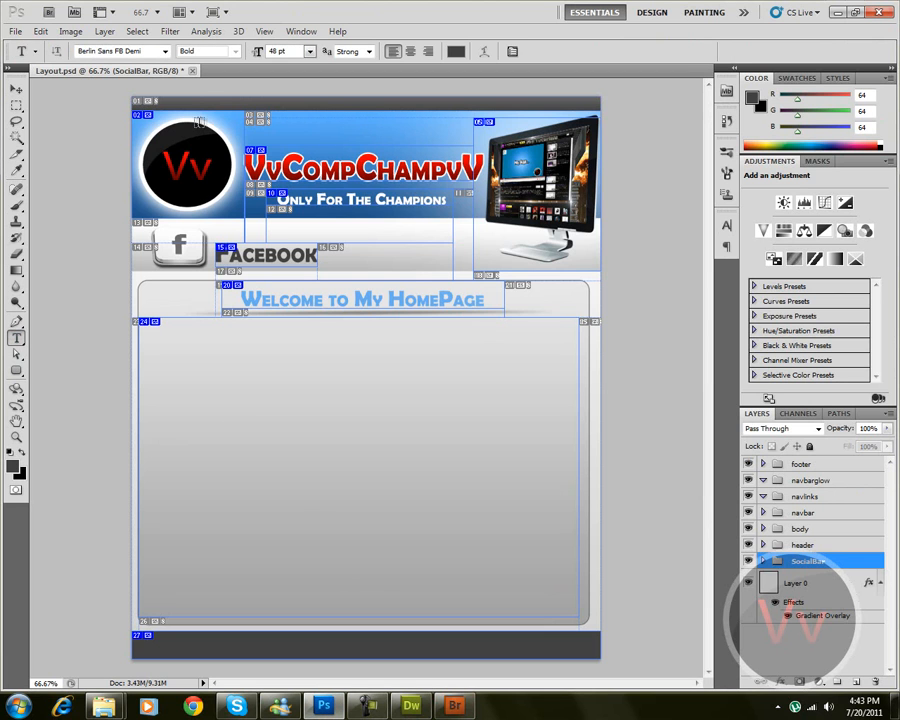
{"action": "left_click", "coordinate": [184, 104]}
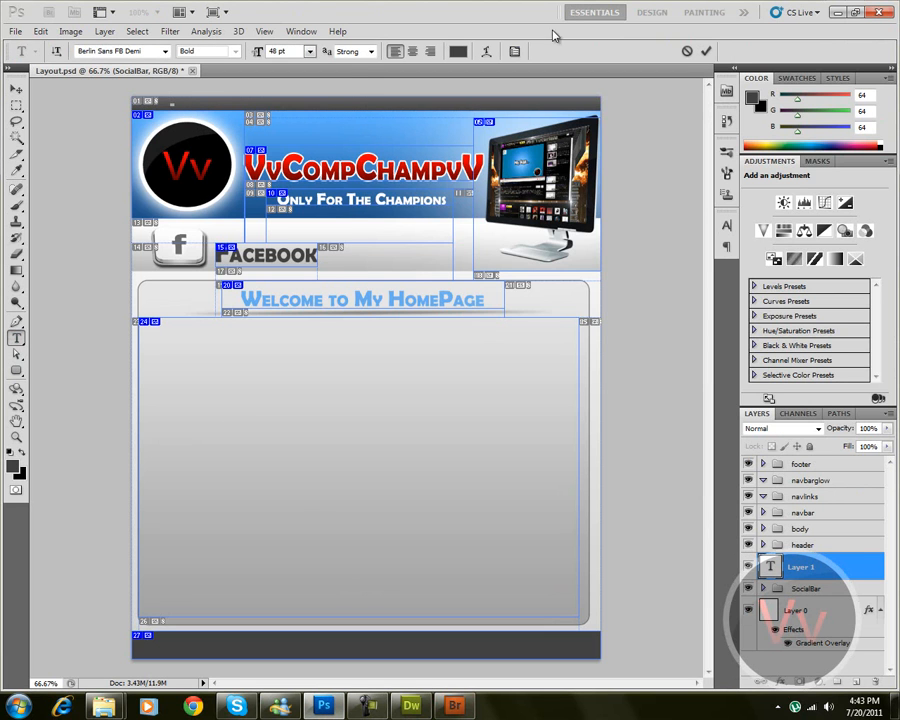
{"action": "left_click", "coordinate": [310, 51]}
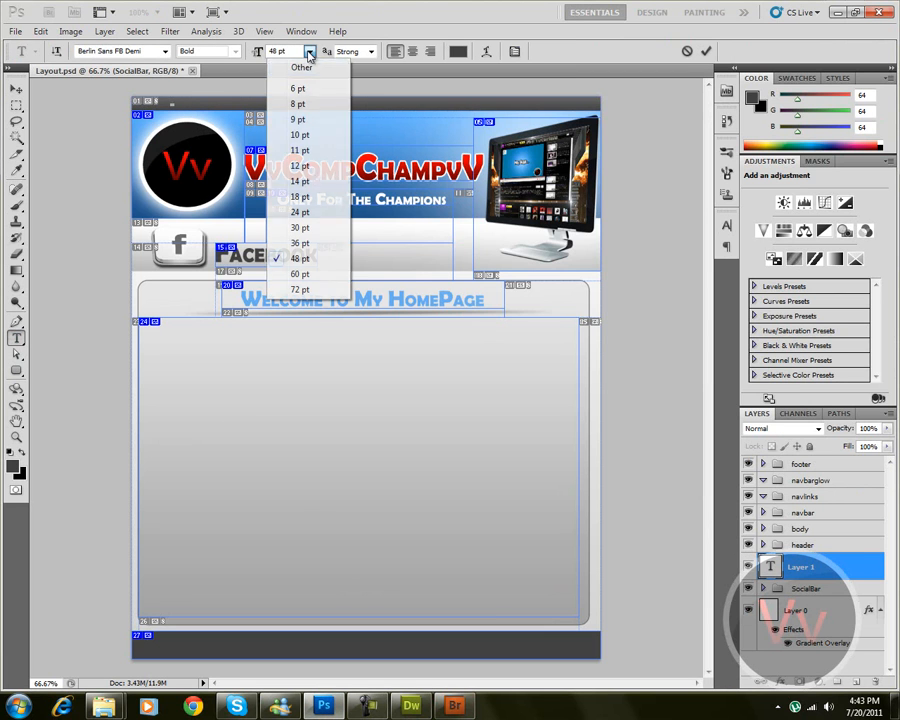
{"action": "left_click", "coordinate": [322, 231]}
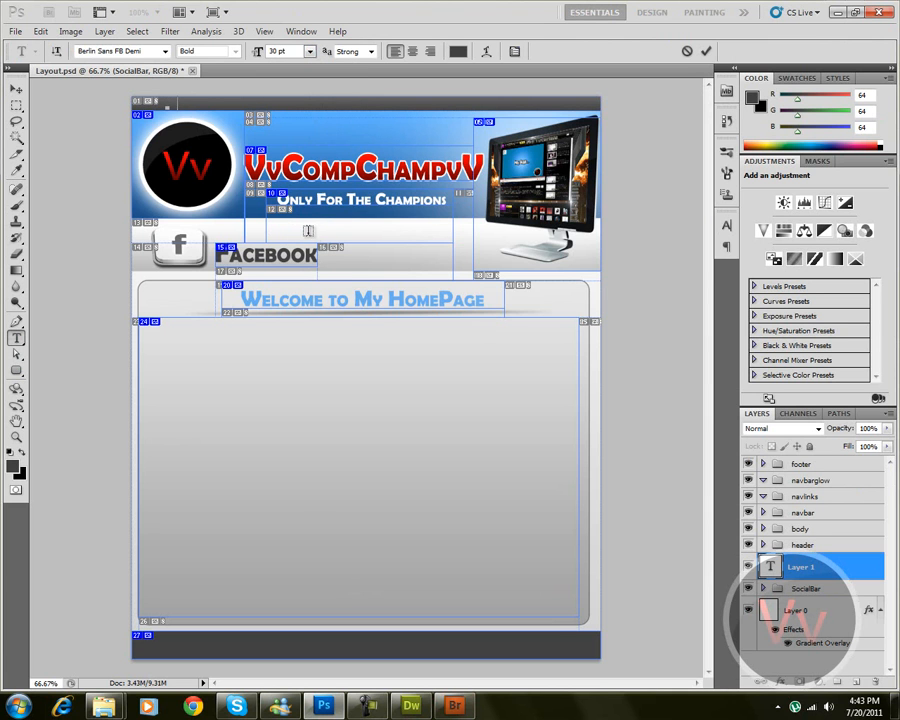
{"action": "left_click", "coordinate": [456, 52]}
{"action": "left_click_drag", "start_coordinate": [357, 261], "coordinate": [102, 60]}
{"action": "key", "text": "Return"}
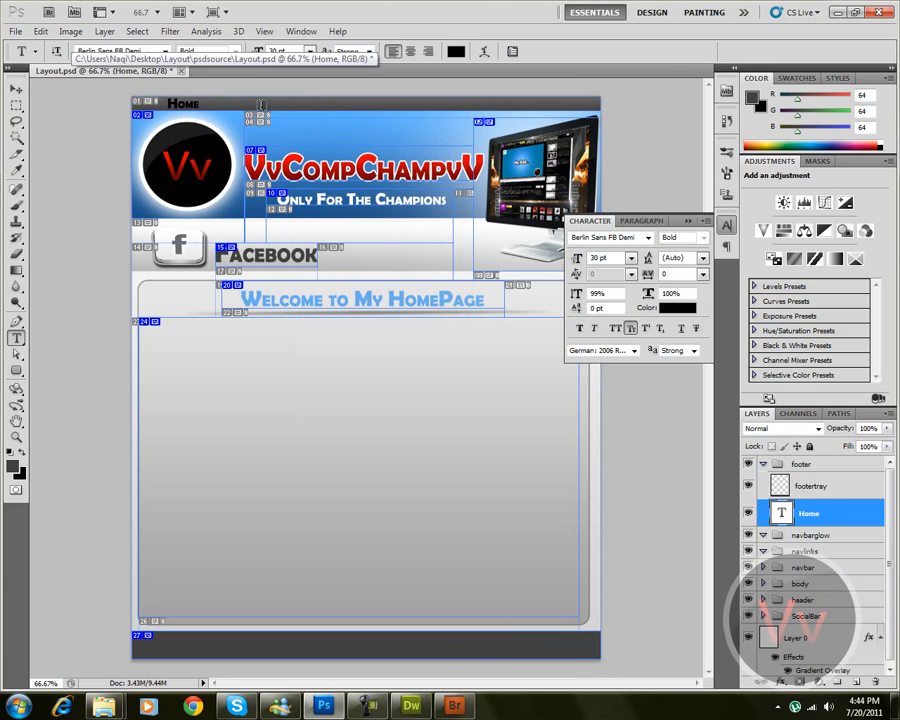
Add the text links About and Contact as separate layers along the navigation bar after Home
{"action": "left_click", "coordinate": [263, 104]}
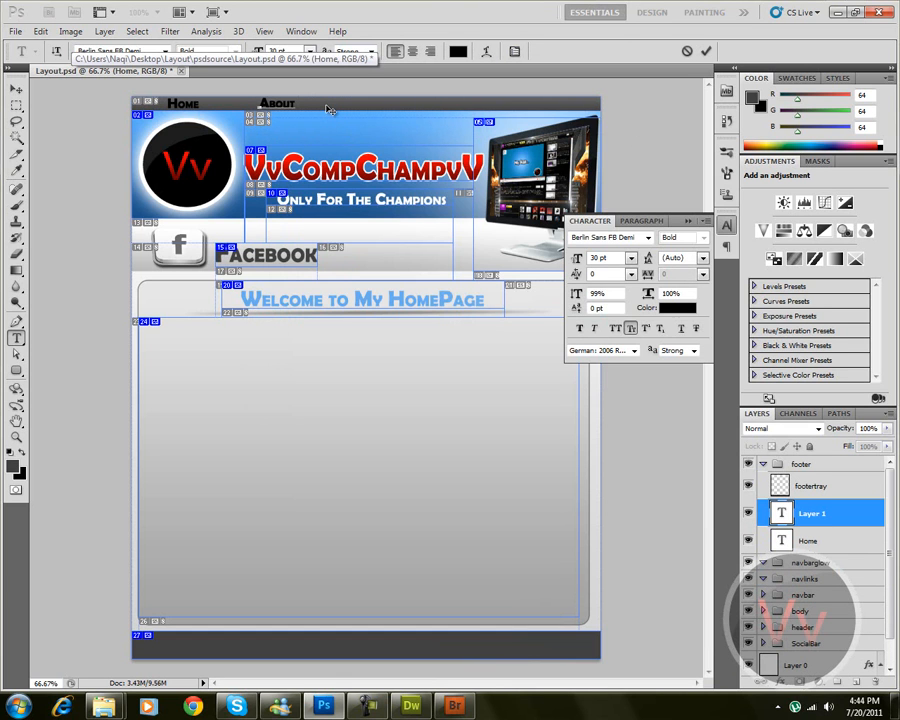
{"action": "left_click", "coordinate": [705, 50]}
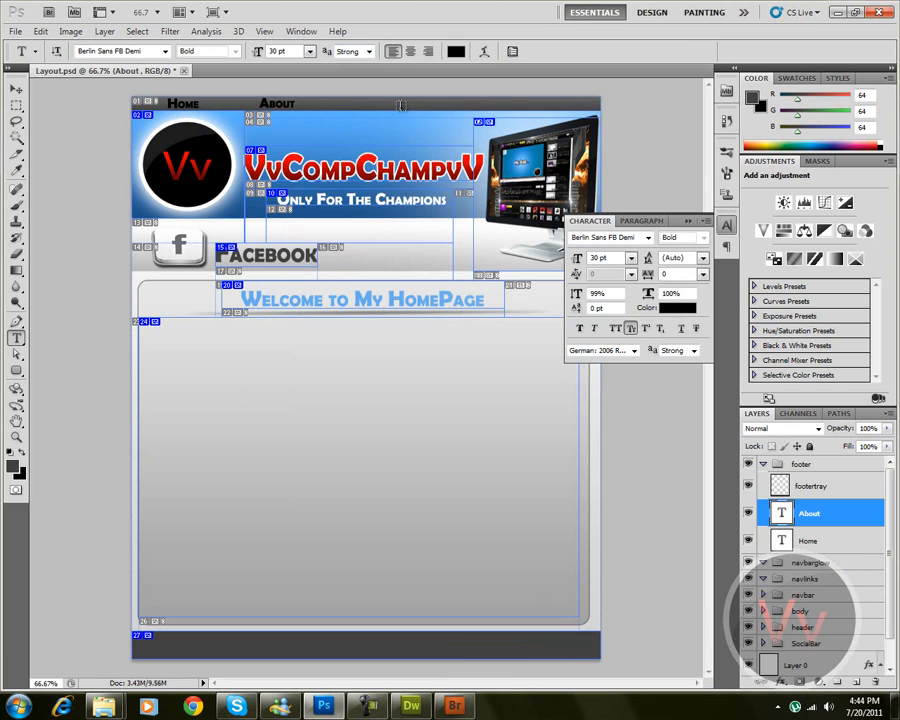
{"action": "left_click", "coordinate": [397, 107]}
{"action": "type", "text": "Contact"}
{"action": "left_click", "coordinate": [705, 50]}
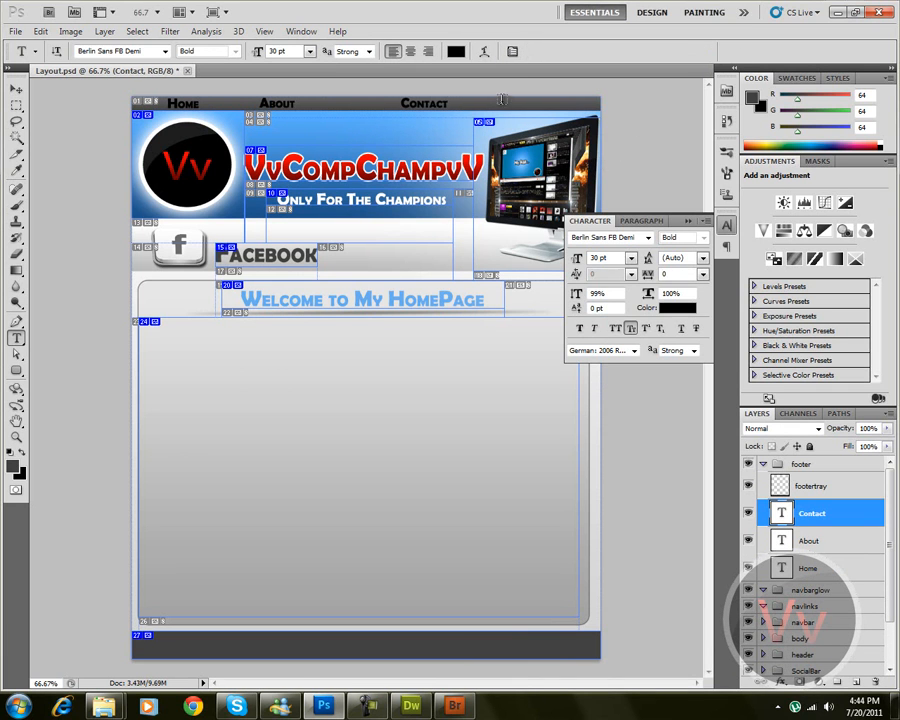
Add the text Portfolio after Contact on the navigation bar, shifting it slightly down into the bar
{"action": "left_click", "coordinate": [500, 101]}
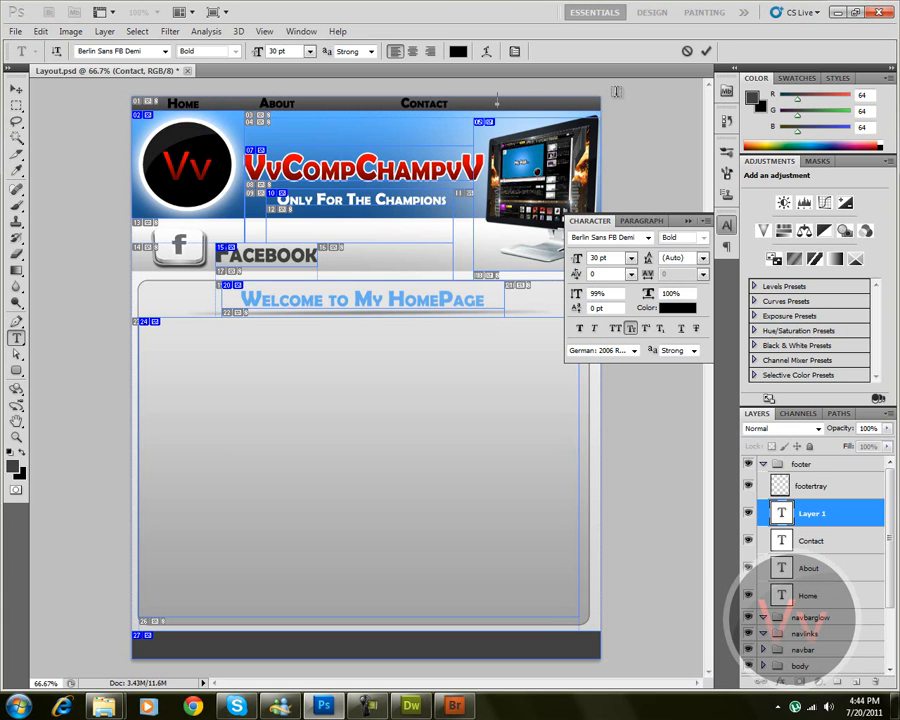
{"action": "type", "text": "Portfolio"}
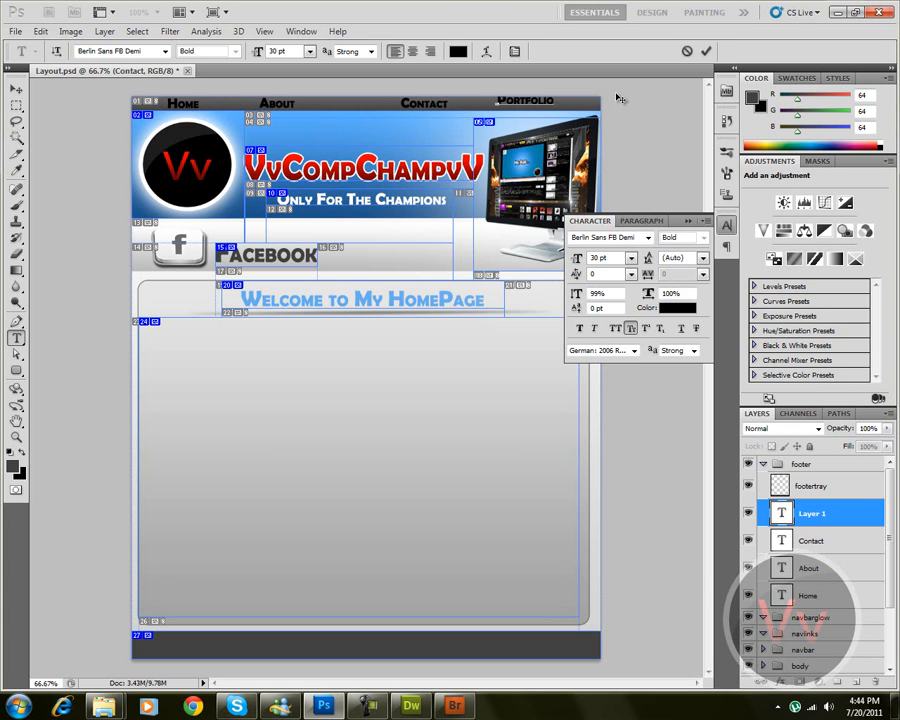
{"action": "left_click_drag", "start_coordinate": [638, 87], "coordinate": [638, 93]}
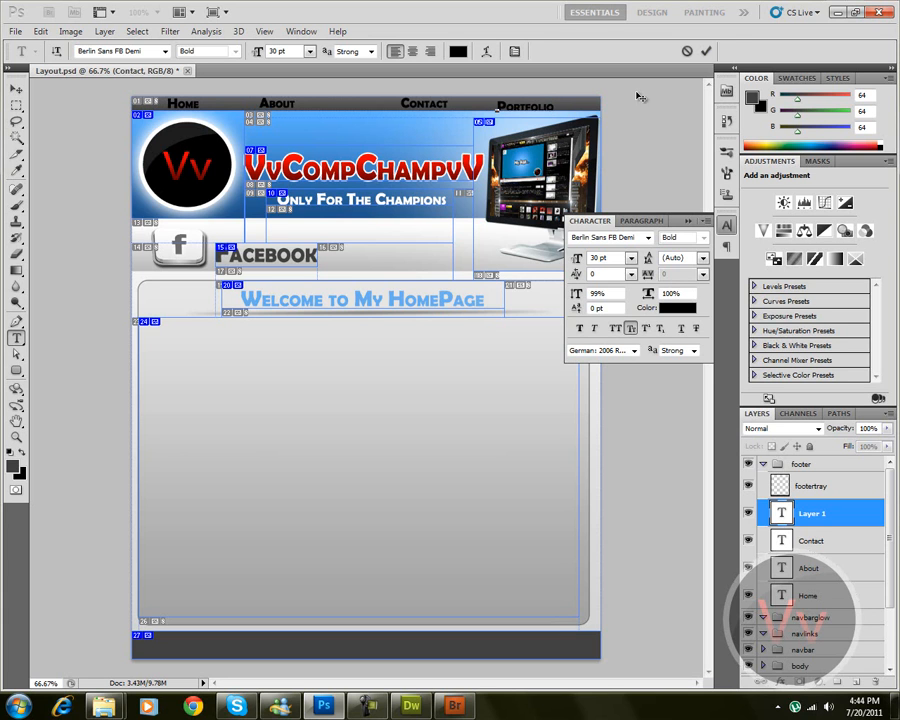
{"action": "left_click", "coordinate": [706, 51]}
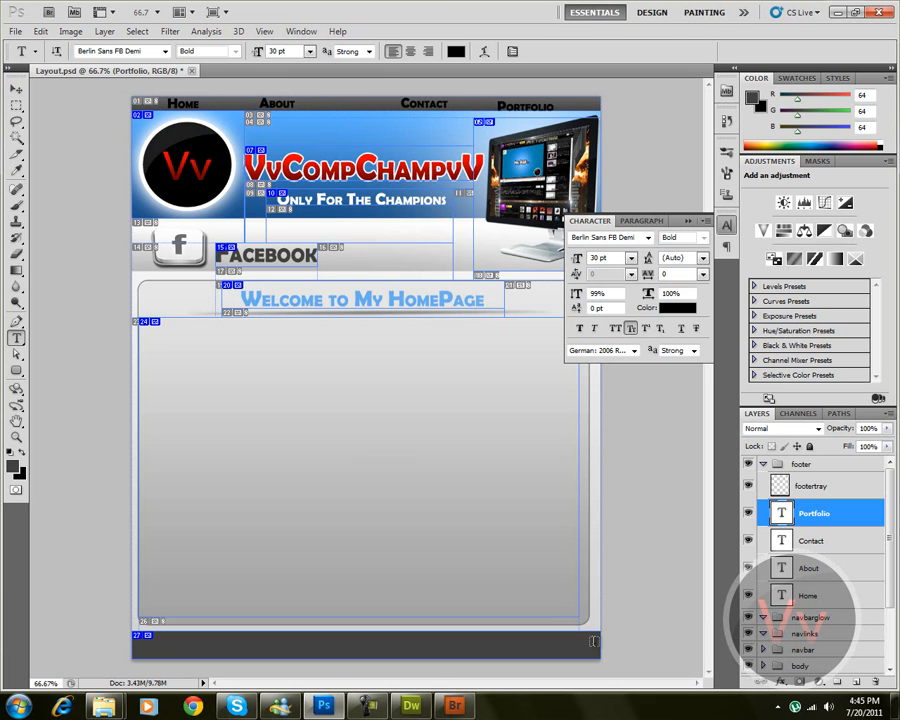
Draw a slice tightly around the Home text, spanning the height of the navigation bar
{"action": "left_click", "coordinate": [16, 153]}
{"action": "left_click_drag", "start_coordinate": [168, 97], "coordinate": [200, 111]}
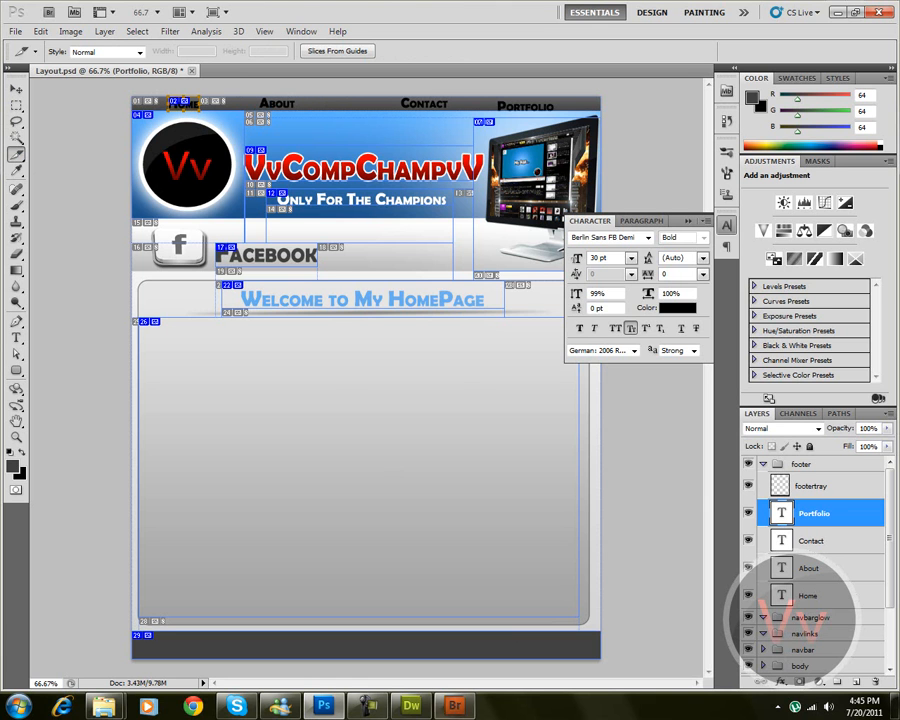
Switch to Dreamweaver and link the Facebook text image to the champvv.co.nr web address
{"action": "left_click", "coordinate": [420, 705]}
{"action": "left_click", "coordinate": [290, 205]}
{"action": "left_click", "coordinate": [180, 335]}
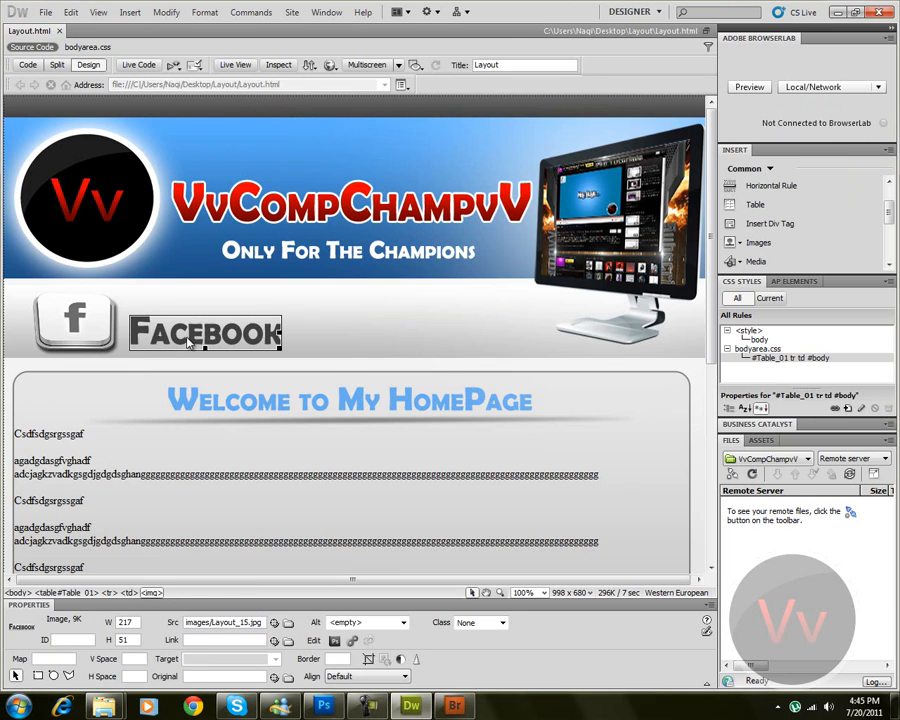
{"action": "left_click", "coordinate": [215, 639]}
{"action": "type", "text": "faceb"}
{"action": "key", "text": "ctrl+a"}
{"action": "type", "text": "h"}
{"action": "type", "text": "champvv.co.nr"}
{"action": "left_click", "coordinate": [403, 186]}
{"action": "left_click", "coordinate": [510, 342]}
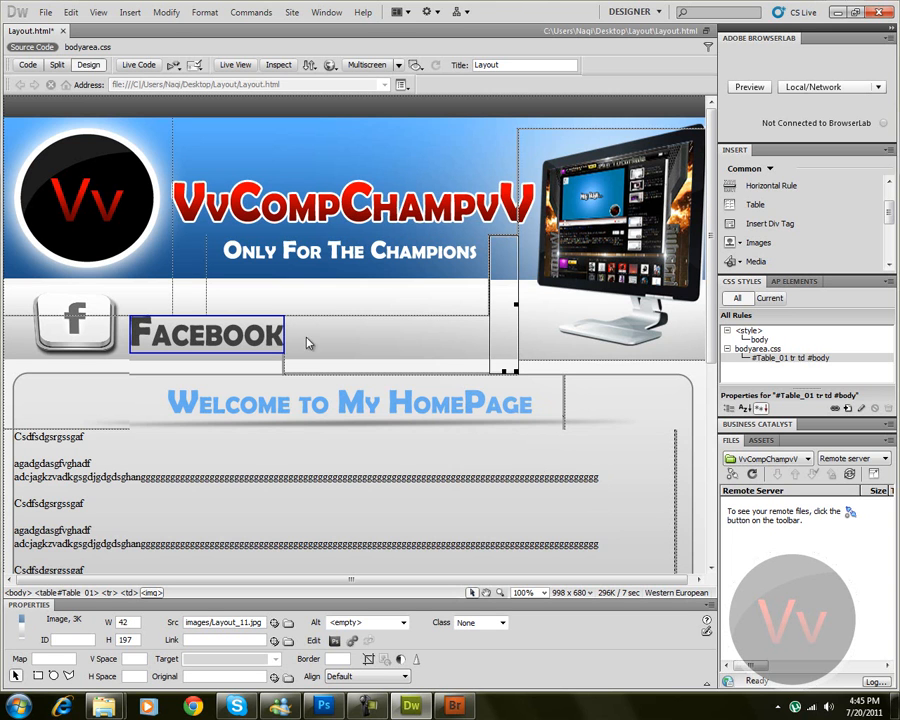
Set the page's link color to #D0D0D0 in the CSS link settings of the page properties
{"action": "scroll", "coordinate": [675, 410], "scroll_direction": "down", "scroll_amount": 6}
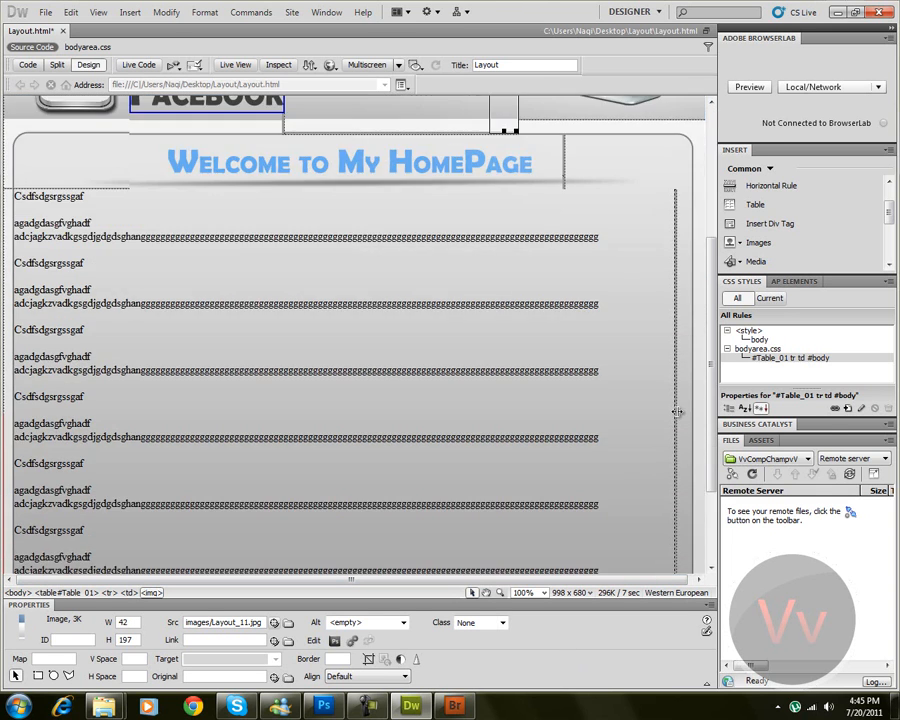
{"action": "scroll", "coordinate": [600, 420], "scroll_direction": "up", "scroll_amount": 3}
{"action": "scroll", "coordinate": [524, 384], "scroll_direction": "up", "scroll_amount": 3}
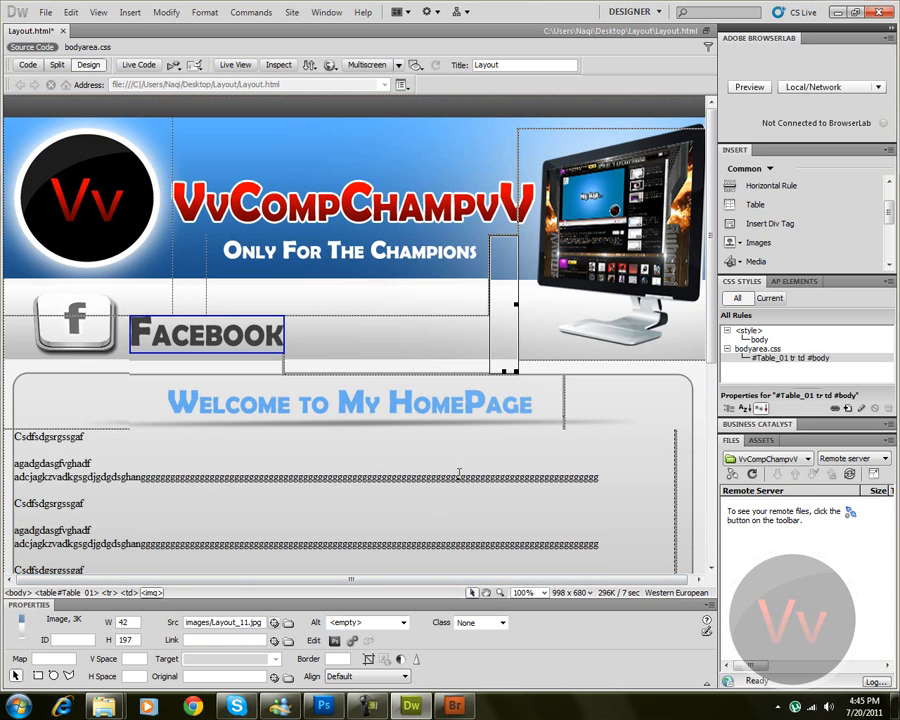
{"action": "key", "text": "ctrl+minus"}
{"action": "left_click", "coordinate": [462, 480]}
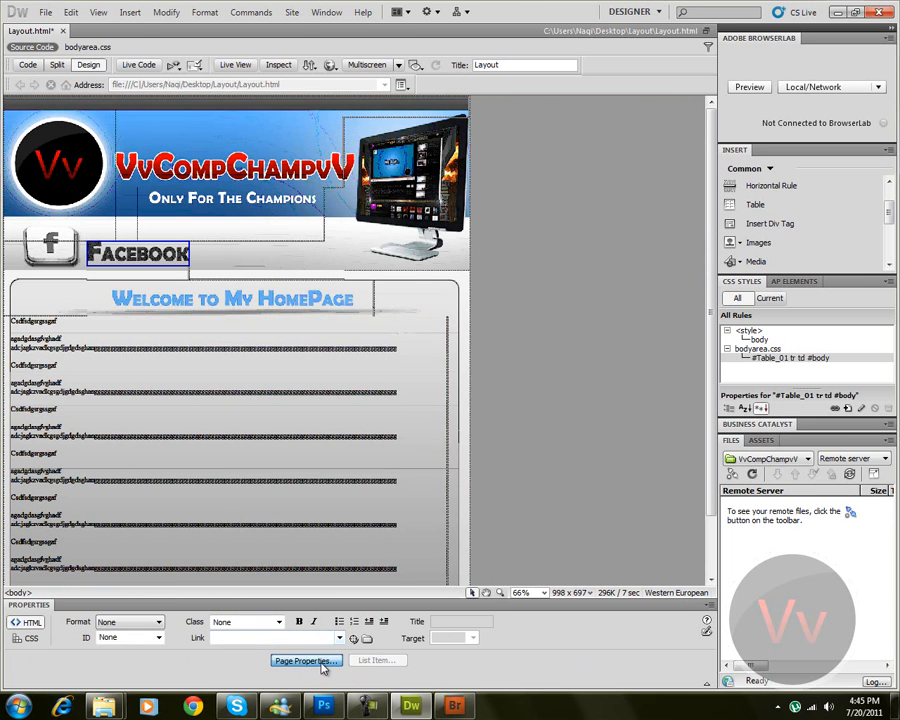
{"action": "left_click", "coordinate": [316, 661]}
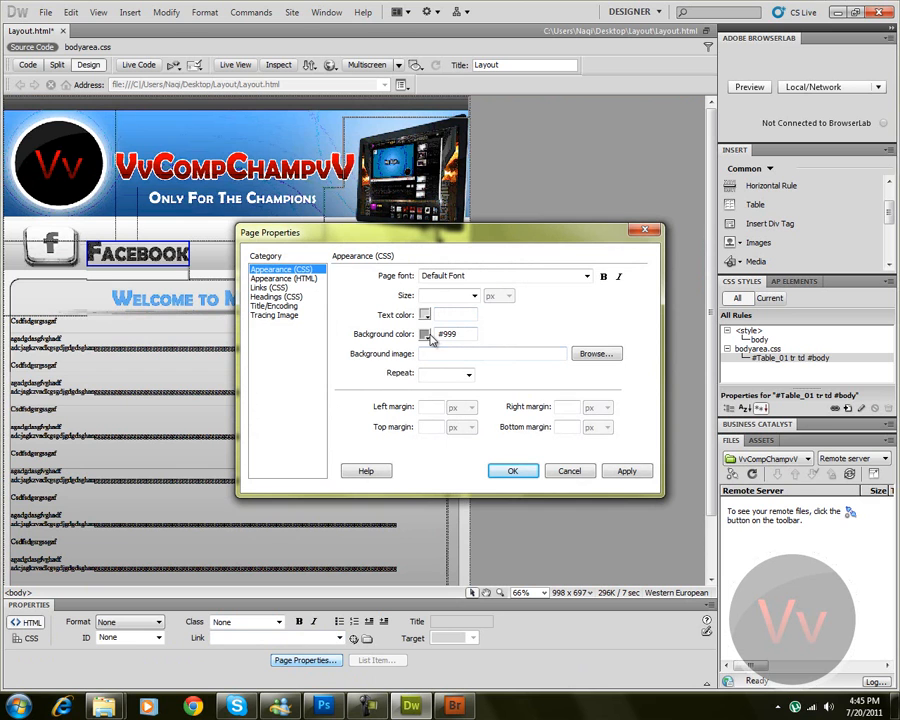
{"action": "left_click", "coordinate": [284, 288]}
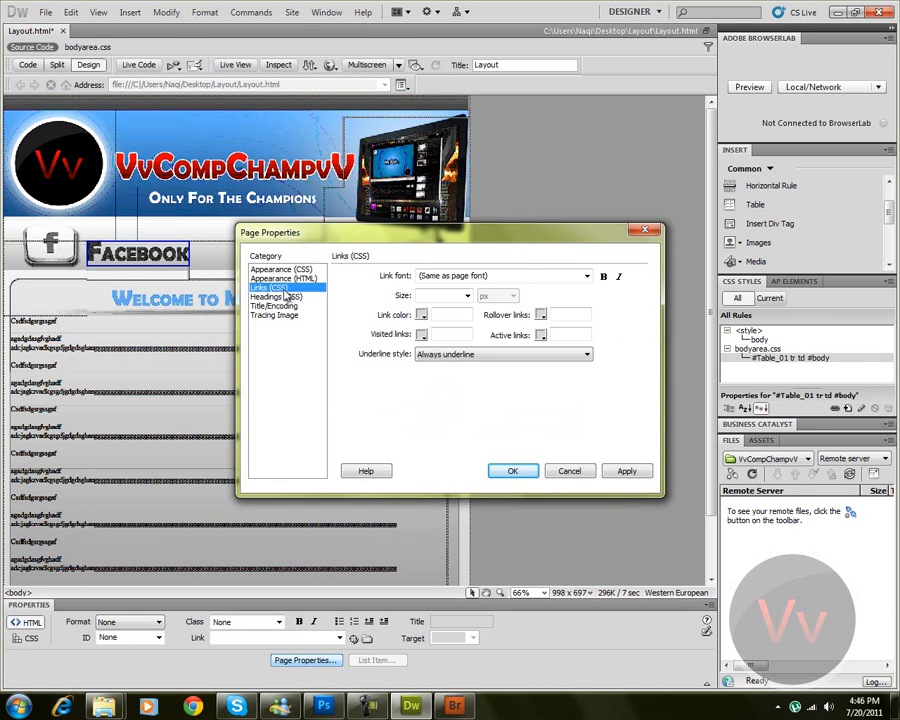
{"action": "left_click", "coordinate": [422, 315]}
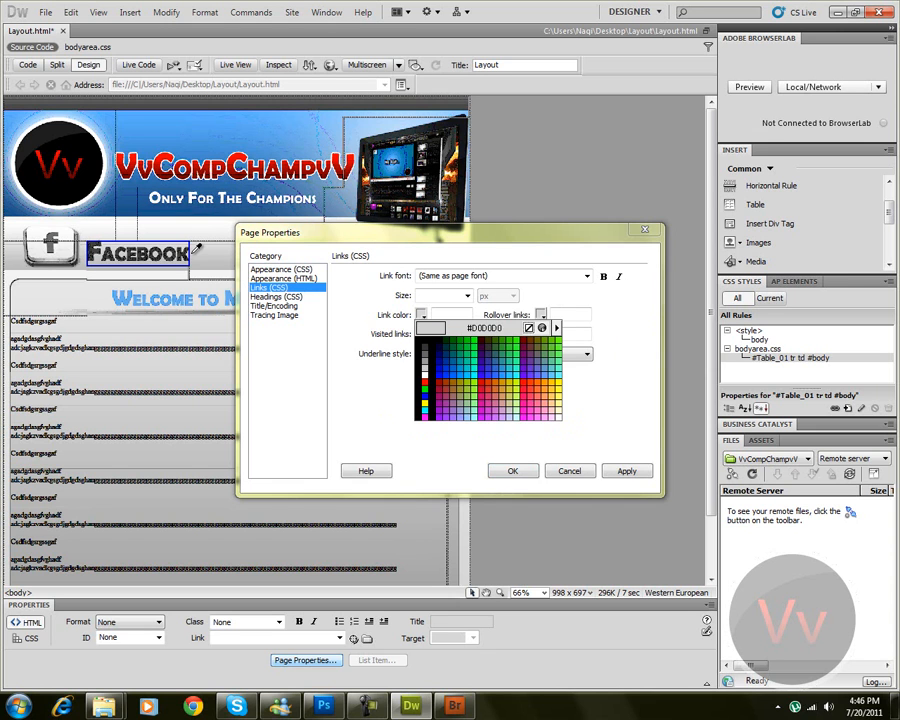
{"action": "left_click", "coordinate": [276, 366]}
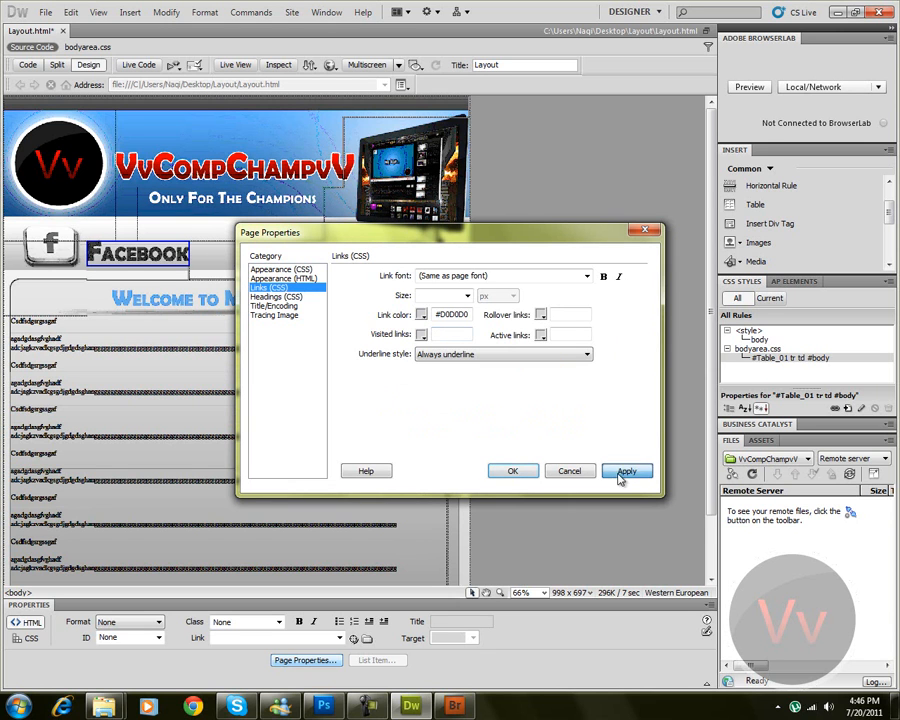
{"action": "left_click", "coordinate": [512, 470]}
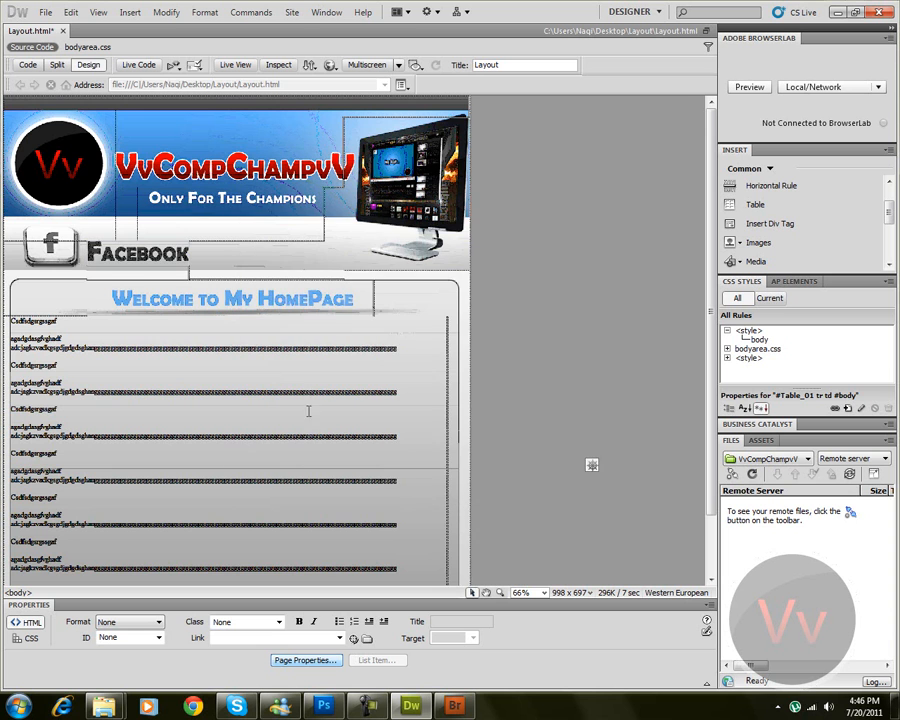
Save the layout page and preview it in Chrome, checking it from header to body area
{"action": "scroll", "coordinate": [220, 344], "scroll_direction": "up", "scroll_amount": 2}
{"action": "scroll", "coordinate": [222, 342], "scroll_direction": "down", "scroll_amount": 1}
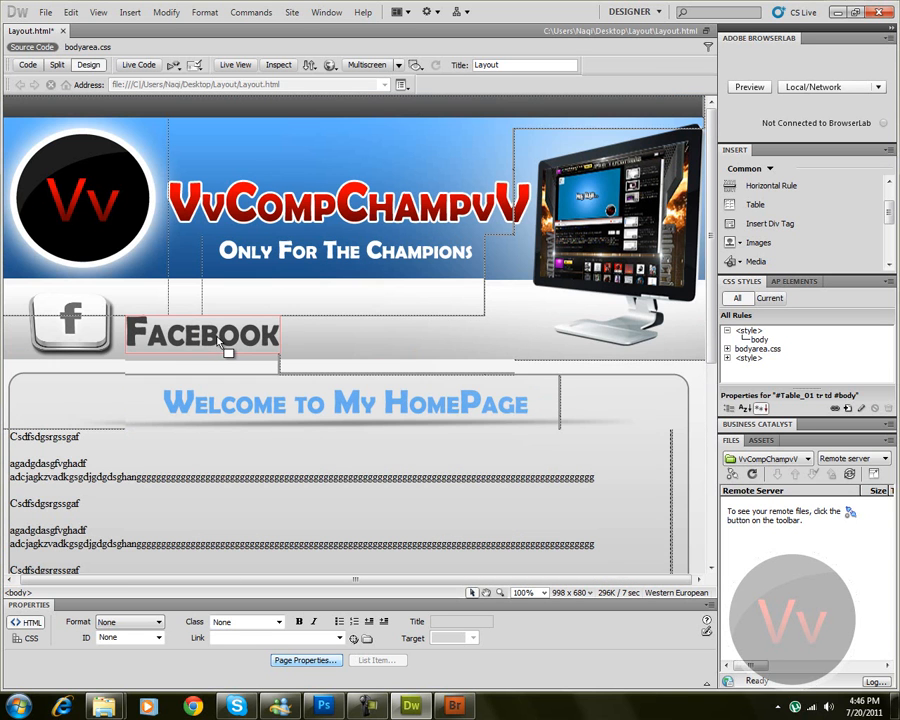
{"action": "left_click", "coordinate": [330, 64]}
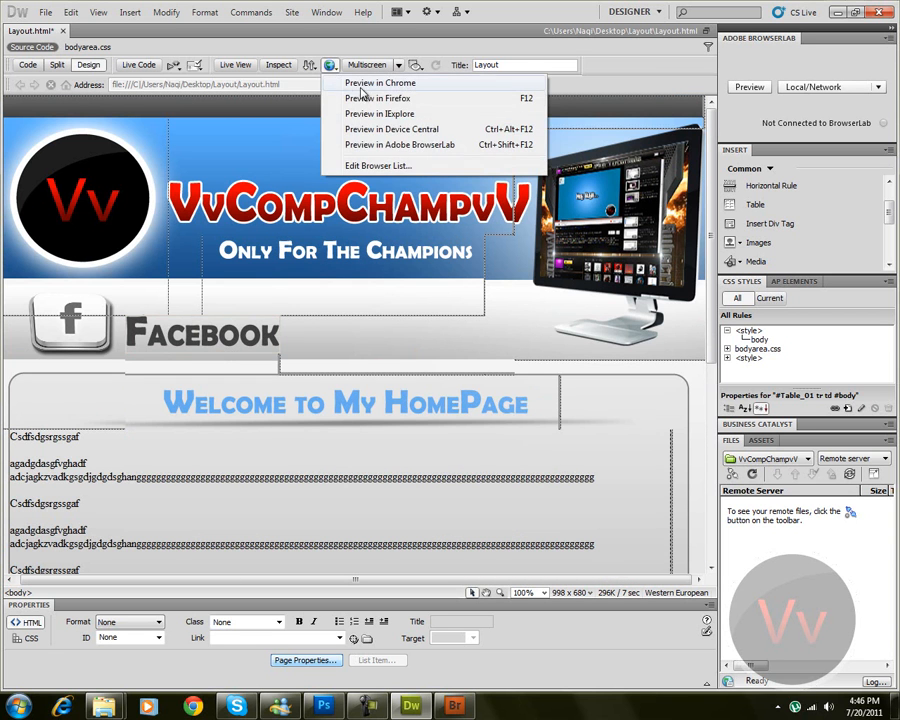
{"action": "left_click", "coordinate": [400, 86]}
{"action": "left_click", "coordinate": [410, 385]}
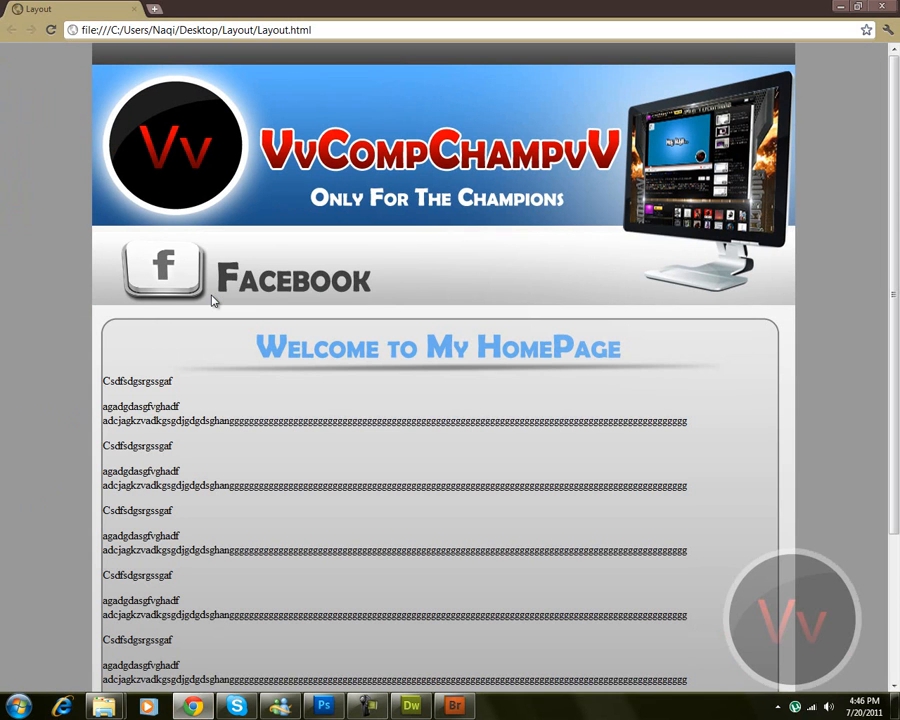
{"action": "left_click_drag", "start_coordinate": [222, 294], "coordinate": [2, 350]}
{"action": "scroll", "coordinate": [379, 568], "scroll_direction": "down", "scroll_amount": 2}
{"action": "scroll", "coordinate": [379, 572], "scroll_direction": "up", "scroll_amount": 2}
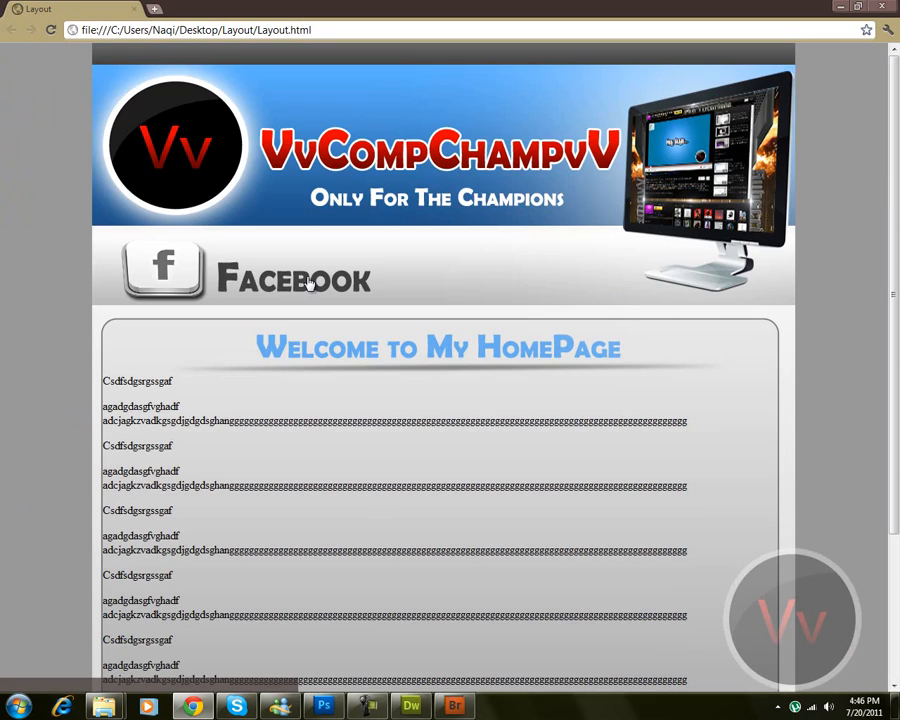
Test the Facebook image link in the preview, dismiss the login request and return to the layout page
{"action": "left_click", "coordinate": [309, 277]}
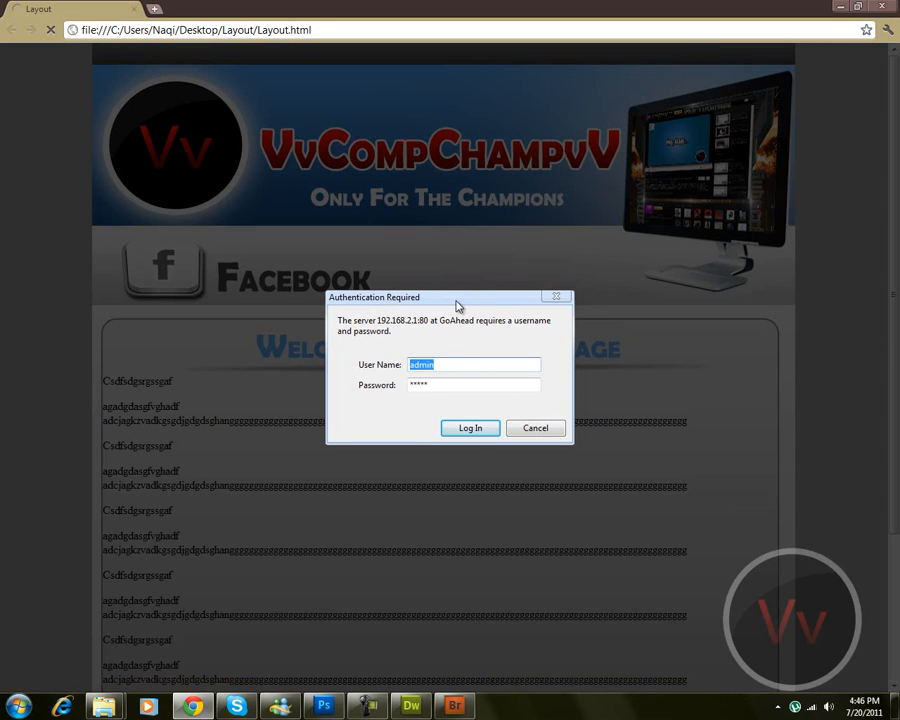
{"action": "left_click", "coordinate": [556, 297]}
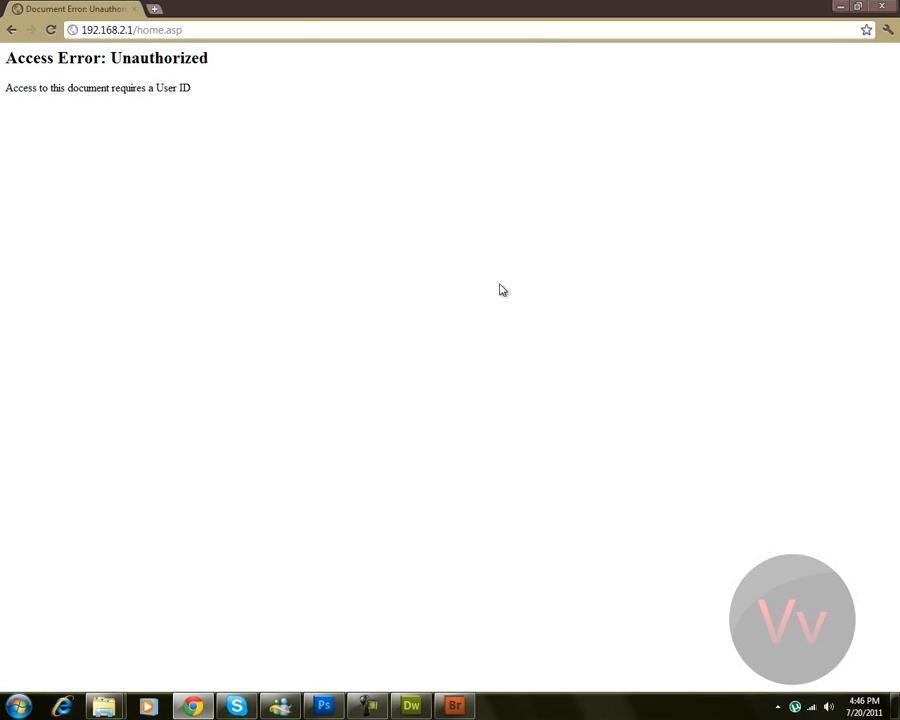
{"action": "left_click", "coordinate": [11, 29]}
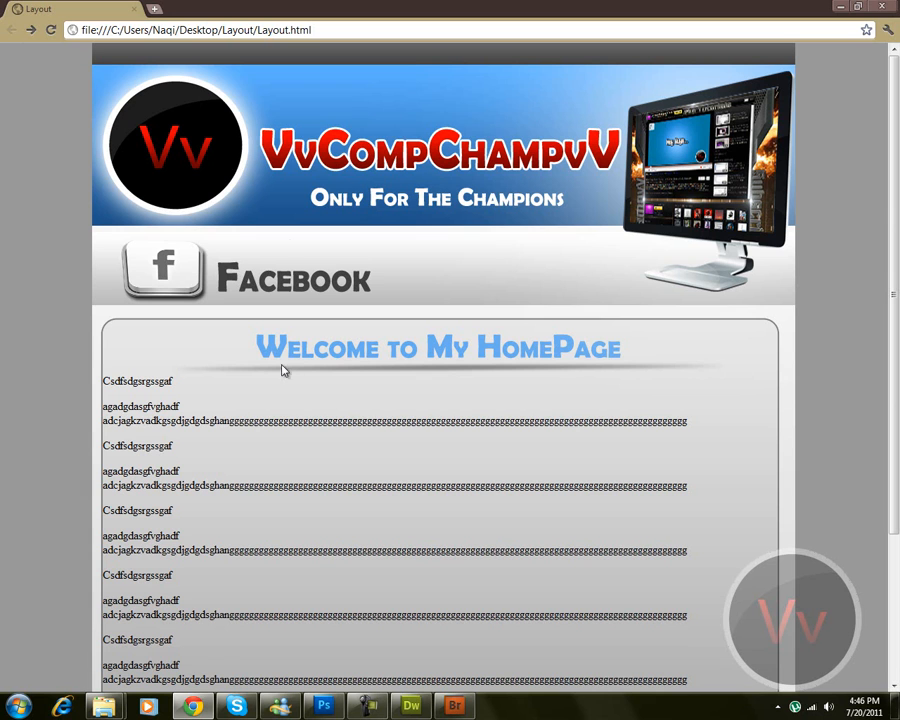
{"action": "scroll", "coordinate": [255, 471], "scroll_direction": "down", "scroll_amount": 2}
{"action": "scroll", "coordinate": [250, 476], "scroll_direction": "up", "scroll_amount": 2}
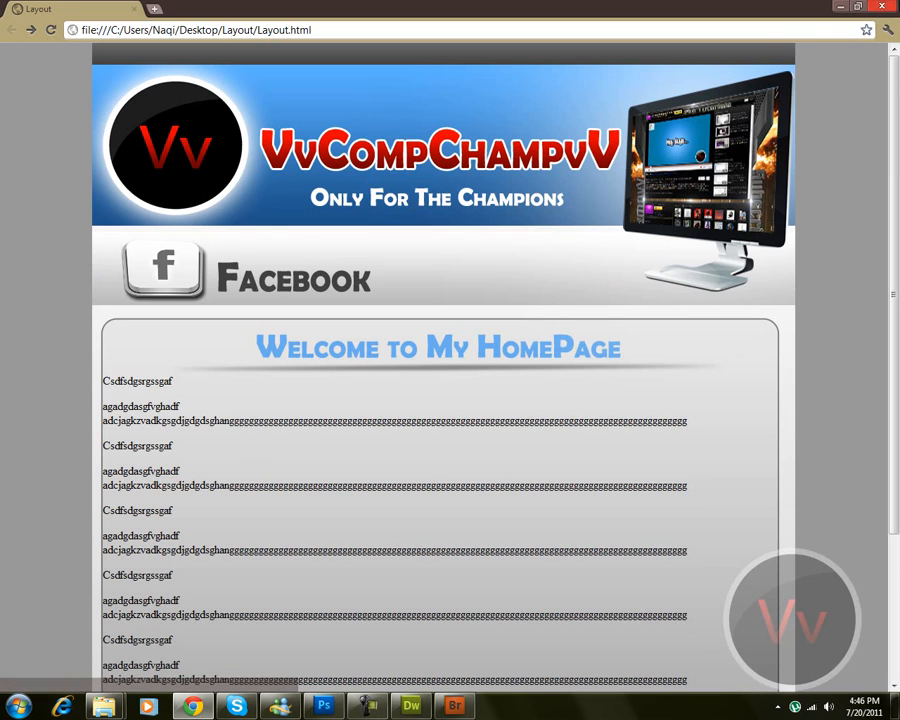
Return to Dreamweaver from the Chrome preview and review the whole layout page and the VvCompChampvV site setup
{"action": "key", "text": "alt+Tab"}
{"action": "scroll", "coordinate": [339, 311], "scroll_direction": "down", "scroll_amount": 5}
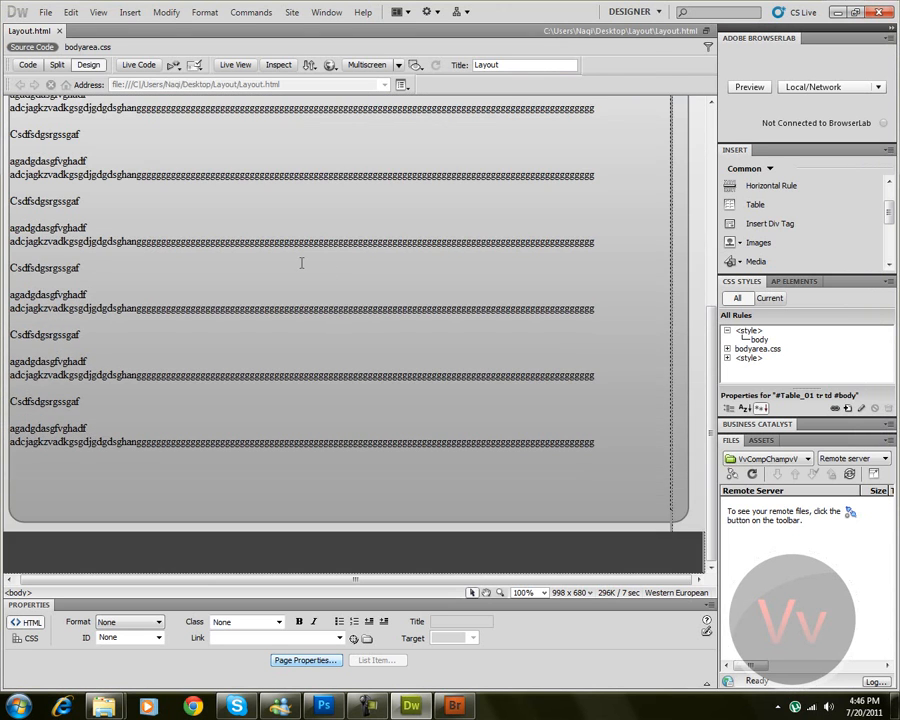
{"action": "scroll", "coordinate": [301, 263], "scroll_direction": "up", "scroll_amount": 5}
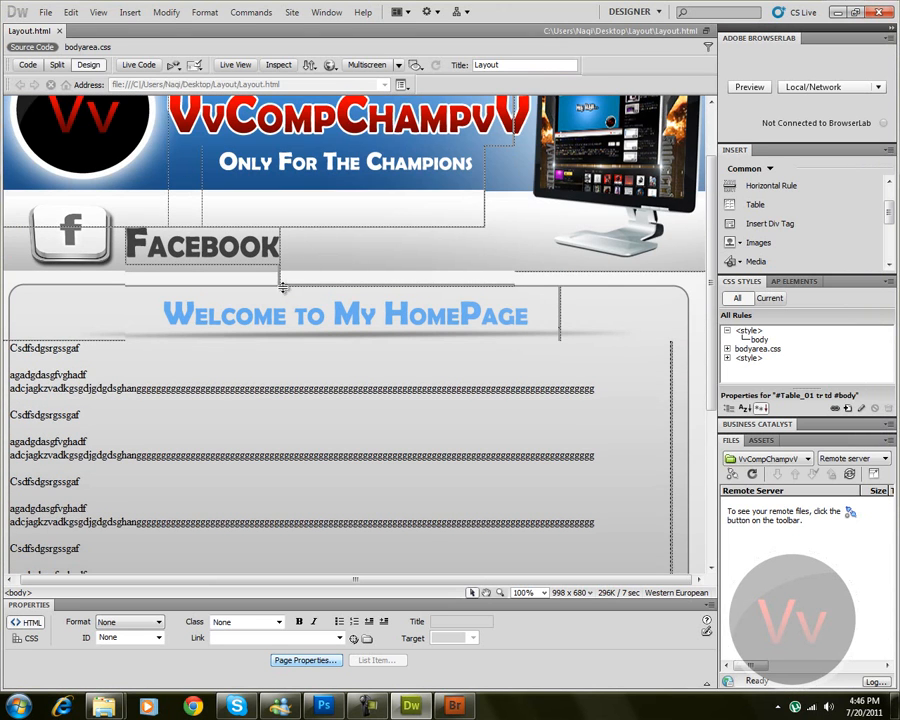
{"action": "scroll", "coordinate": [285, 270], "scroll_direction": "up", "scroll_amount": 2}
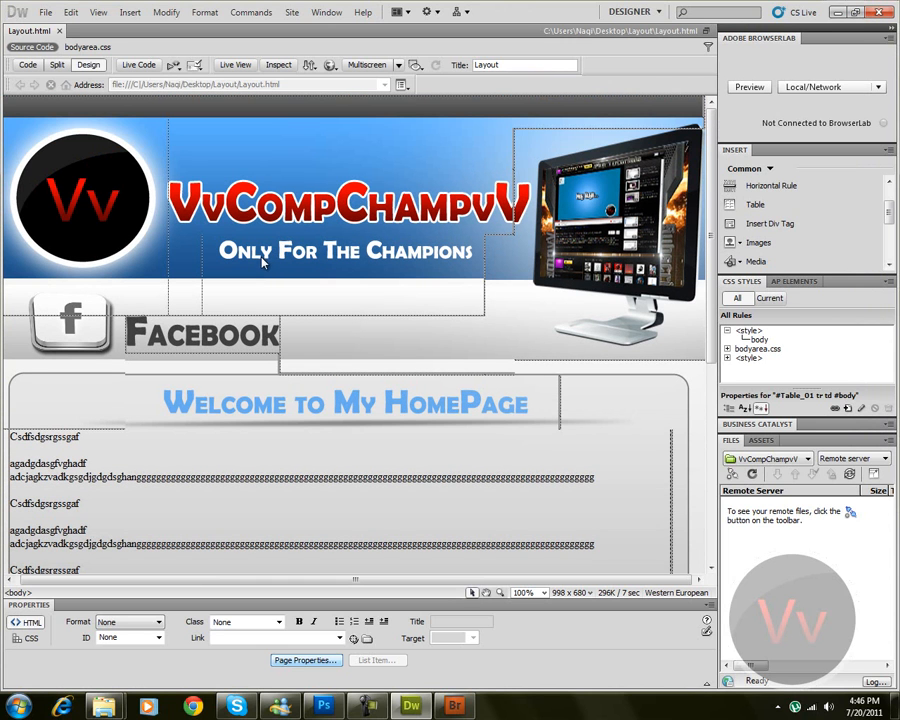
{"action": "scroll", "coordinate": [267, 311], "scroll_direction": "down", "scroll_amount": 6}
{"action": "scroll", "coordinate": [471, 477], "scroll_direction": "up", "scroll_amount": 1}
{"action": "scroll", "coordinate": [471, 477], "scroll_direction": "up", "scroll_amount": 5}
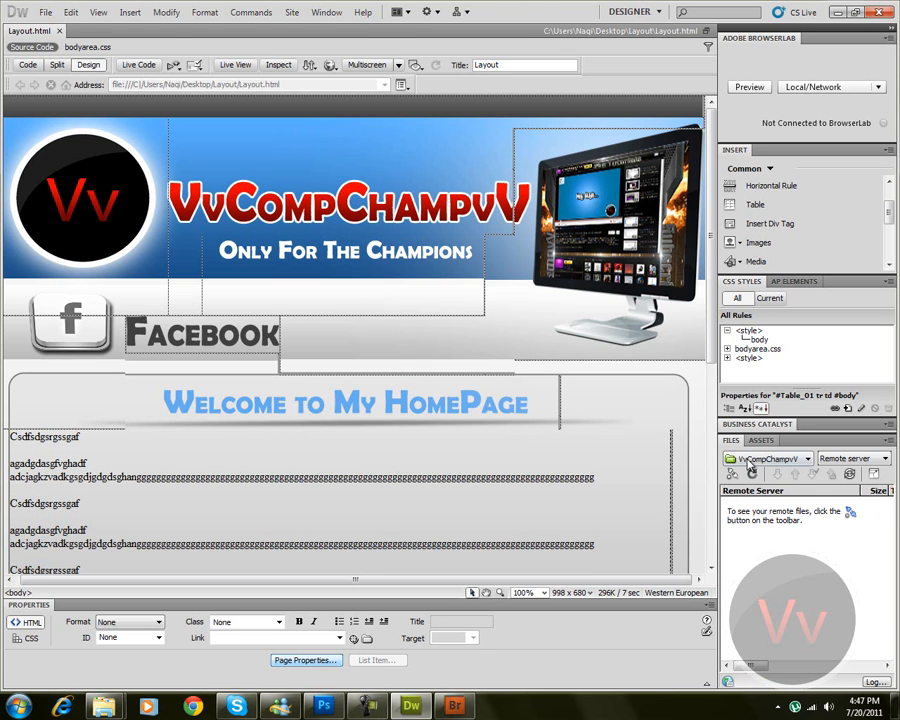
{"action": "double_click", "coordinate": [750, 461]}
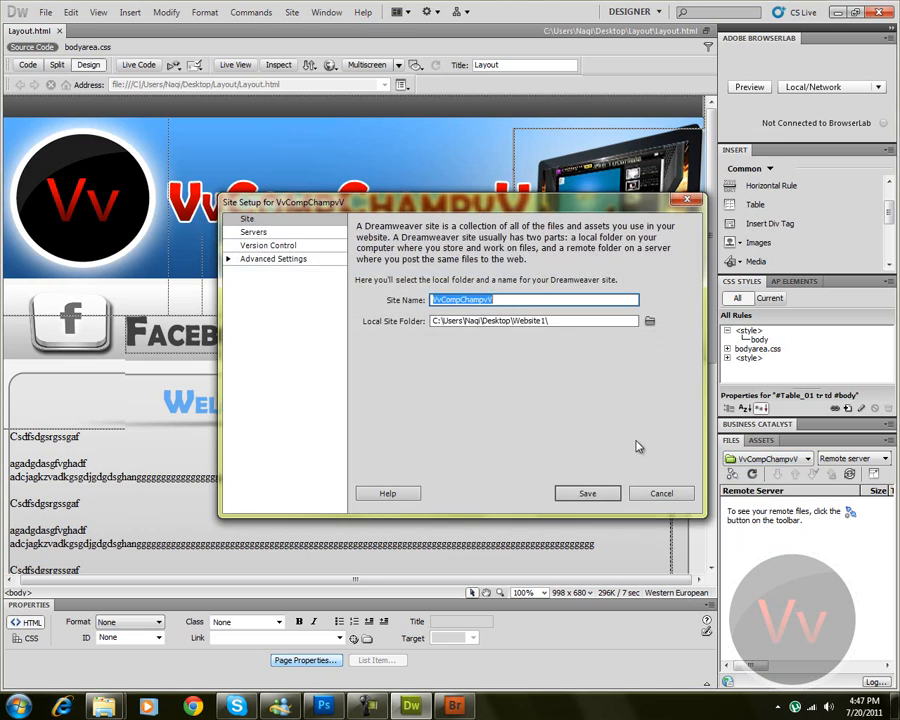
{"action": "left_click", "coordinate": [683, 494]}
Minimize Dreamweaver, Photoshop and Bridge, and close the Website1 and Layout folder windows
{"action": "left_click", "coordinate": [838, 12]}
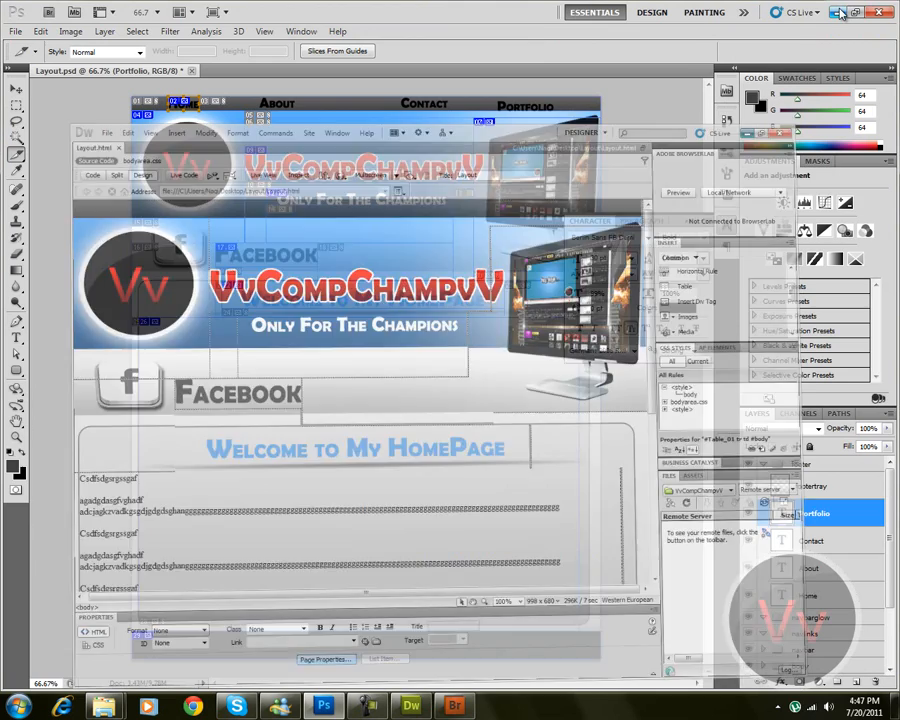
{"action": "left_click", "coordinate": [838, 12]}
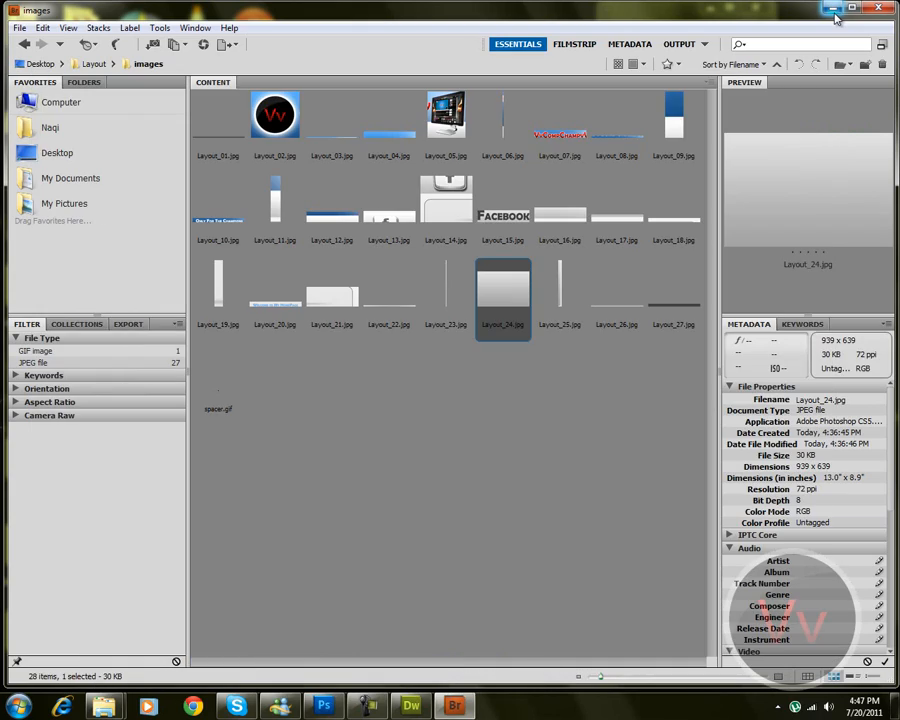
{"action": "left_click", "coordinate": [834, 10]}
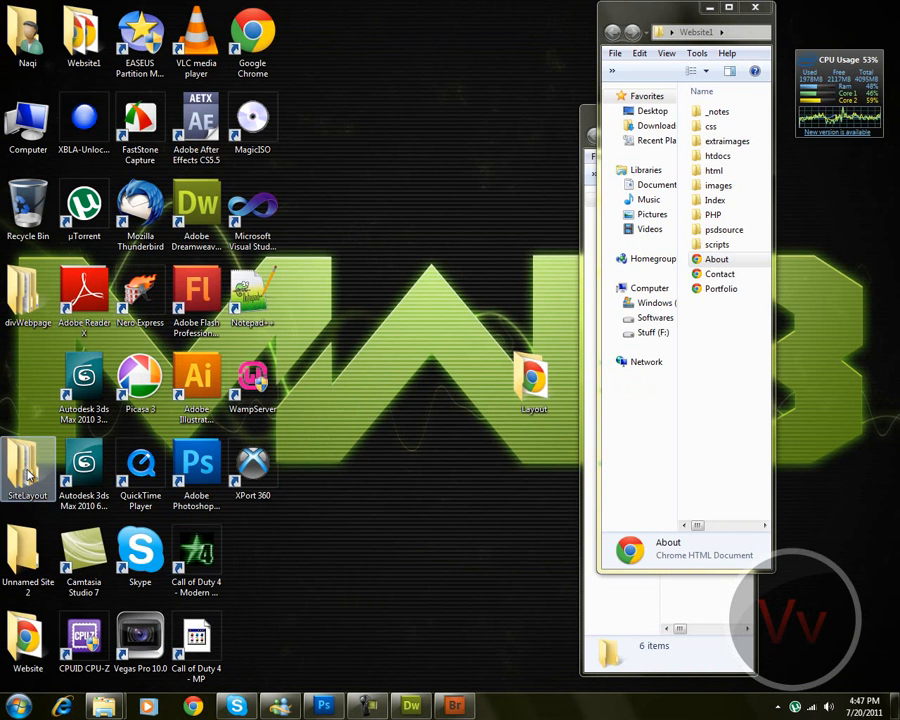
{"action": "left_click", "coordinate": [764, 10]}
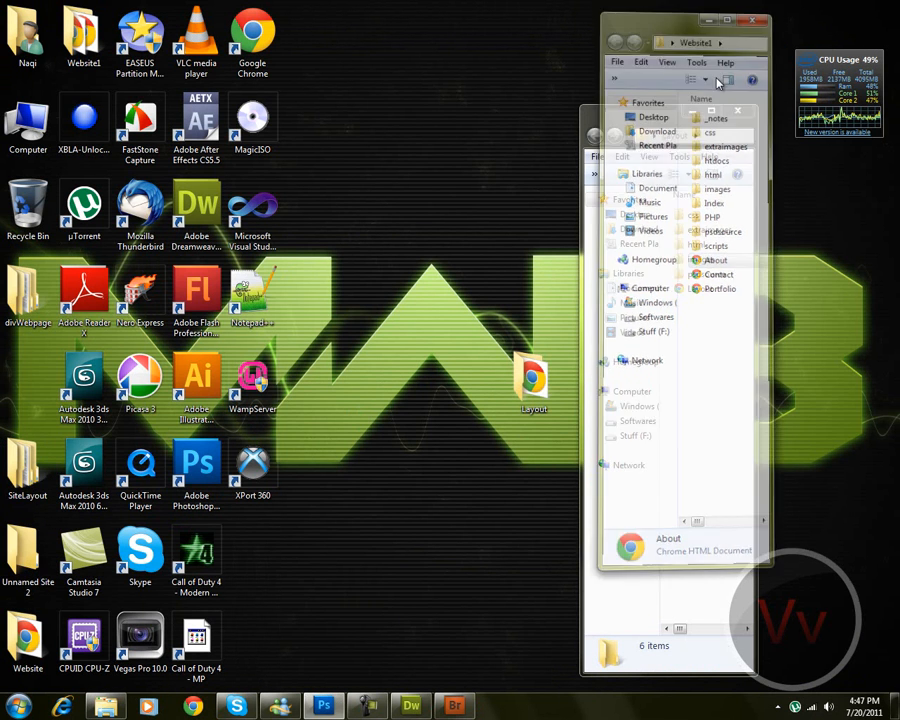
{"action": "left_click", "coordinate": [757, 113]}
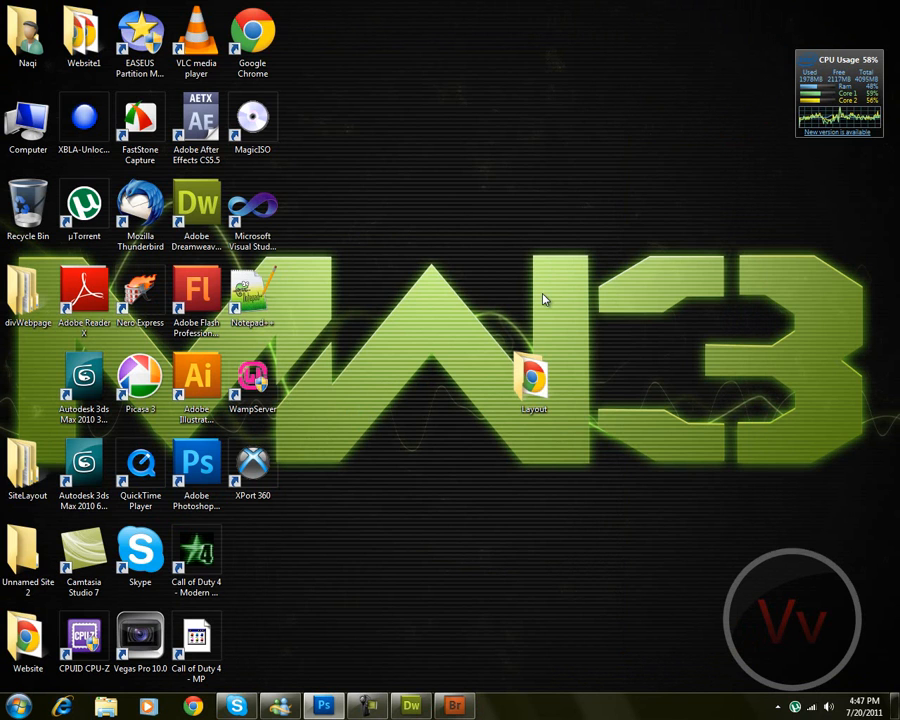